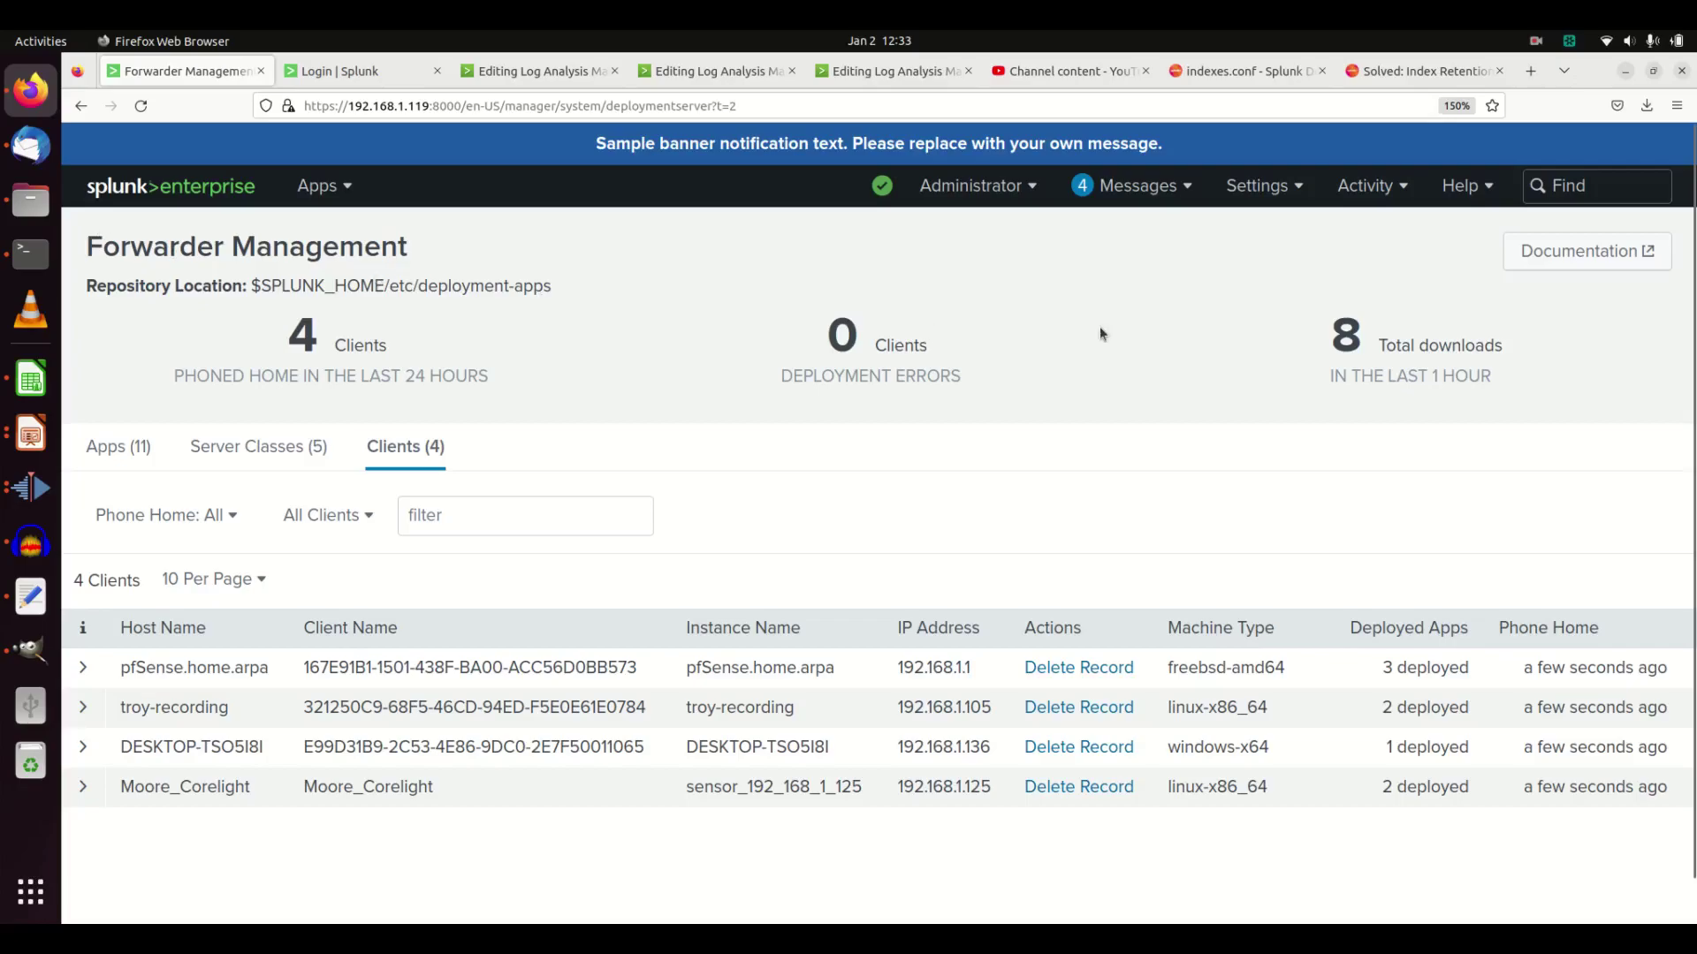
Step: Open the form for creating a new app from the app management page
{"action": "left_click", "coordinate": [1264, 188]}
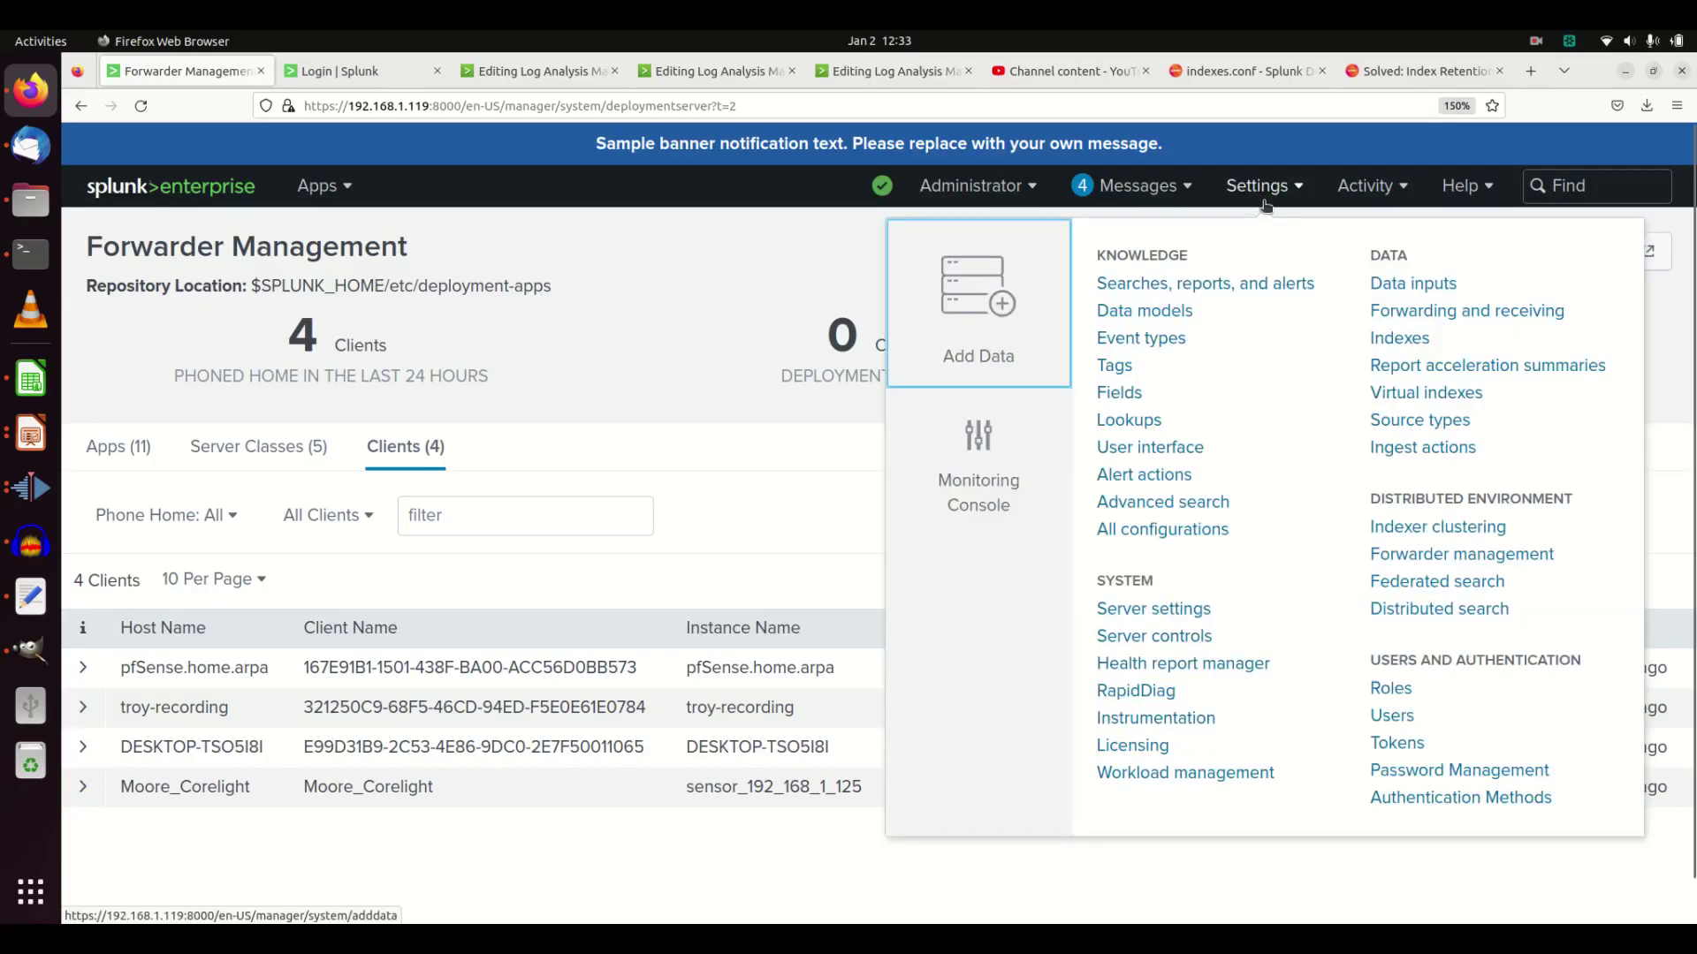
{"action": "left_click", "coordinate": [319, 188]}
{"action": "left_click", "coordinate": [289, 748]}
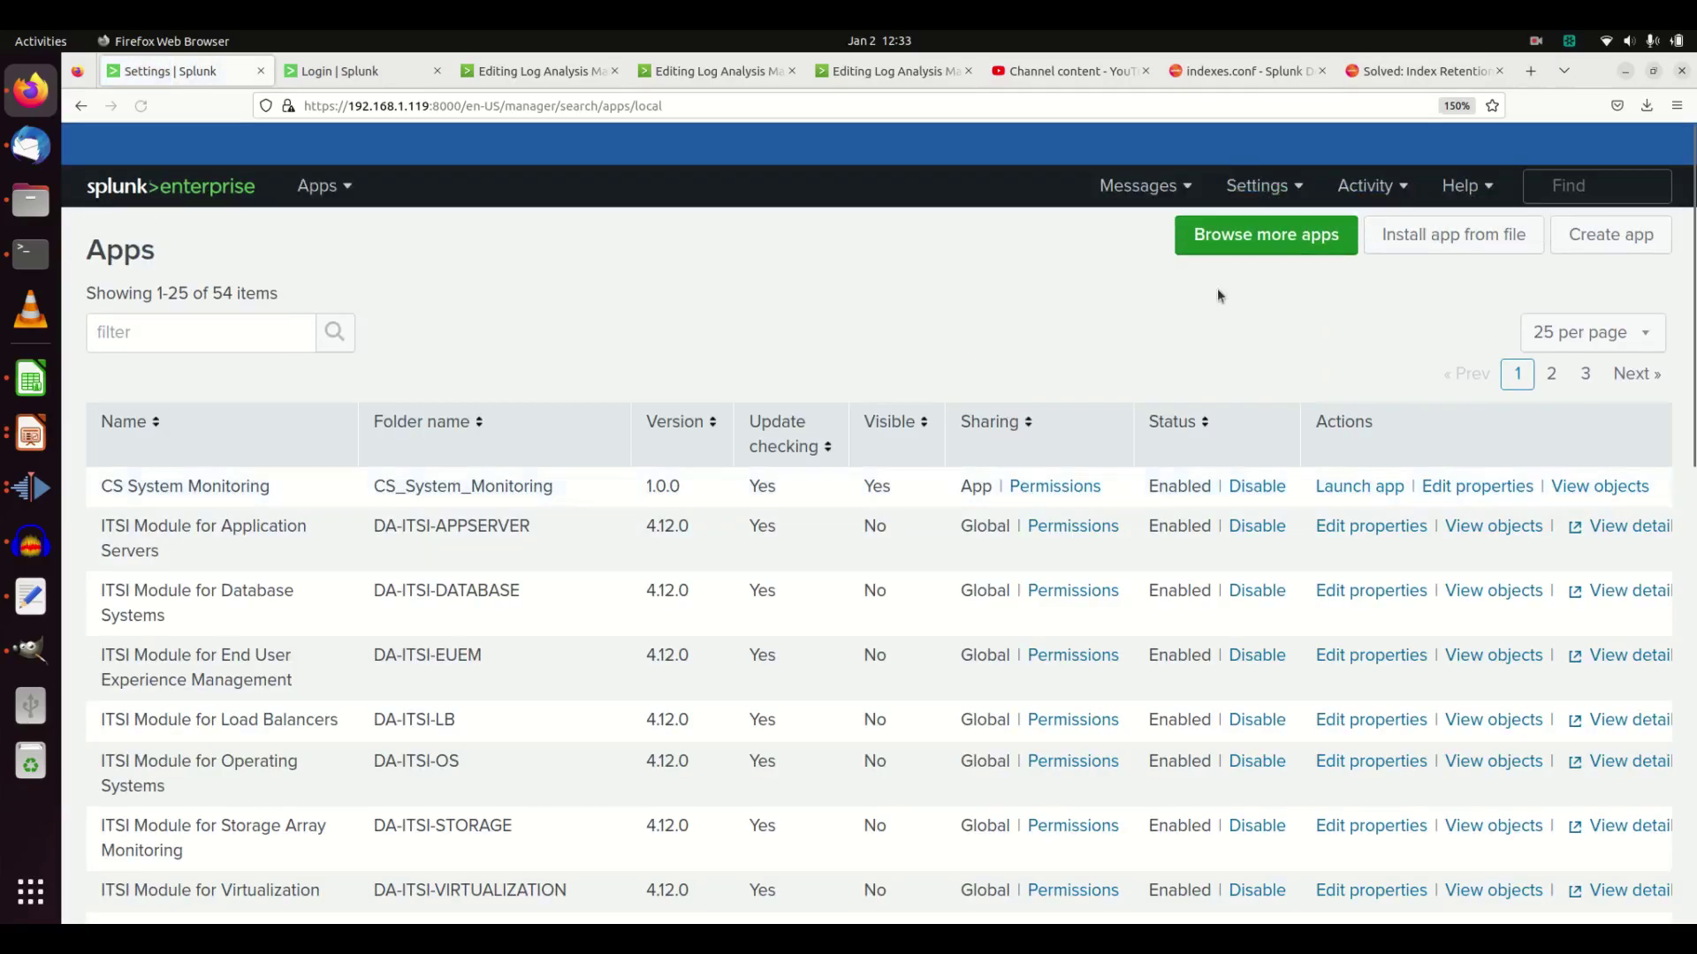
{"action": "left_click", "coordinate": [1608, 248]}
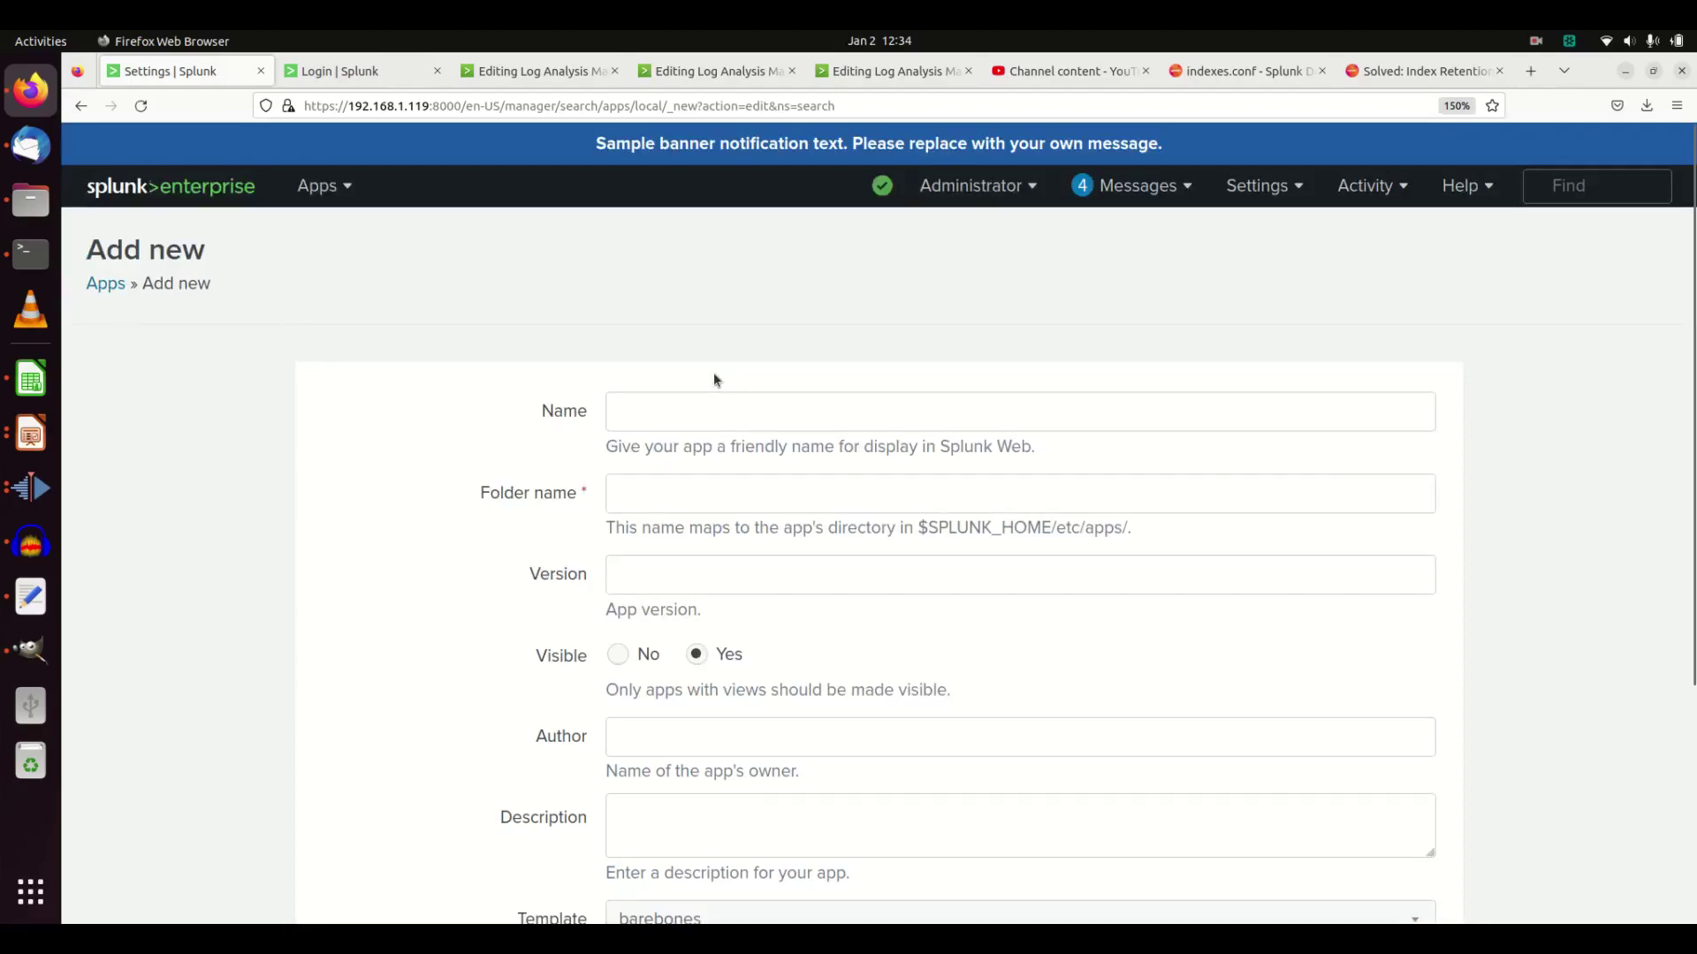
{"action": "left_click", "coordinate": [709, 425]}
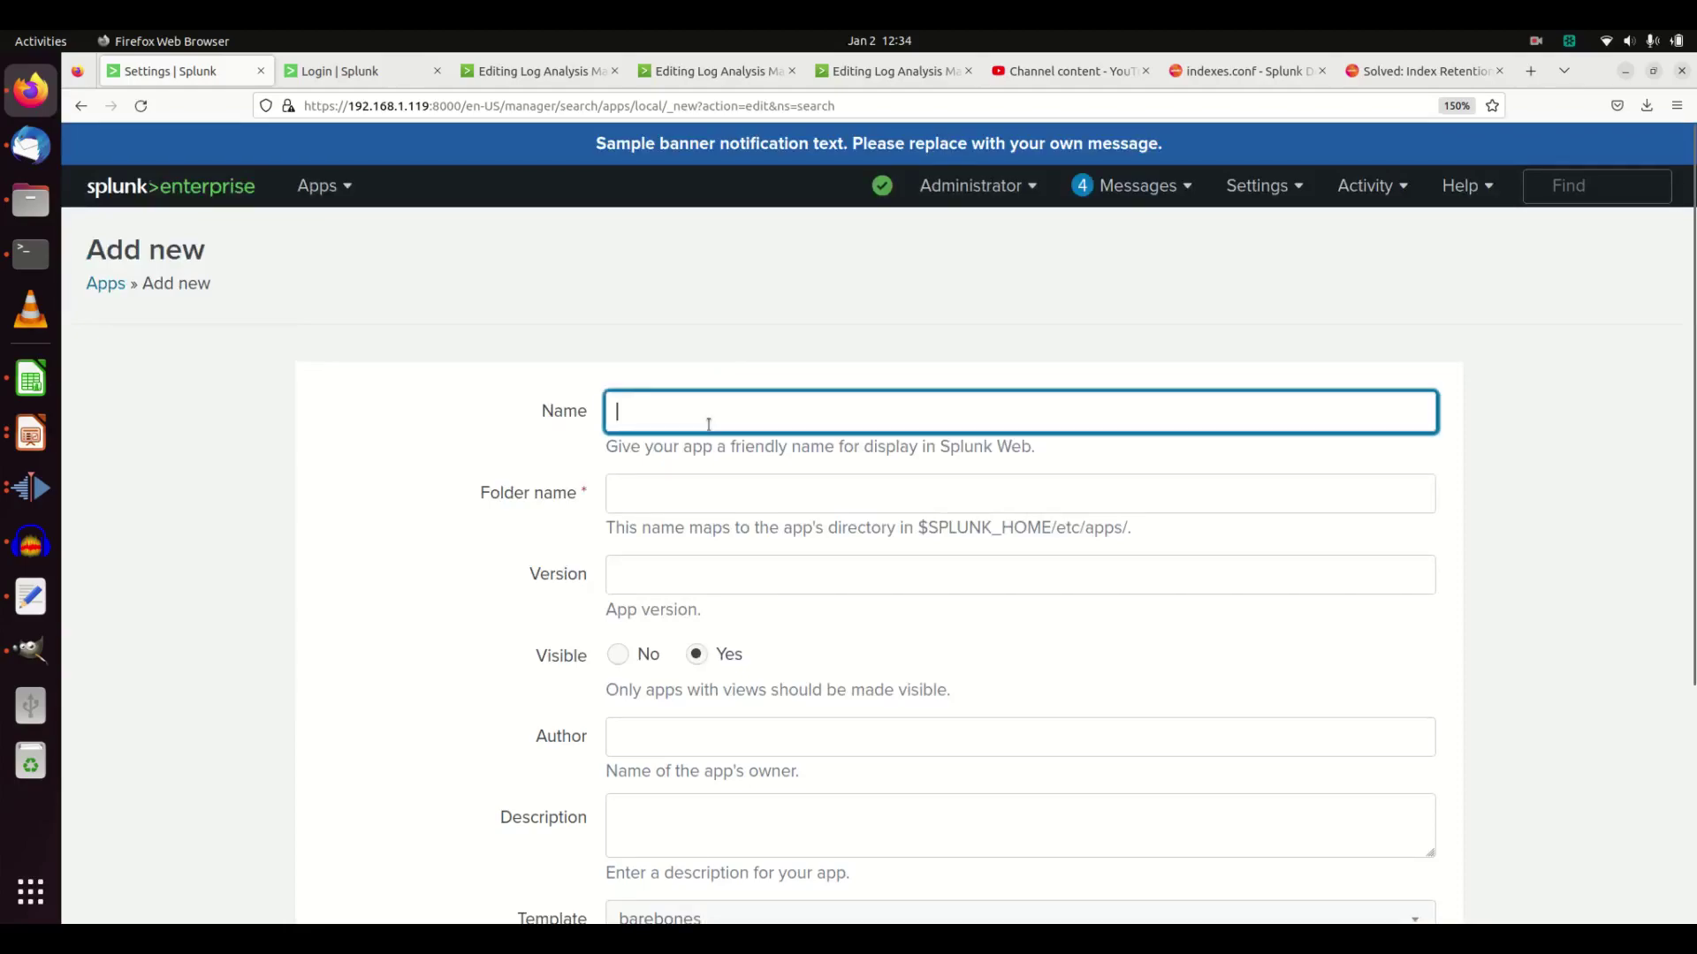
{"action": "type", "text": "Yout"}
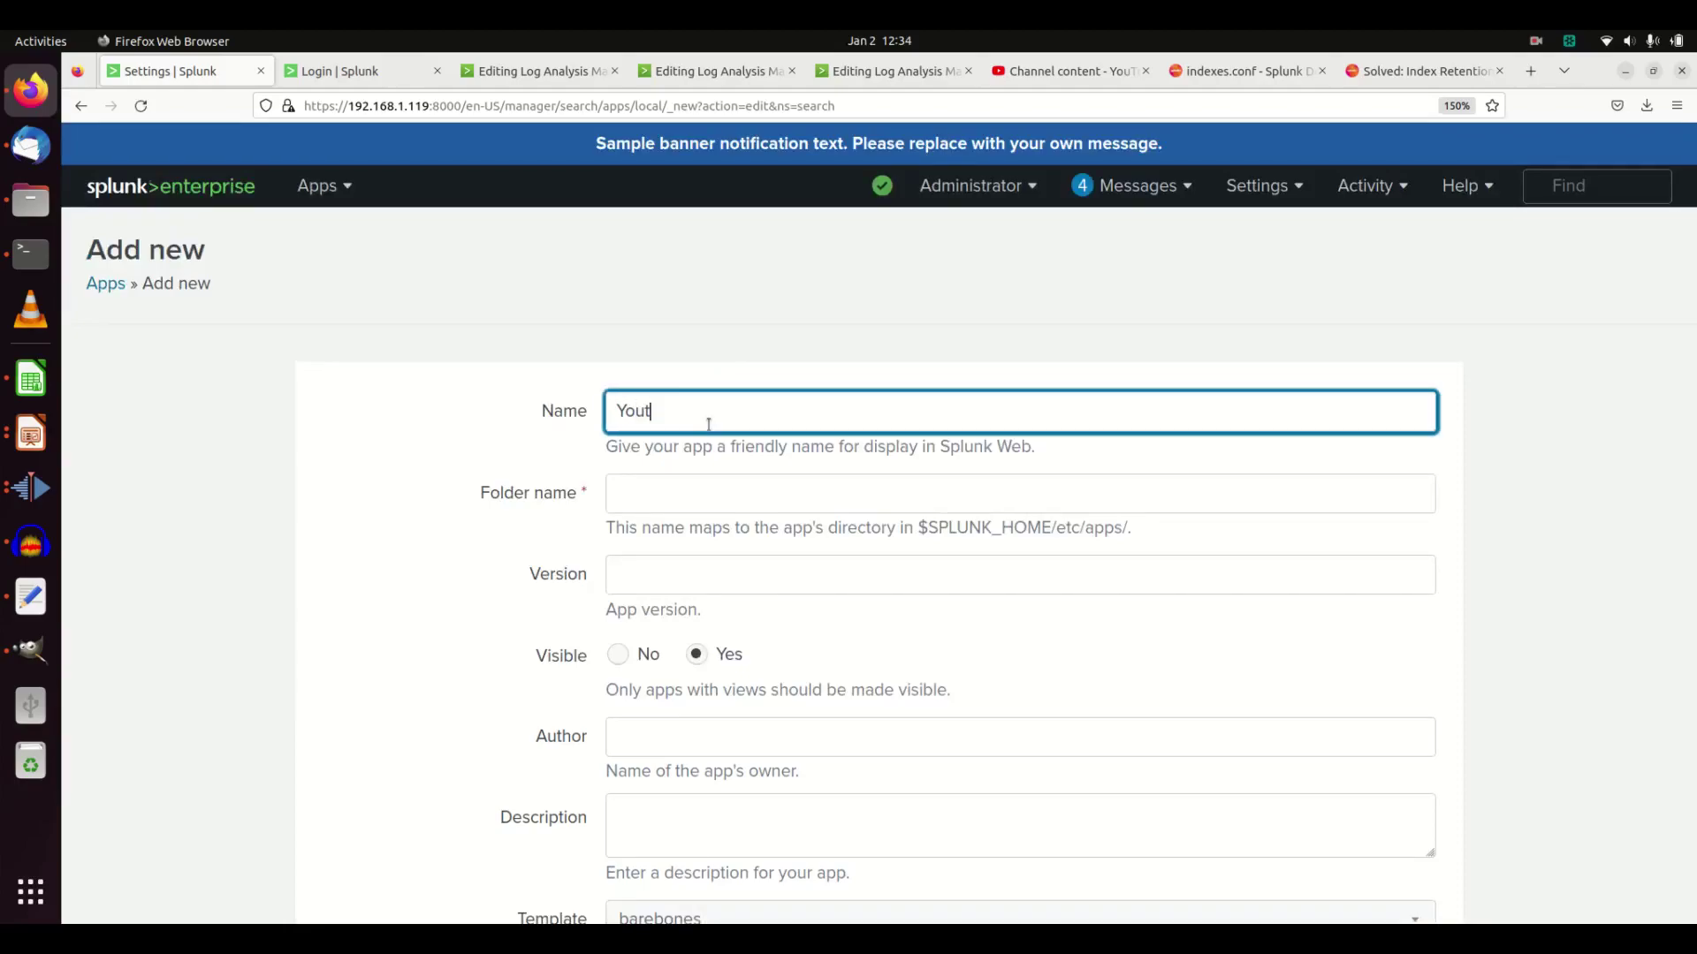
{"action": "key", "text": "BackSpace"}
{"action": "key", "text": "BackSpace"}
{"action": "key", "text": "BackSpace"}
{"action": "key", "text": "BackSpace"}
{"action": "type", "text": "Lea"}
{"action": "key", "text": "BackSpace"}
{"action": "key", "text": "BackSpace"}
{"action": "key", "text": "BackSpace"}
{"action": "type", "text": "lame_youtub"}
{"action": "key", "text": "Return"}
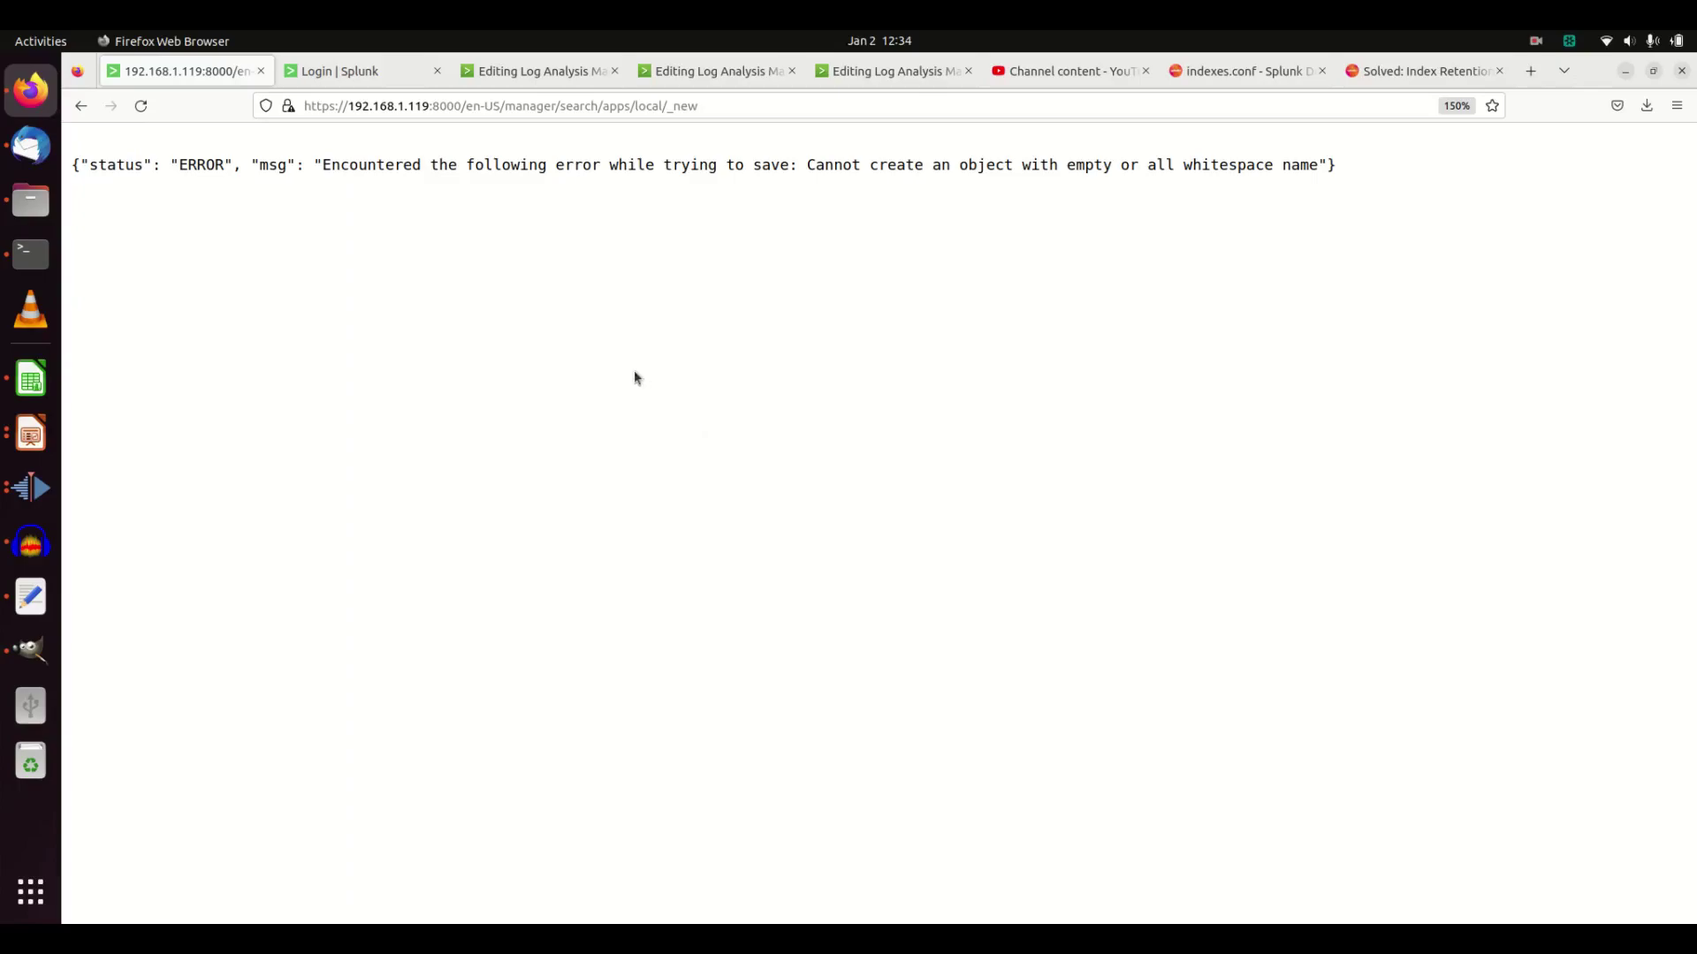
{"action": "left_click", "coordinate": [80, 105]}
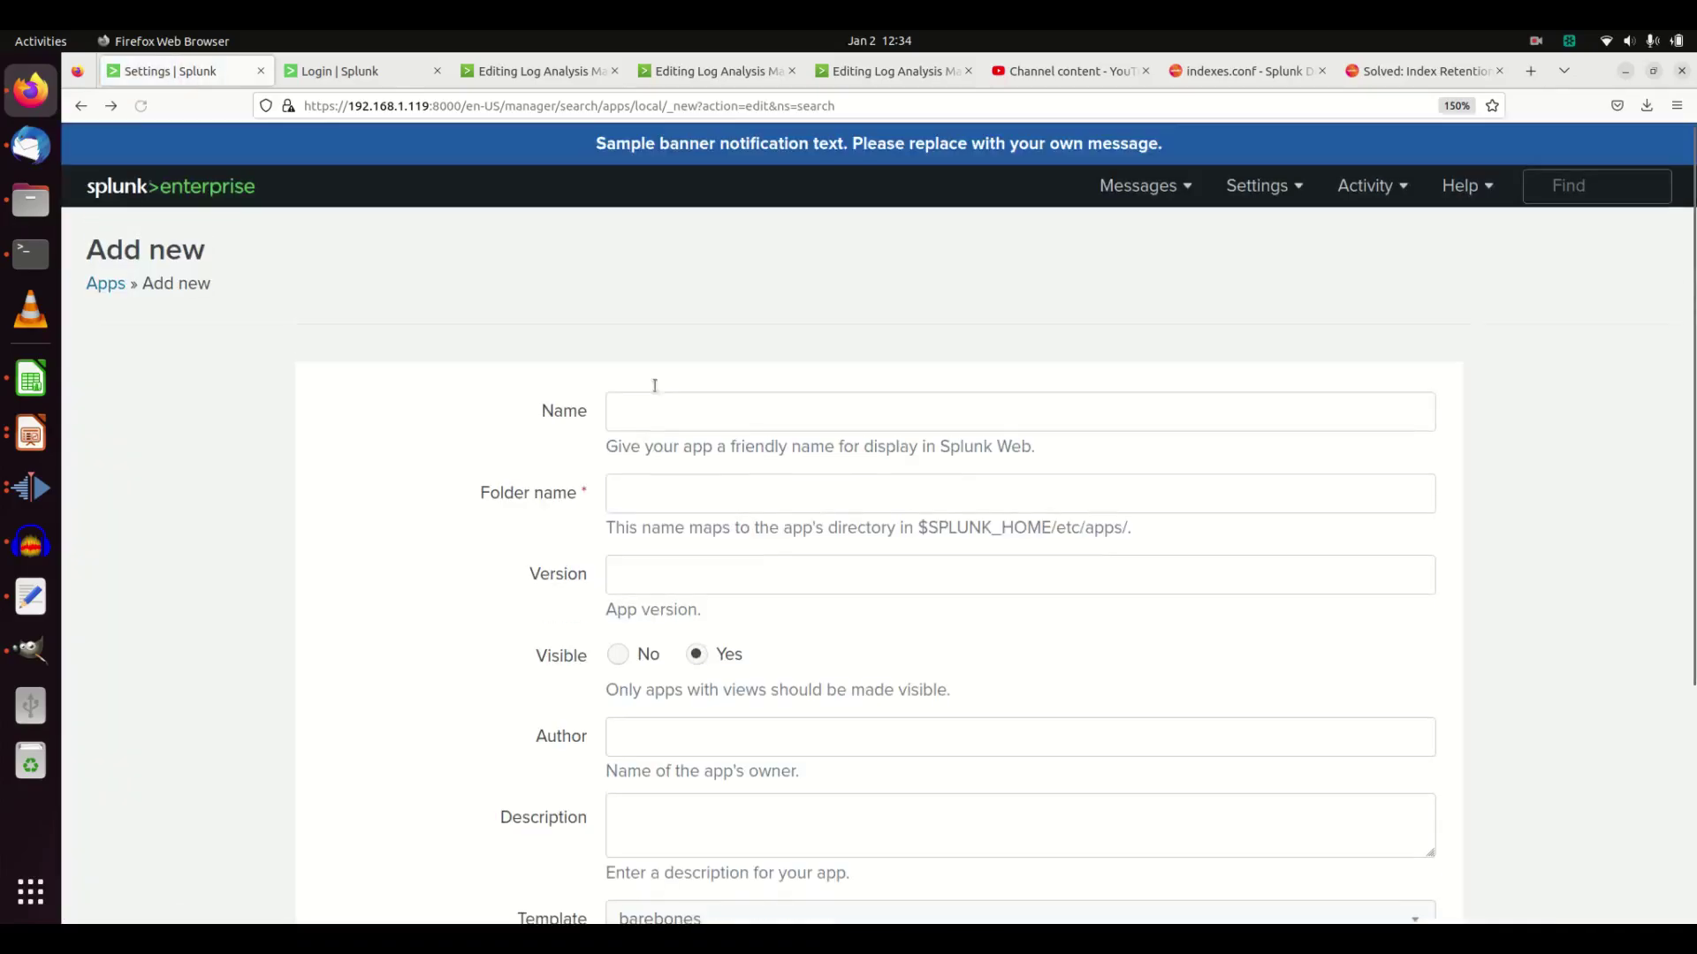
Step: Enter "L.A.M.E. Youtube" as the display name of the new app
{"action": "left_click", "coordinate": [670, 401]}
{"action": "type", "text": "L.A.M"}
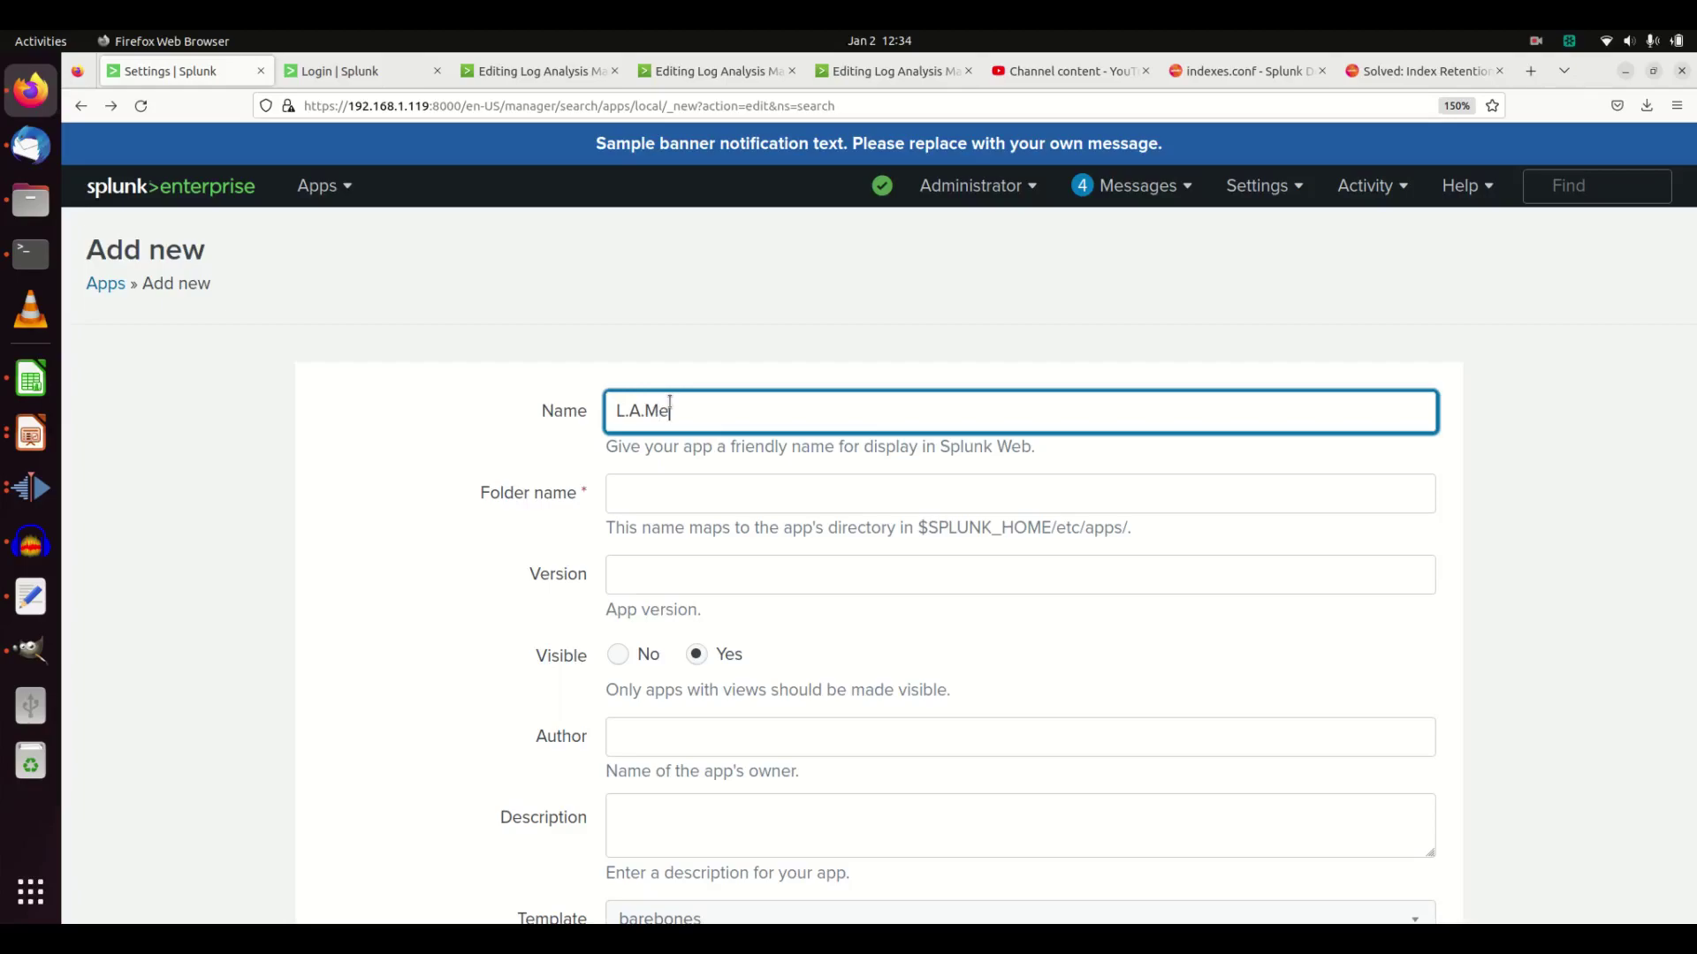
{"action": "type", "text": ".E. Youut"}
{"action": "key", "text": "BackSpace"}
{"action": "type", "text": "tube"}
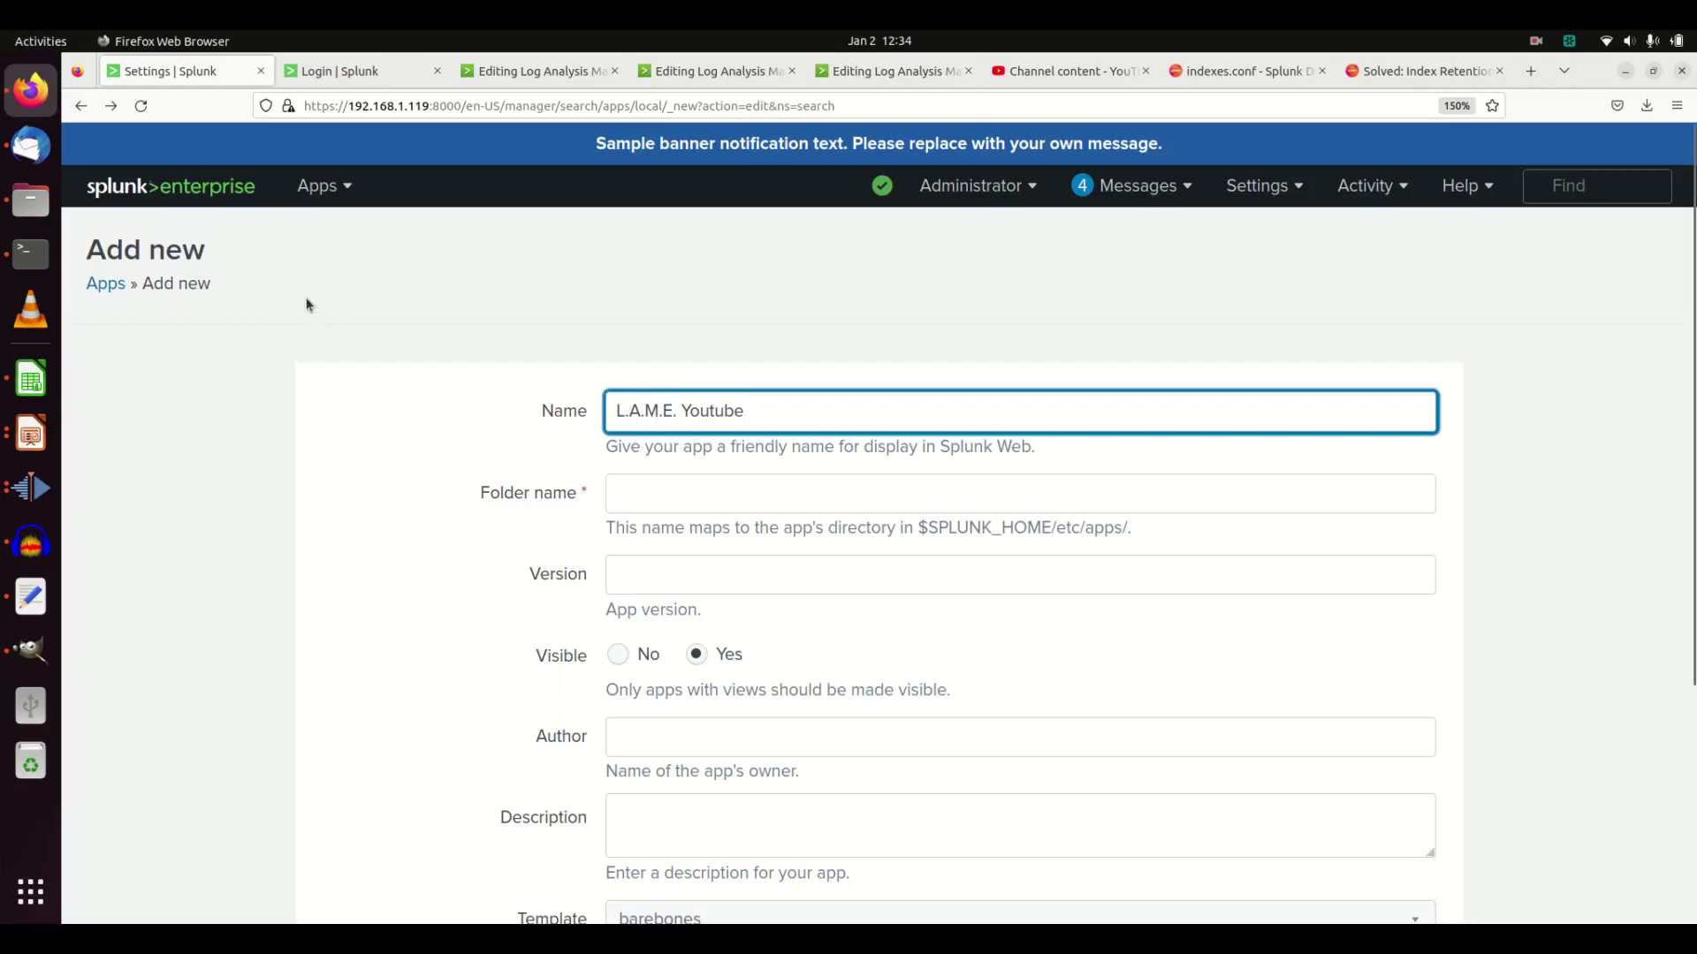
Step: Set the new app's folder name to lame_youtube and its version to 1.0.0
{"action": "left_click", "coordinate": [717, 502]}
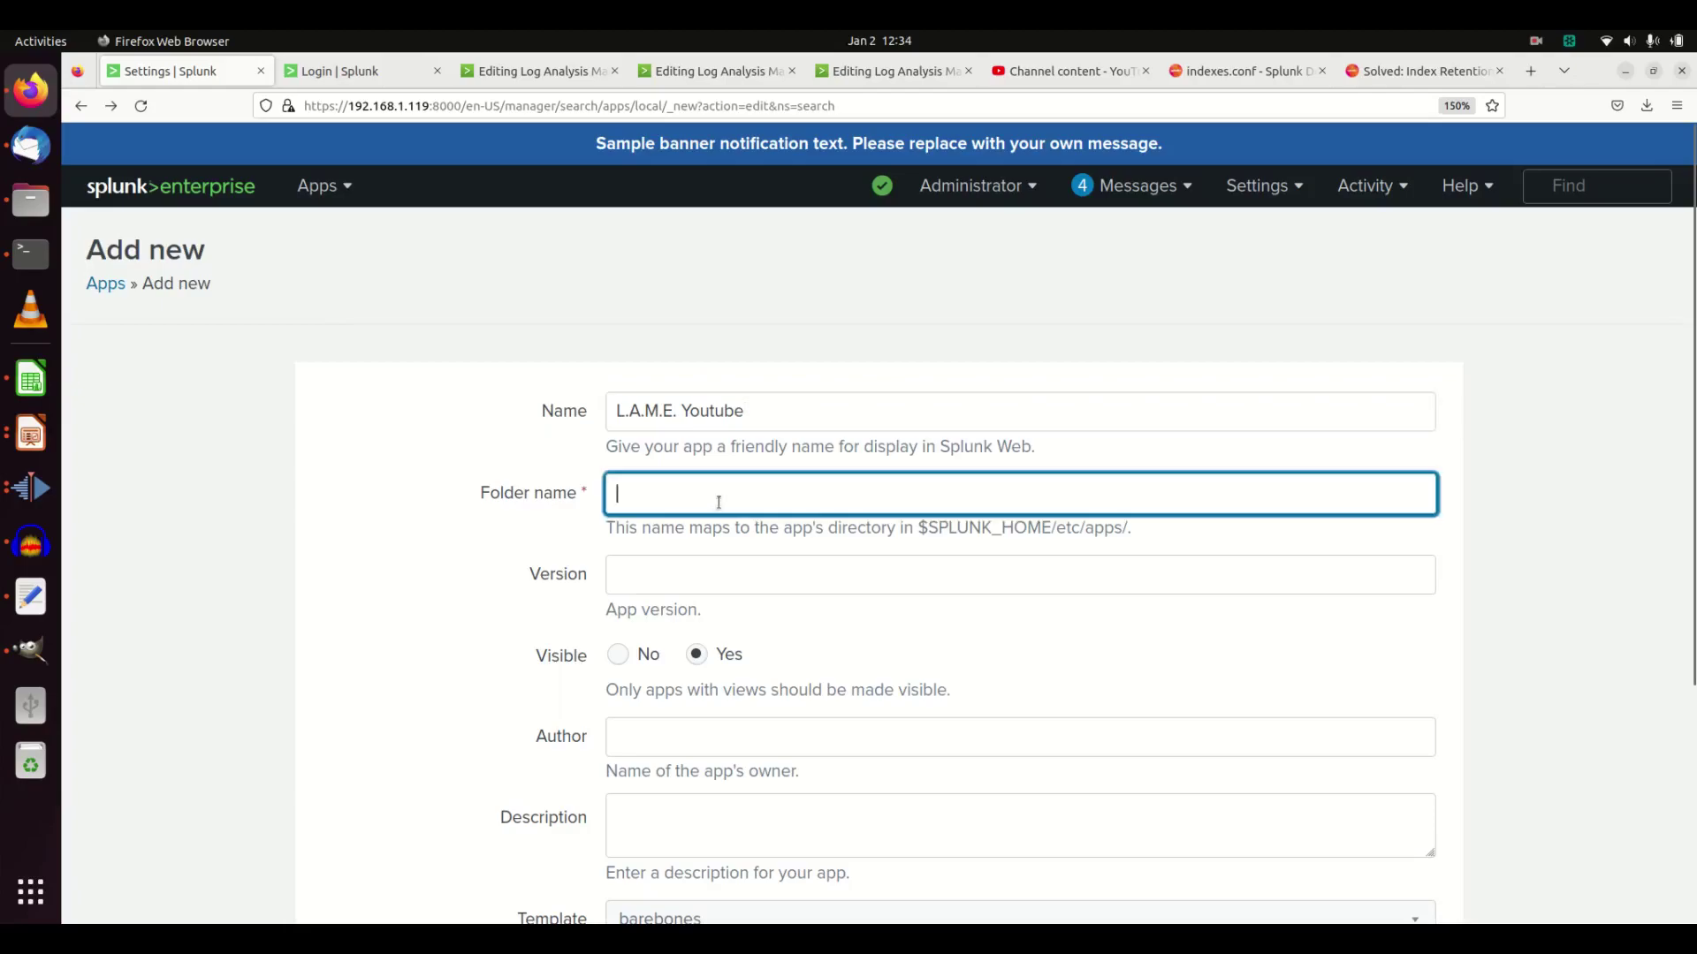
{"action": "type", "text": "lame_youtube"}
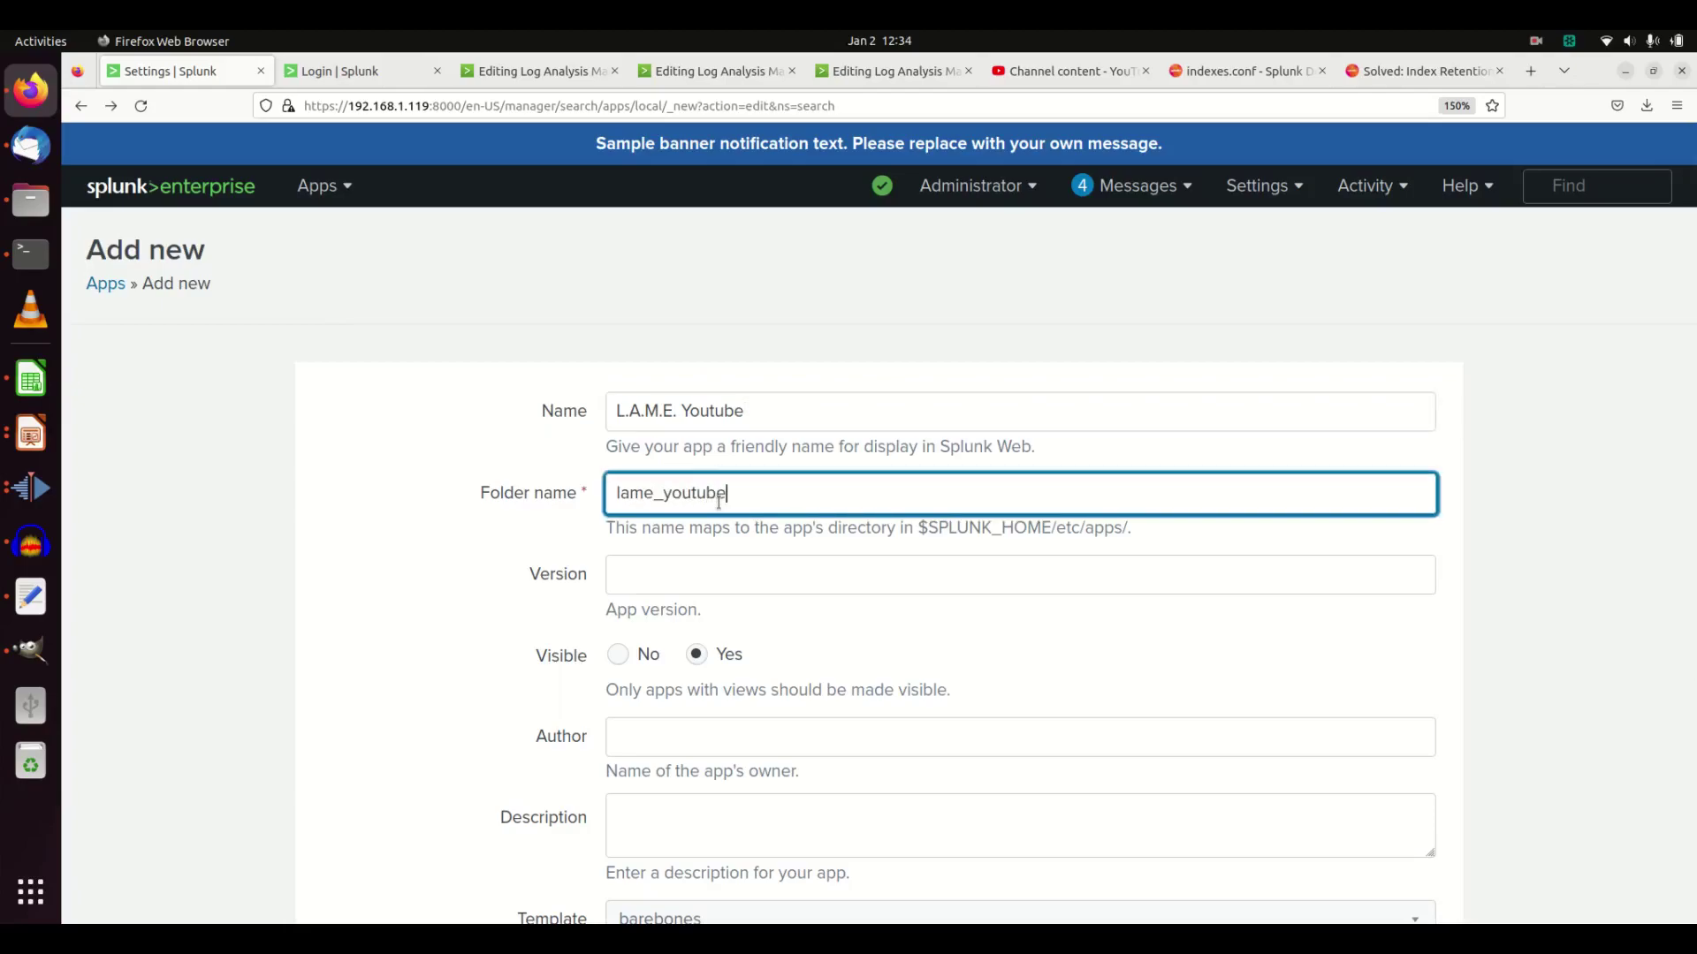
{"action": "left_click", "coordinate": [694, 569]}
{"action": "type", "text": "1.0.0"}
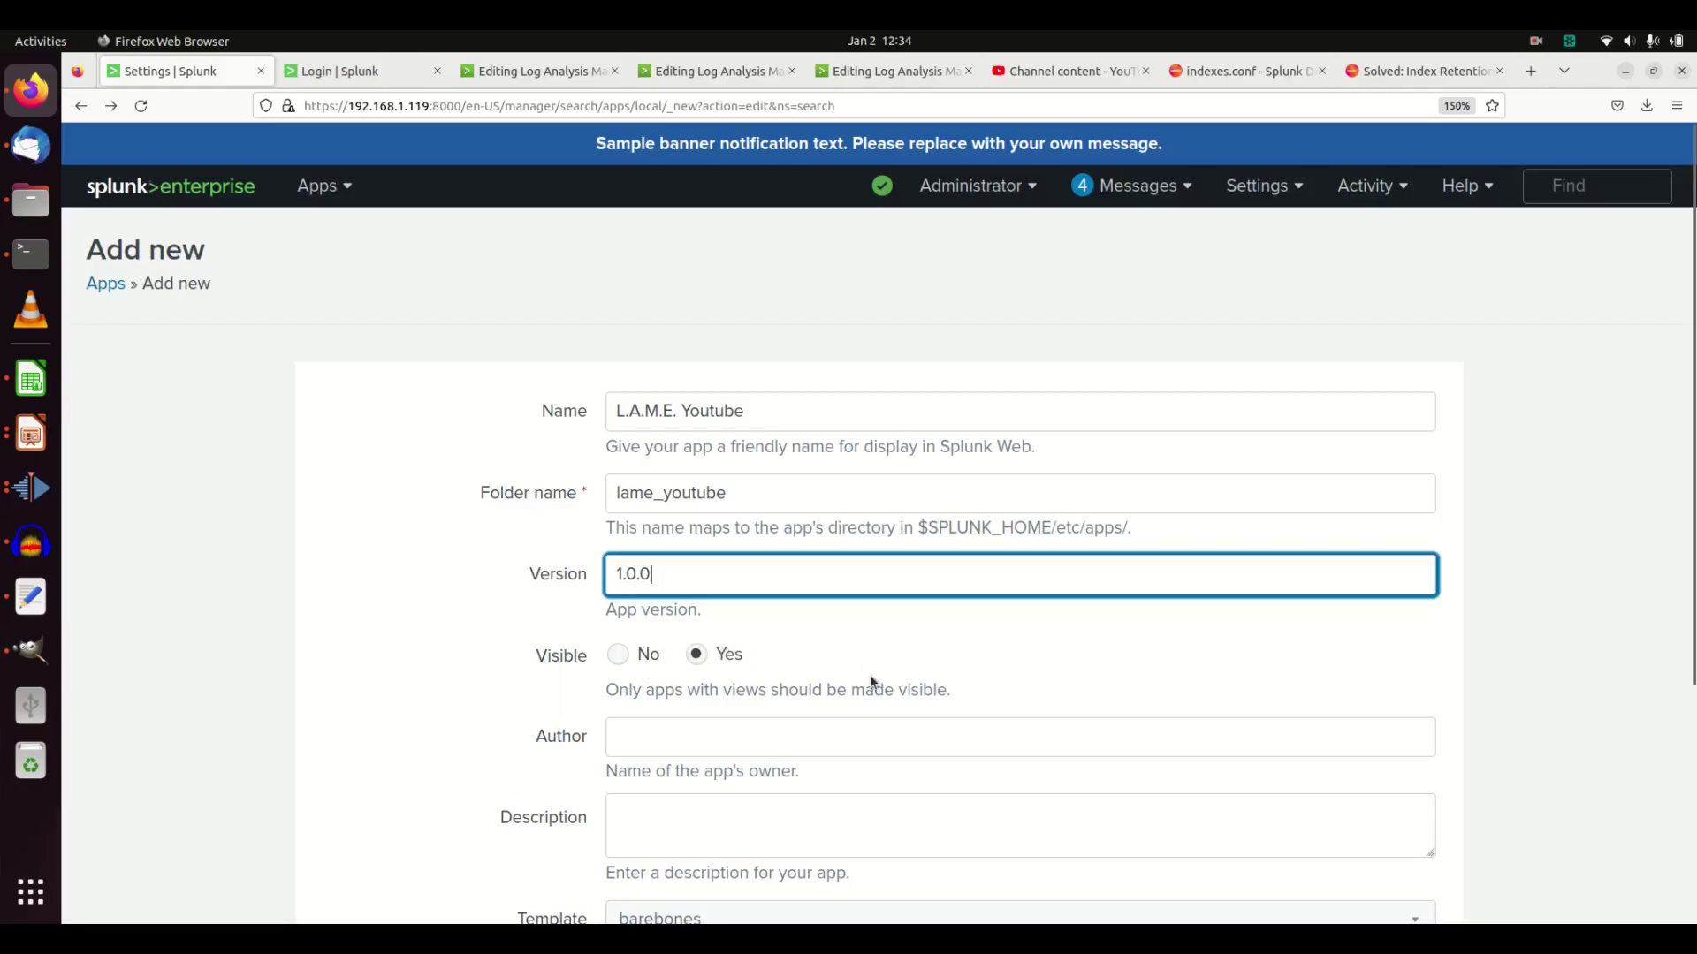
Step: Enter the author's full name for the new app
{"action": "scroll", "coordinate": [830, 663], "scroll_direction": "down", "scroll_amount": 3}
{"action": "scroll", "coordinate": [844, 674], "scroll_direction": "down", "scroll_amount": 1}
{"action": "left_click", "coordinate": [825, 448]}
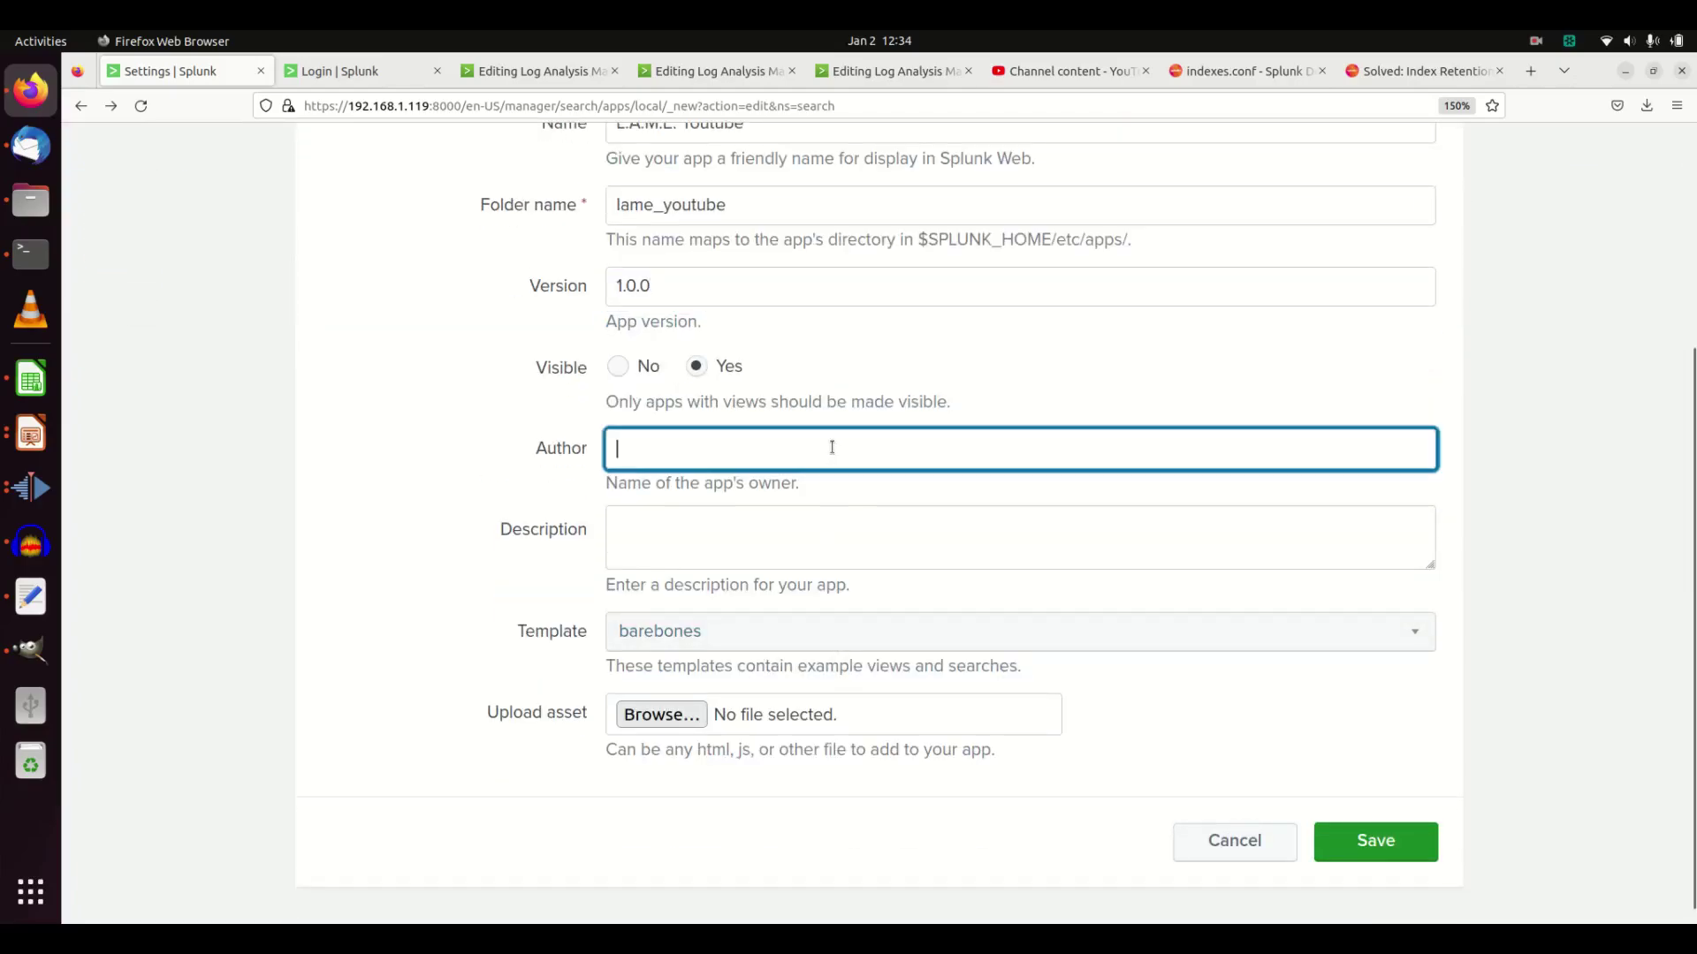
{"action": "type", "text": "Troy Moore"}
Step: Describe the app as "Settings for a demo on making a custom app" and save it
{"action": "left_click", "coordinate": [769, 515]}
{"action": "type", "text": "Settings for"}
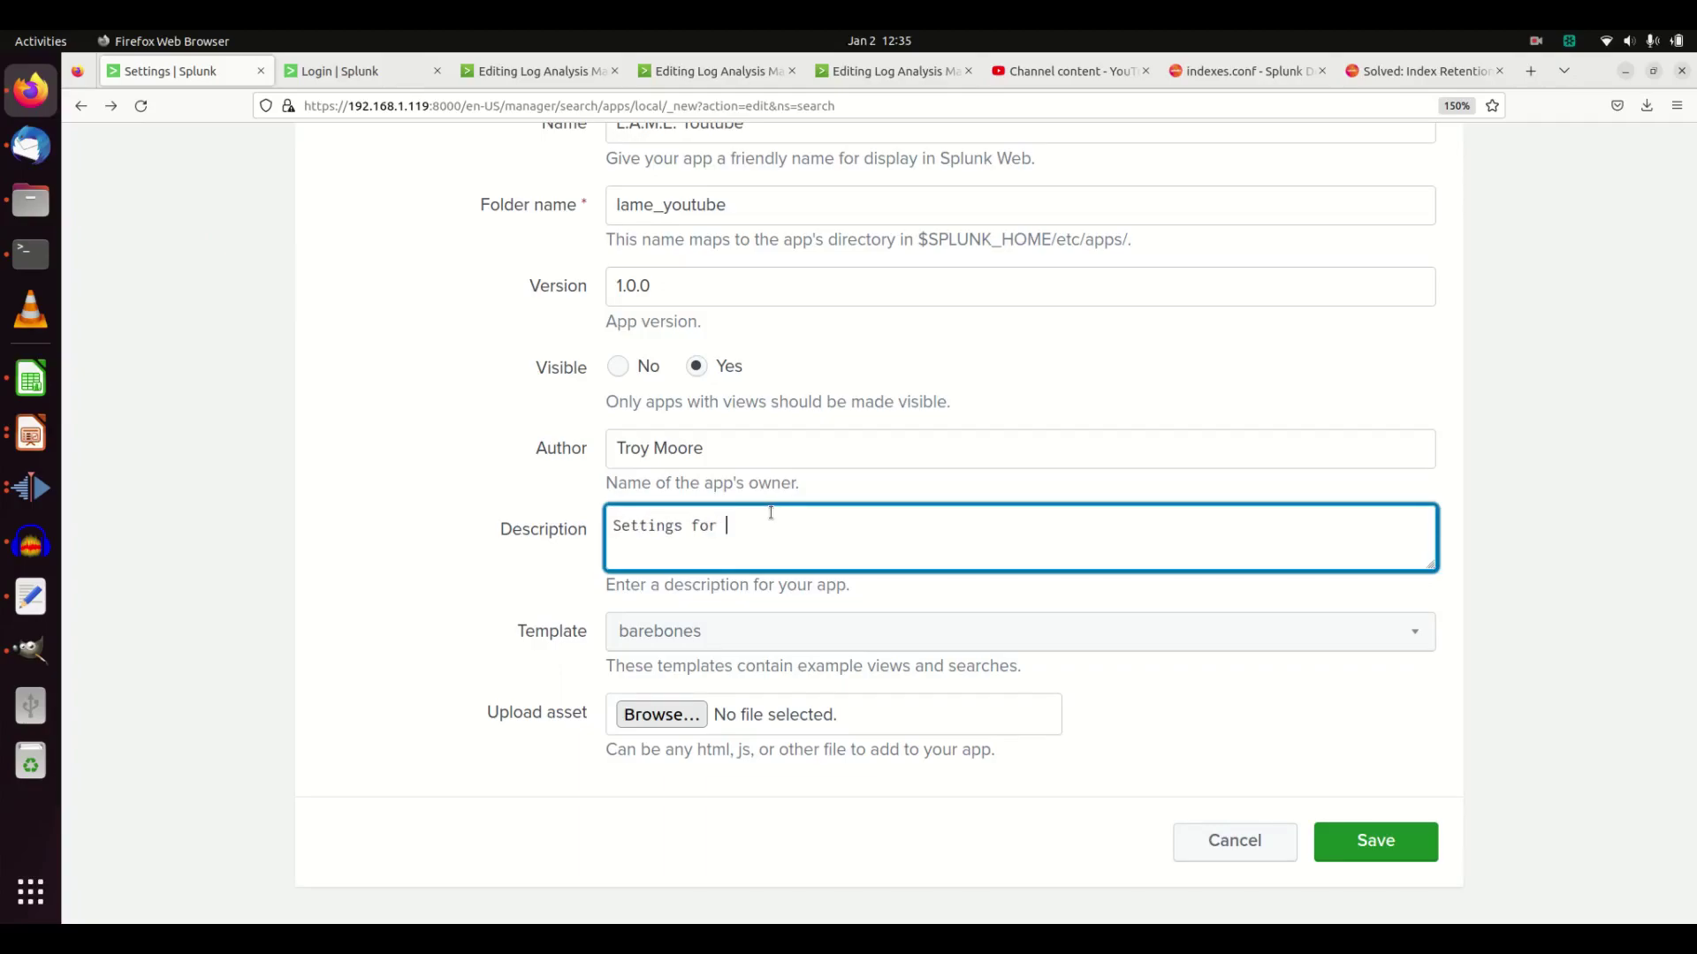
{"action": "type", "text": " a demo on making a custyom"}
{"action": "key", "text": "BackSpace"}
{"action": "key", "text": "BackSpace"}
{"action": "key", "text": "BackSpace"}
{"action": "type", "text": "om app"}
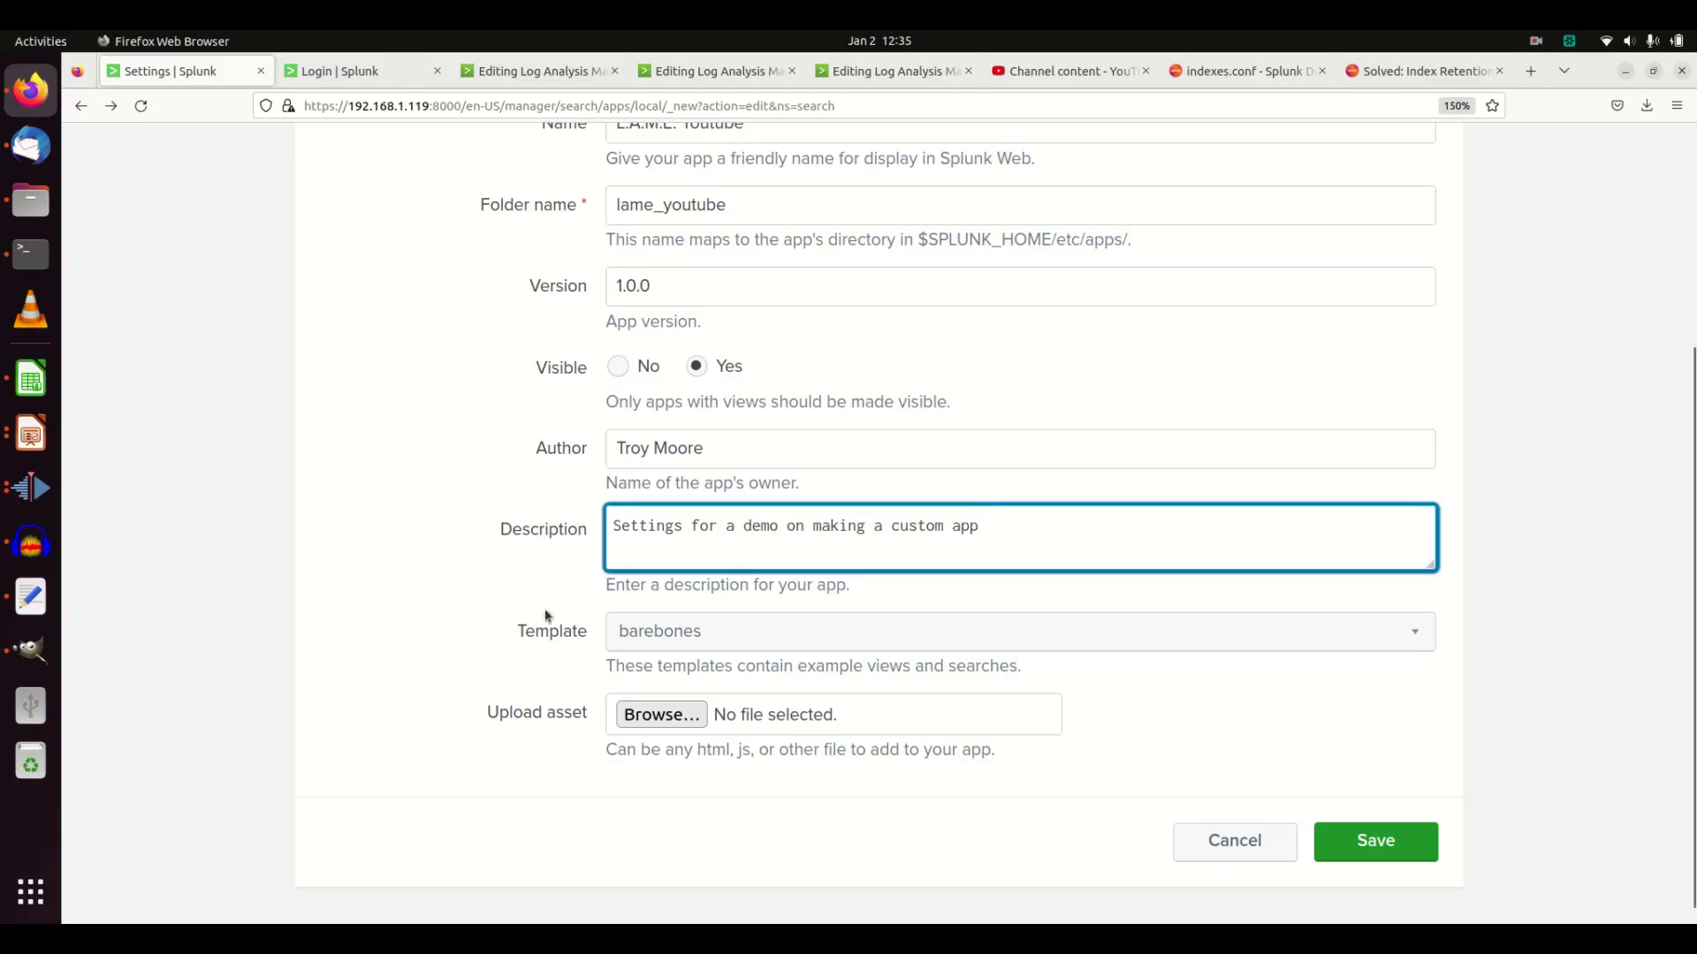
{"action": "left_click", "coordinate": [1360, 842]}
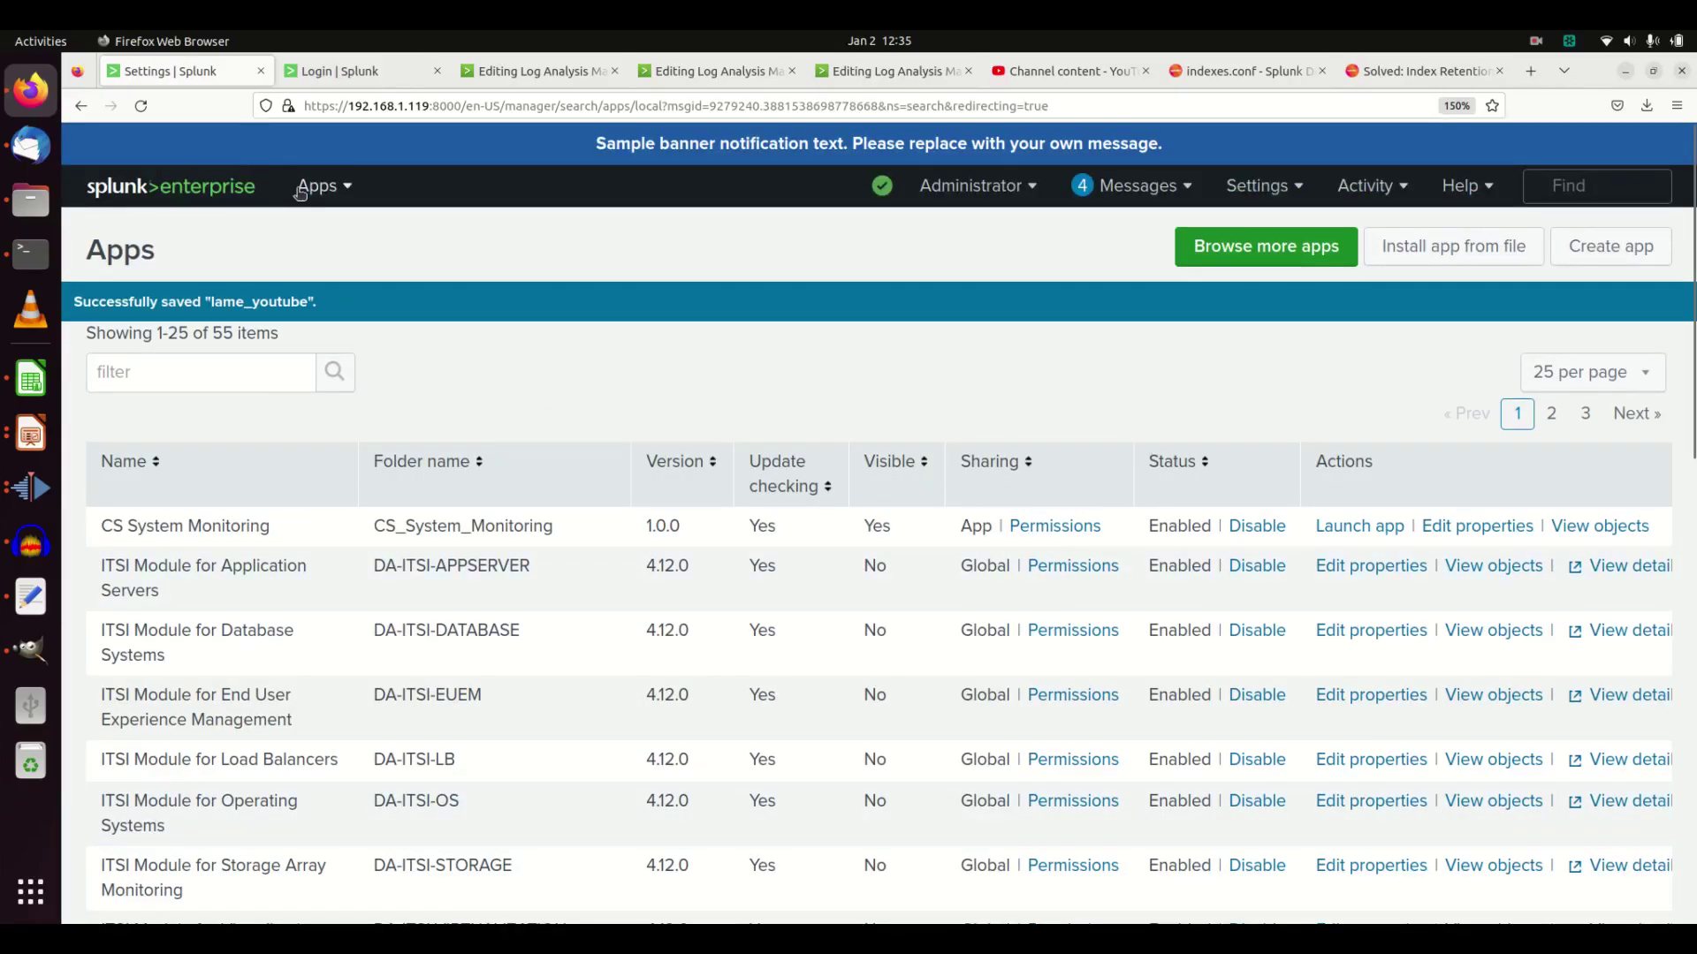
Step: Look for the new app among the available apps and list the /opt/splunk/etc/apps directory in the Terminal
{"action": "left_click", "coordinate": [320, 186]}
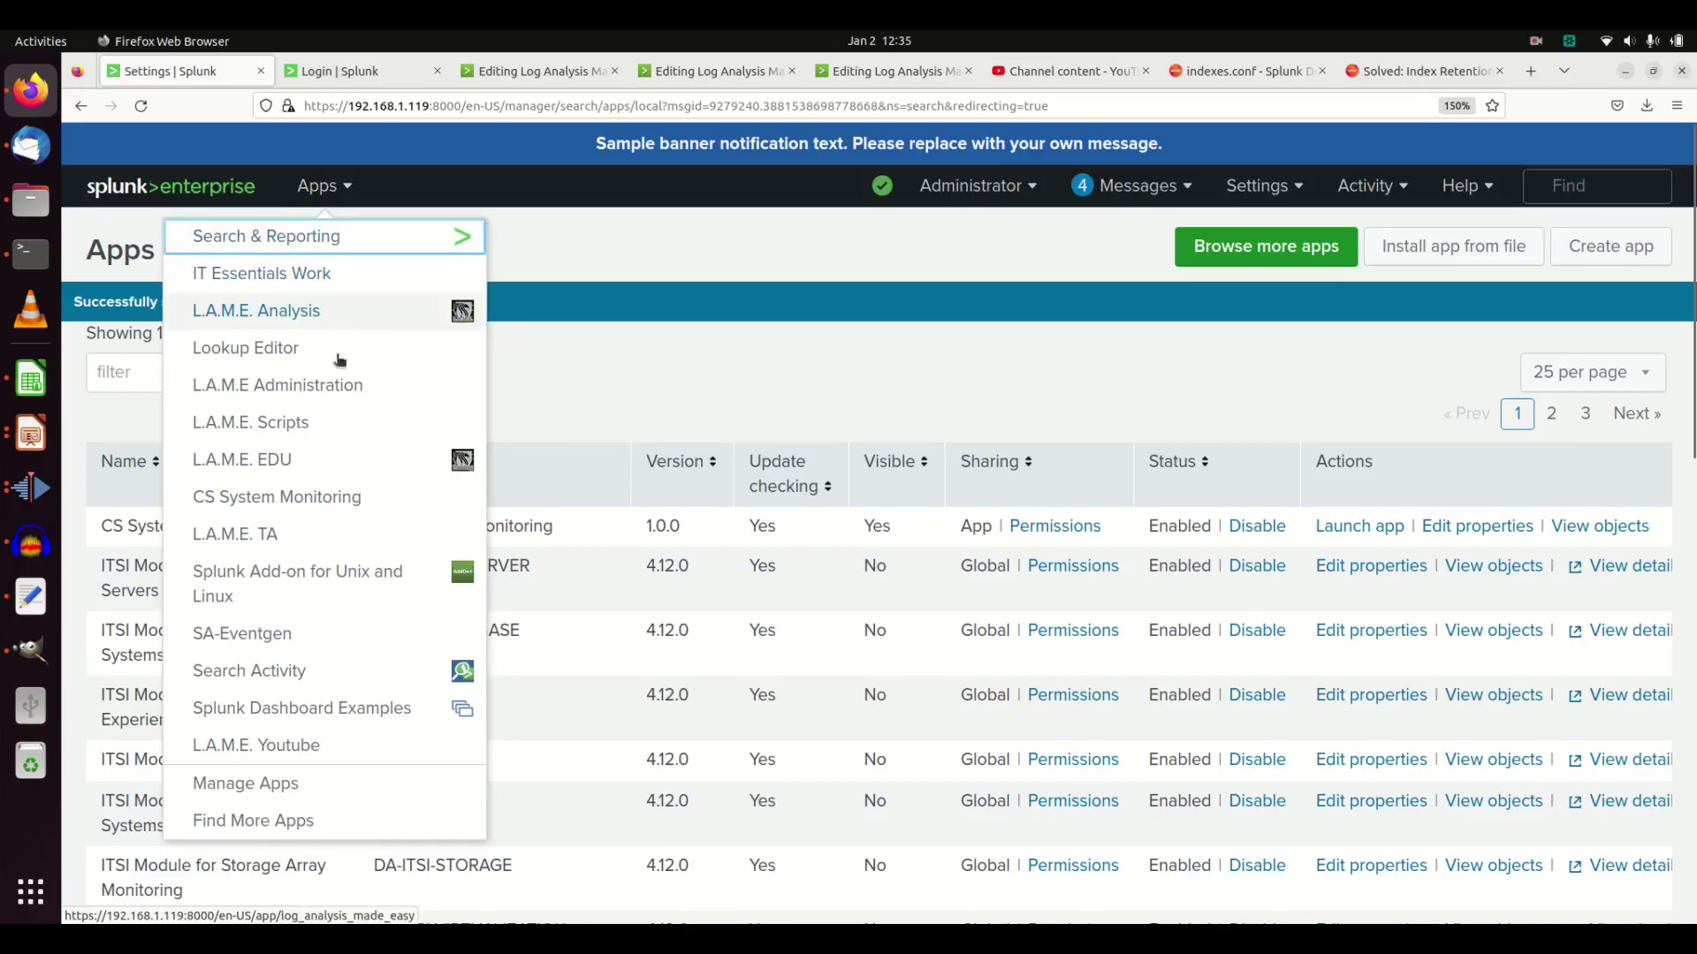
{"action": "left_click", "coordinate": [31, 254]}
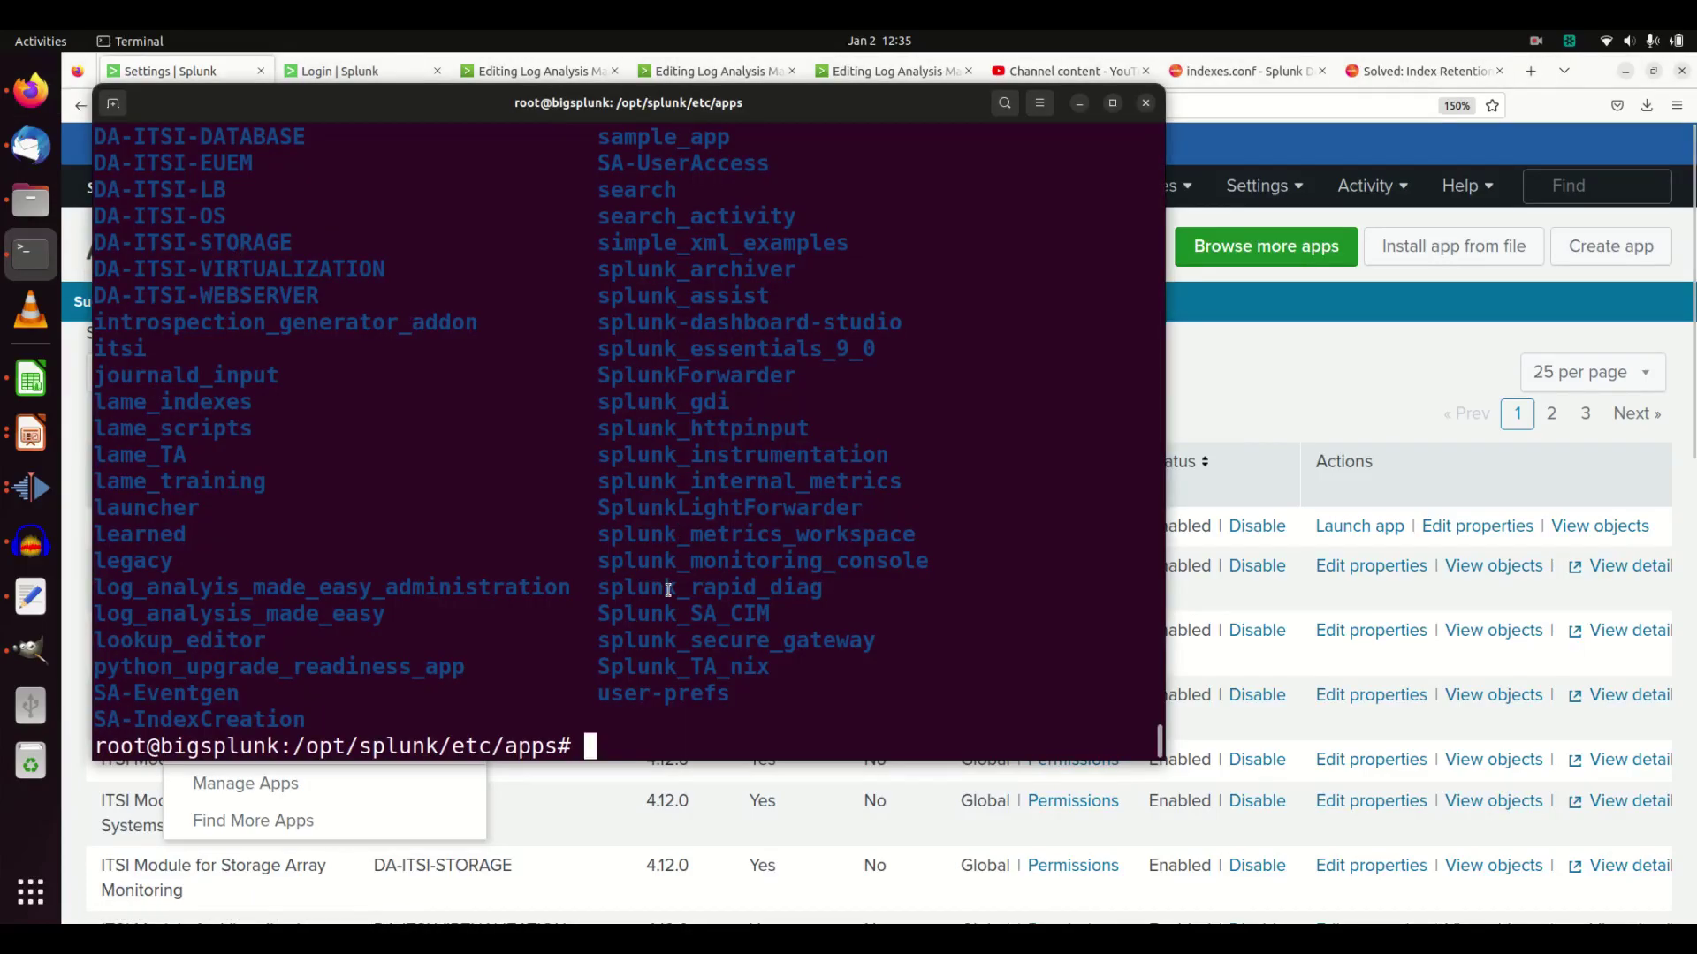
{"action": "type", "text": "ls"}
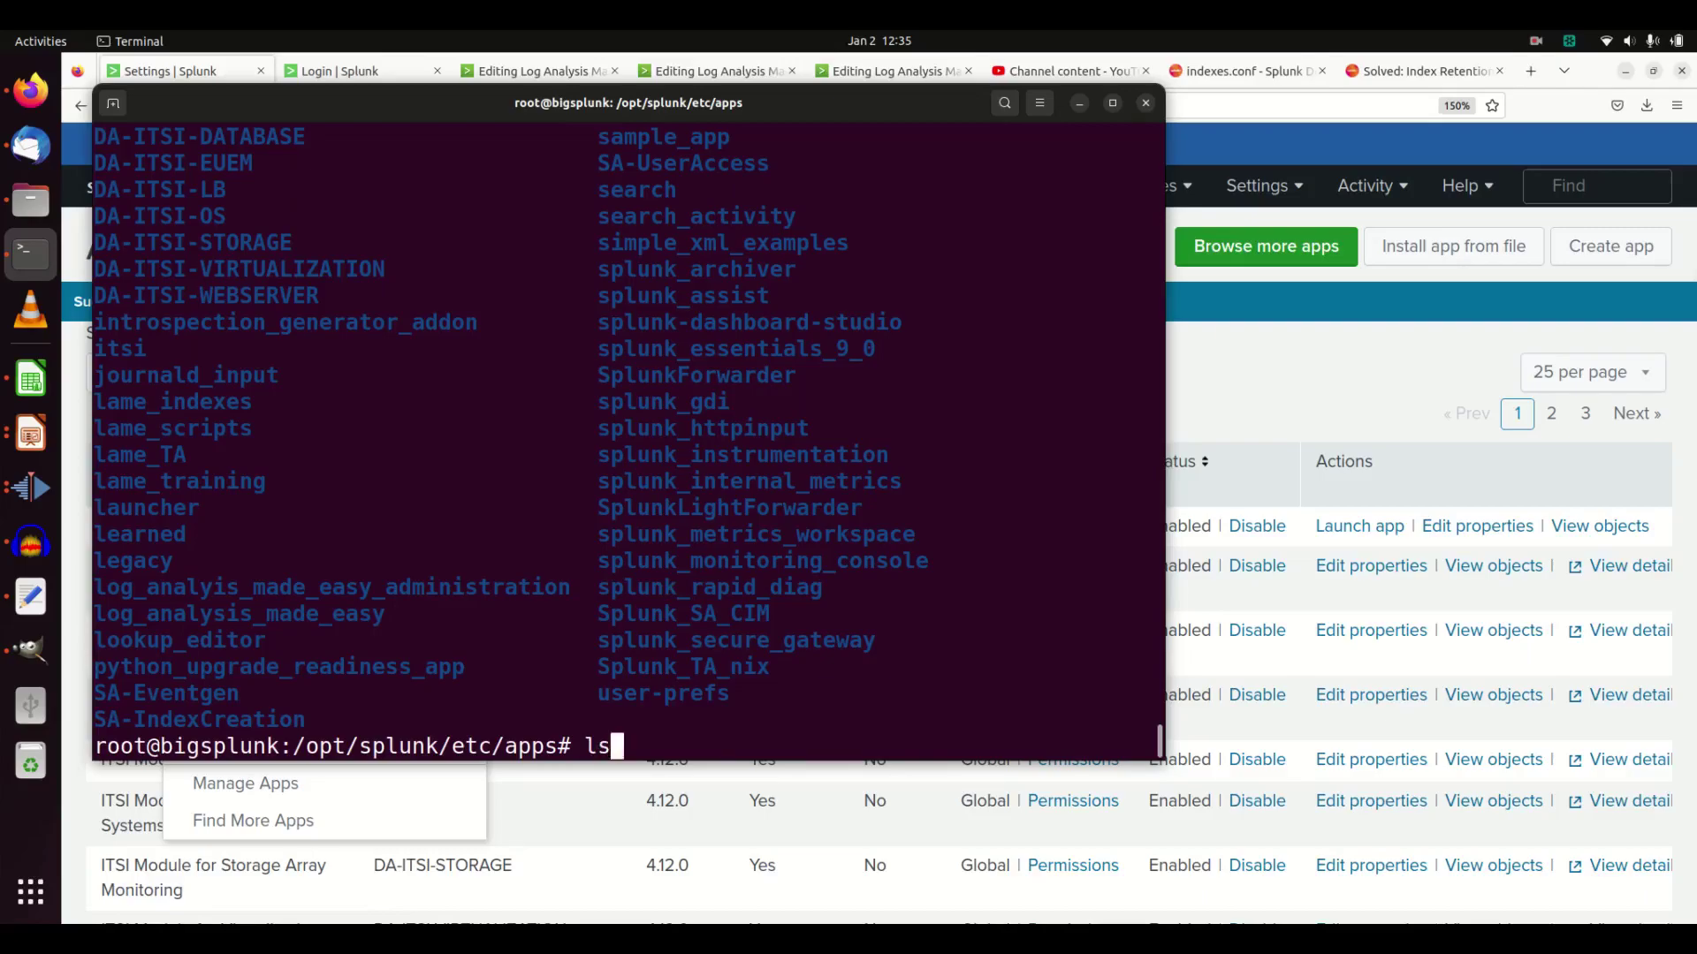
{"action": "key", "text": "Return"}
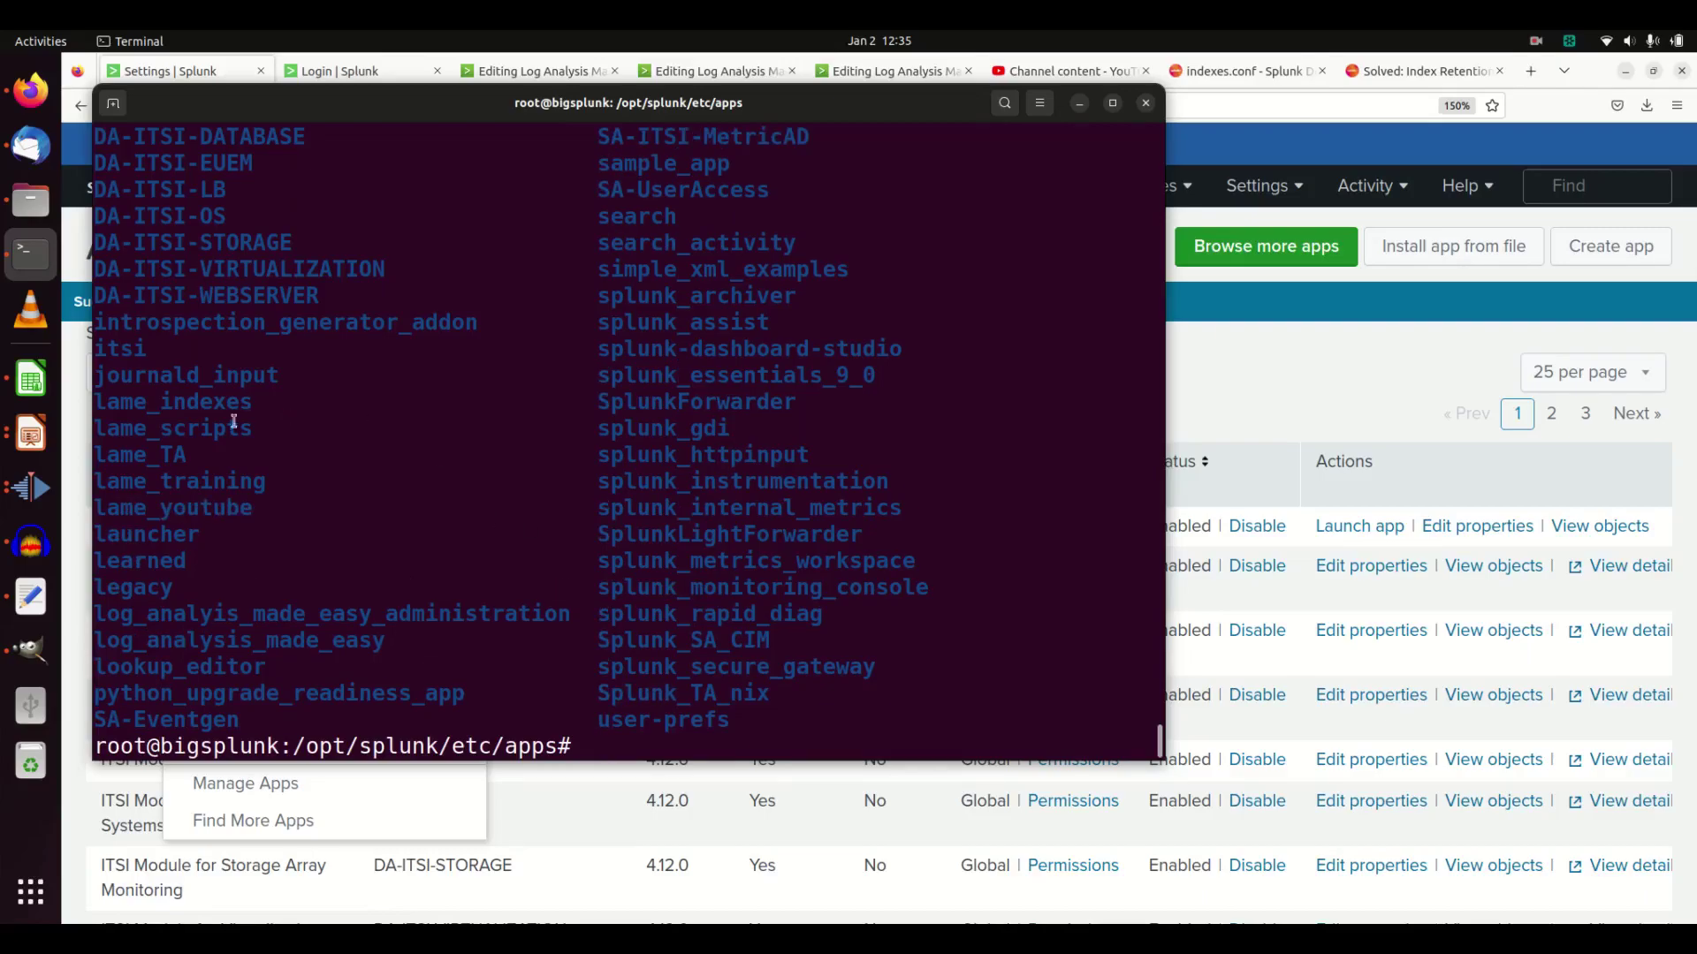
Step: Change into the lame_youtube directory, list its contents and highlight the local folder
{"action": "type", "text": "cd lame_y"}
{"action": "key", "text": "Tab"}
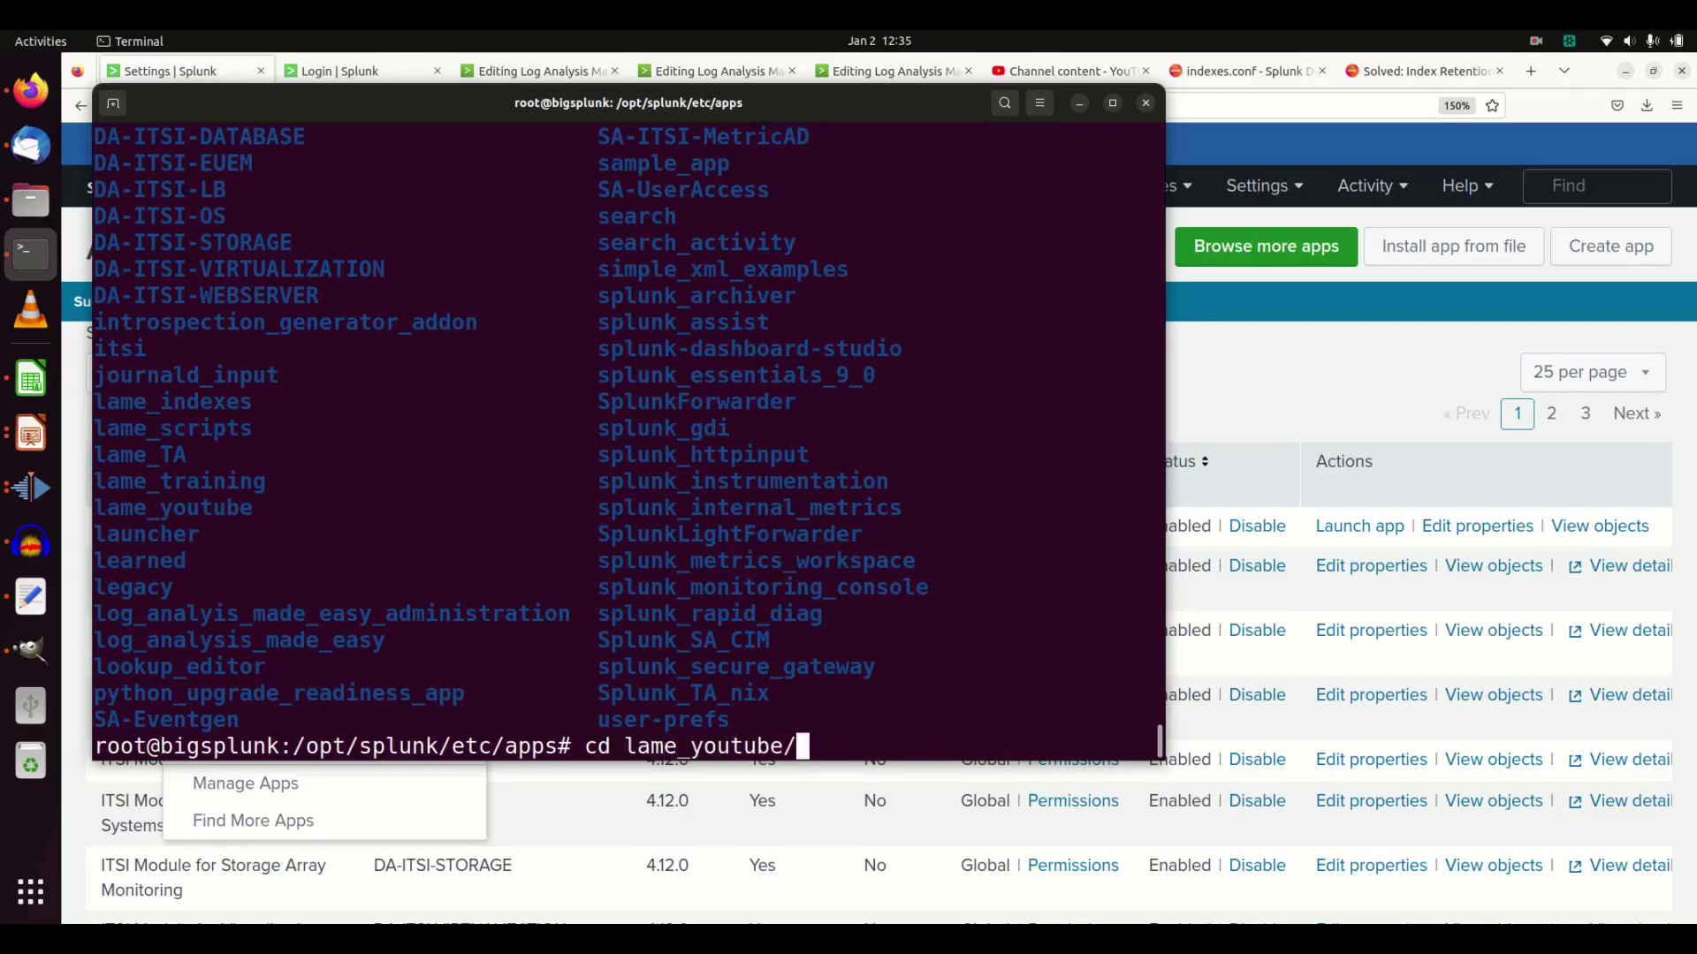
{"action": "key", "text": "Return"}
{"action": "type", "text": "ls"}
{"action": "key", "text": "Return"}
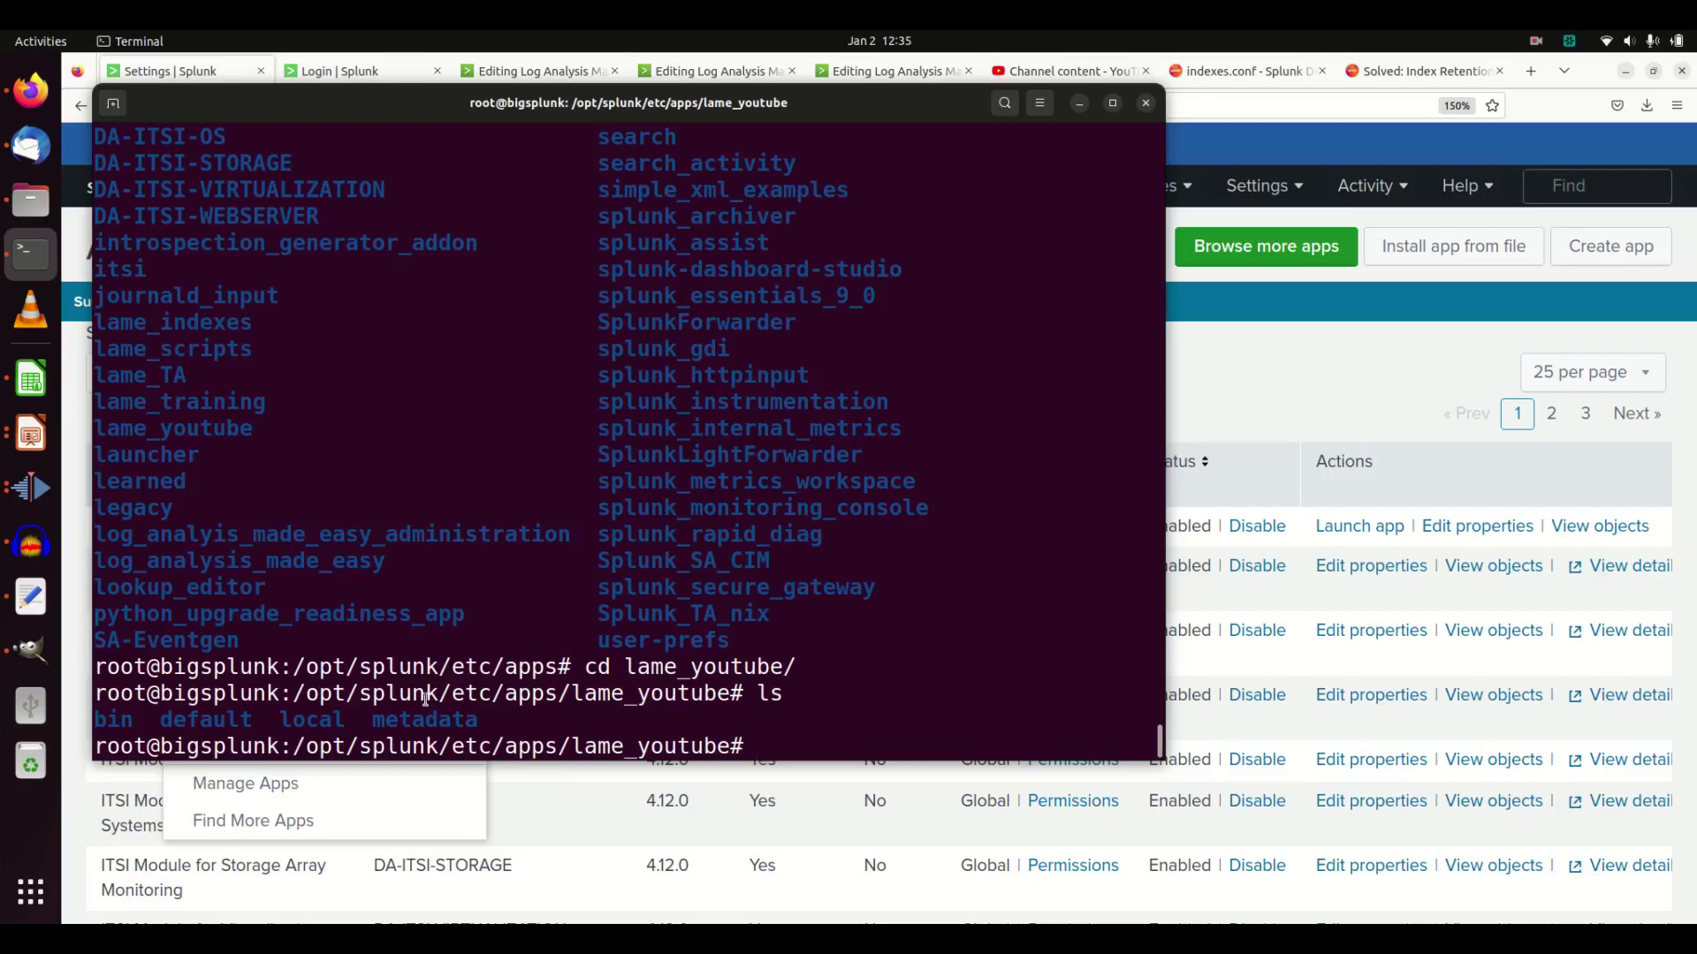
{"action": "double_click", "coordinate": [323, 721]}
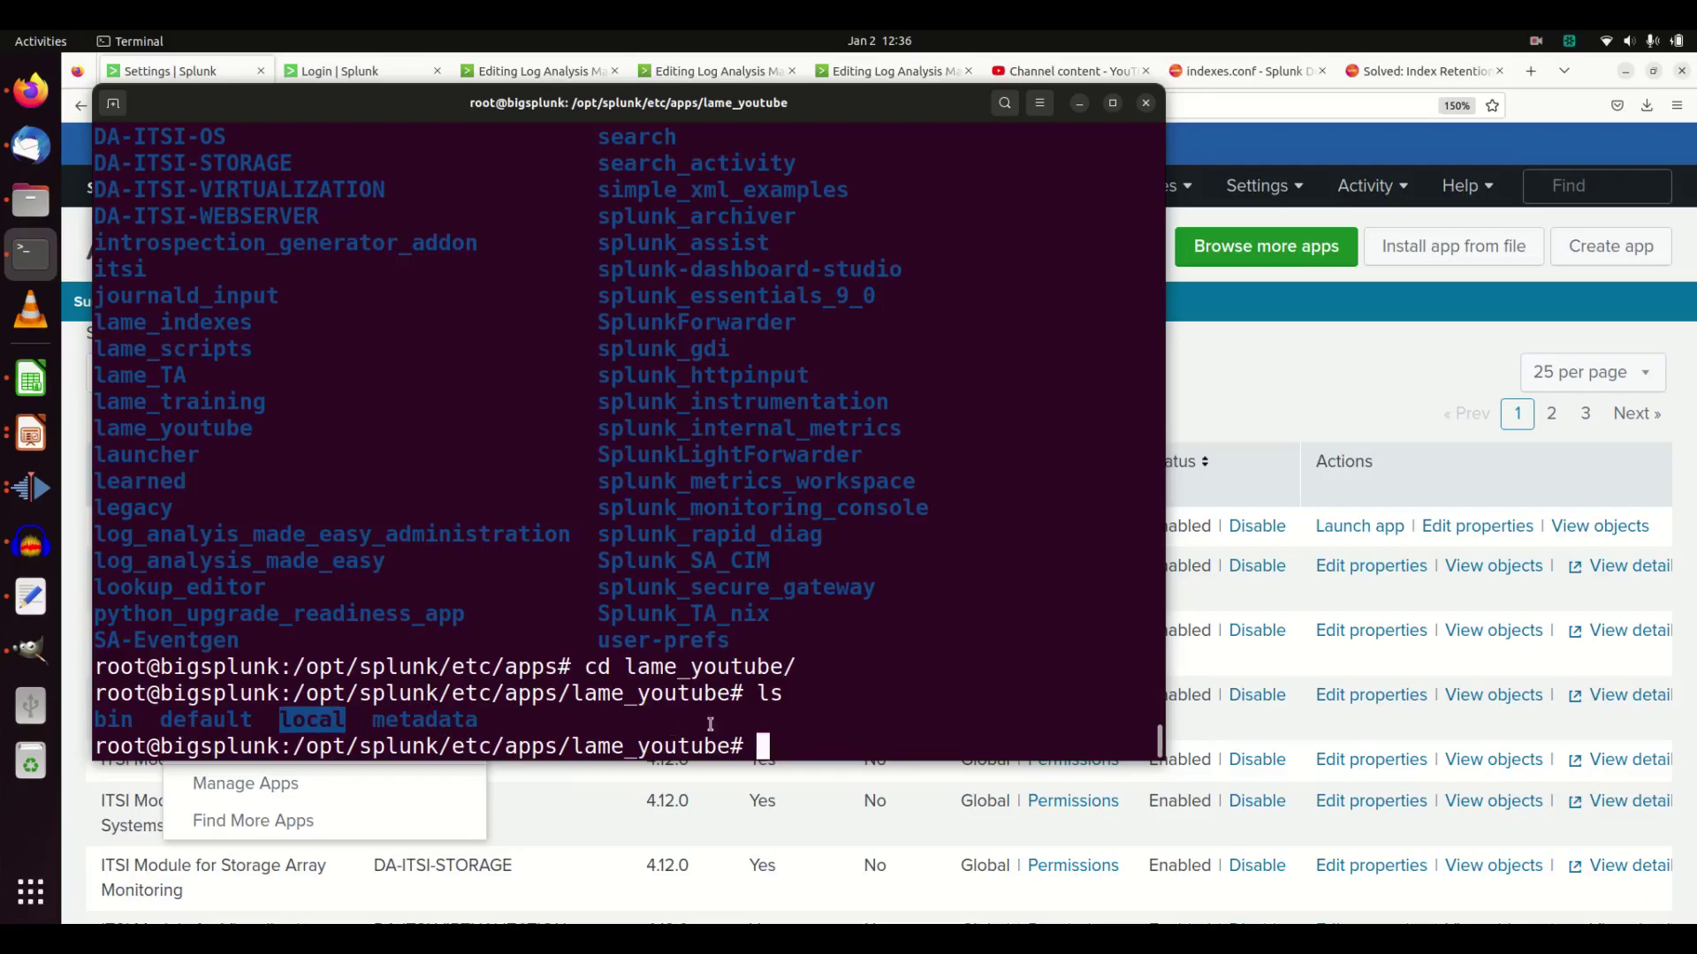
Step: Change into the app's default directory and list its contents
{"action": "type", "text": "cd de"}
{"action": "key", "text": "Tab"}
{"action": "key", "text": "Return"}
{"action": "type", "text": "ls"}
{"action": "key", "text": "Return"}
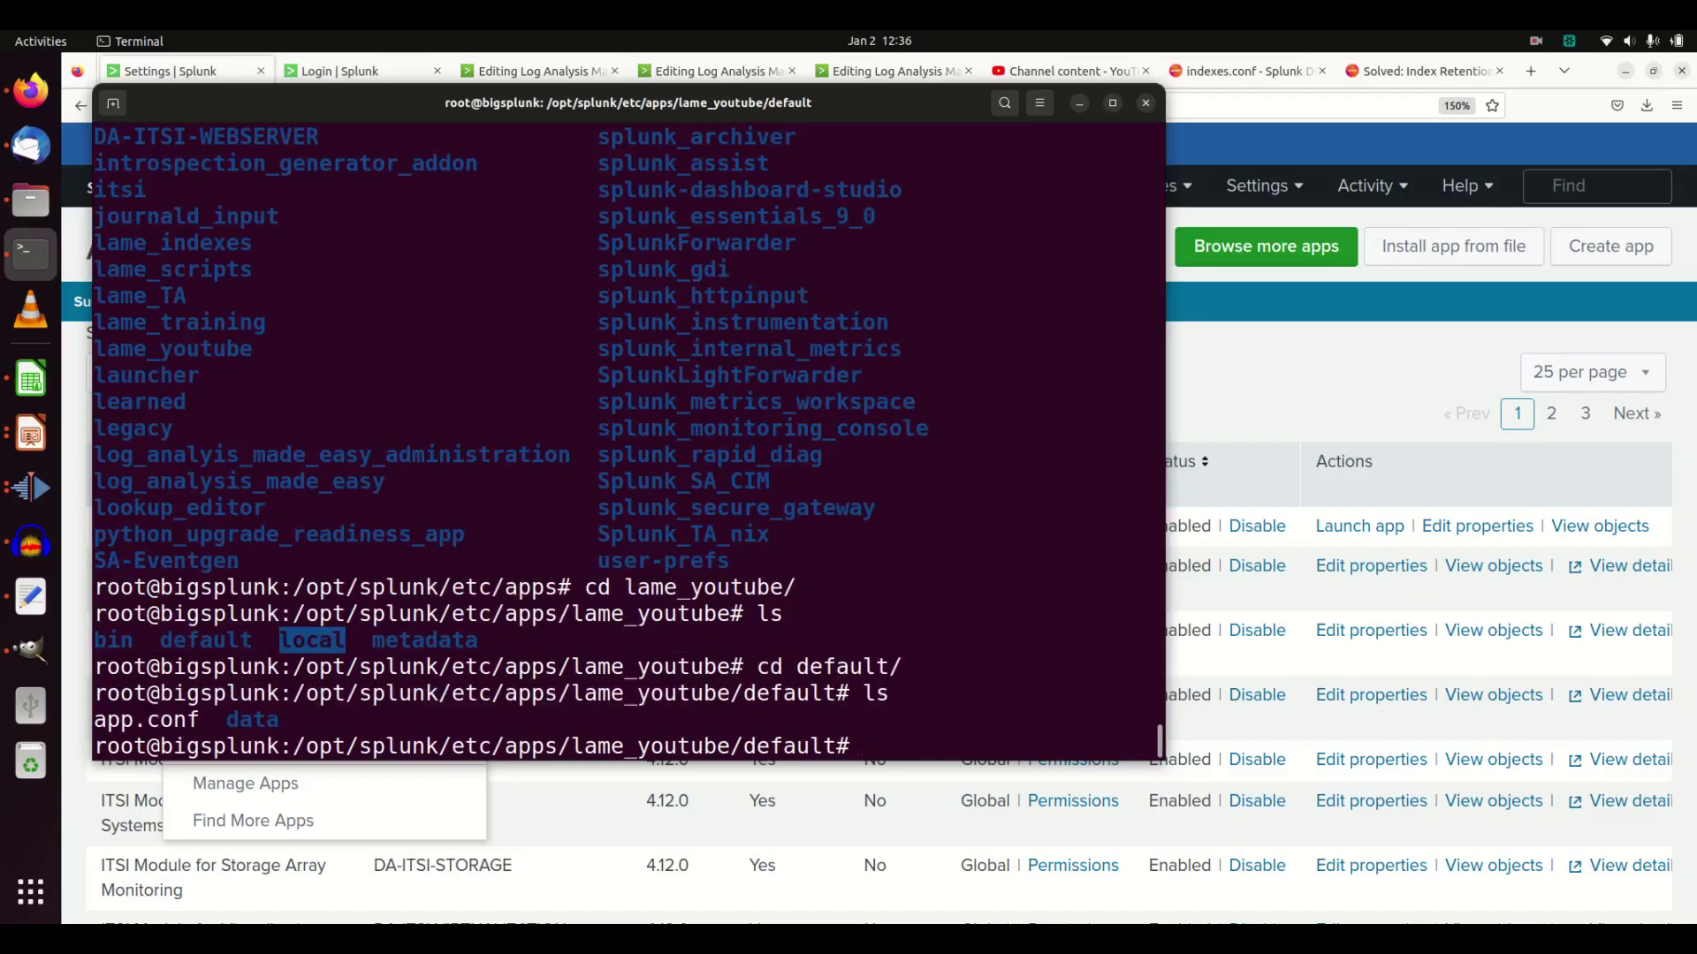
Step: Open app.conf in nano to review the app's configuration, and exit the editor without changes
{"action": "type", "text": "nnno app.conf"}
{"action": "key", "text": "Return"}
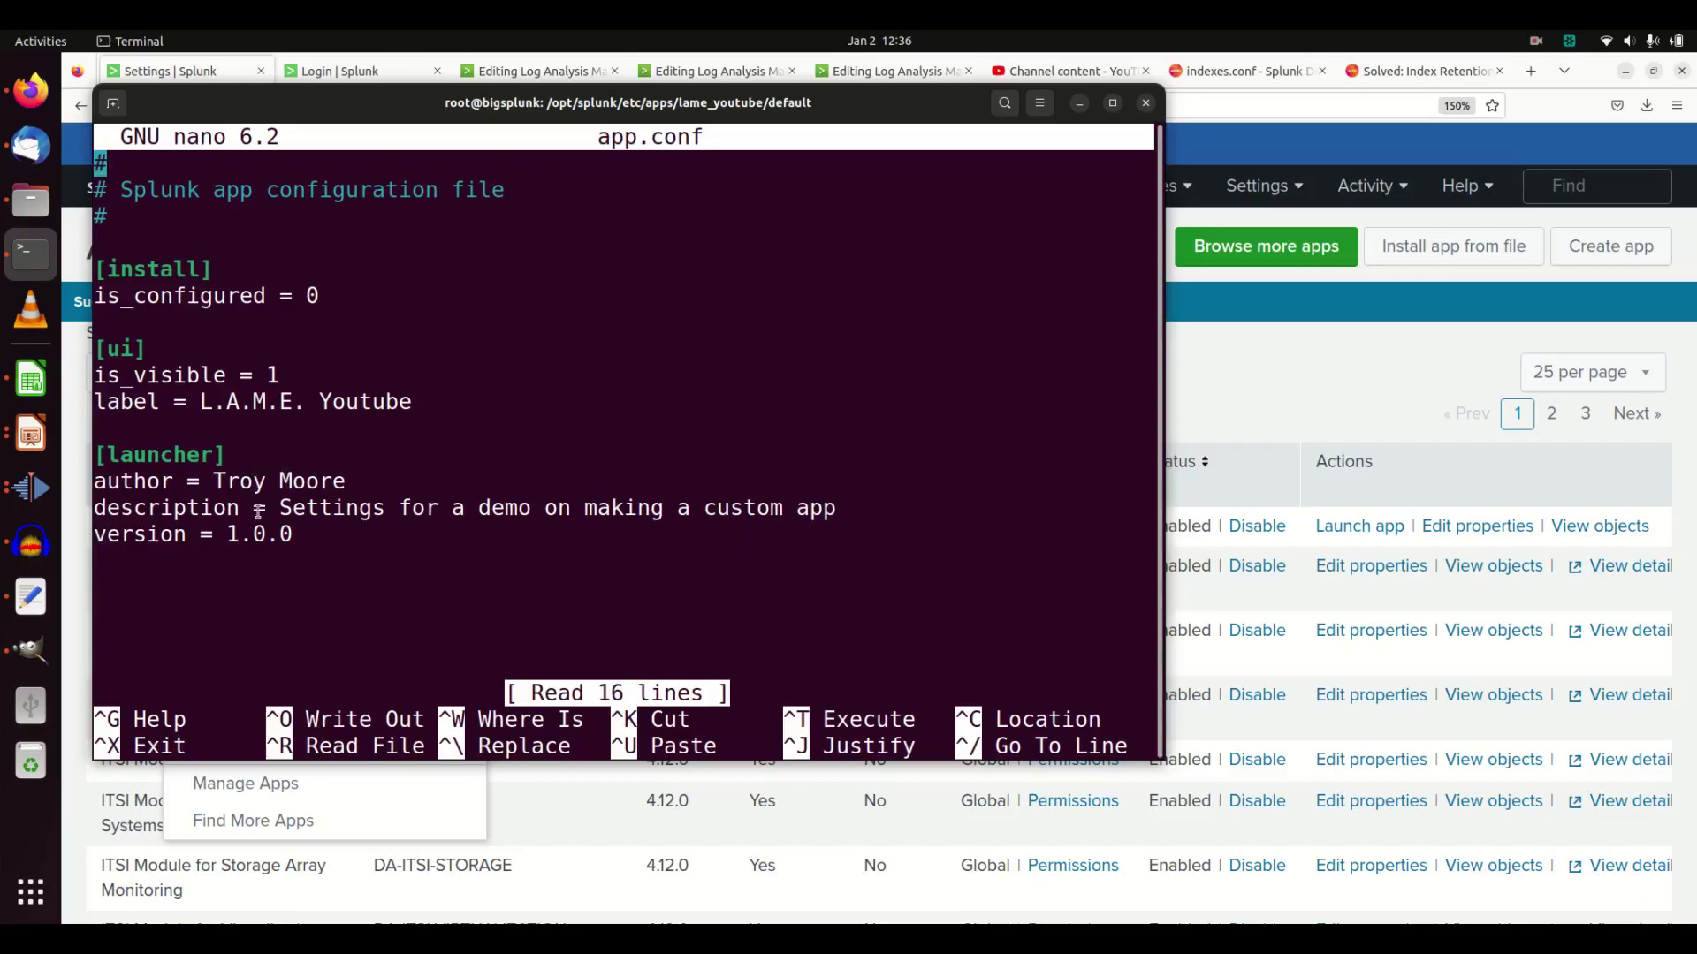
{"action": "key", "text": "ctrl+x"}
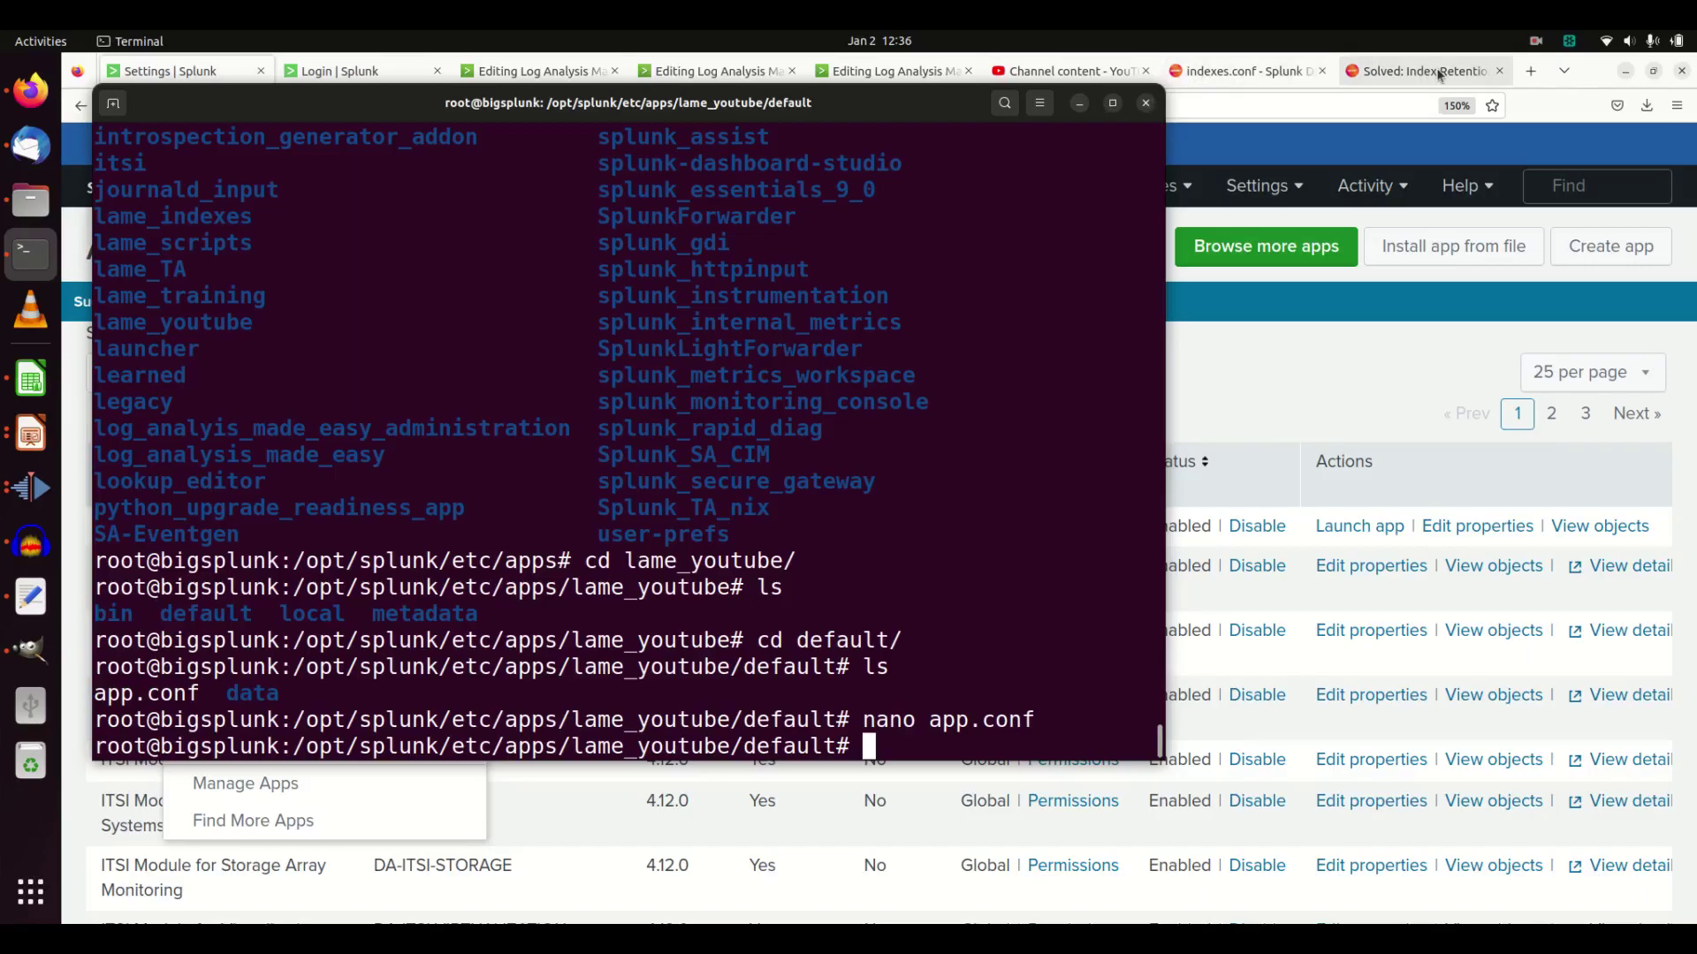
Step: Examine the indexes.conf page of the Splunk Admin Manual in Firefox, including its overview, global settings and the list of other configuration files
{"action": "left_click", "coordinate": [1248, 69]}
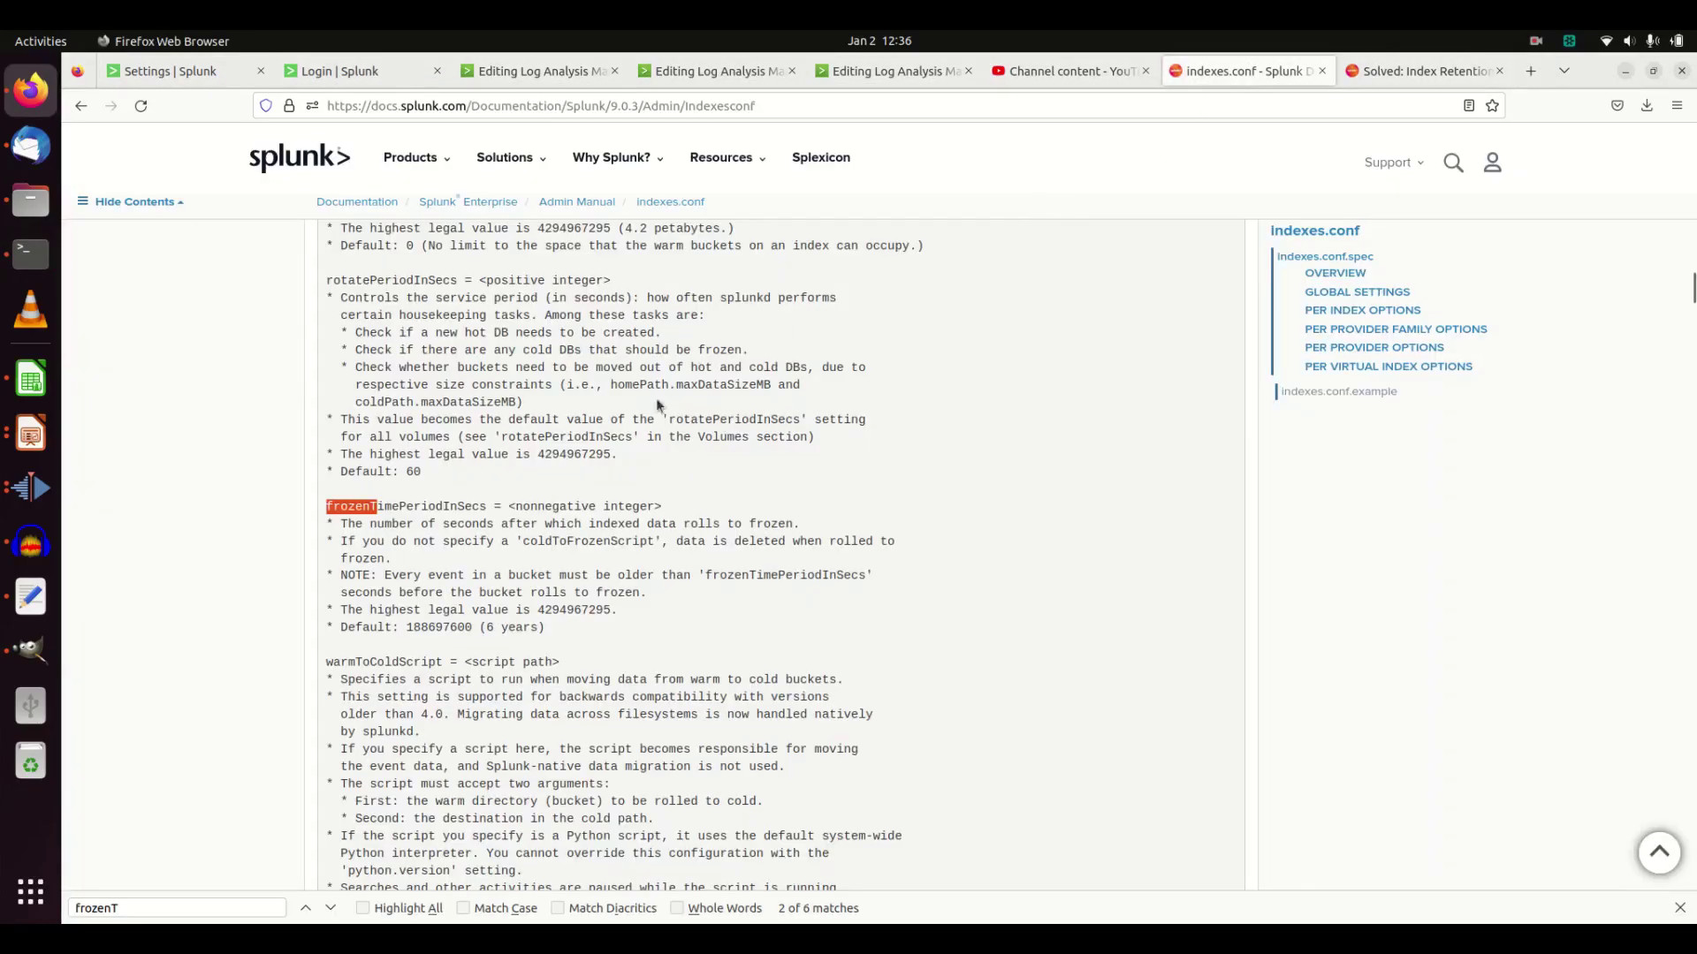
{"action": "scroll", "coordinate": [659, 407], "scroll_direction": "up", "scroll_amount": 20}
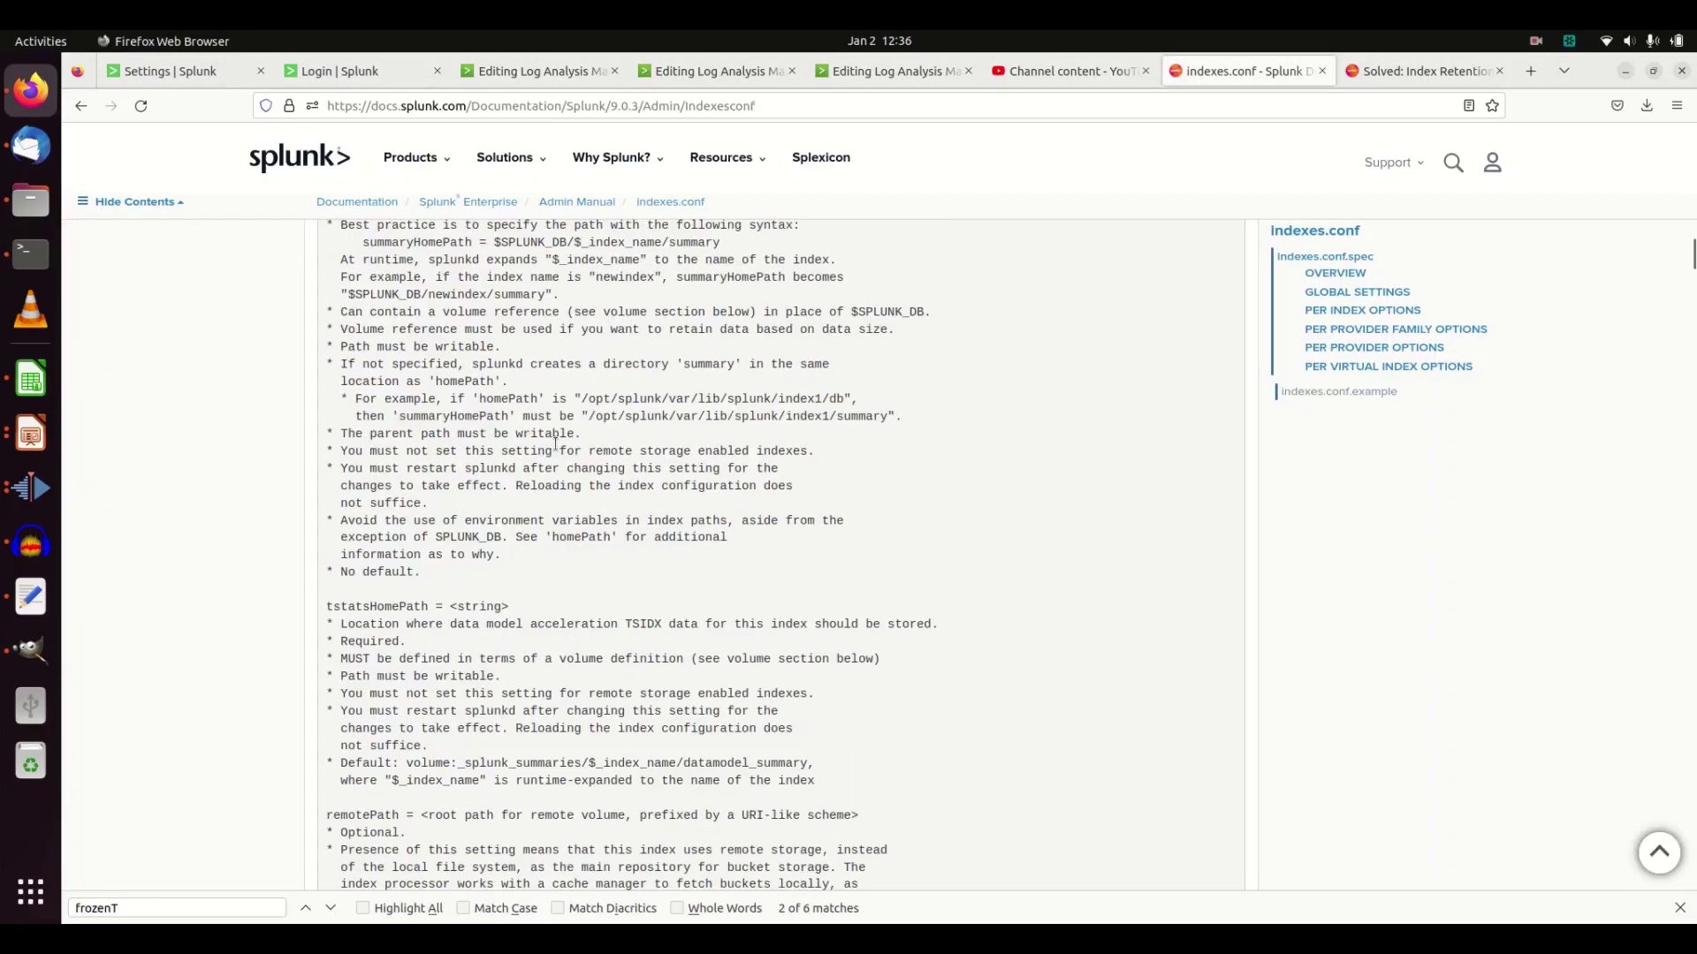
{"action": "scroll", "coordinate": [555, 442], "scroll_direction": "up", "scroll_amount": 10}
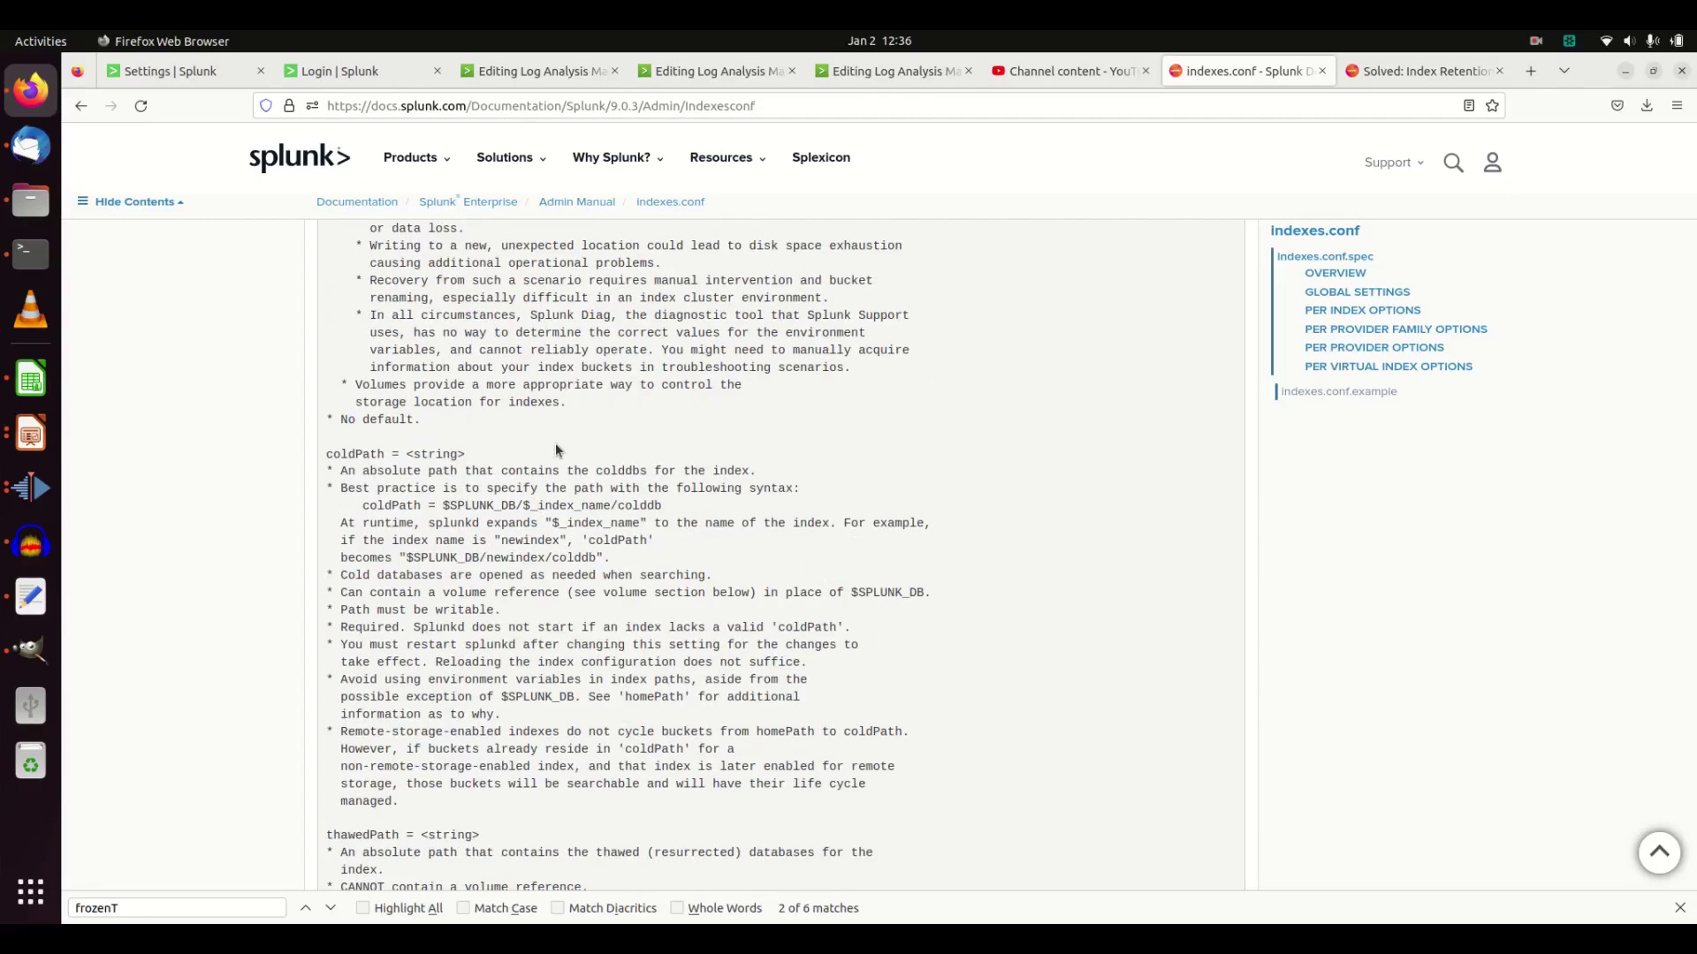
{"action": "scroll", "coordinate": [555, 443], "scroll_direction": "up", "scroll_amount": 10}
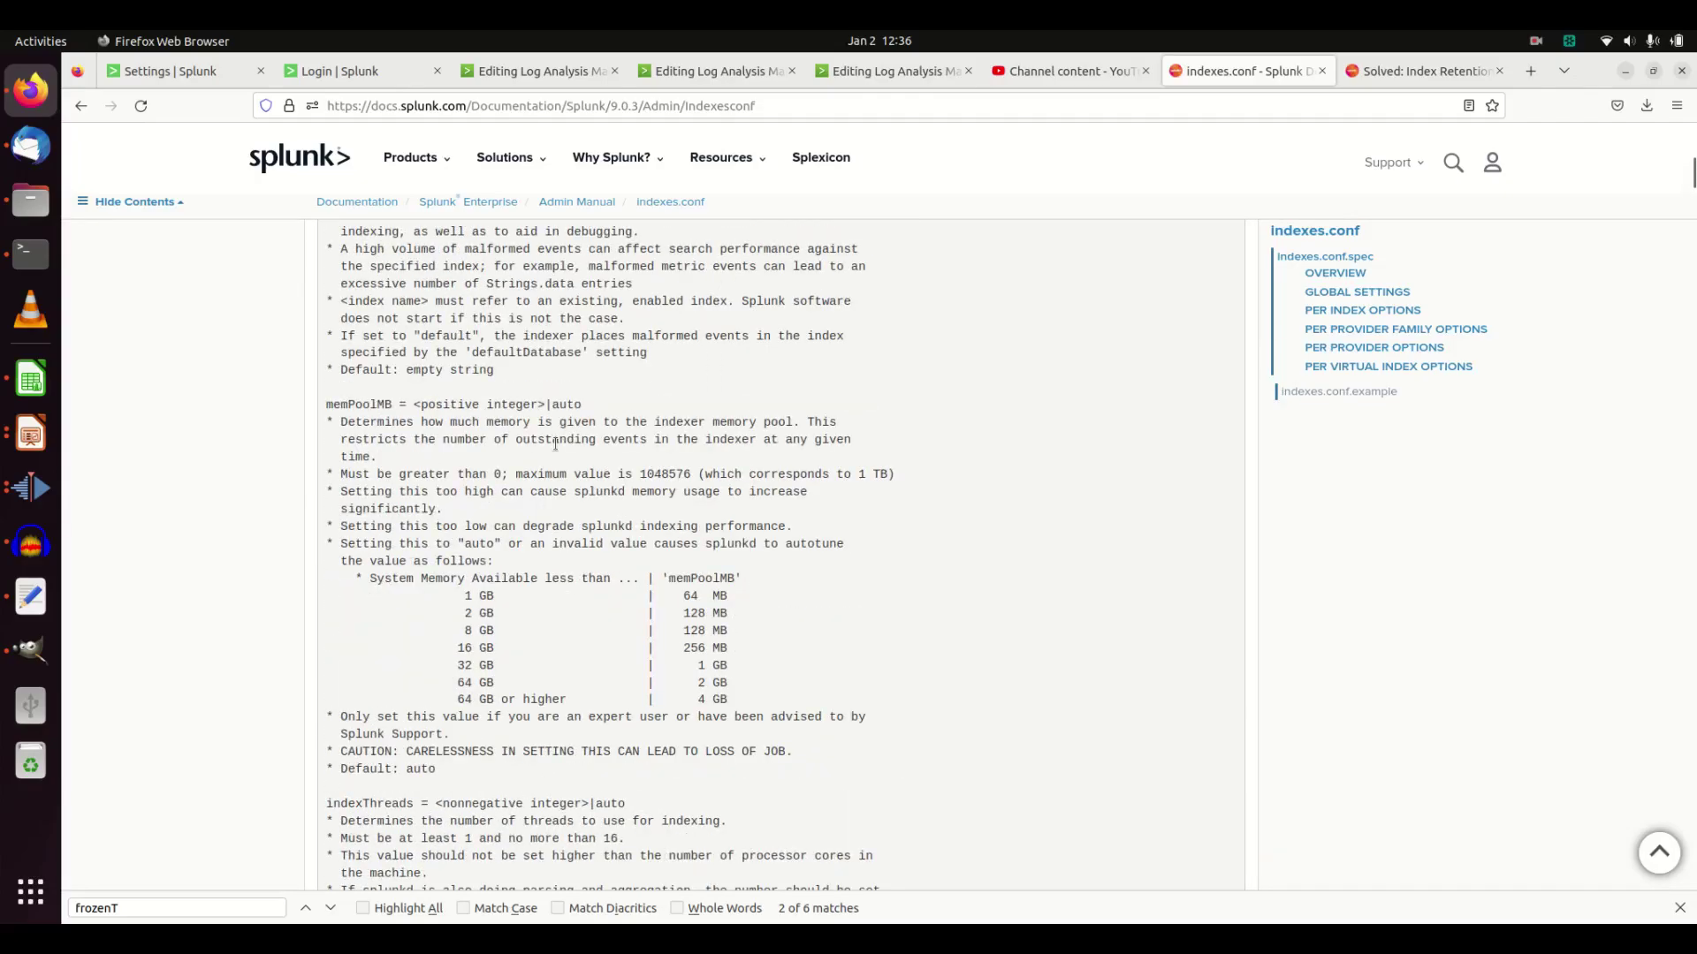
{"action": "key", "text": "Home"}
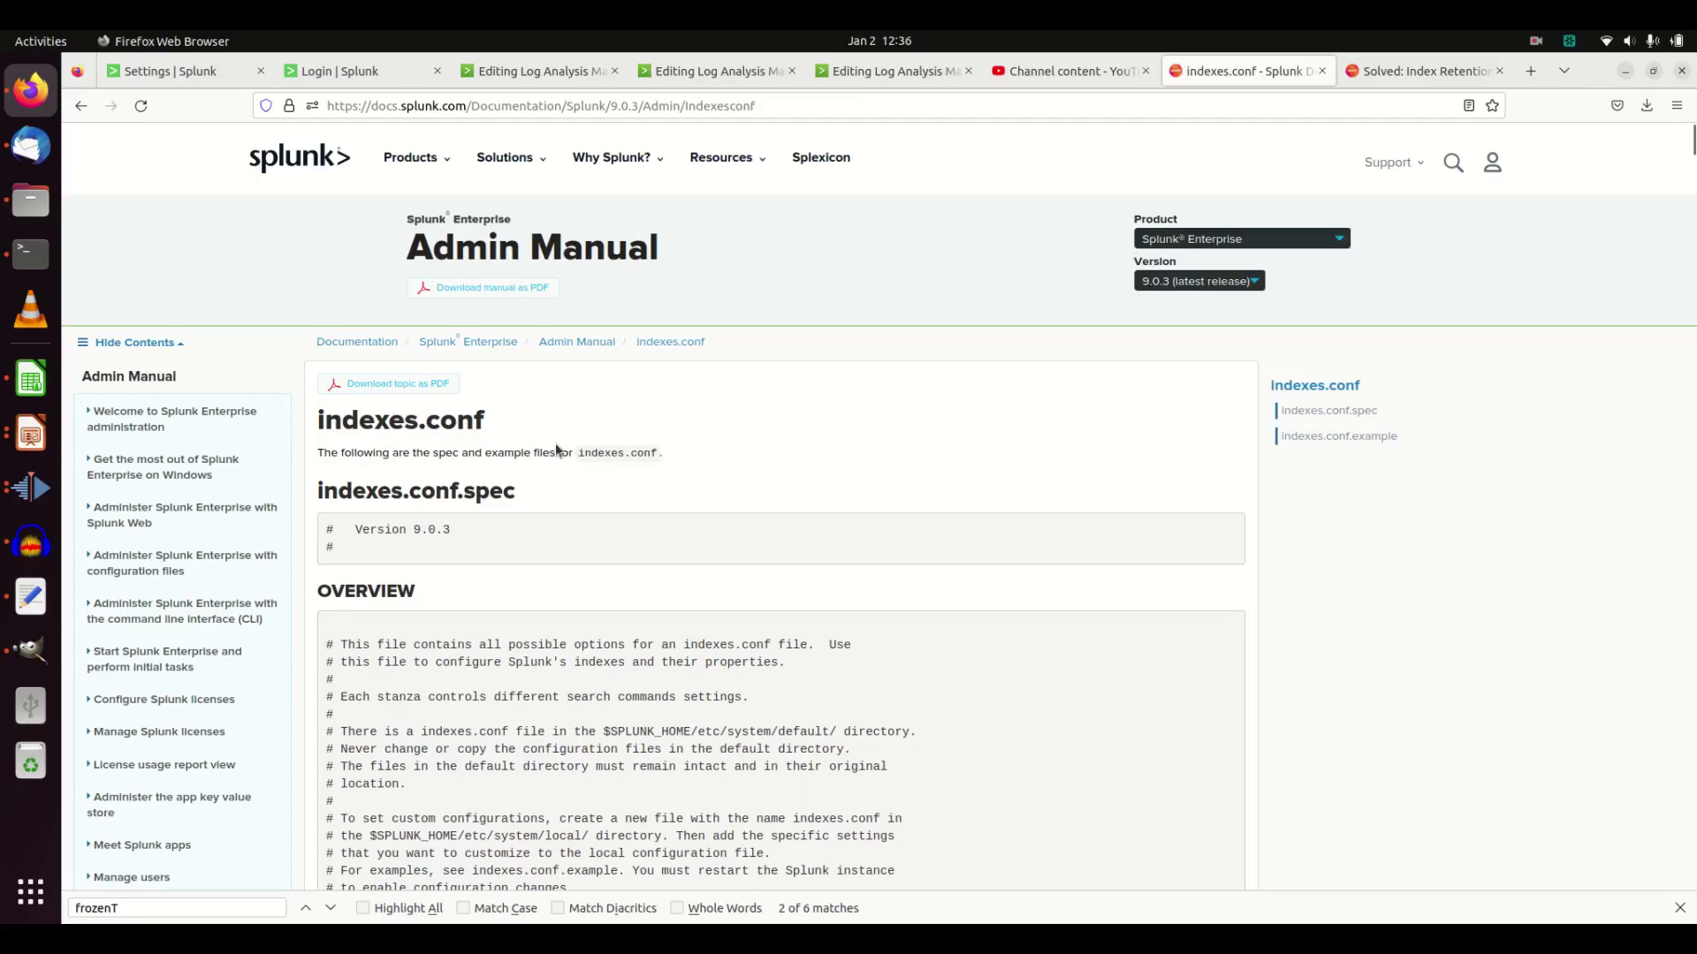
{"action": "left_click_drag", "start_coordinate": [325, 491], "coordinate": [346, 490]}
{"action": "left_click", "coordinate": [346, 435]}
{"action": "scroll", "coordinate": [740, 631], "scroll_direction": "down", "scroll_amount": 12}
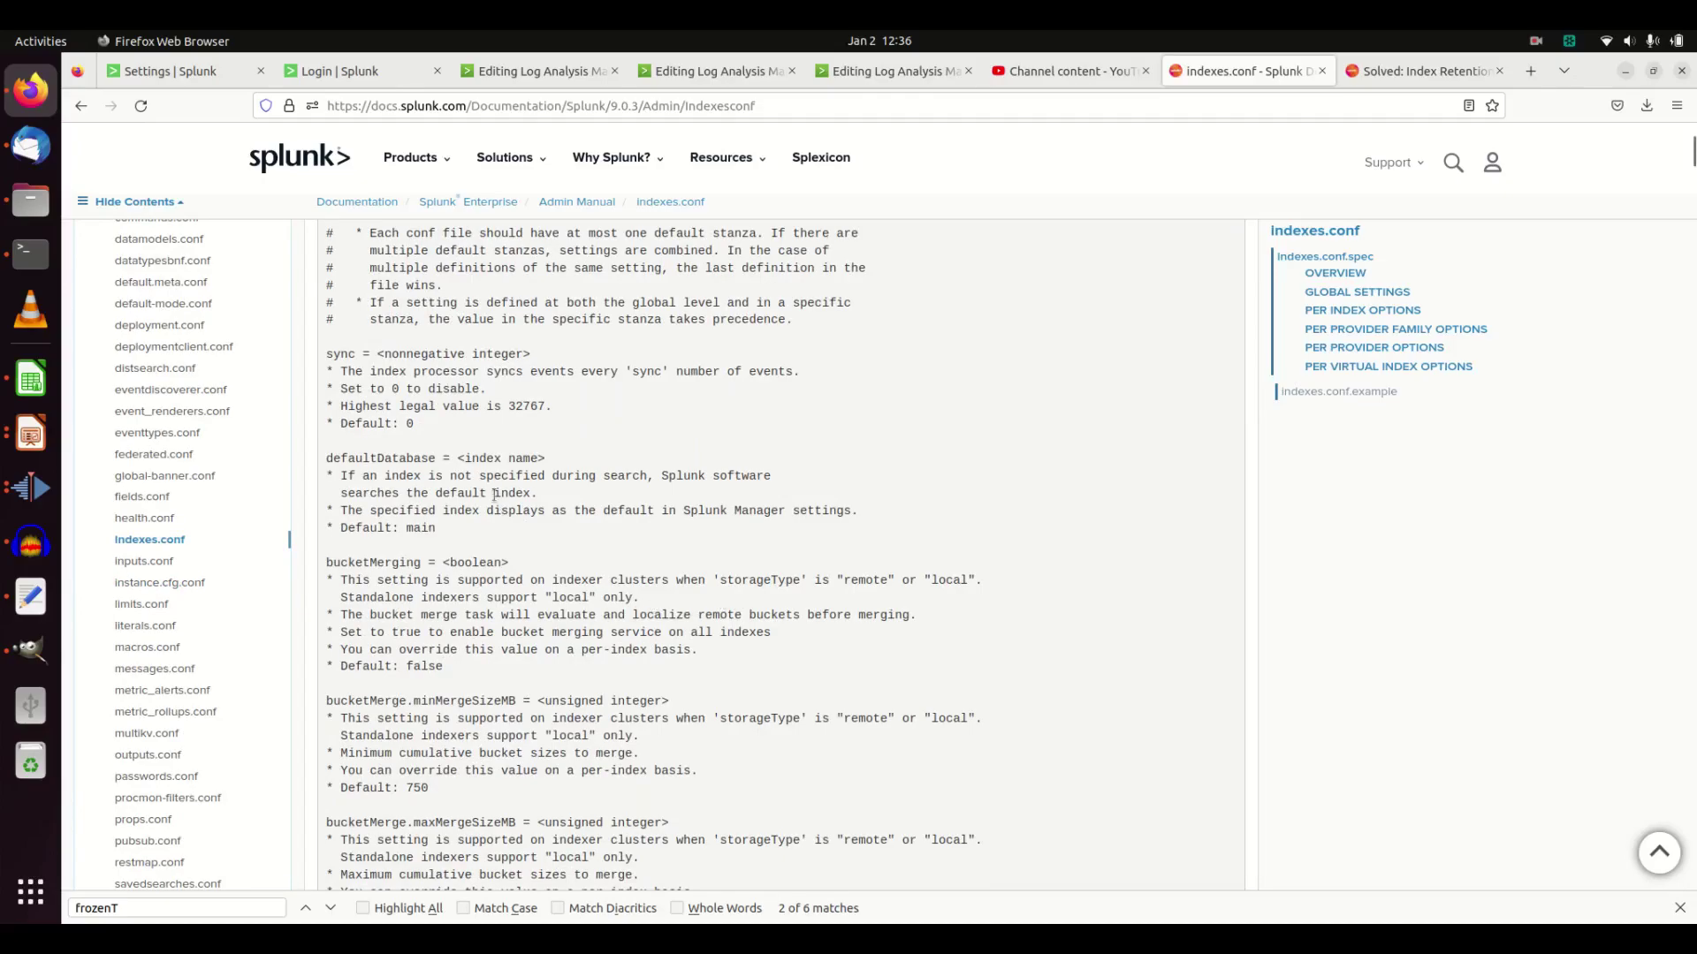
{"action": "scroll", "coordinate": [523, 519], "scroll_direction": "down", "scroll_amount": 5}
{"action": "scroll", "coordinate": [535, 527], "scroll_direction": "down", "scroll_amount": 8}
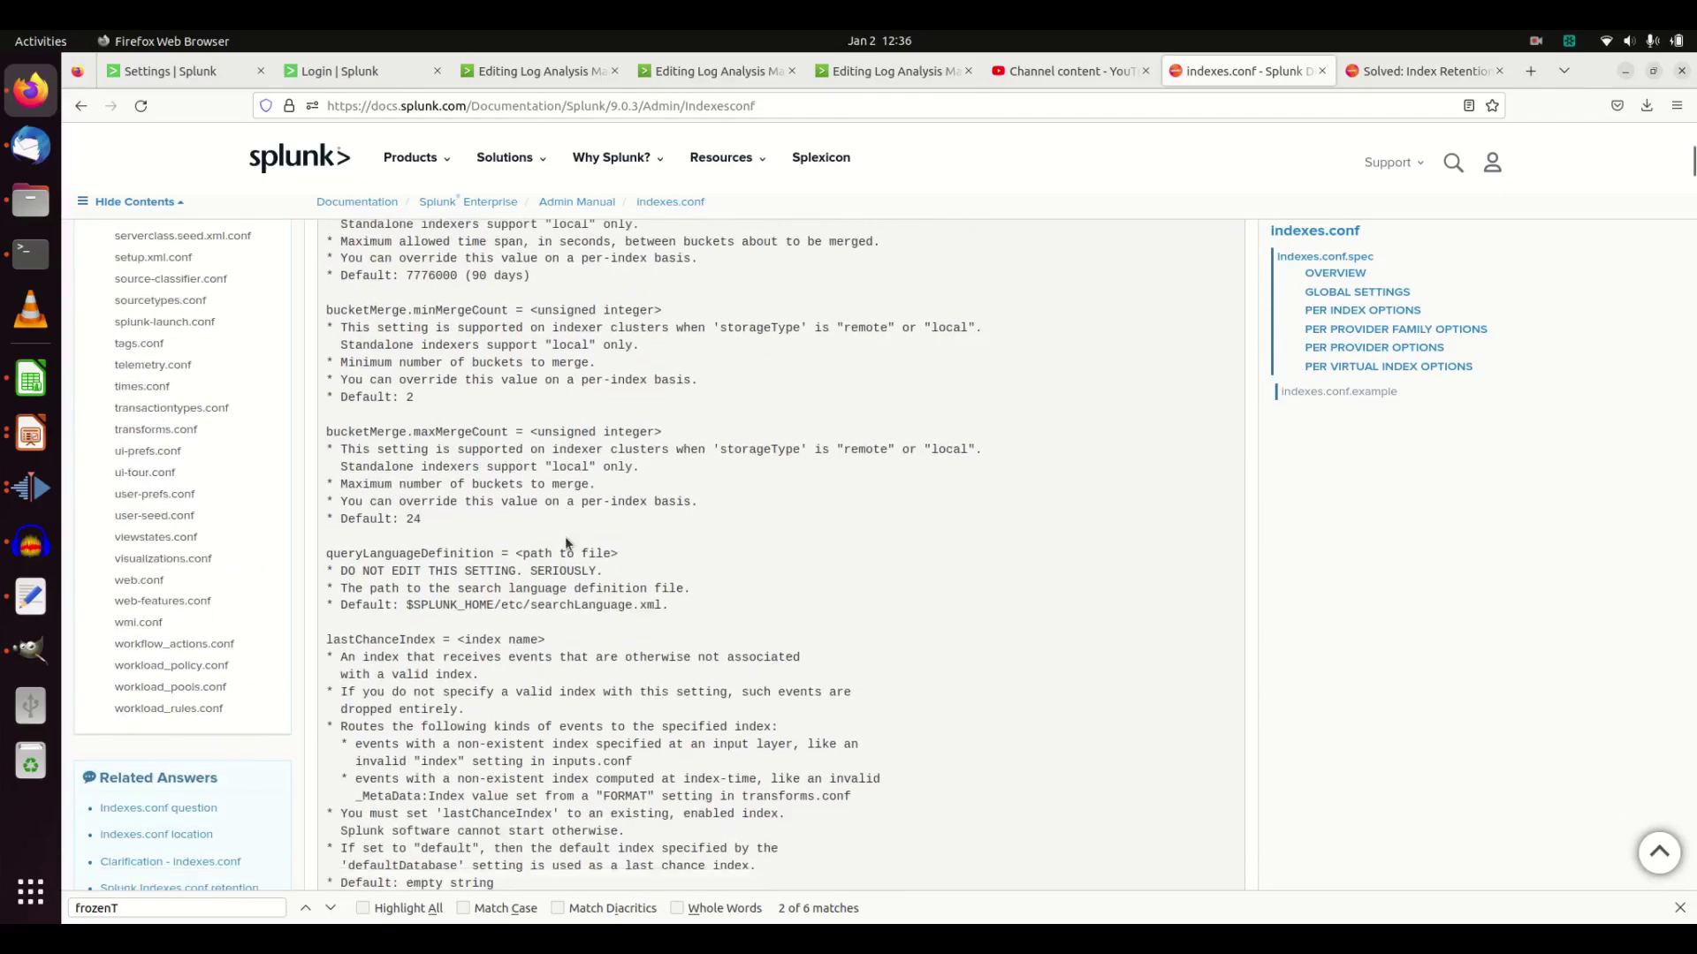
{"action": "scroll", "coordinate": [608, 530], "scroll_direction": "down", "scroll_amount": 11}
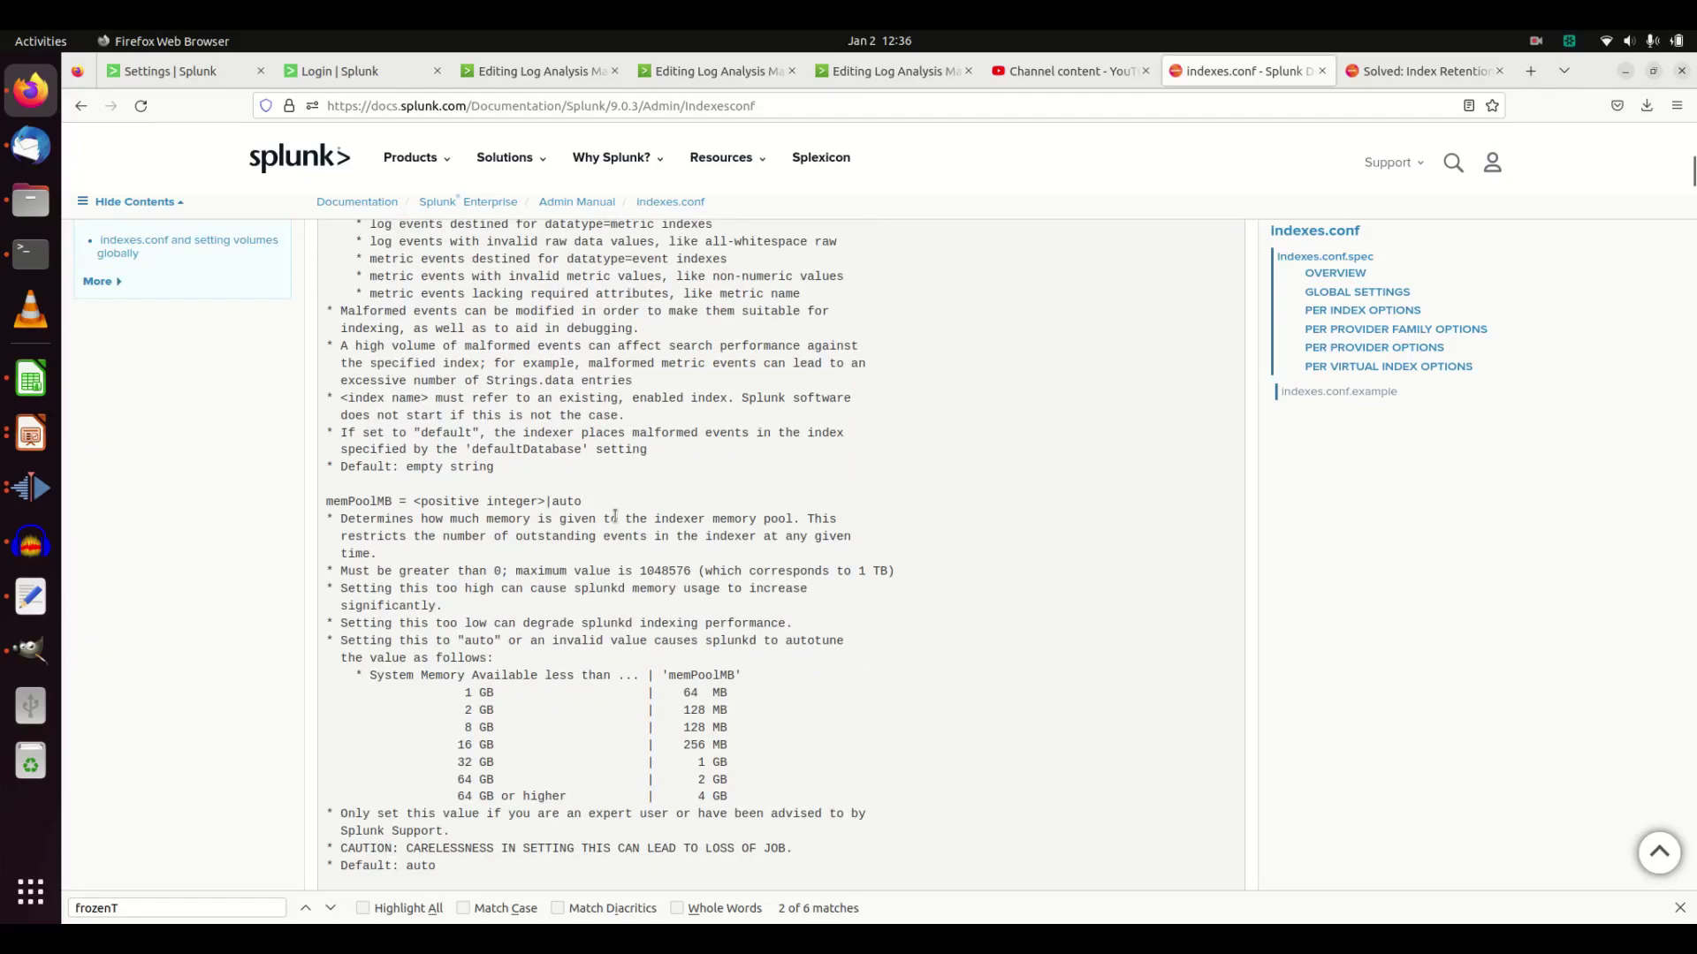
{"action": "scroll", "coordinate": [613, 523], "scroll_direction": "up", "scroll_amount": 9}
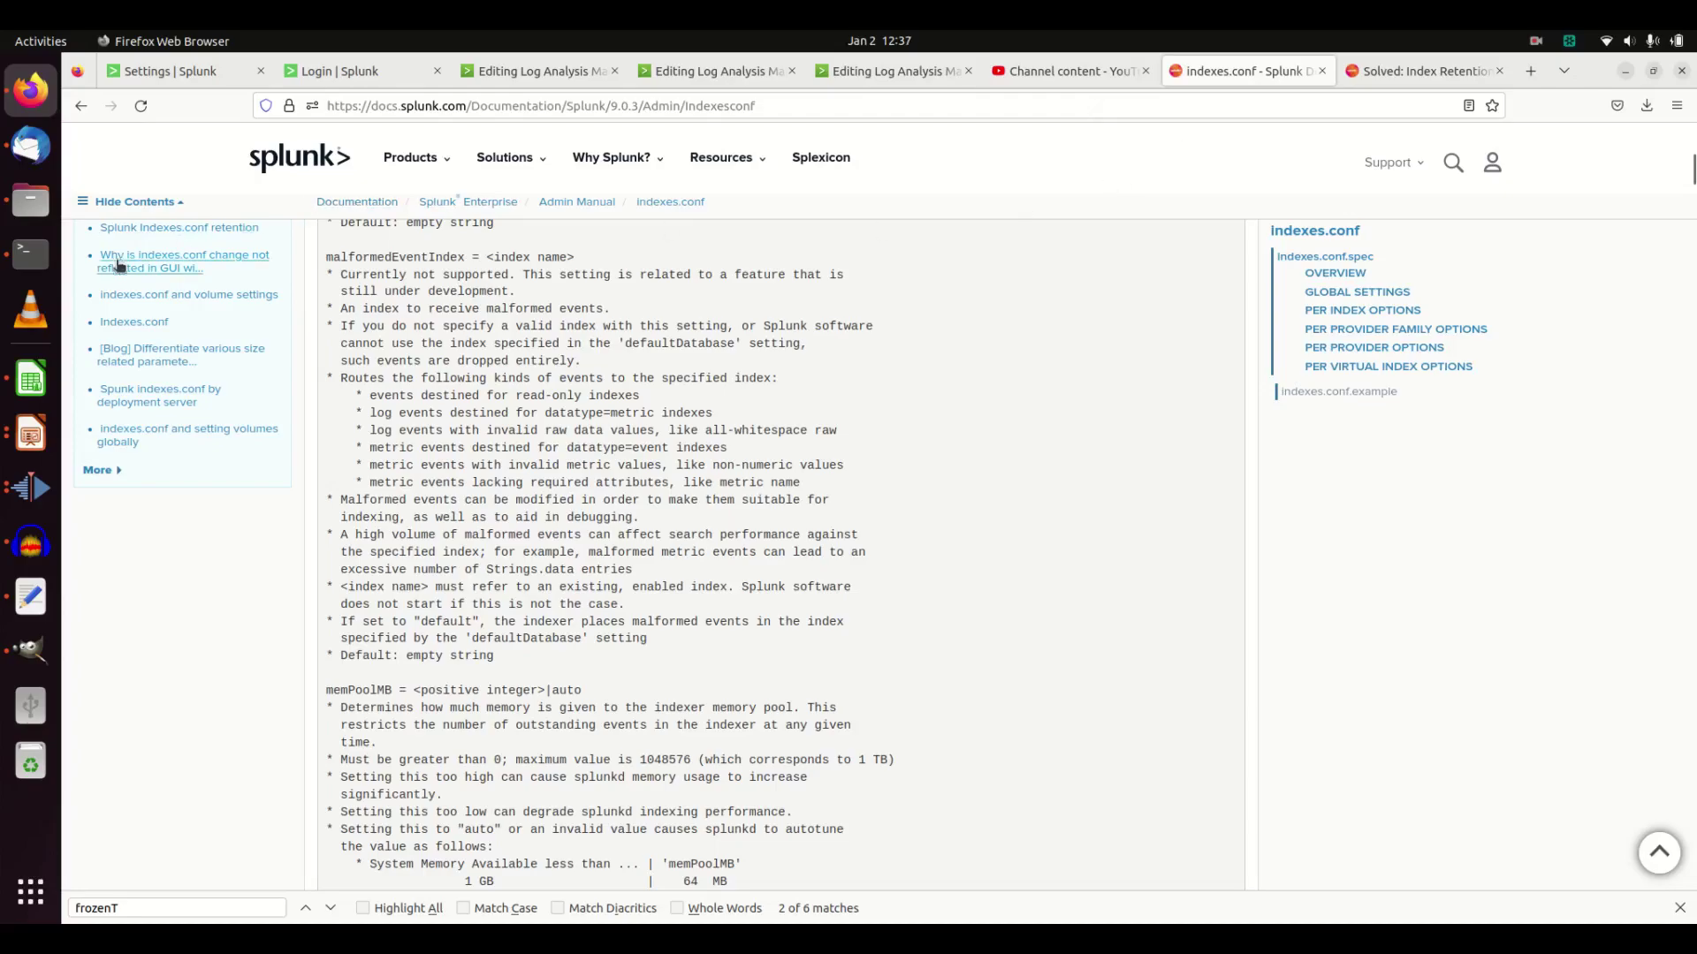
Step: Switch to Files, open app.conf from the local folder of lame_all_indexes in the text editor, review it and close the editor
{"action": "left_click", "coordinate": [35, 216]}
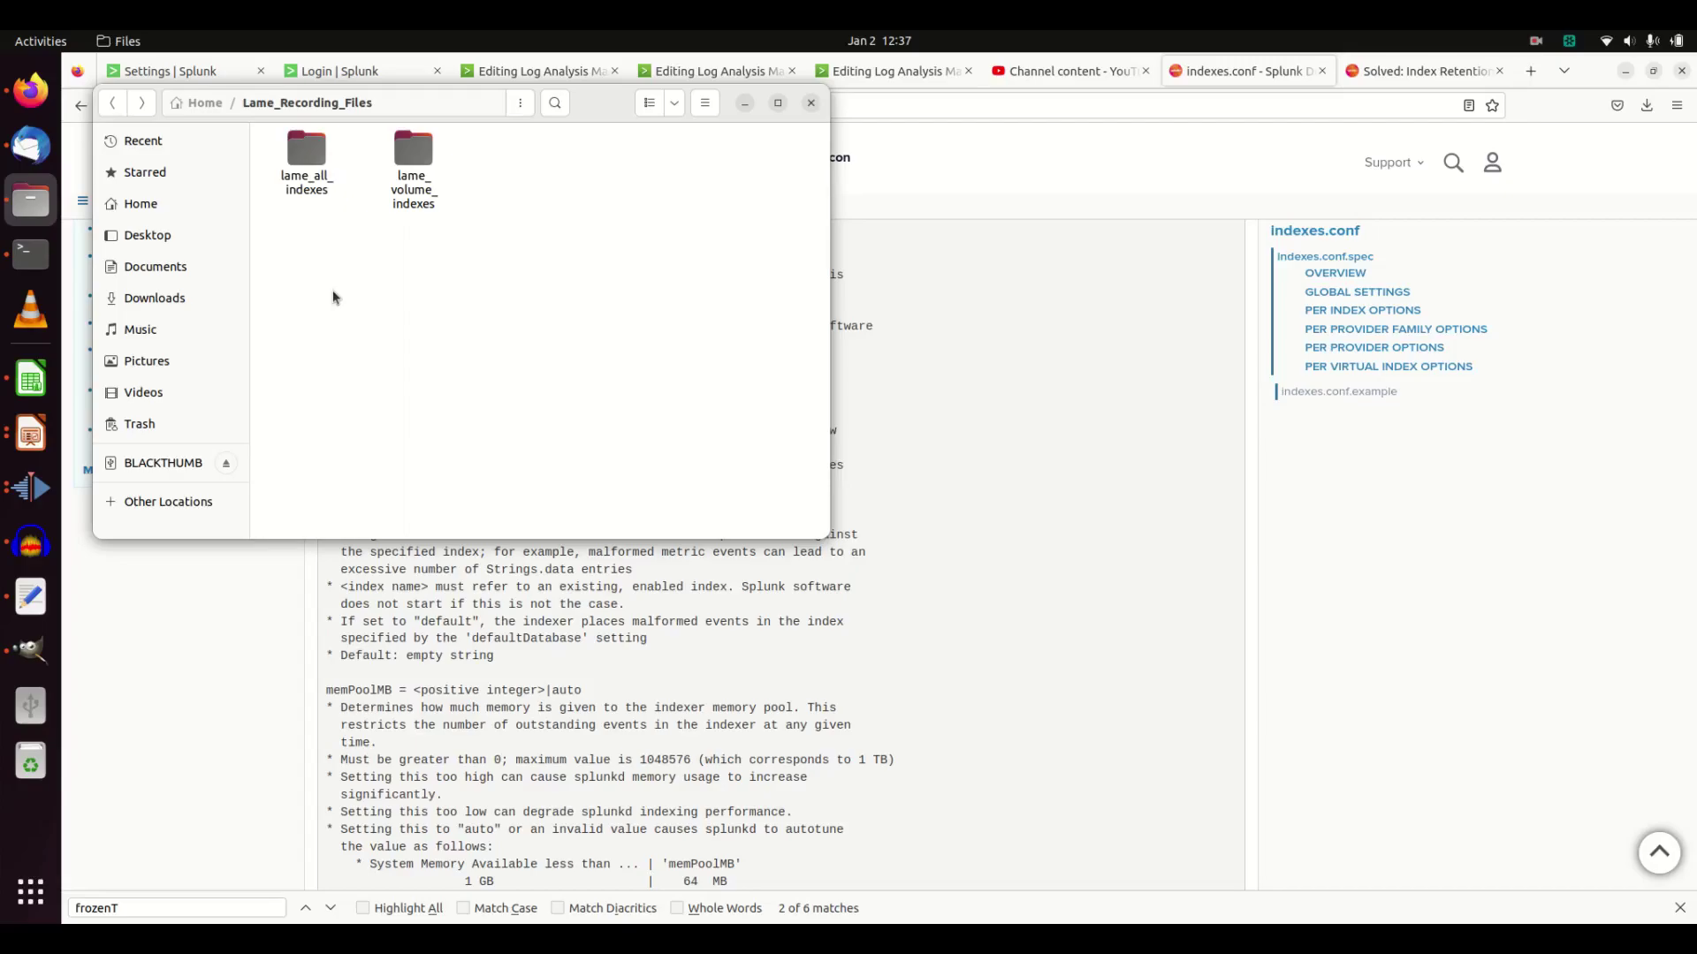
{"action": "left_click", "coordinate": [307, 165]}
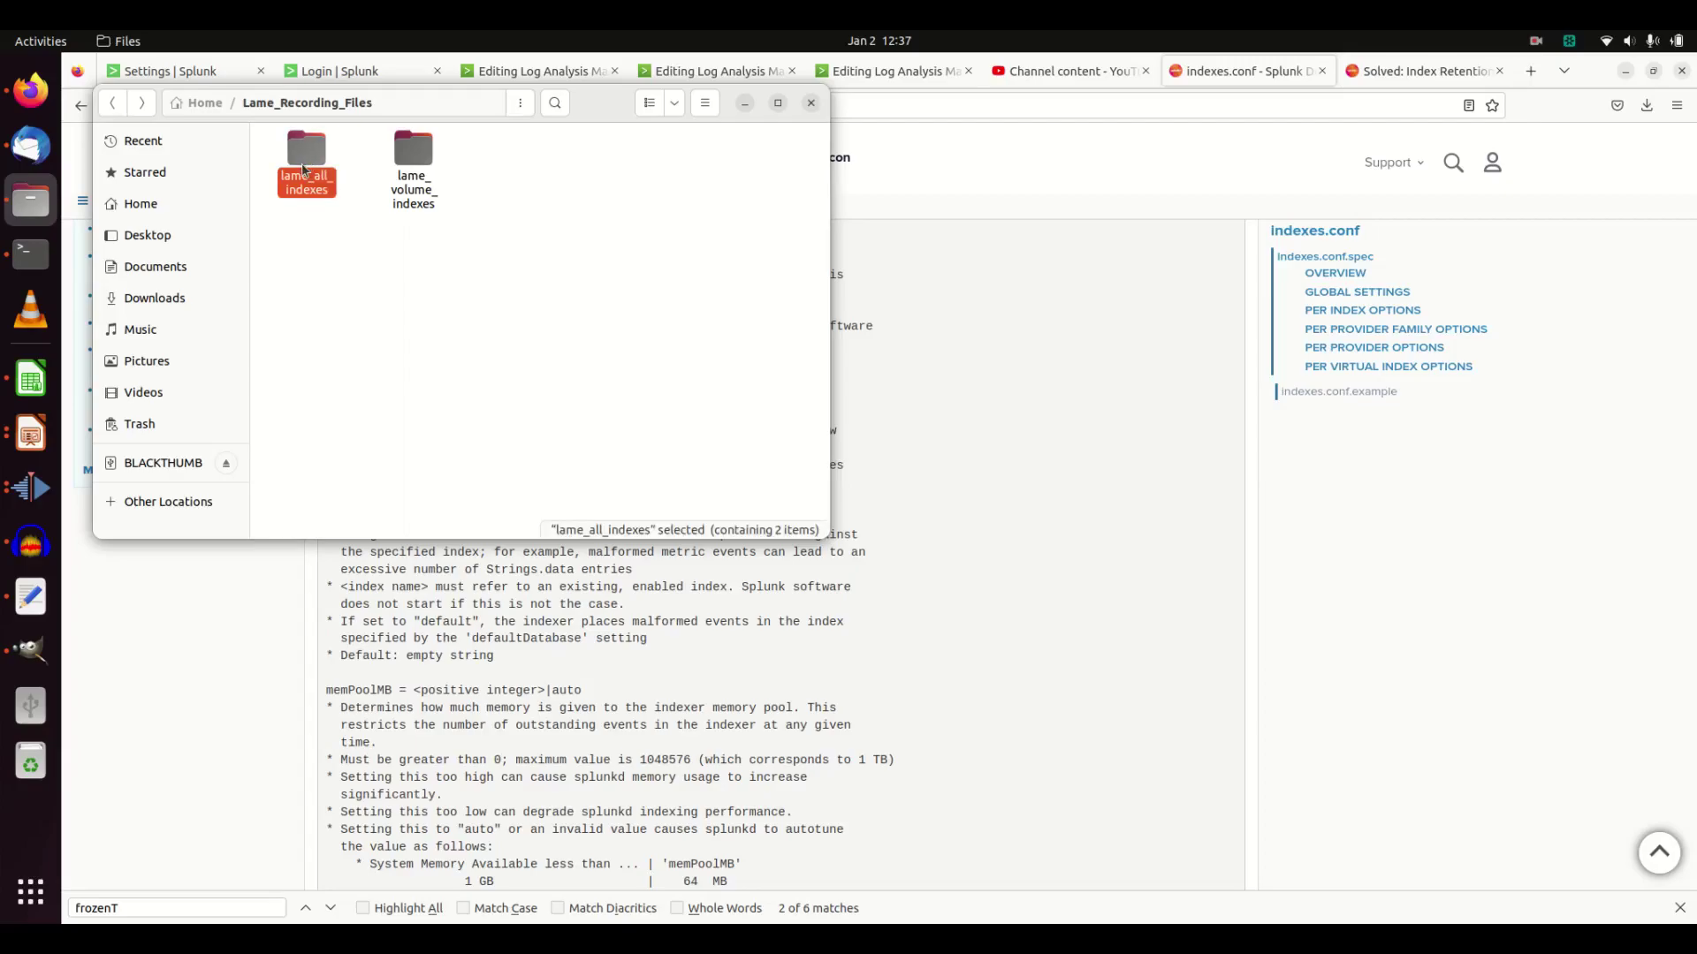
{"action": "double_click", "coordinate": [304, 168]}
{"action": "double_click", "coordinate": [306, 169]}
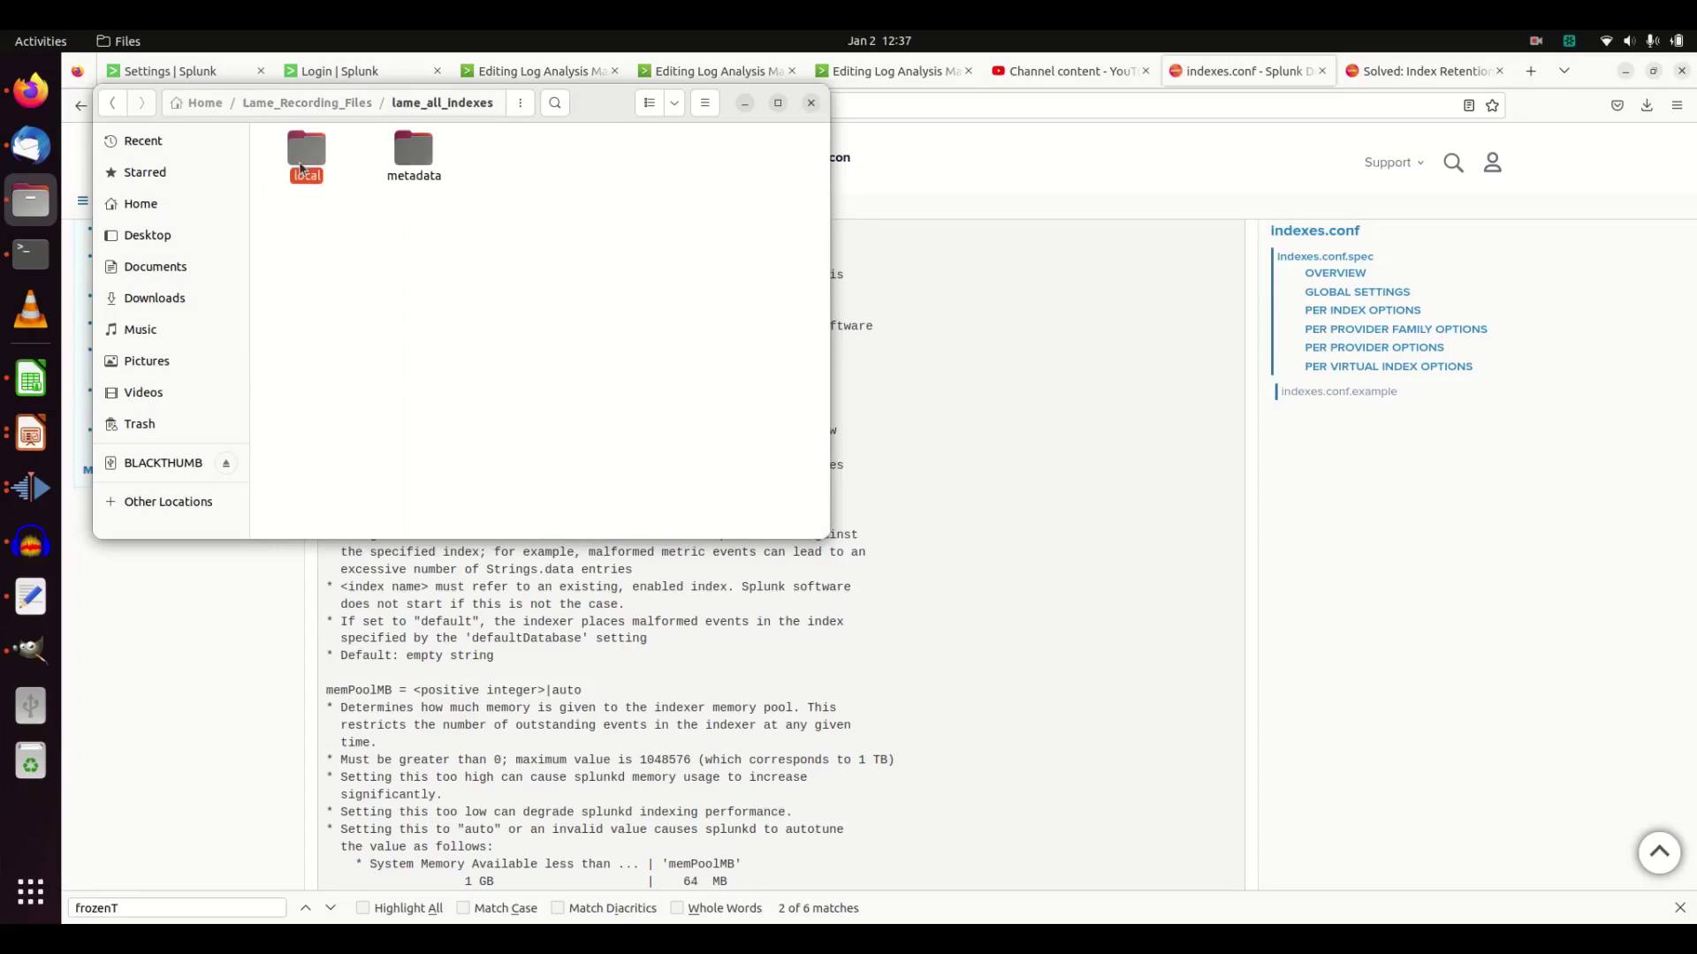
{"action": "right_click", "coordinate": [301, 158]}
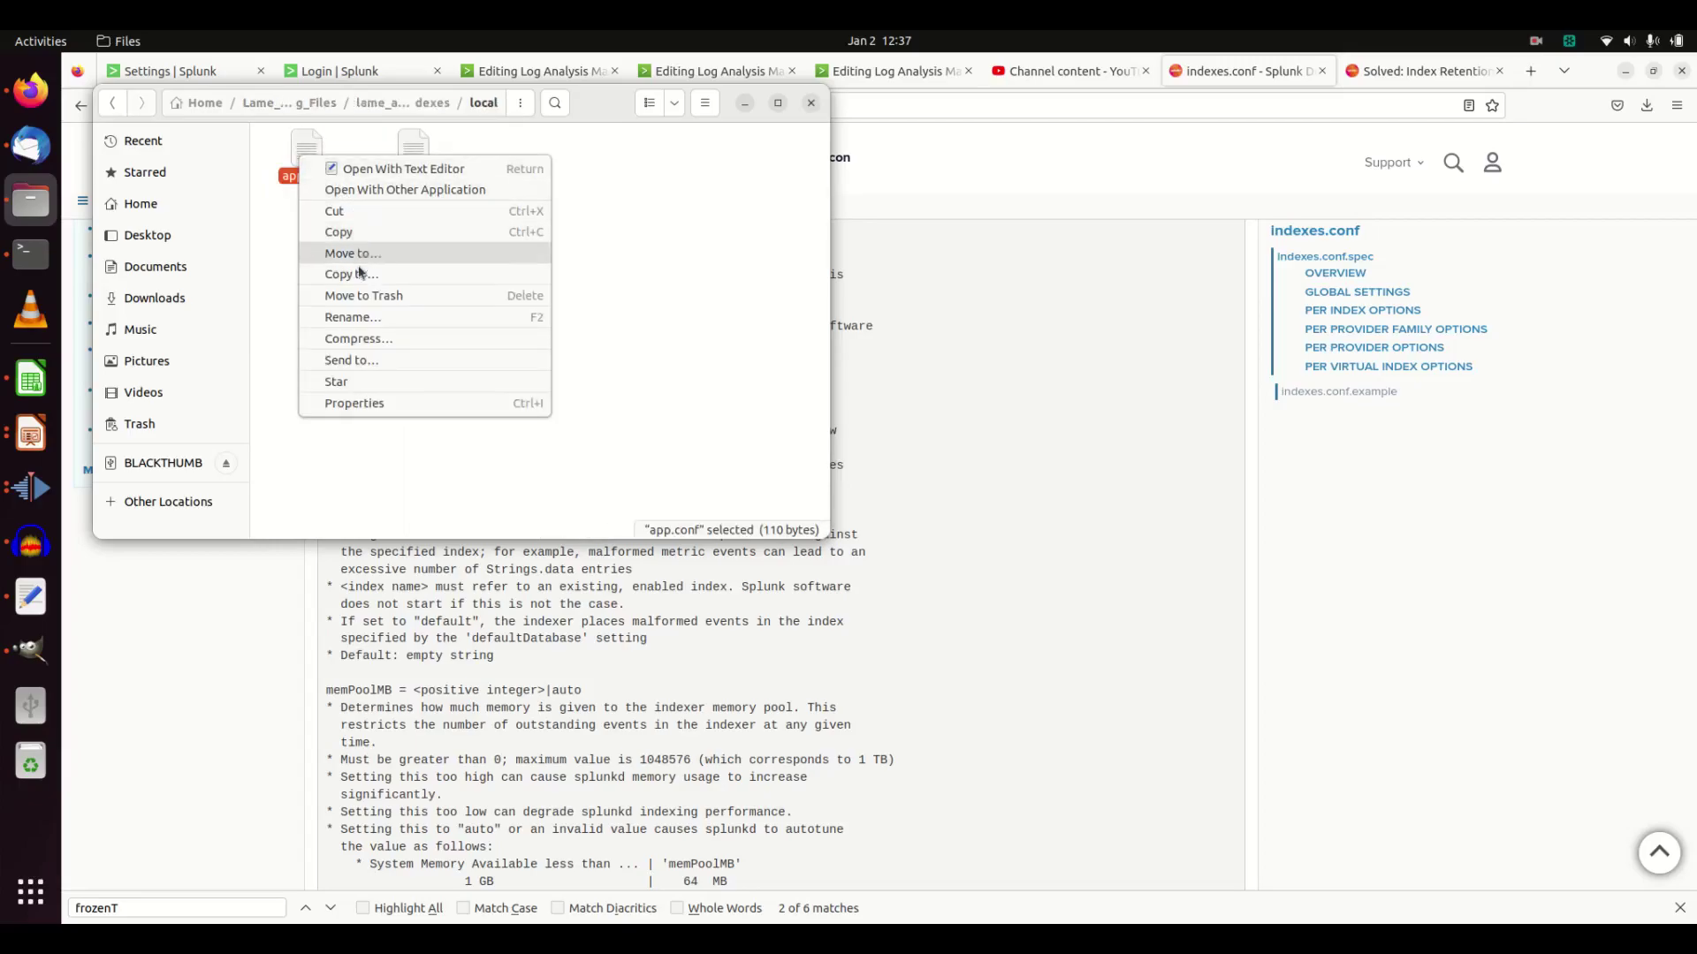
{"action": "left_click", "coordinate": [301, 149]}
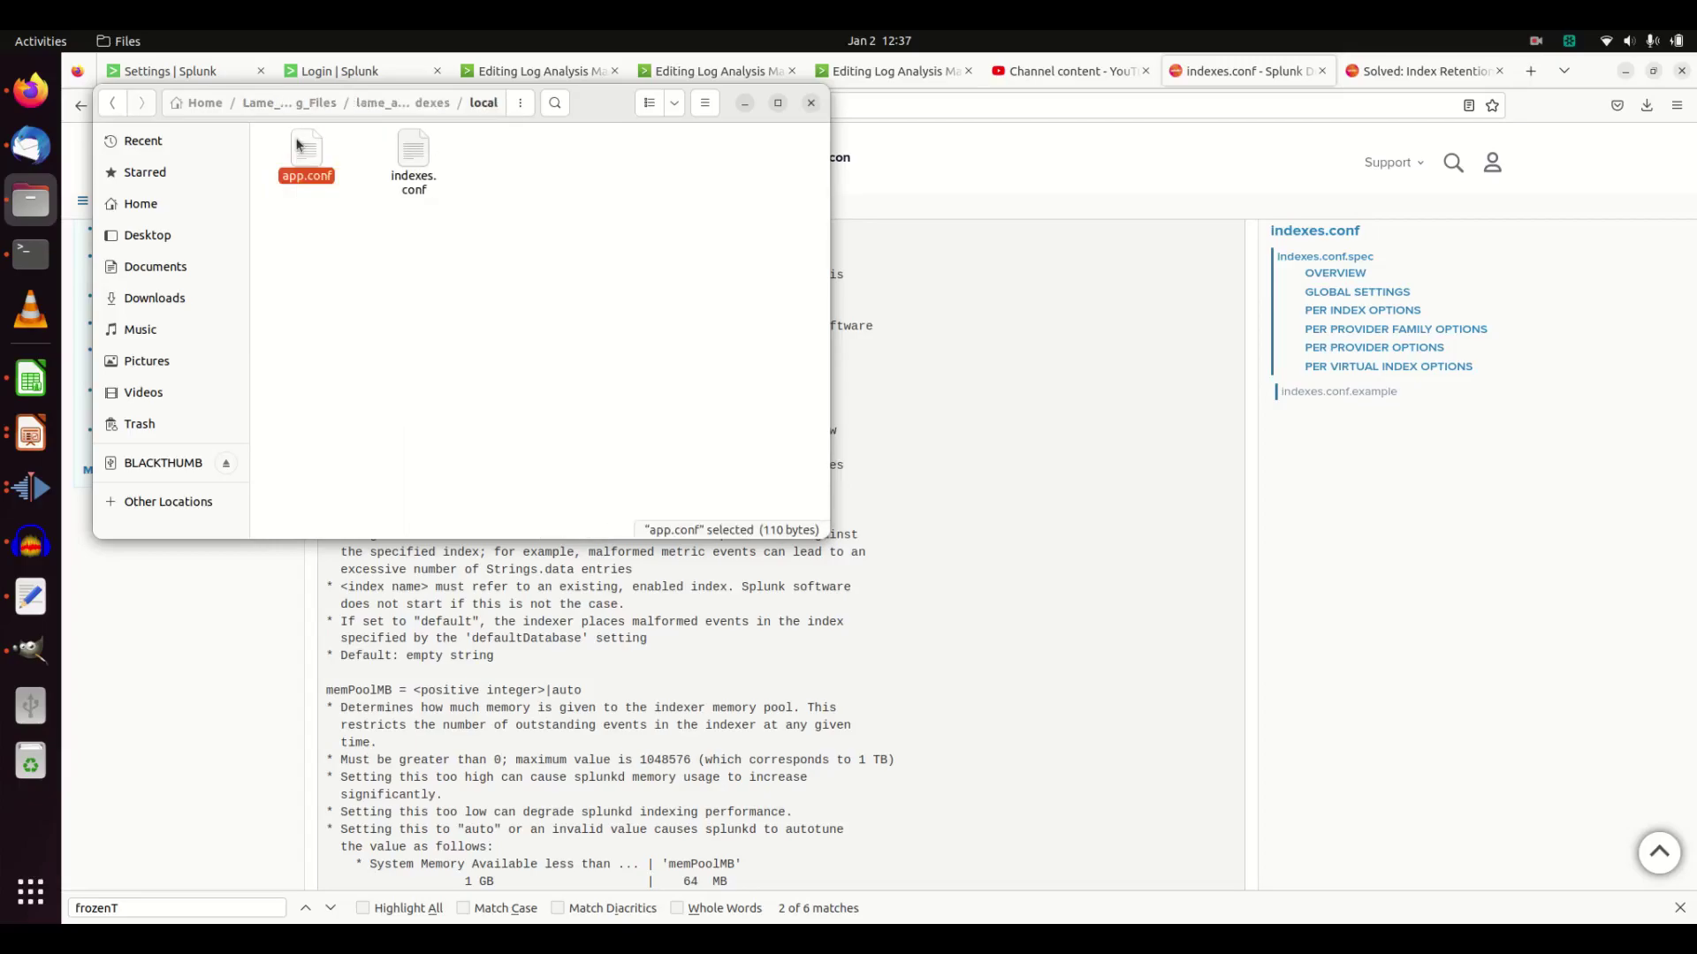
{"action": "double_click", "coordinate": [314, 173]}
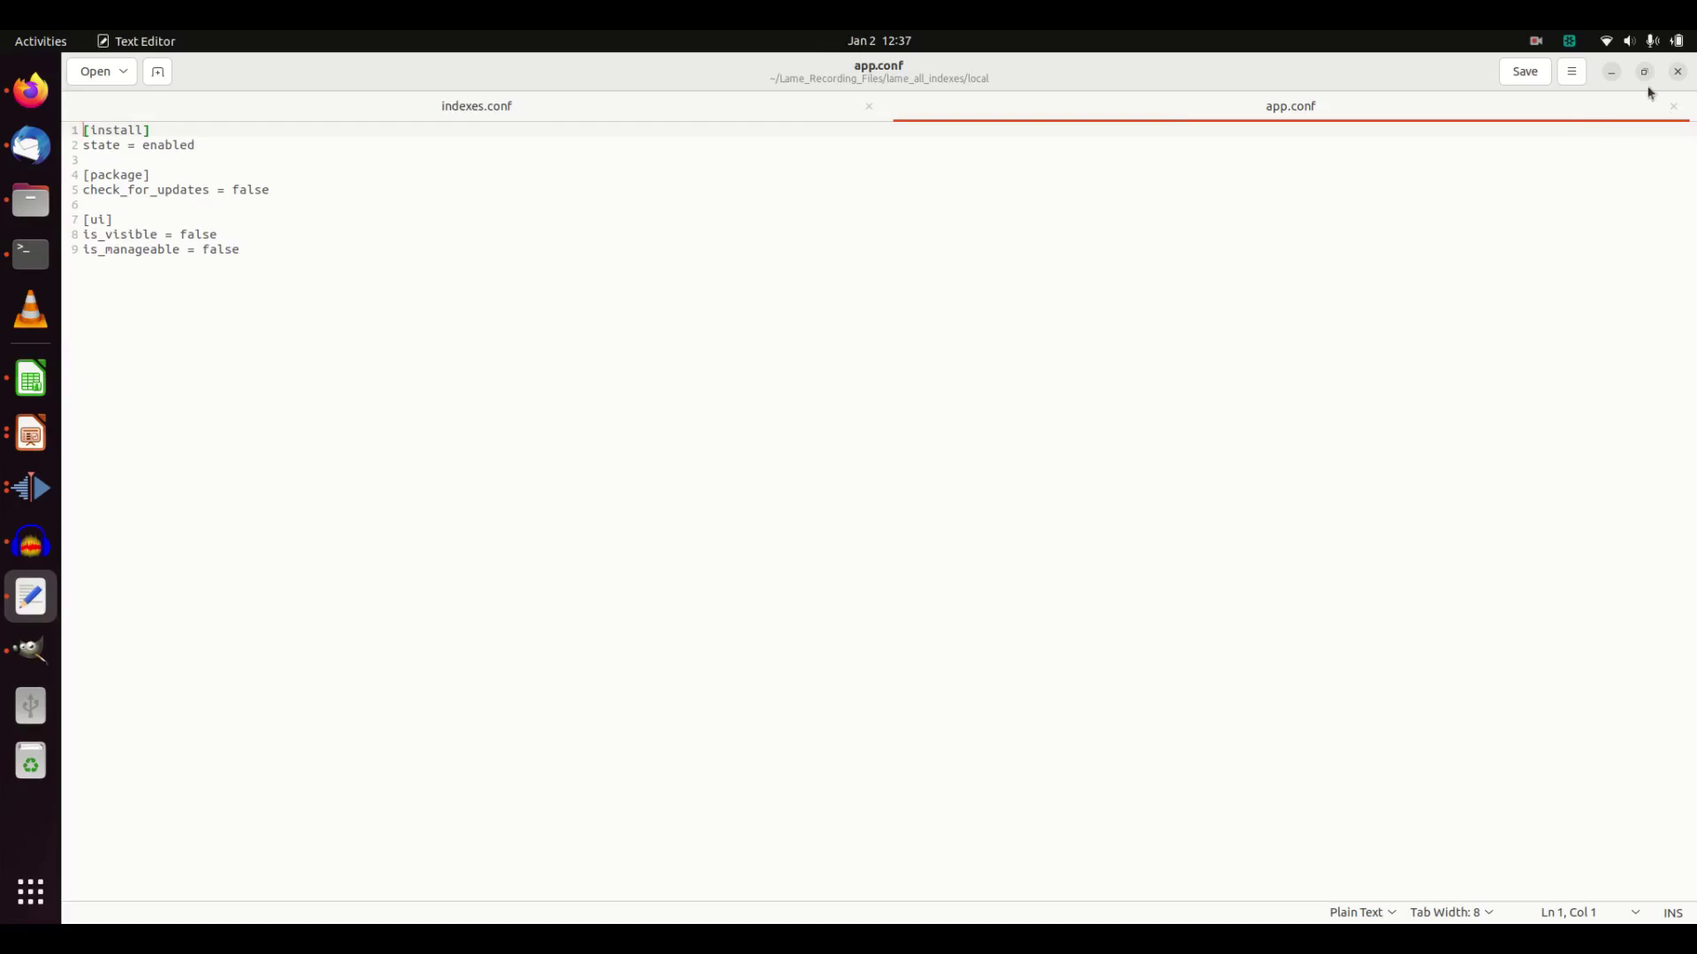
{"action": "left_click", "coordinate": [1678, 74]}
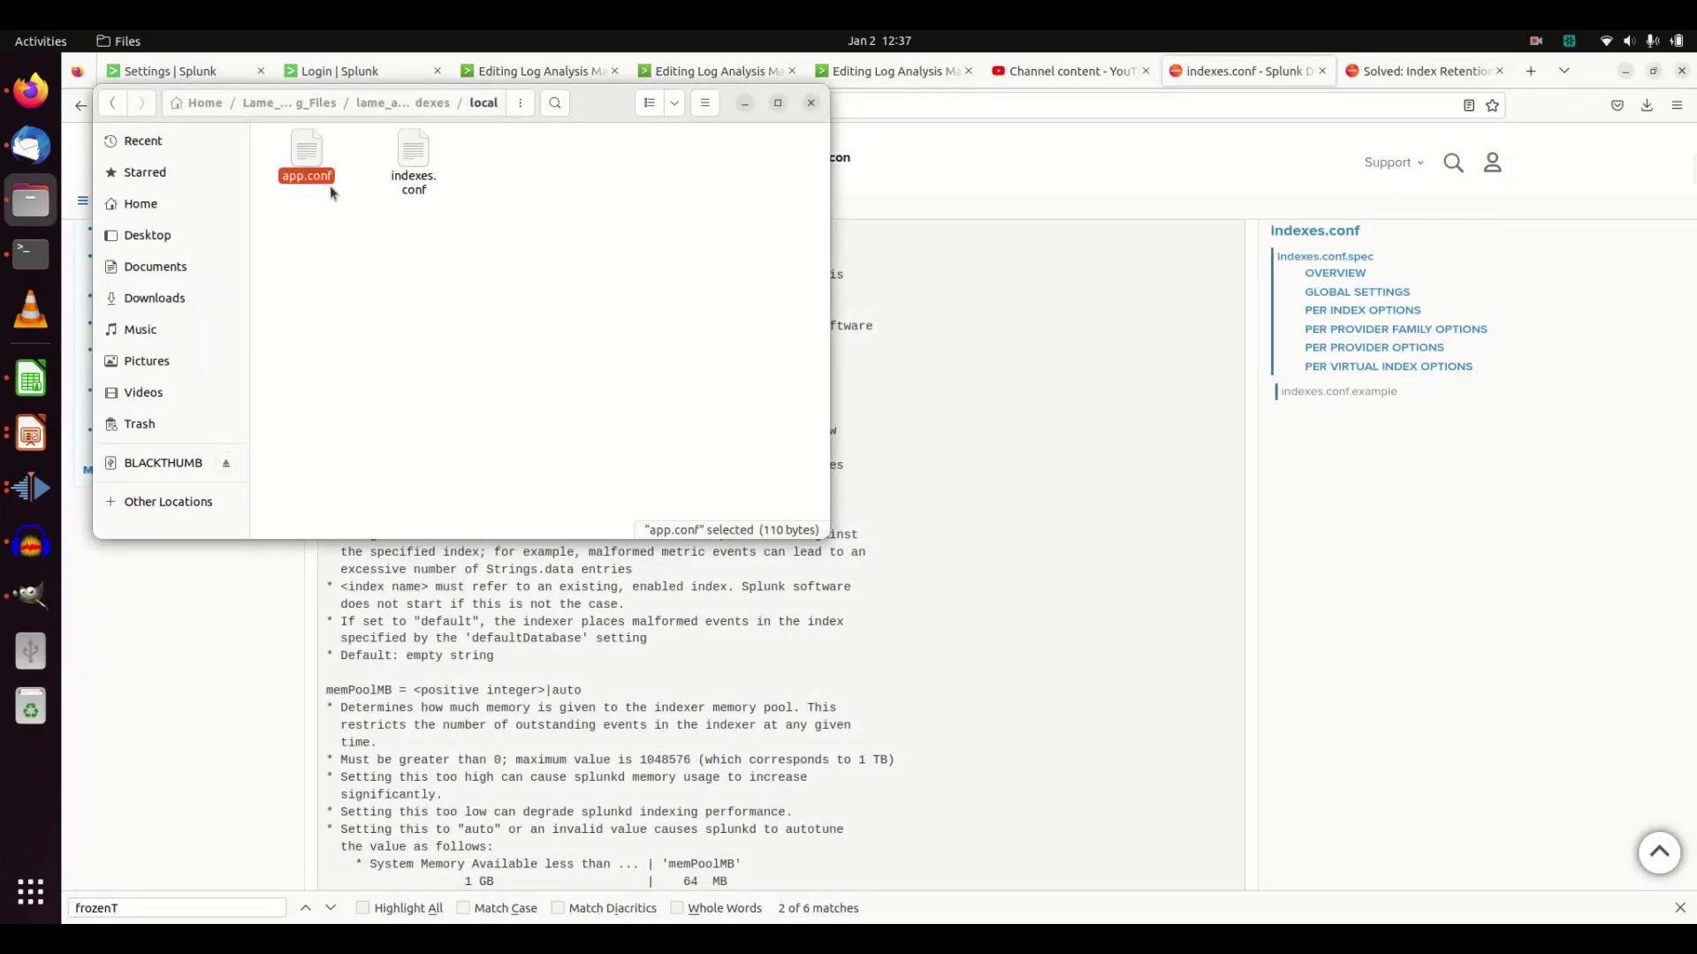
Step: Open indexes.conf from the local folder of lame_volume_indexes and examine the search head volume settings comments
{"action": "left_click", "coordinate": [112, 102]}
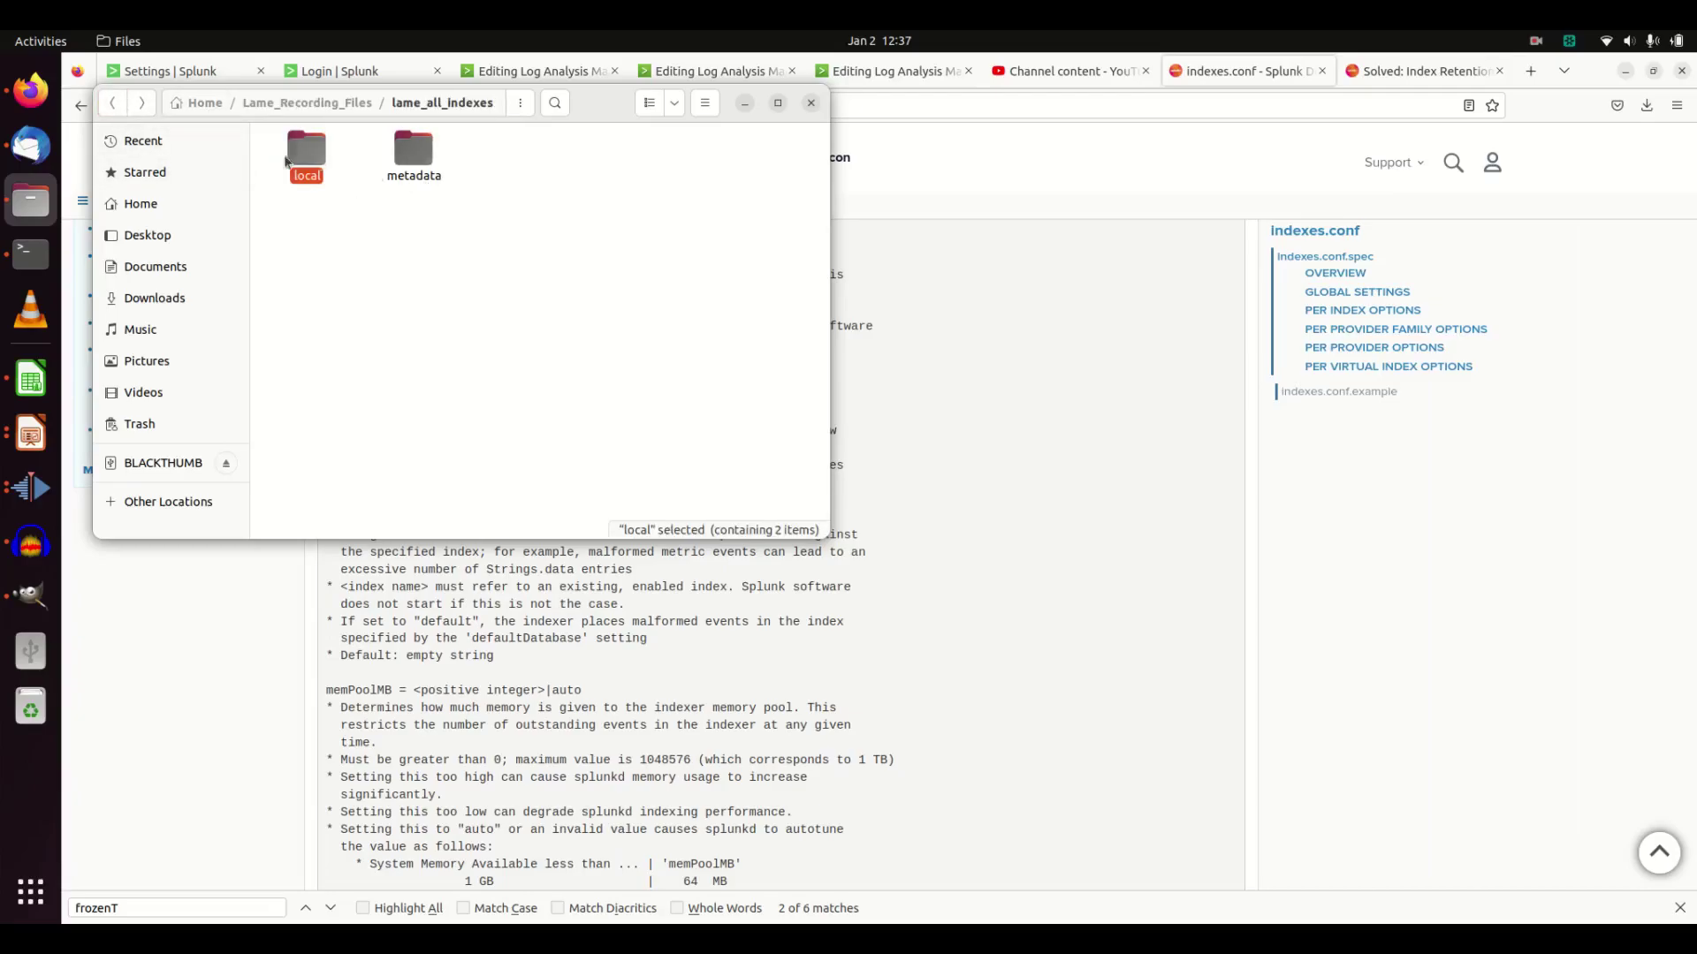
{"action": "left_click", "coordinate": [112, 103]}
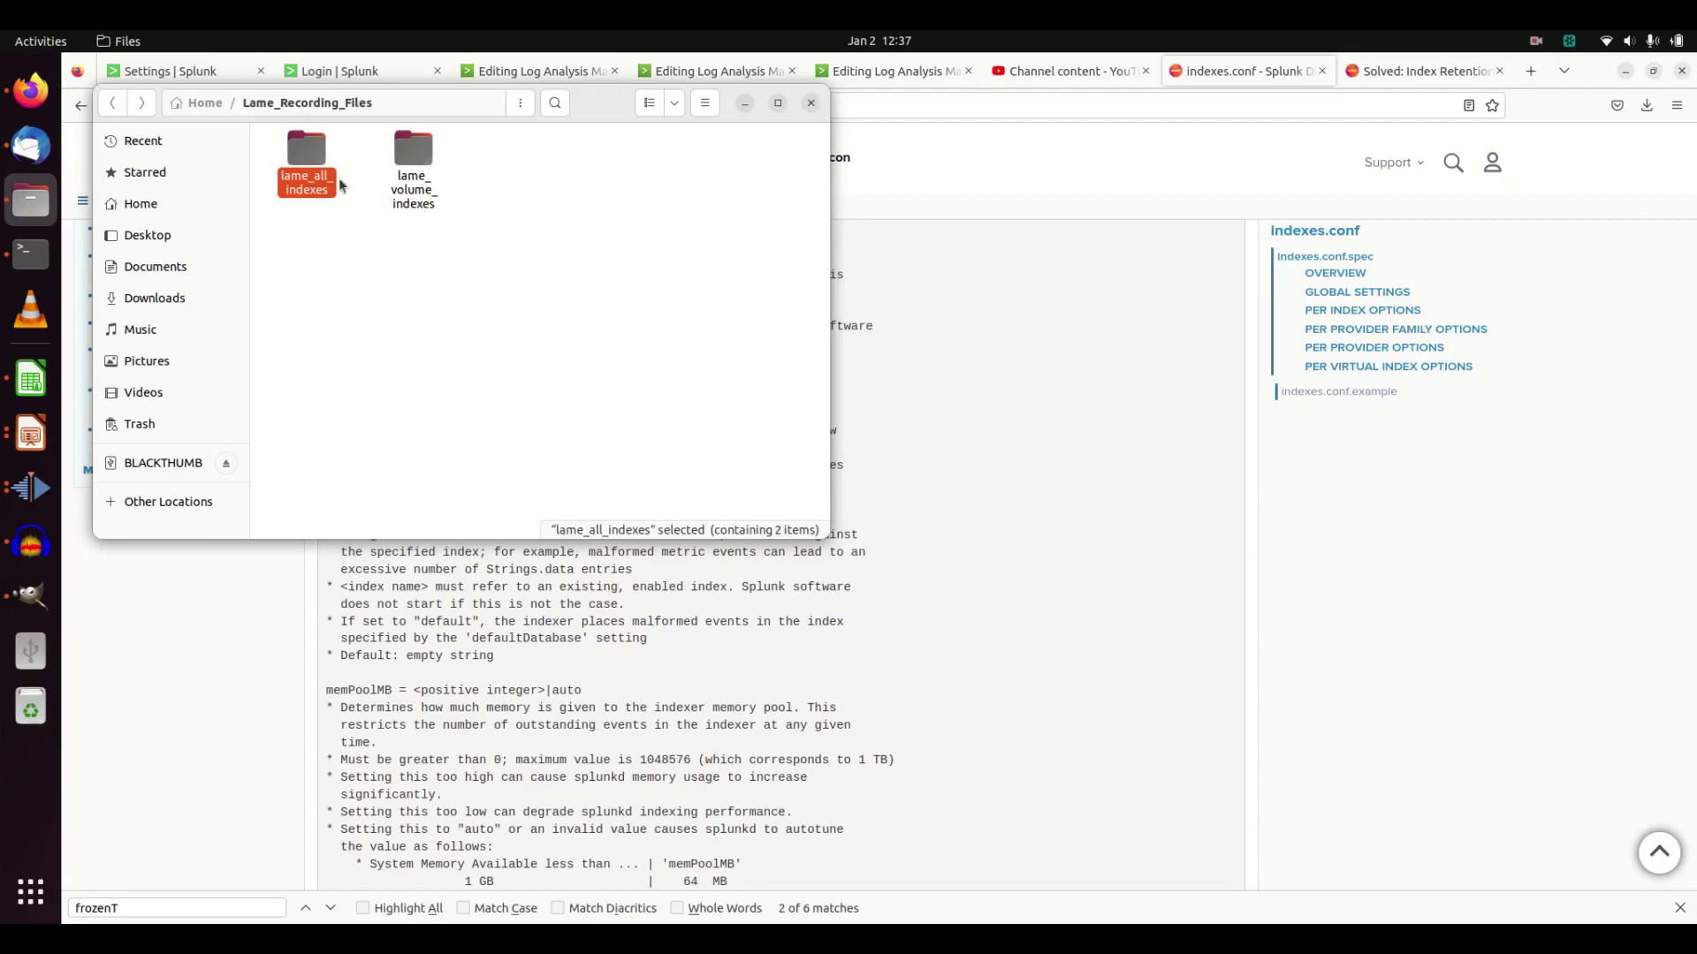
{"action": "double_click", "coordinate": [406, 157]}
{"action": "double_click", "coordinate": [311, 157]}
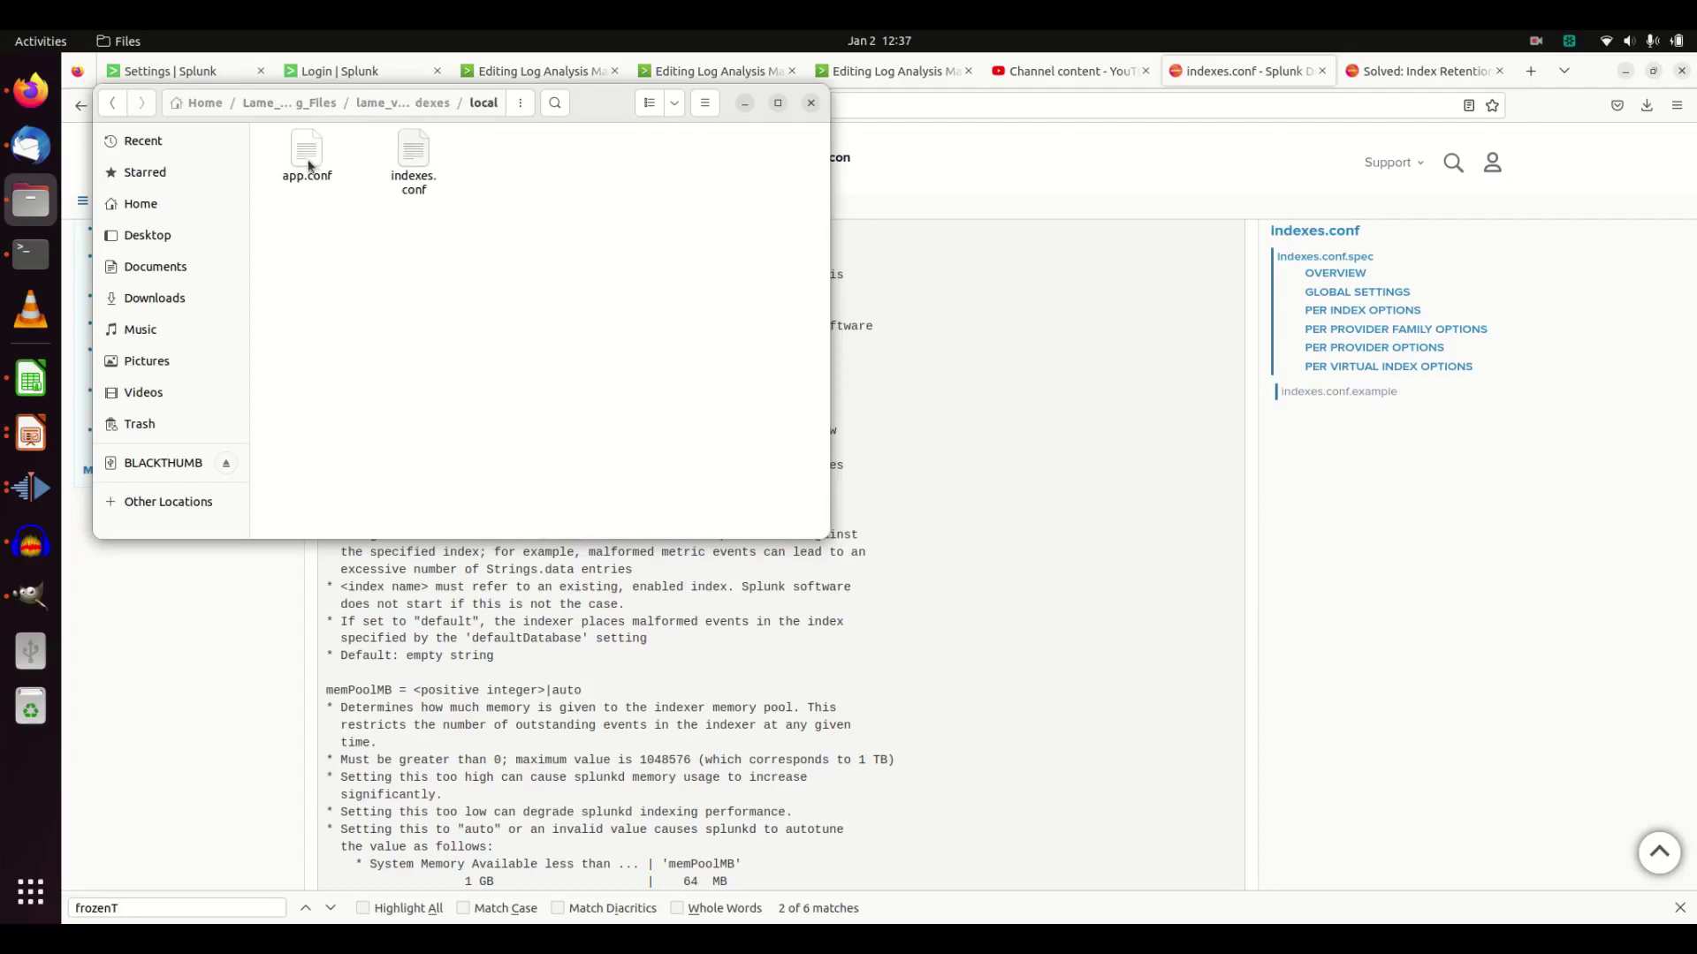
{"action": "left_click", "coordinate": [407, 161]}
{"action": "double_click", "coordinate": [408, 162]}
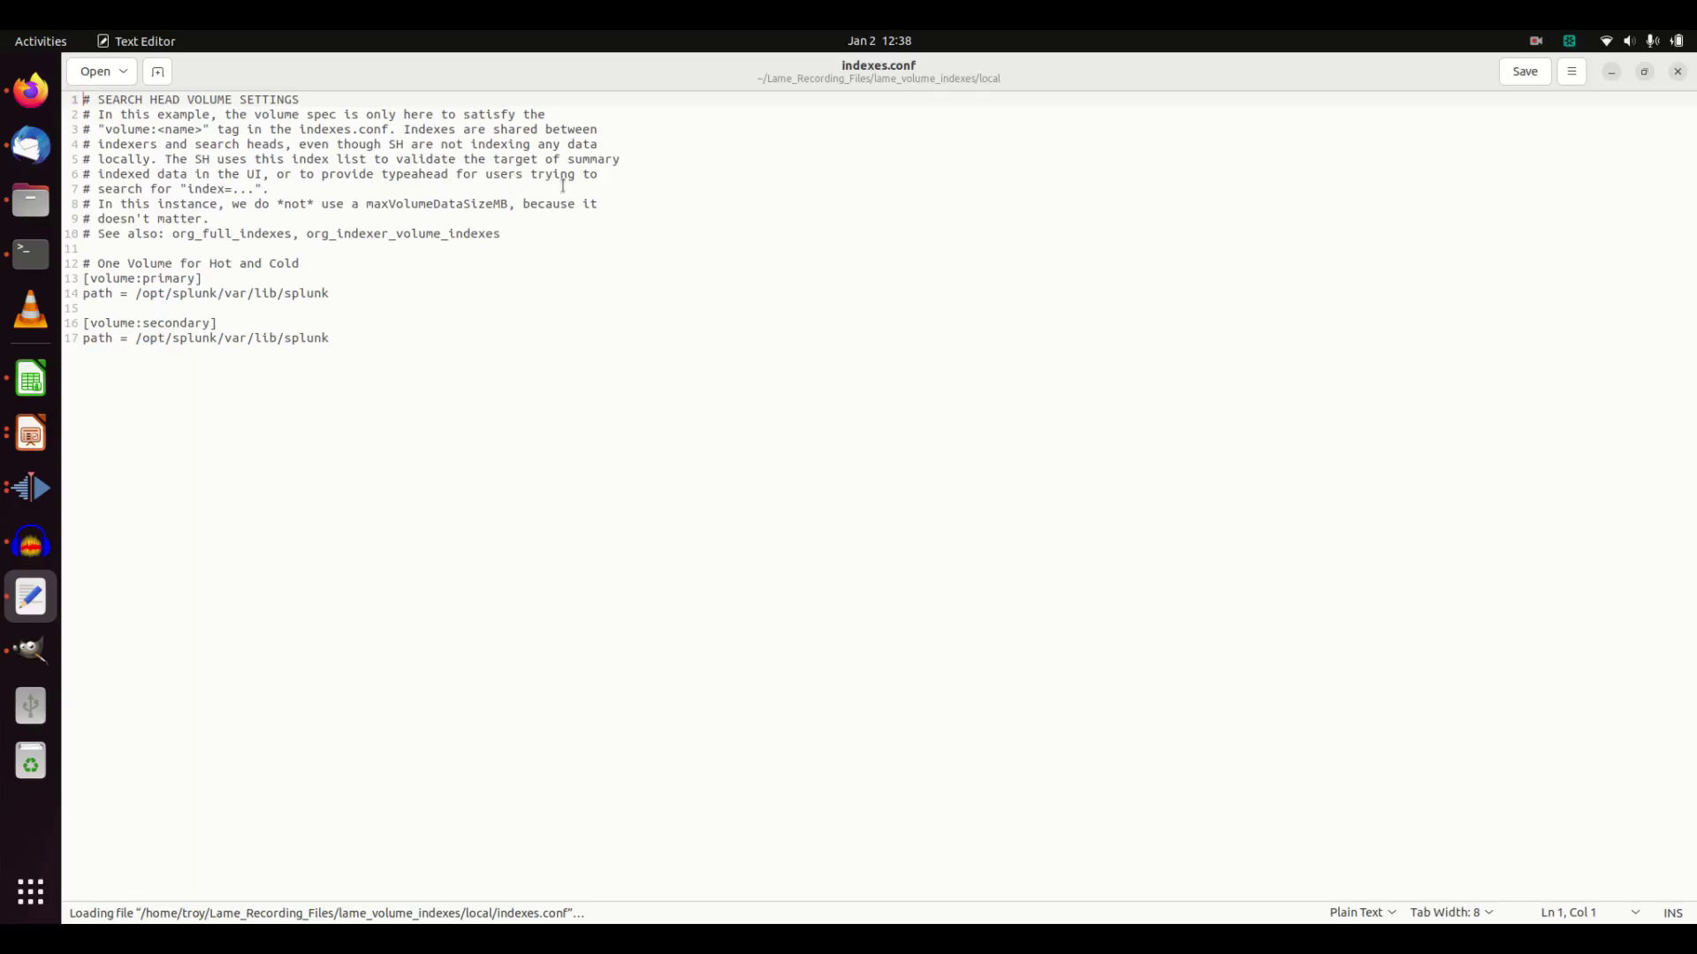
{"action": "left_click_drag", "start_coordinate": [522, 234], "coordinate": [84, 99]}
{"action": "left_click", "coordinate": [247, 145]}
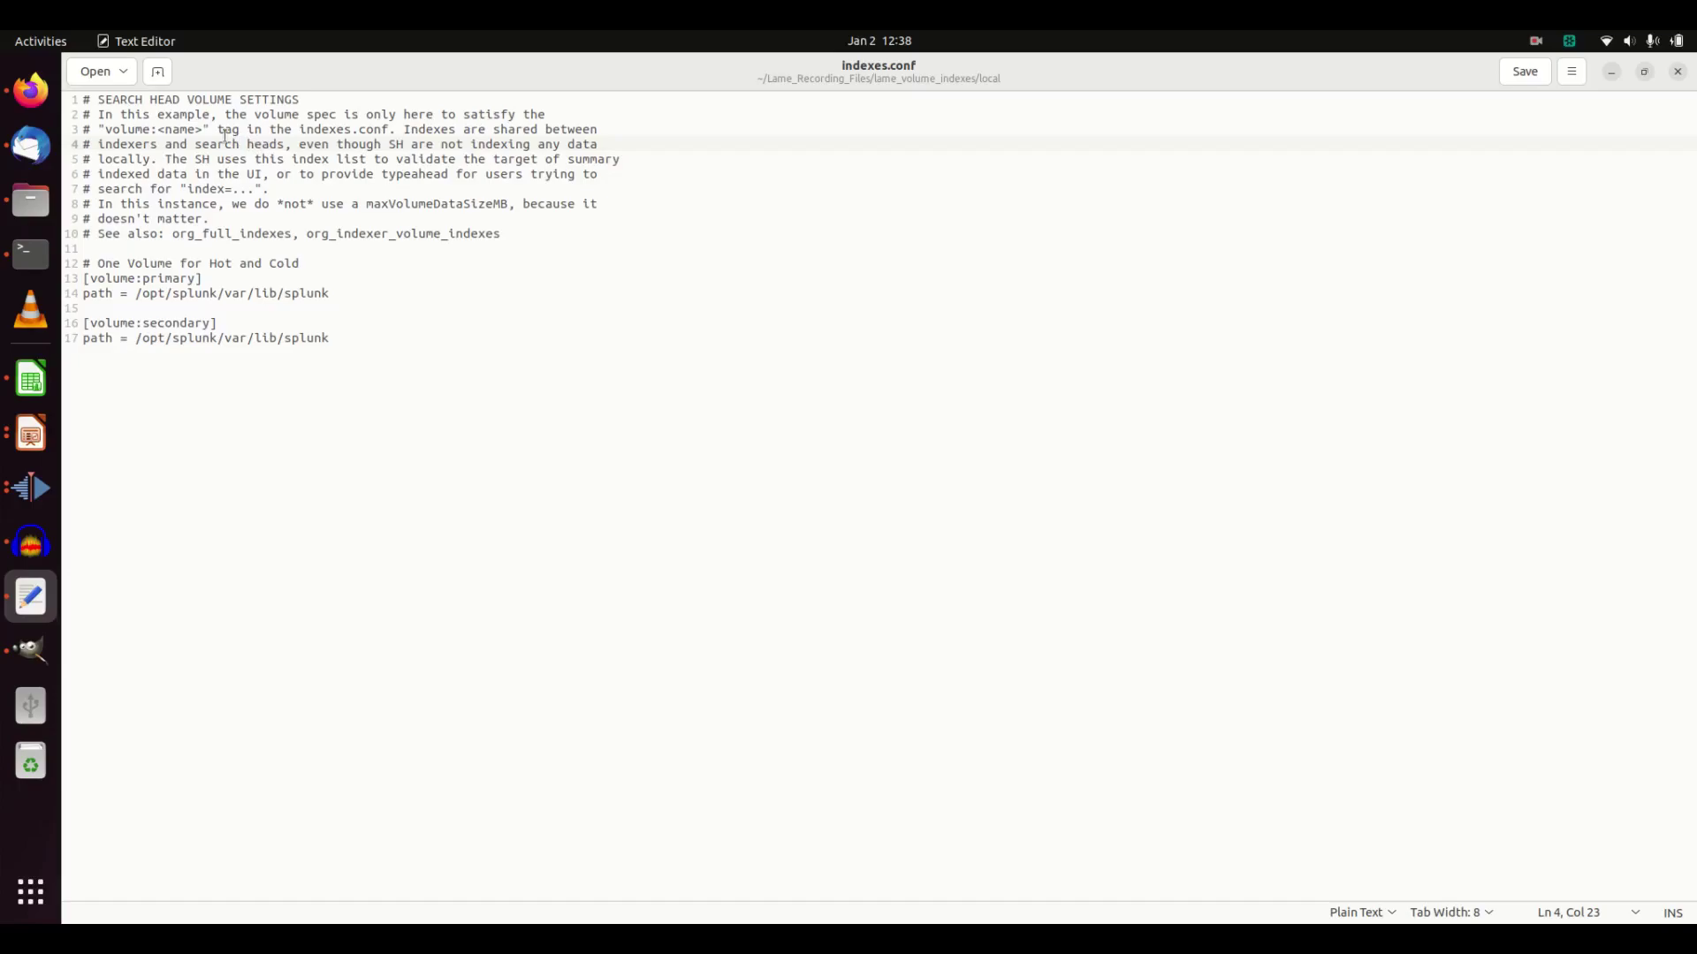
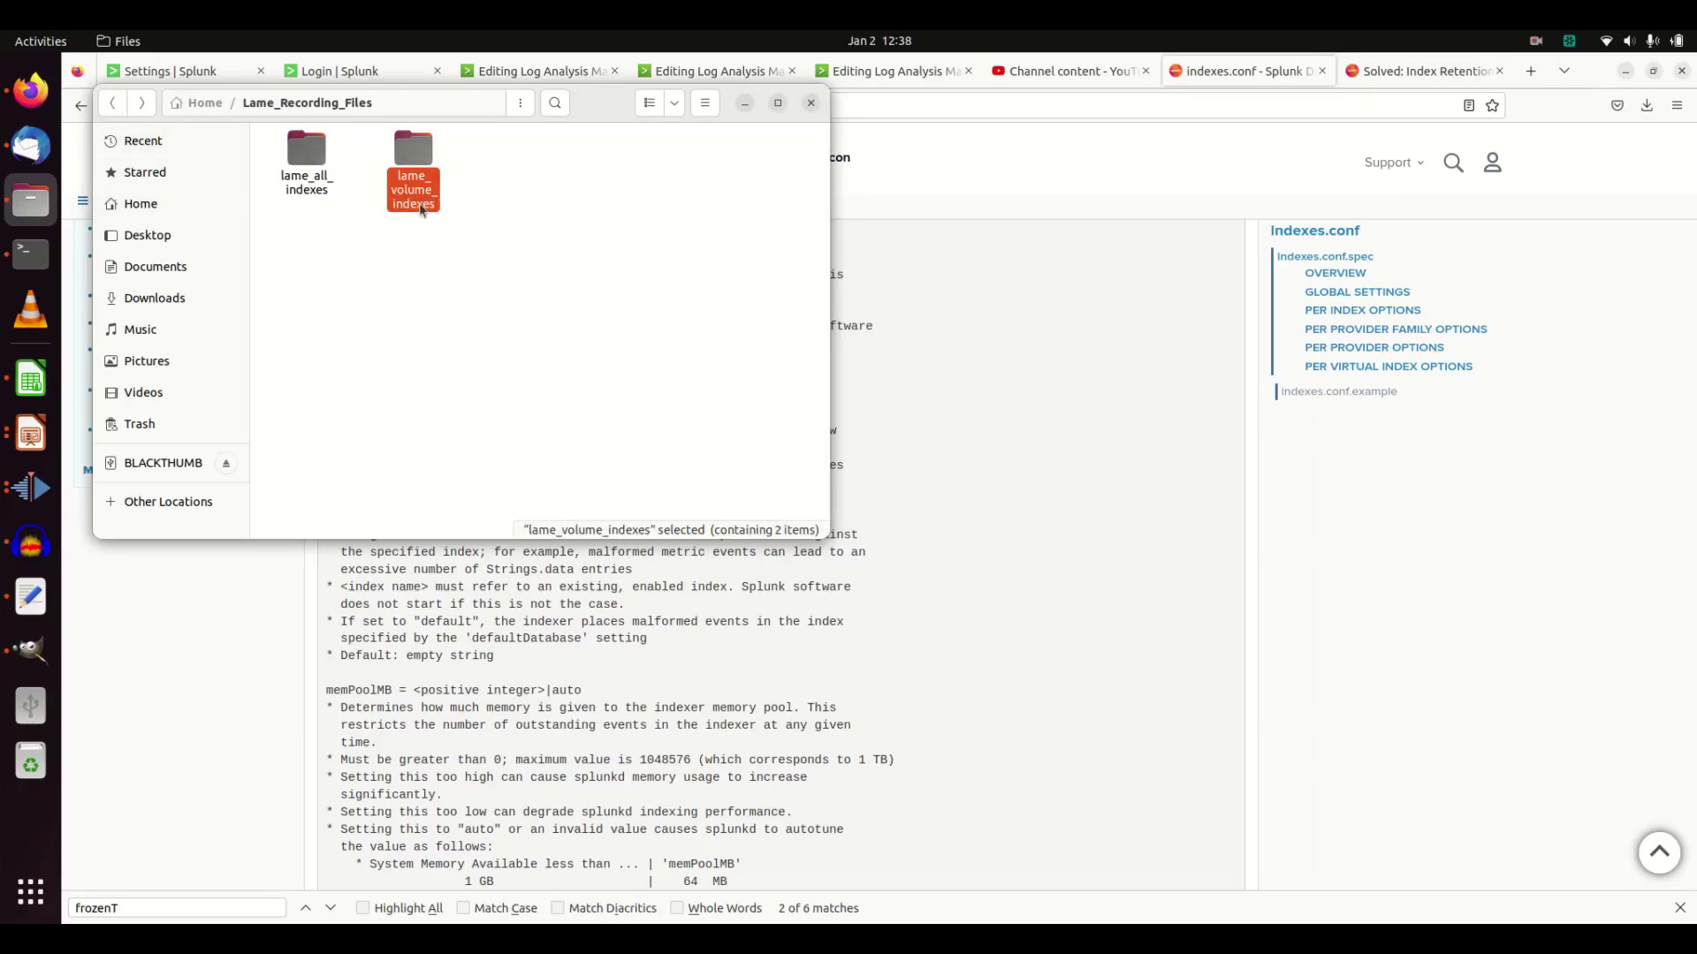
Step: Open indexes.conf from the local folder of lame_all_indexes and review the parameter notes and Splunk index stanzas
{"action": "double_click", "coordinate": [306, 154]}
{"action": "double_click", "coordinate": [307, 157]}
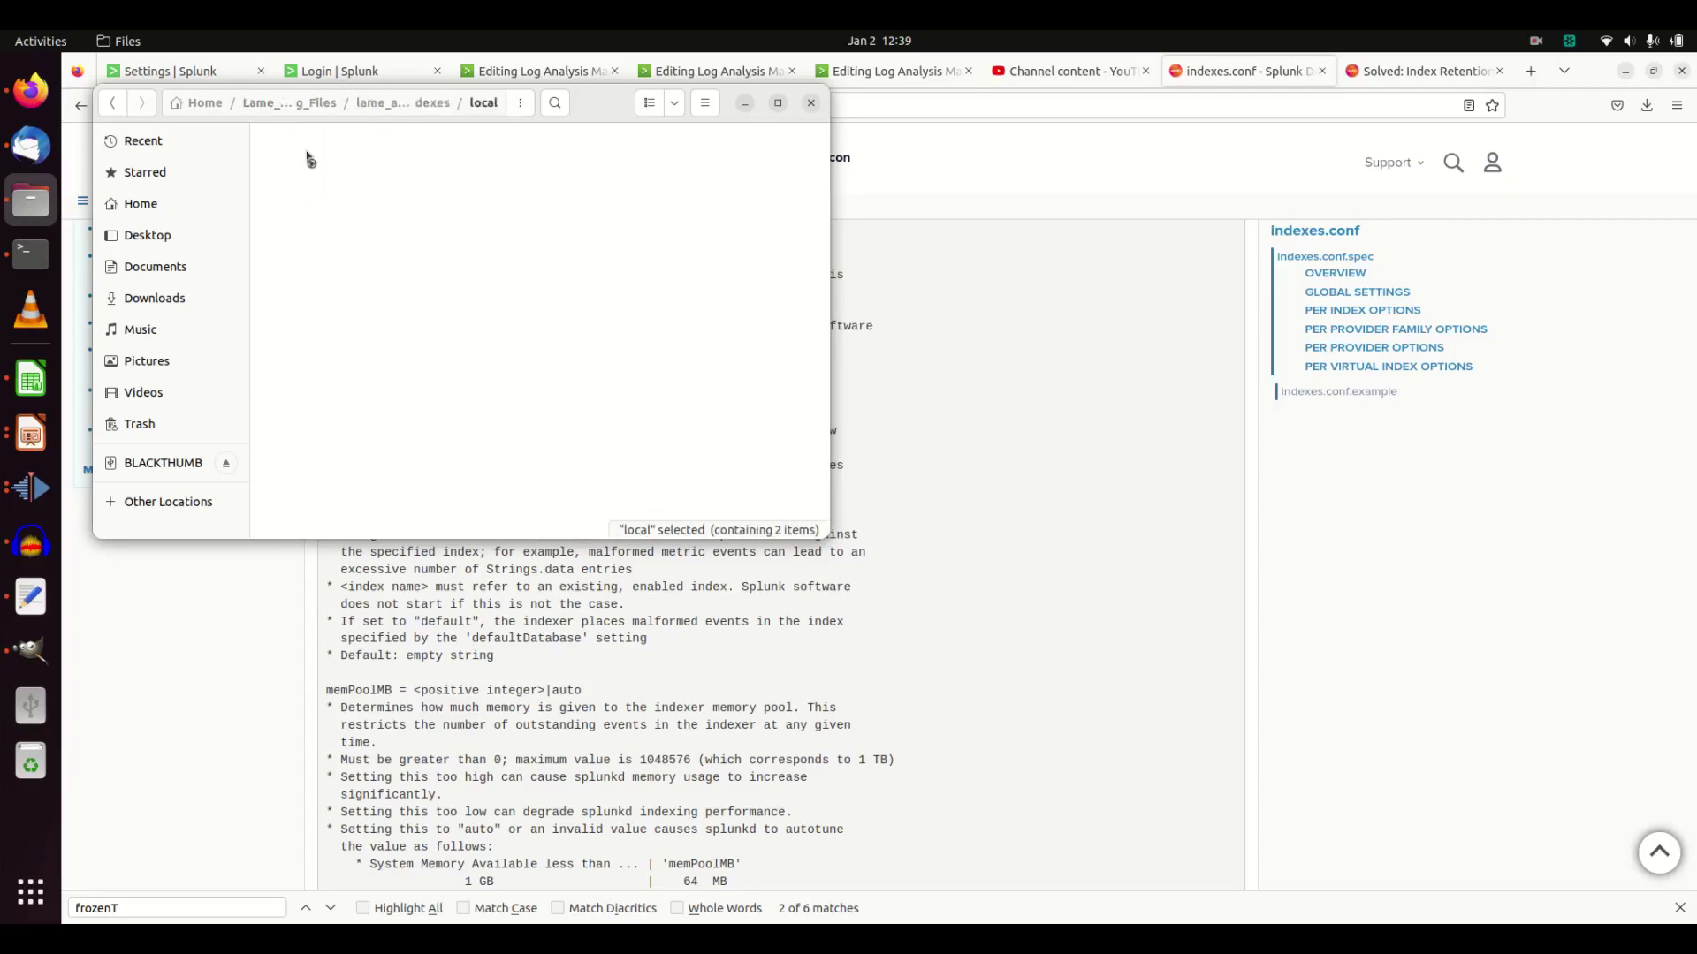
{"action": "left_click", "coordinate": [406, 152]}
{"action": "double_click", "coordinate": [407, 152]}
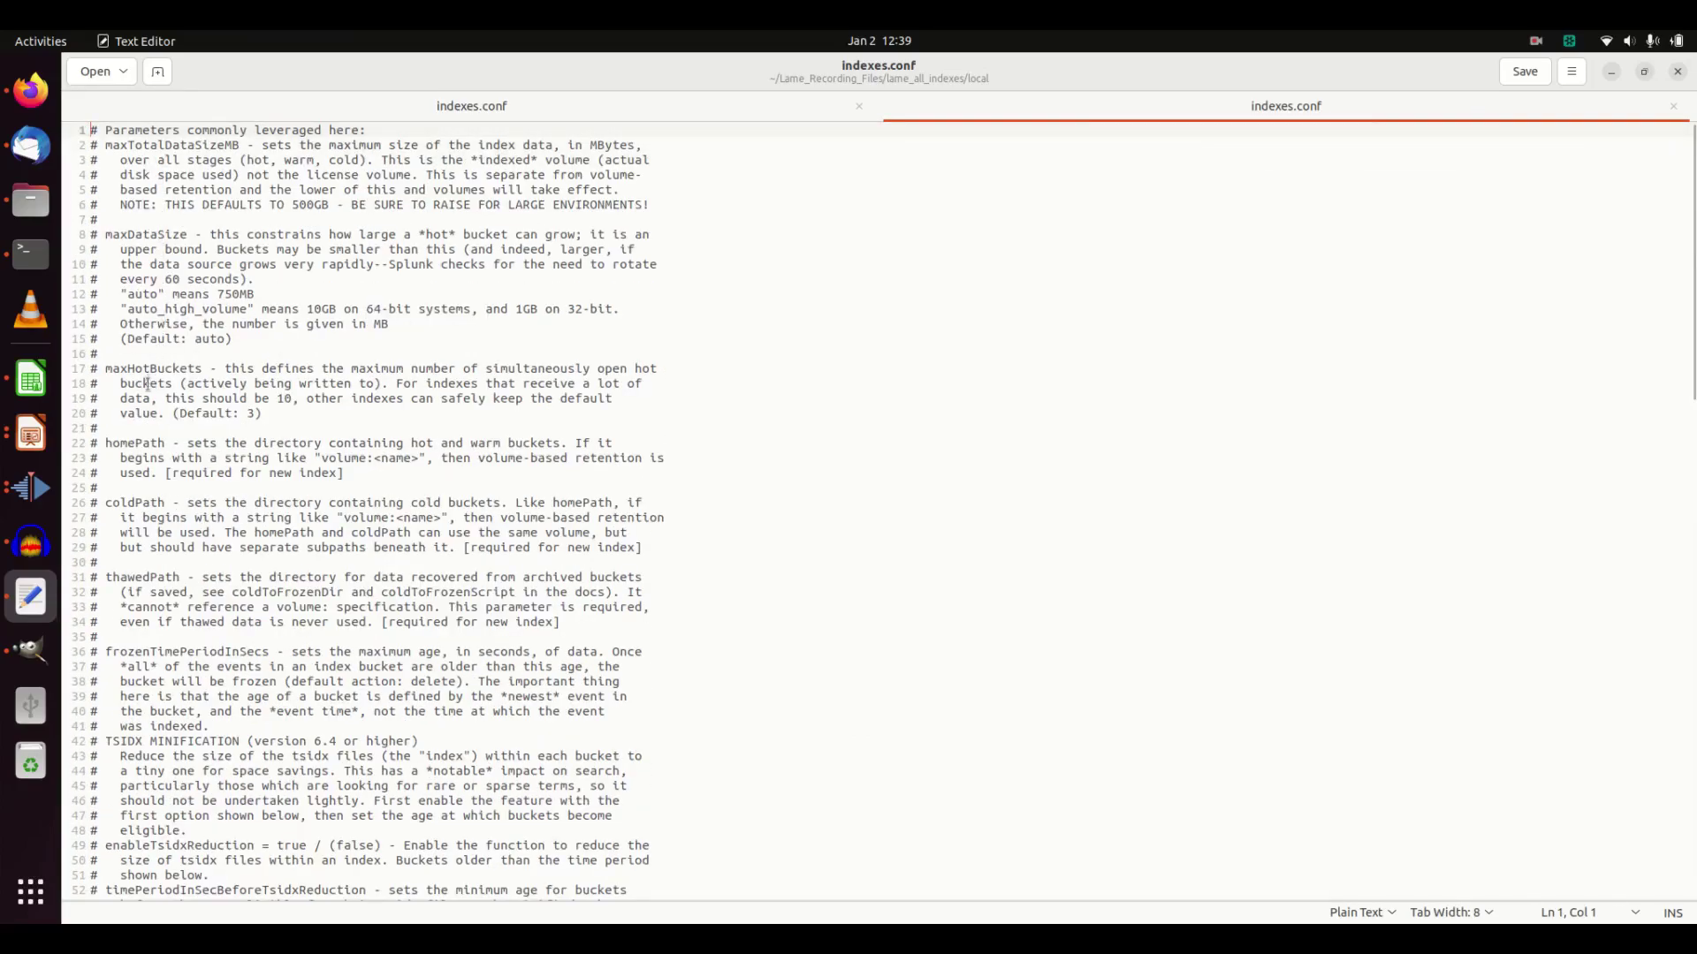
{"action": "scroll", "coordinate": [166, 443], "scroll_direction": "down", "scroll_amount": 10}
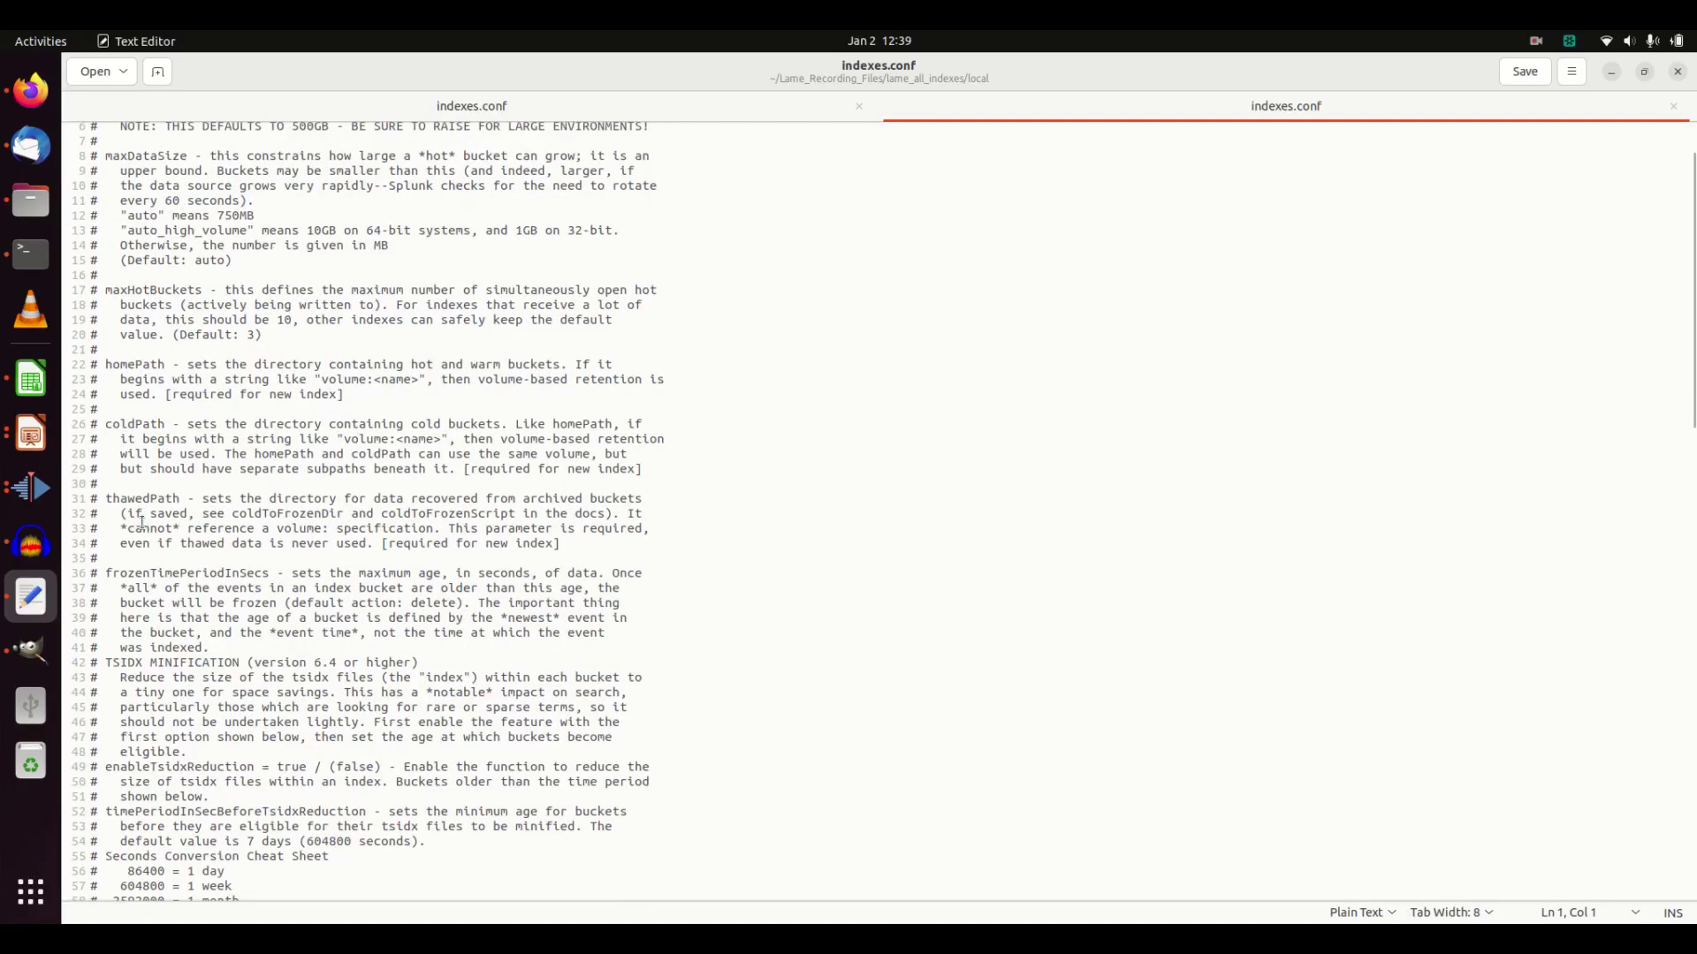
{"action": "scroll", "coordinate": [166, 444], "scroll_direction": "down", "scroll_amount": 17}
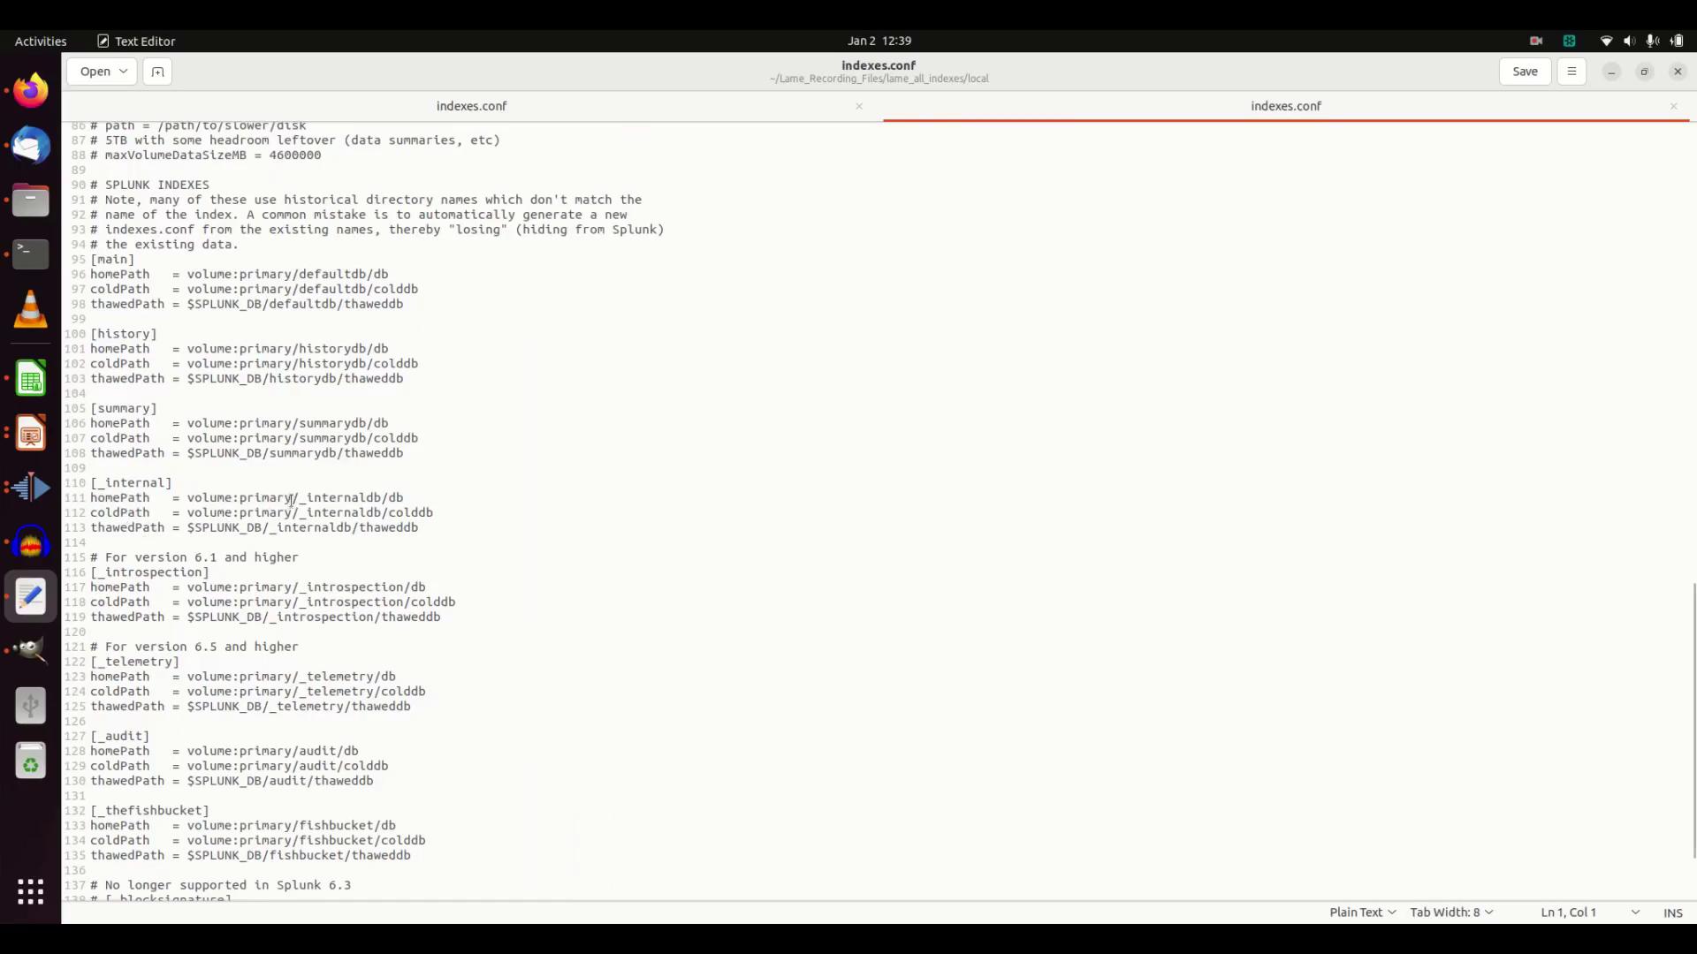
Step: Compare the volume:primary reference in the summary index's homePath with the primary volume's path in the lame_volume_indexes indexes.conf
{"action": "left_click_drag", "start_coordinate": [188, 423], "coordinate": [304, 428]}
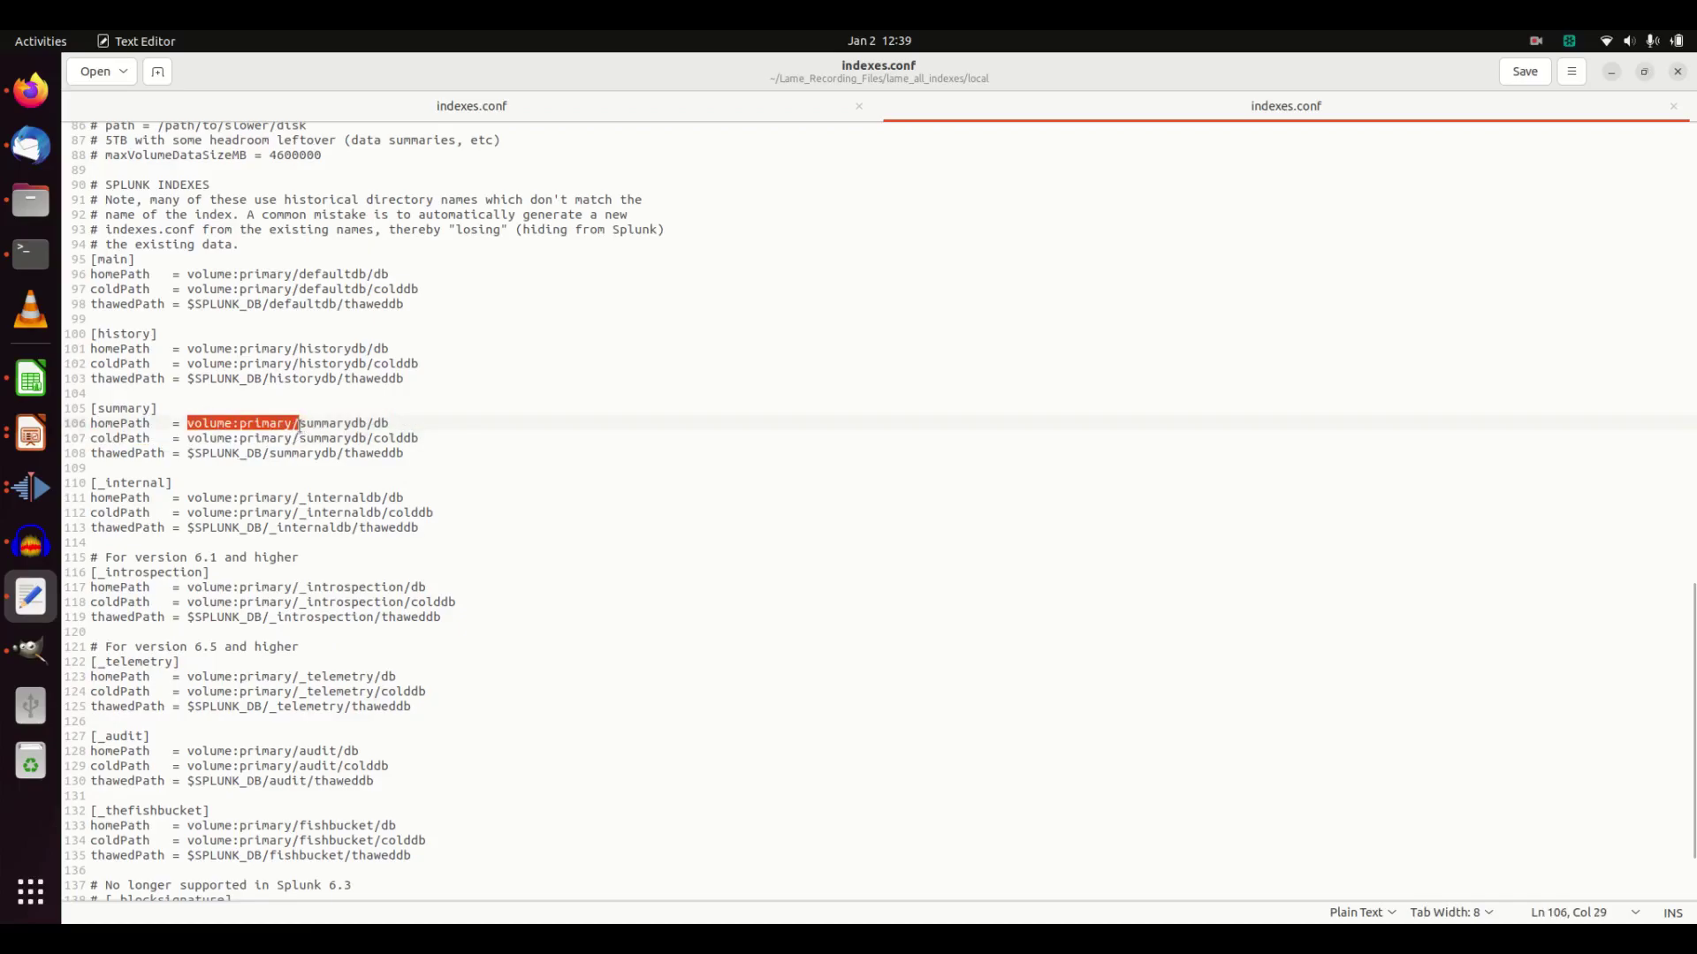
{"action": "left_click", "coordinate": [485, 121]}
{"action": "left_click", "coordinate": [485, 119]}
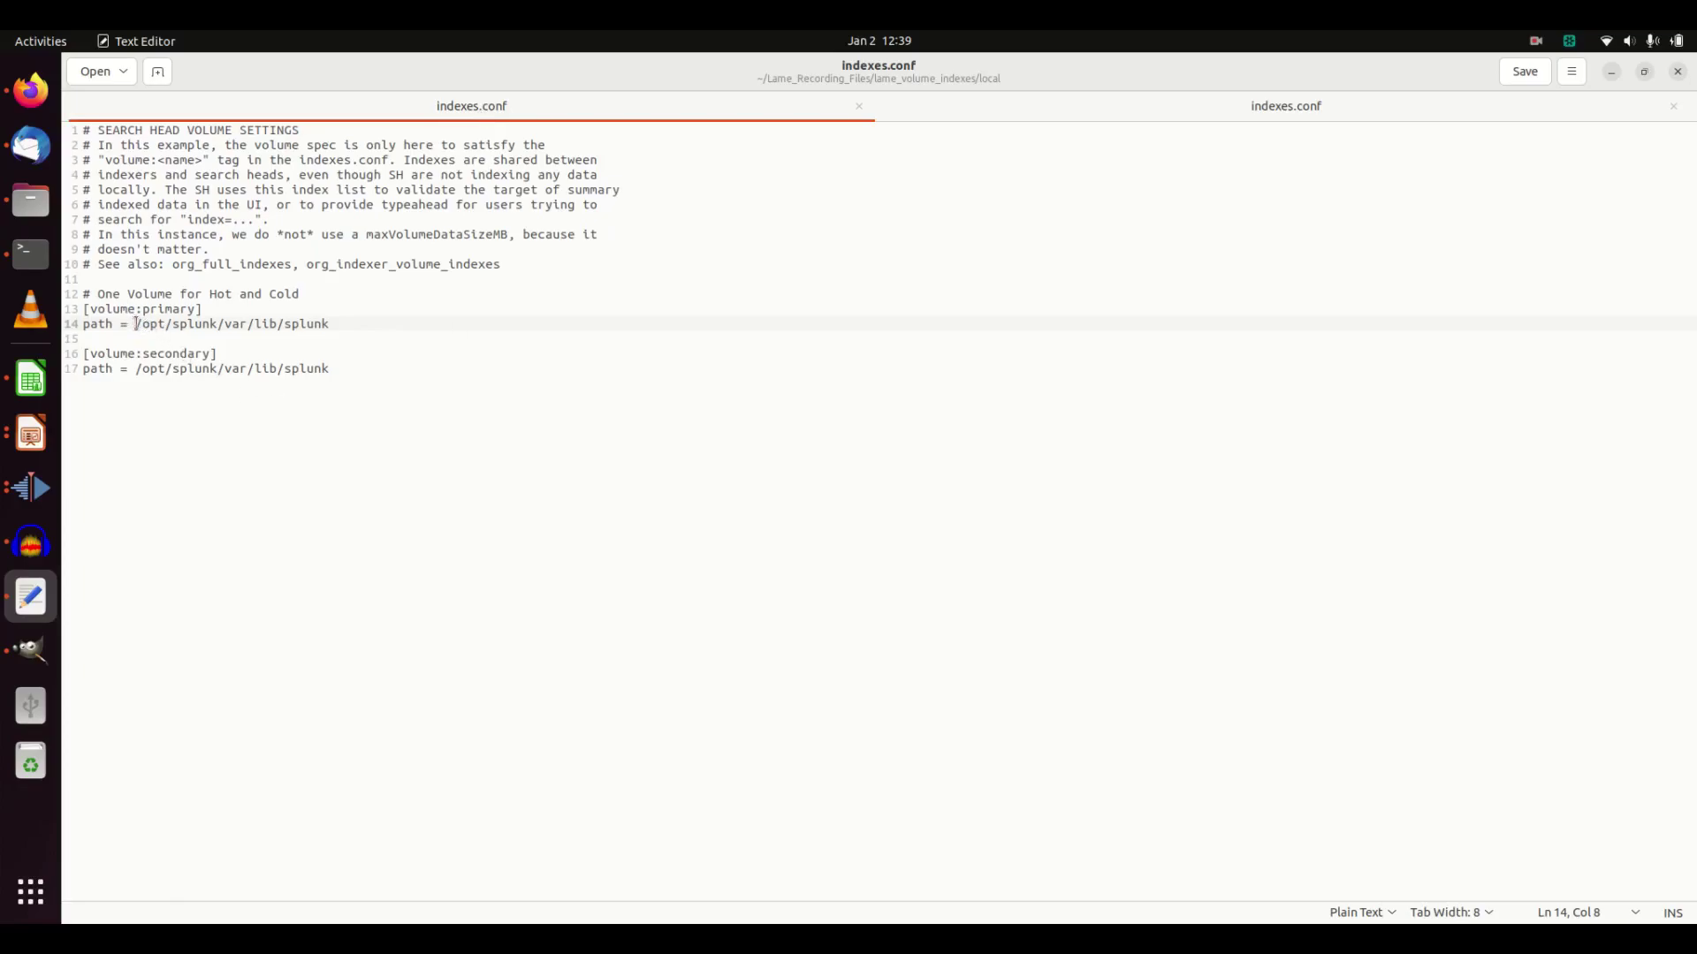
{"action": "left_click_drag", "start_coordinate": [136, 324], "coordinate": [330, 324]}
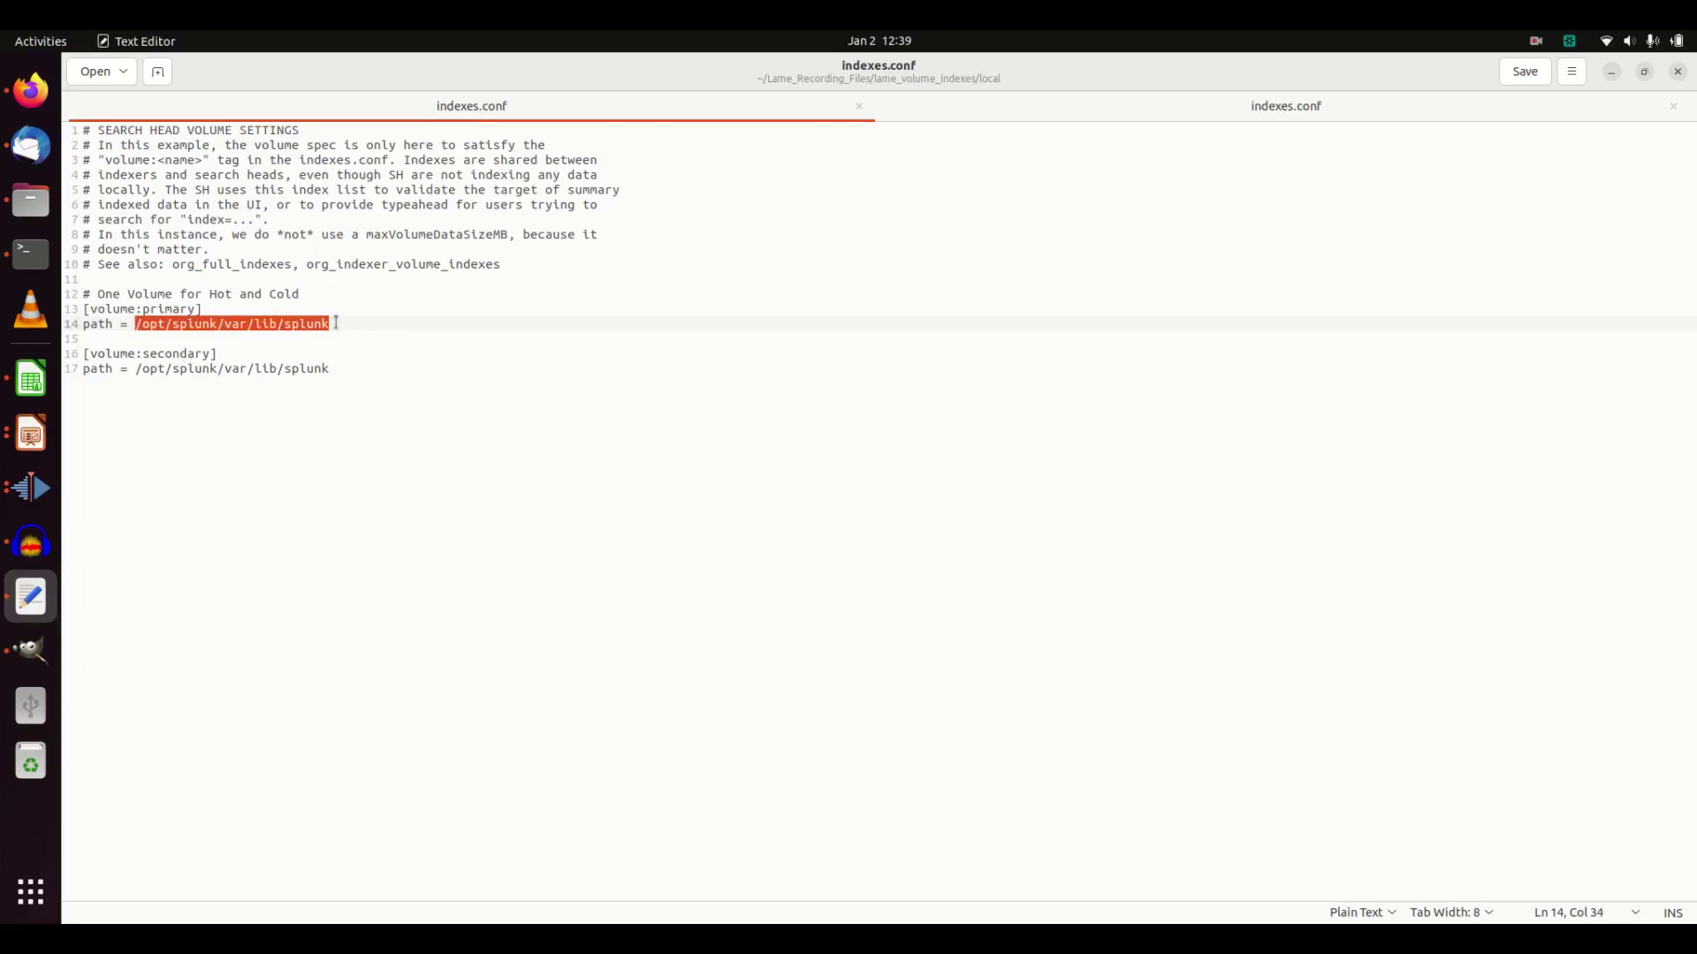
{"action": "left_click", "coordinate": [1205, 114]}
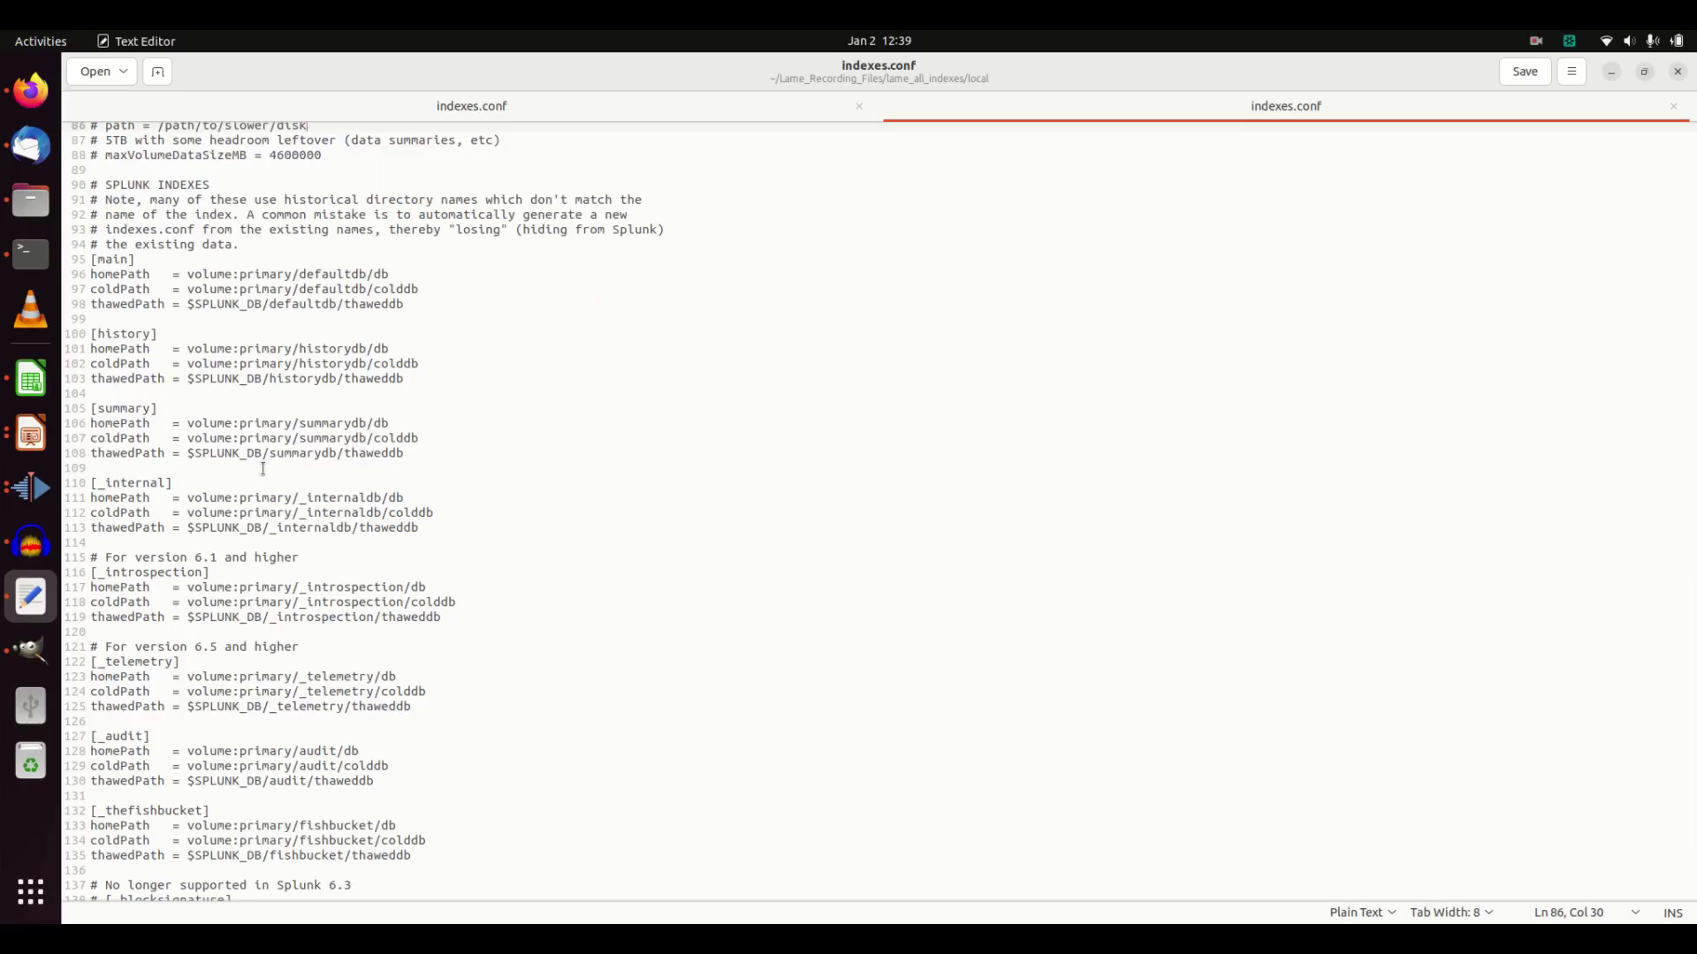
{"action": "left_click", "coordinate": [469, 107]}
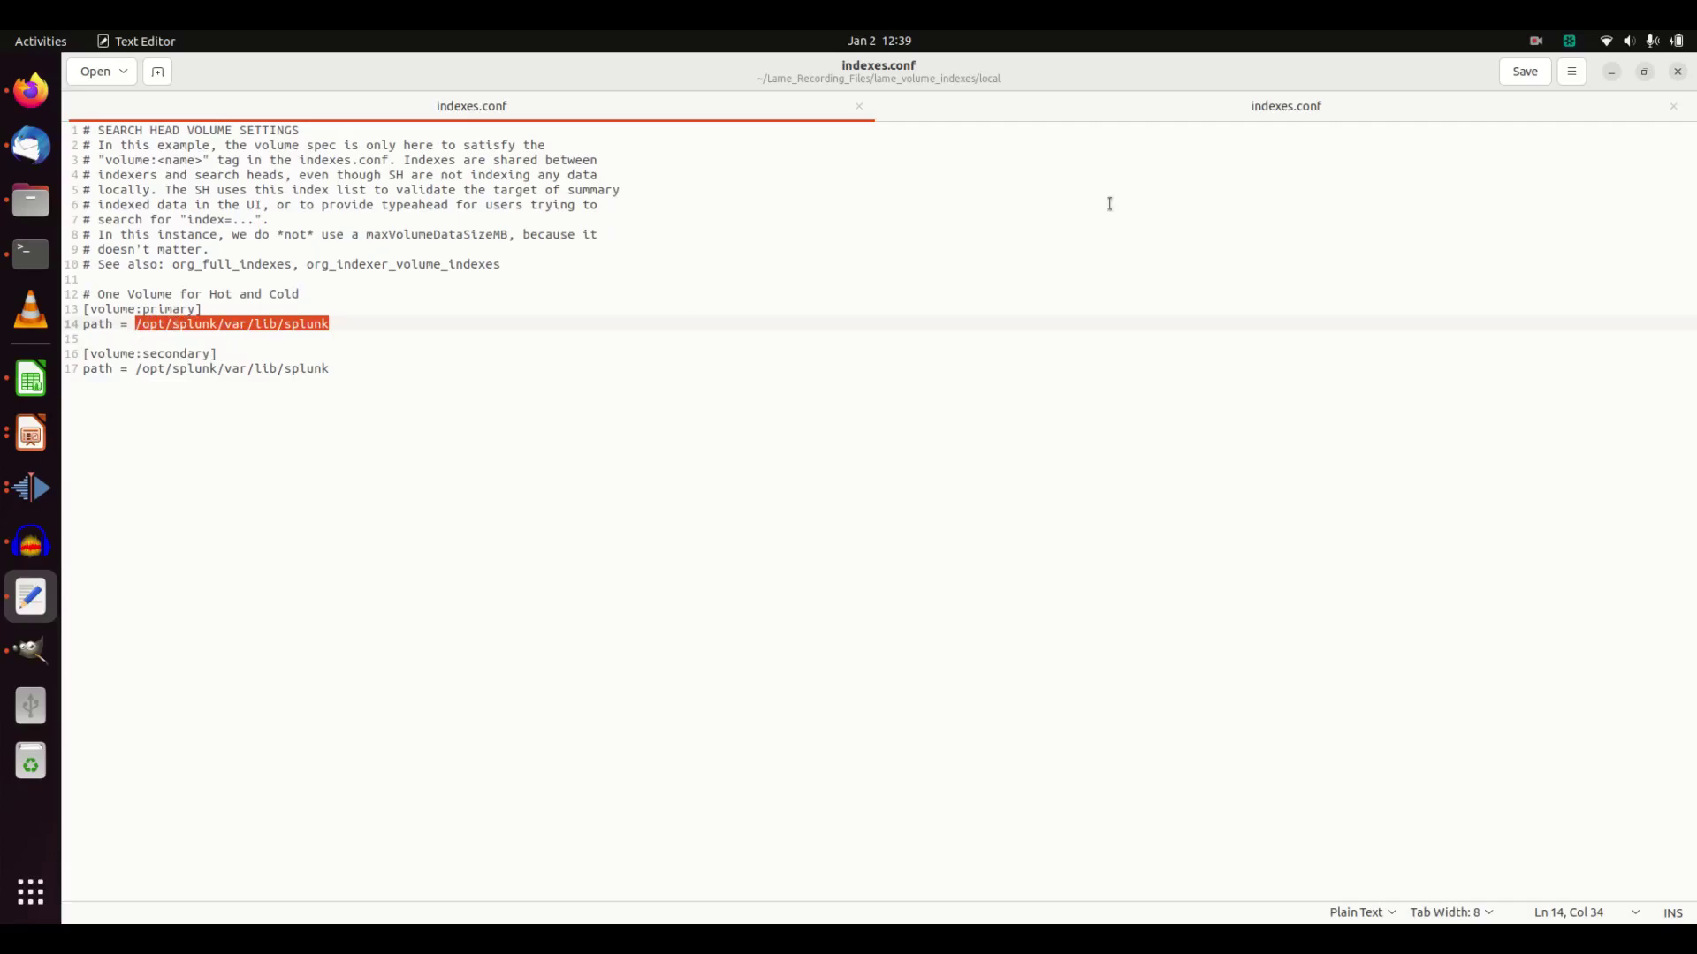
{"action": "left_click", "coordinate": [1233, 111]}
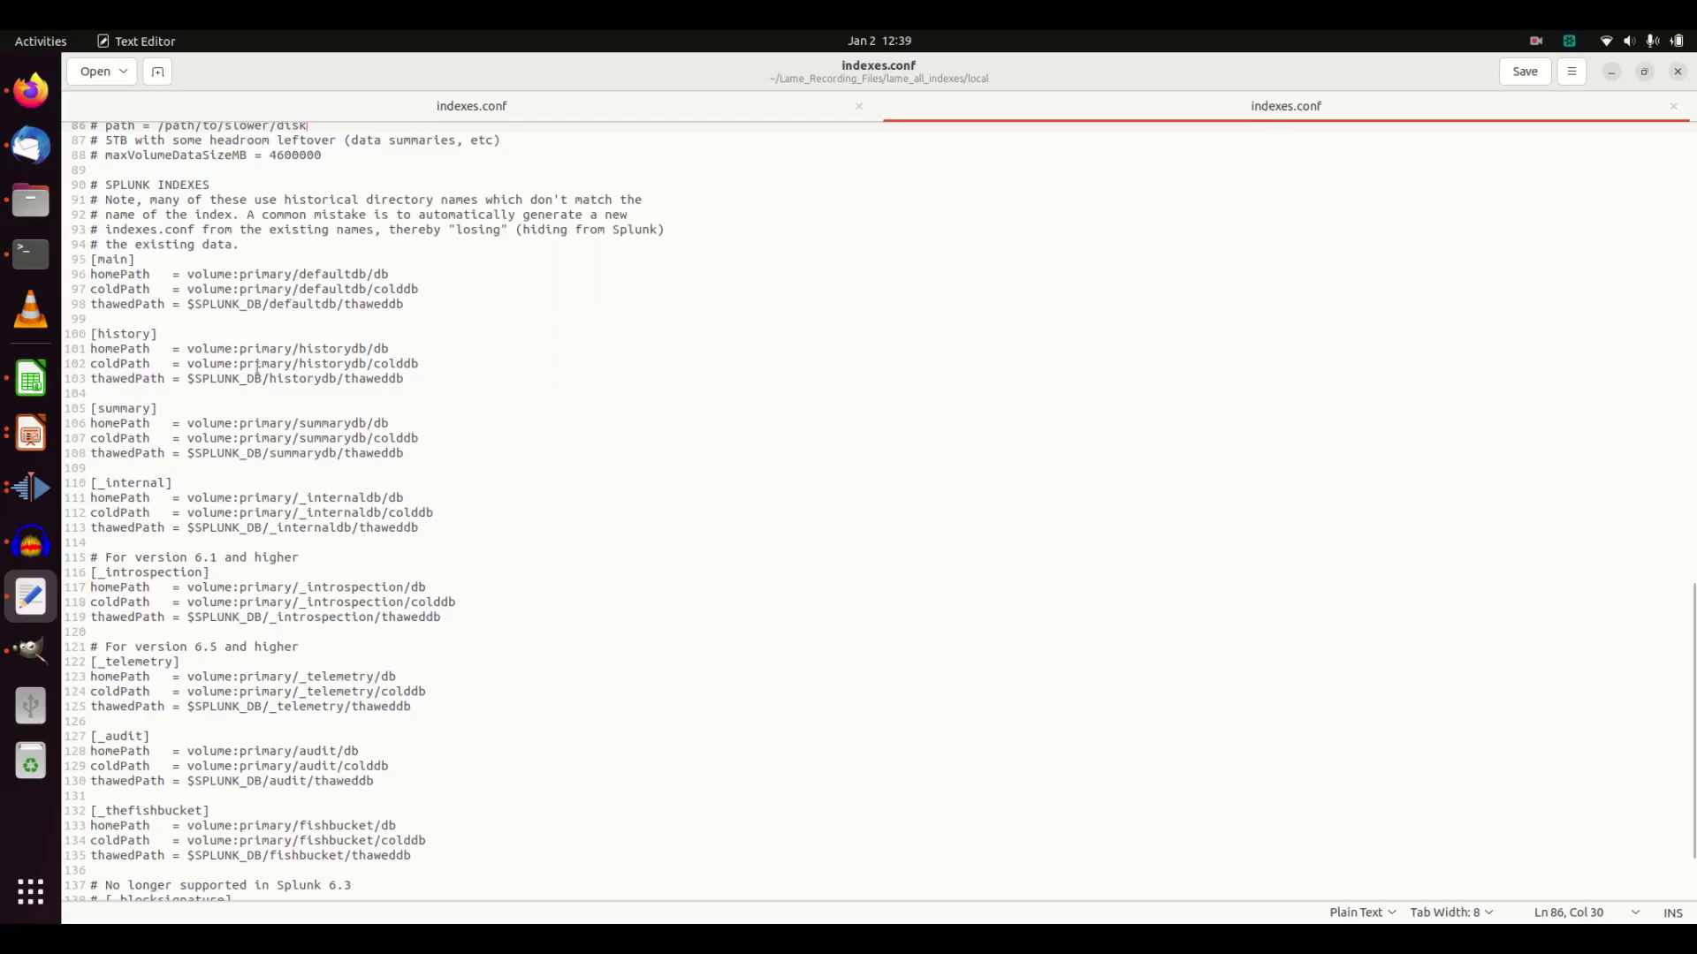
Step: Examine the [default] stanza in the lame_all_indexes indexes.conf, highlighting its header and the homePath.maxDataSizeMB value
{"action": "scroll", "coordinate": [406, 327], "scroll_direction": "up", "scroll_amount": 10}
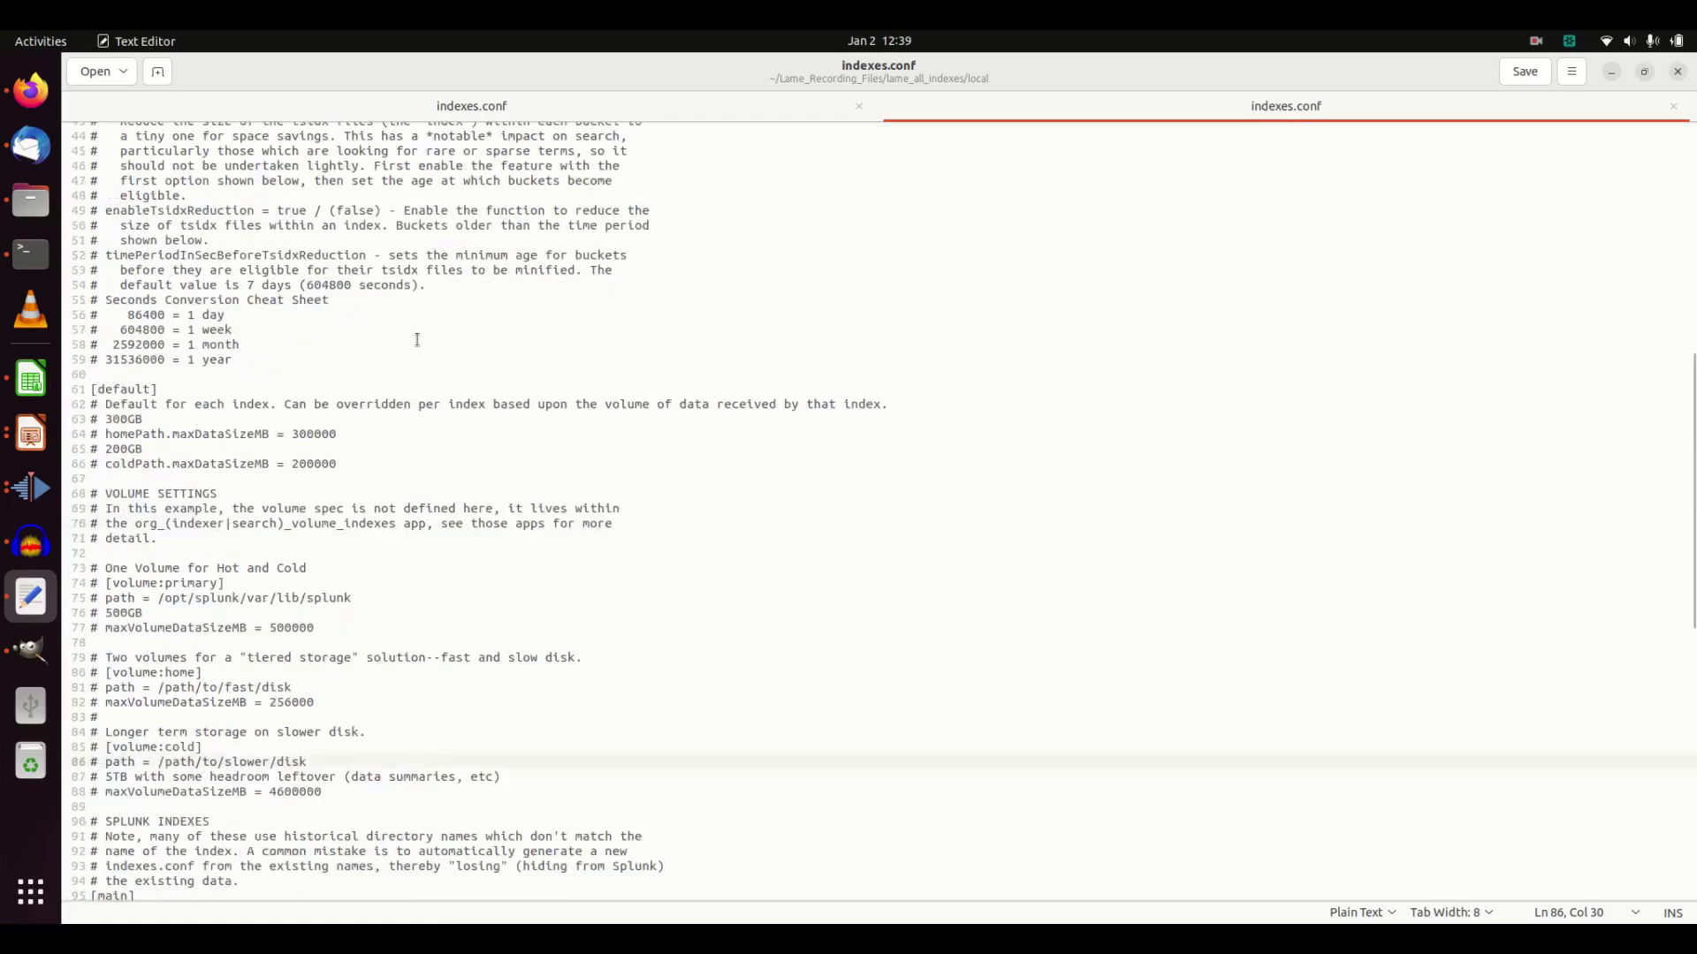
{"action": "scroll", "coordinate": [389, 336], "scroll_direction": "up", "scroll_amount": 4}
{"action": "scroll", "coordinate": [371, 338], "scroll_direction": "down", "scroll_amount": 2}
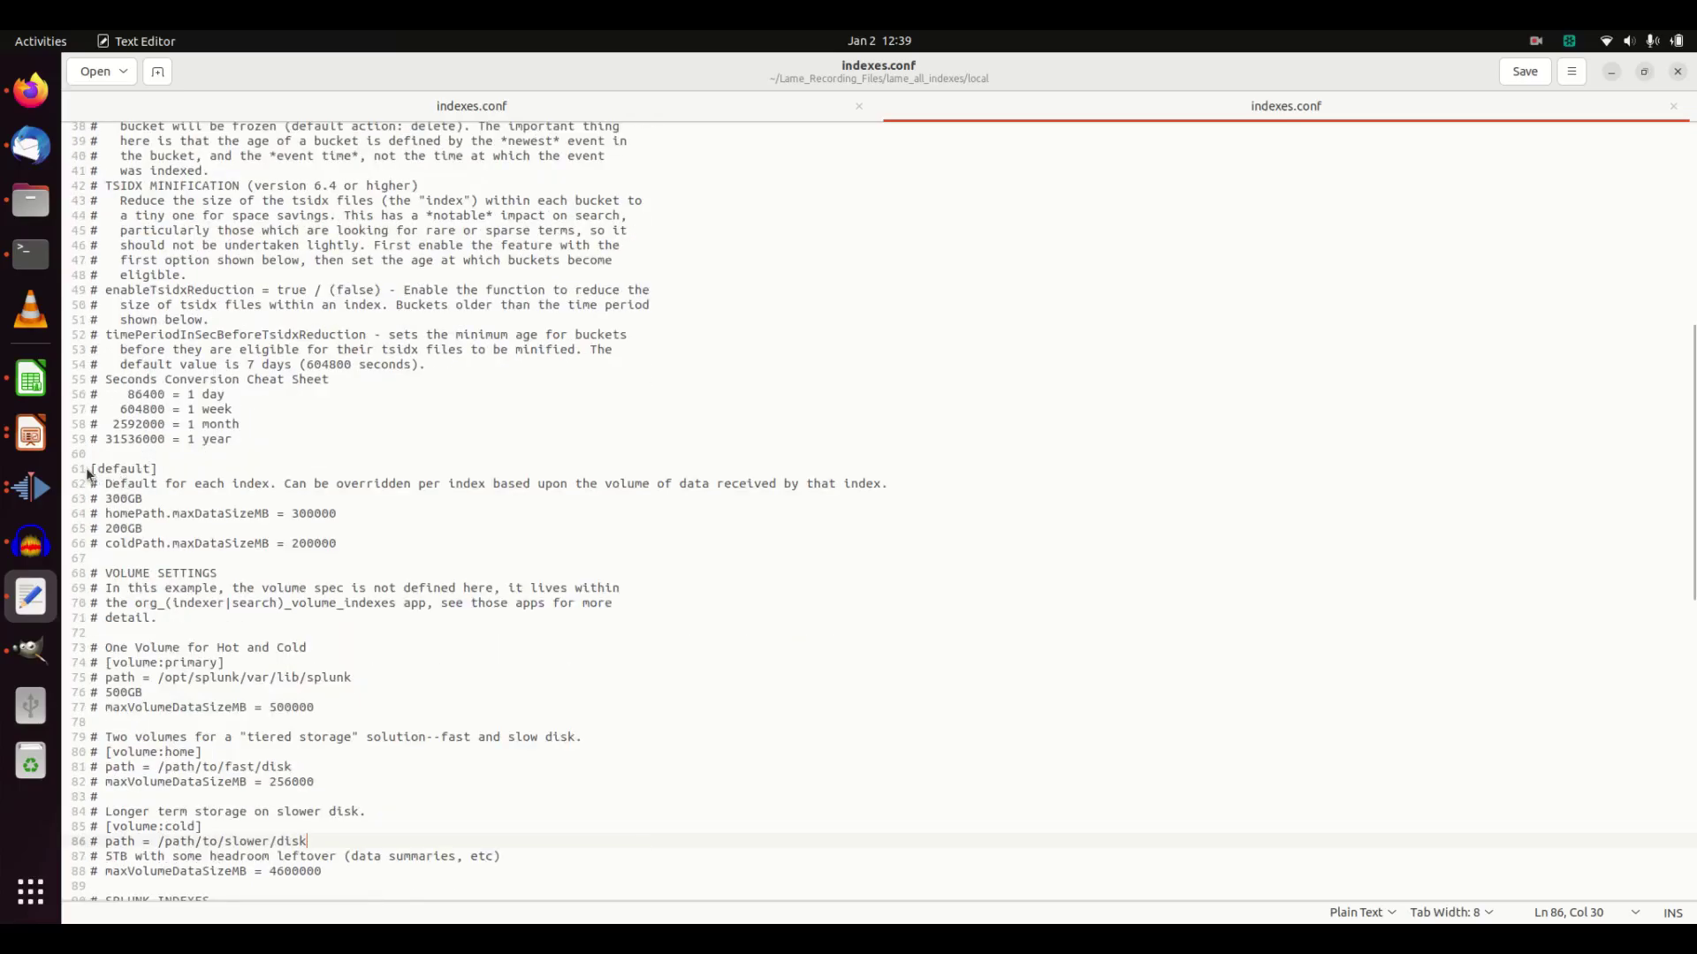
{"action": "left_click_drag", "start_coordinate": [91, 468], "coordinate": [163, 461]}
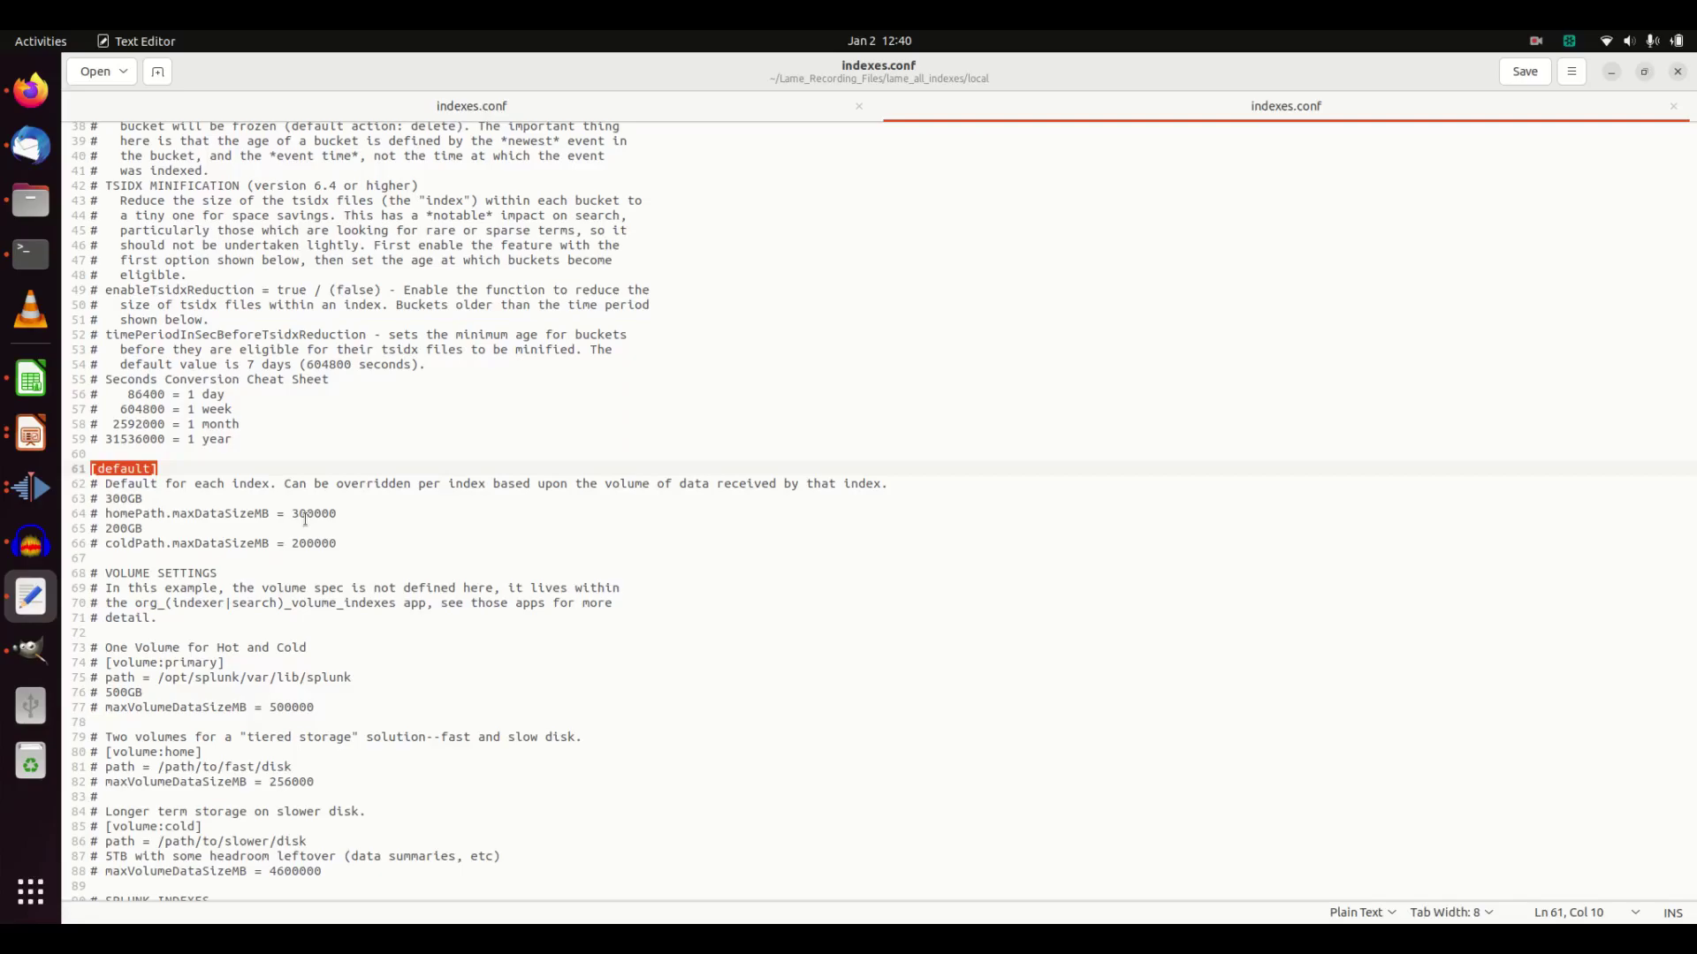
{"action": "left_click", "coordinate": [105, 510]}
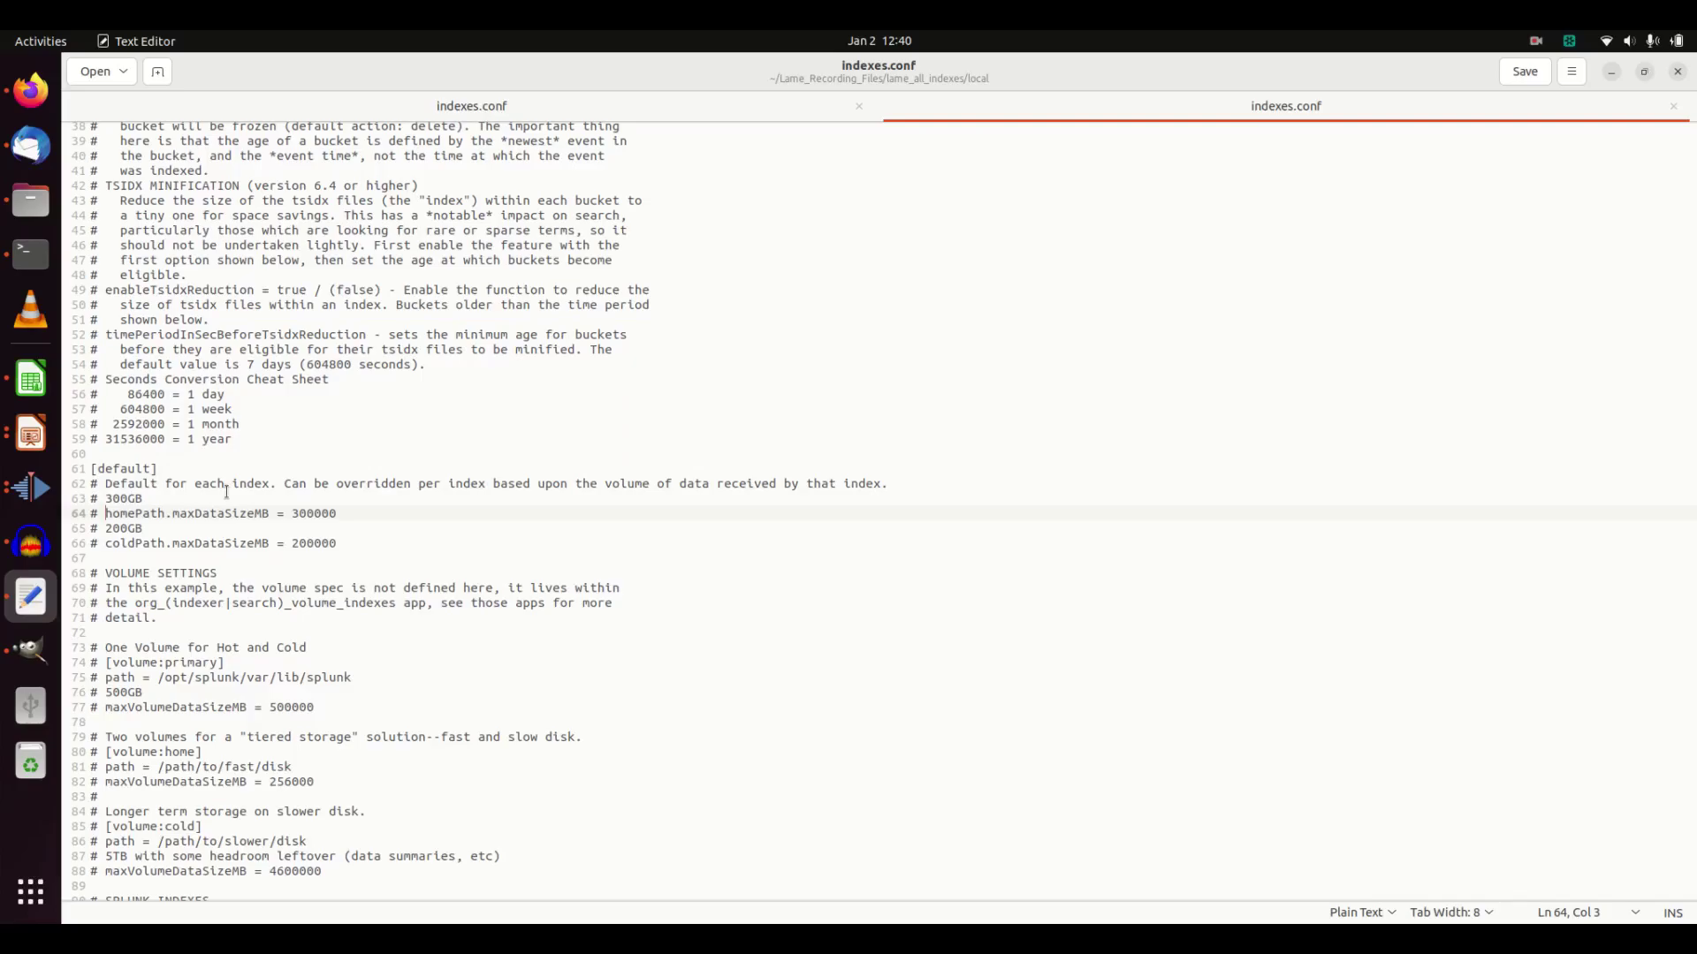
{"action": "left_click_drag", "start_coordinate": [292, 512], "coordinate": [340, 512]}
Step: Uncomment the homePath.maxDataSizeMB and coldPath.maxDataSizeMB lines in the [default] stanza
{"action": "left_click", "coordinate": [112, 513]}
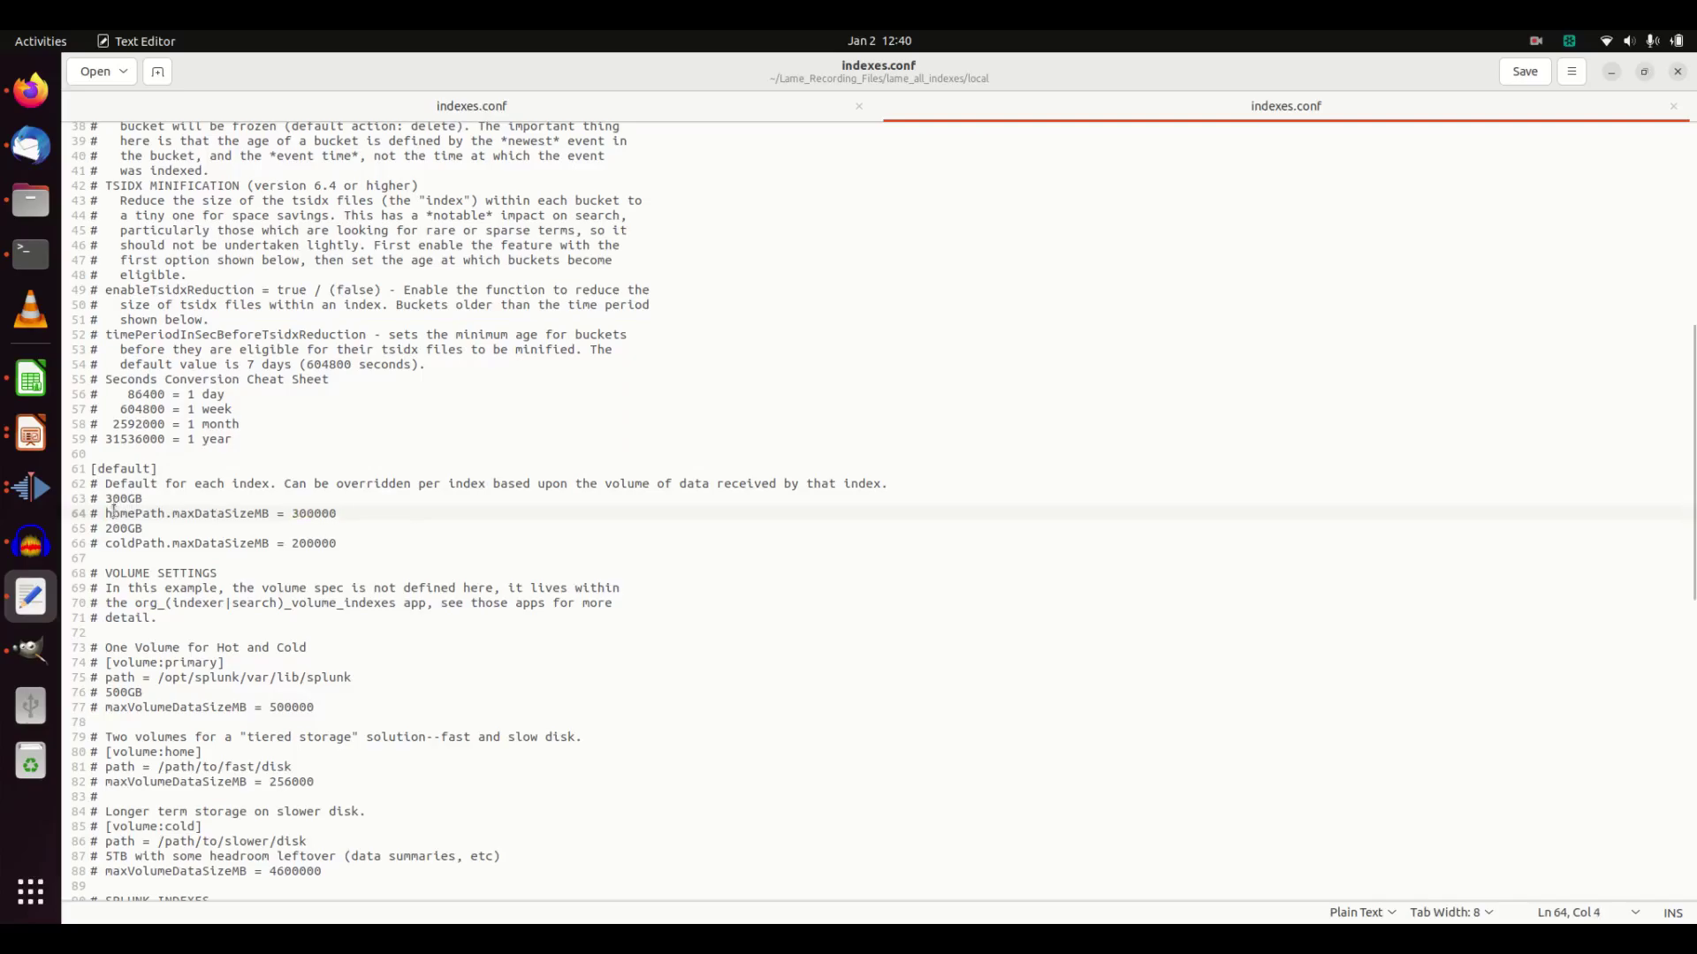
{"action": "key", "text": "Left"}
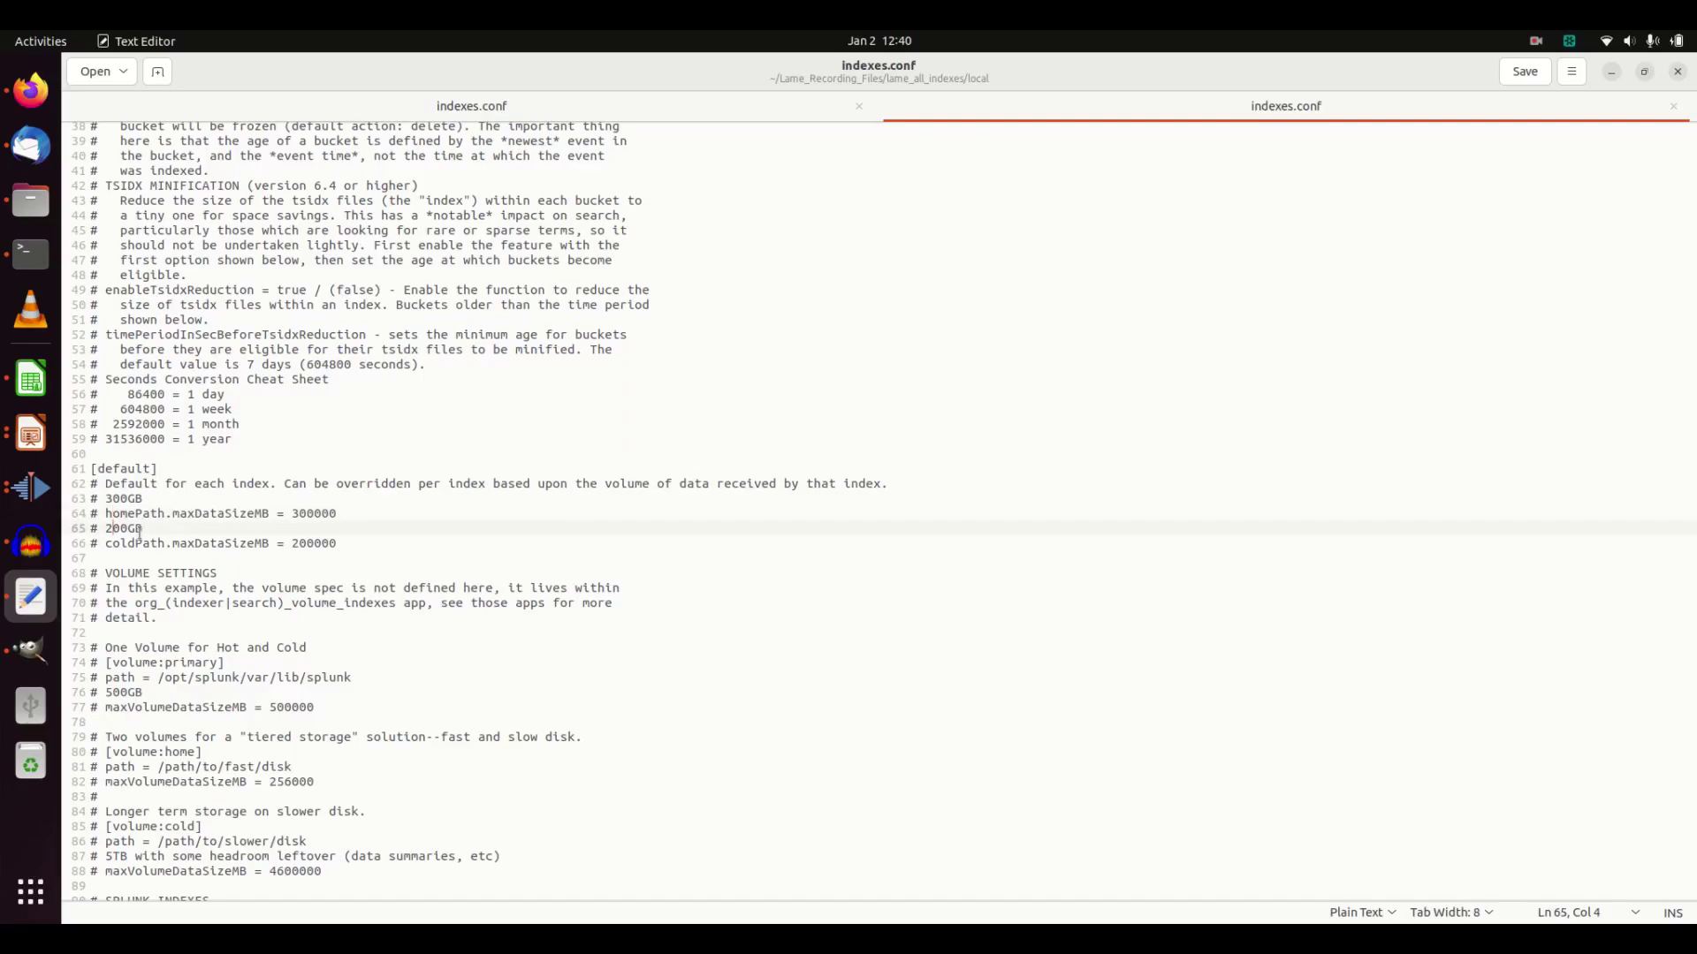
{"action": "key", "text": "BackSpace"}
{"action": "key", "text": "BackSpace"}
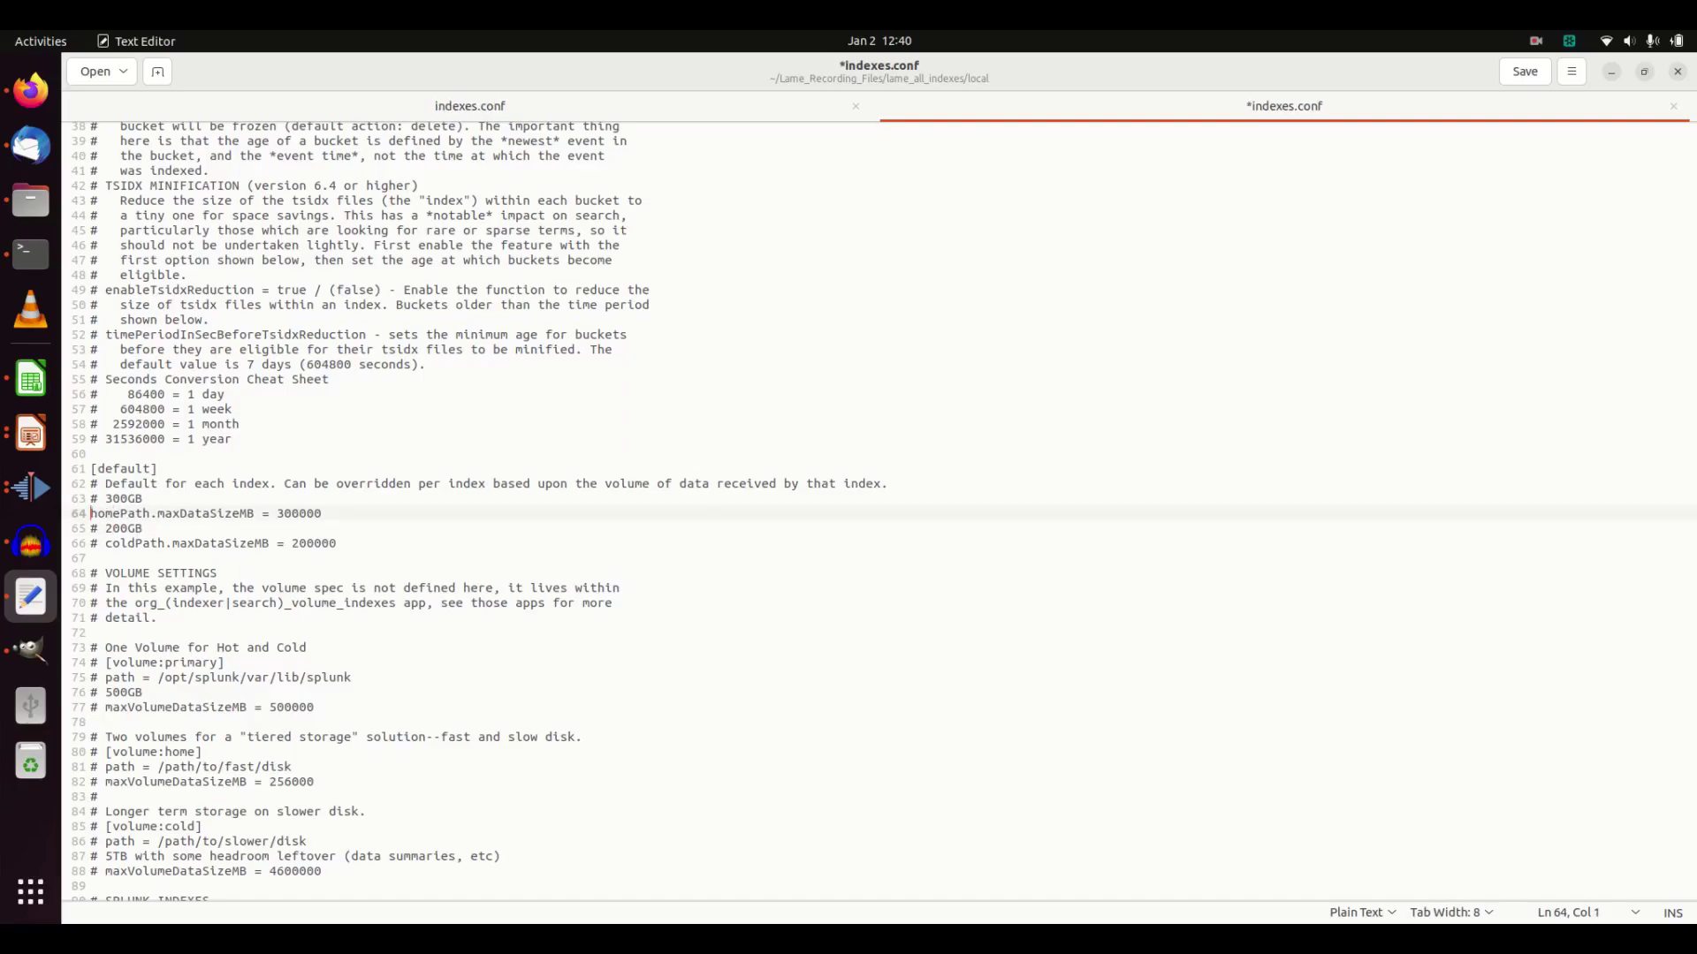
{"action": "key", "text": "Down"}
{"action": "key", "text": "Down"}
{"action": "key", "text": "BackSpace"}
{"action": "key", "text": "BackSpace"}
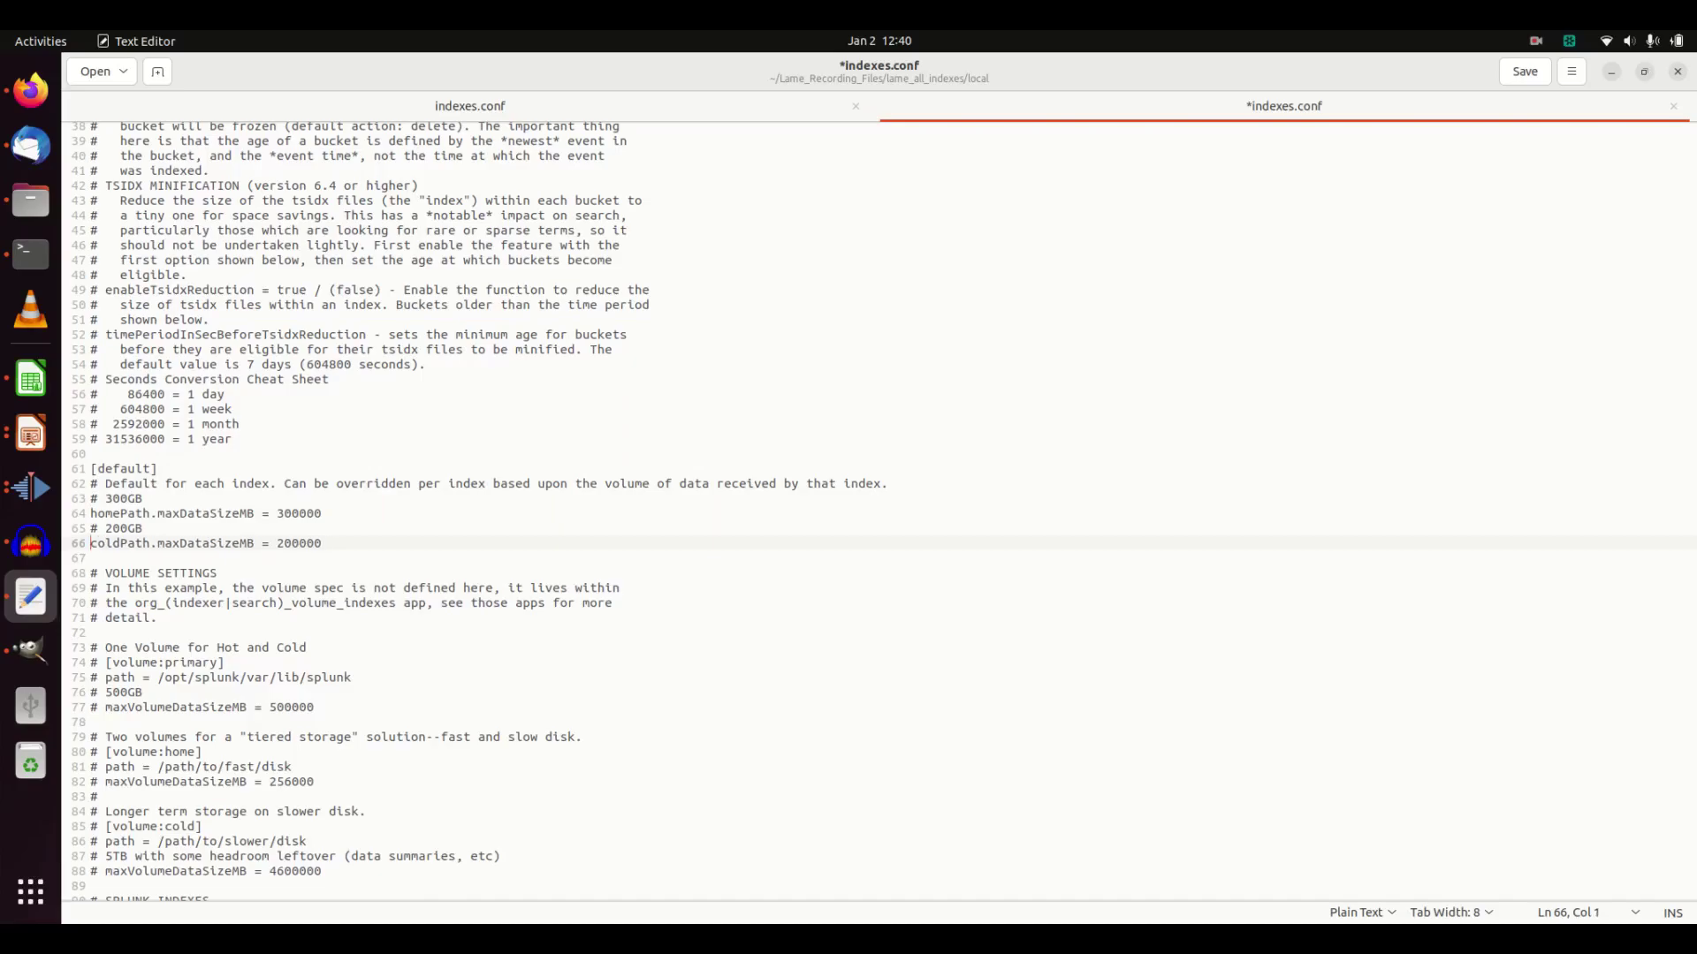
Step: Comment out the coldPath.maxDataSizeMB line in the [default] stanza again with a leading #
{"action": "key", "text": "Up"}
{"action": "key", "text": "Up"}
{"action": "key", "text": "Down"}
{"action": "key", "text": "Left"}
{"action": "key", "text": "Down"}
{"action": "type", "text": "#"}
{"action": "key", "text": "Up"}
{"action": "key", "text": "Up"}
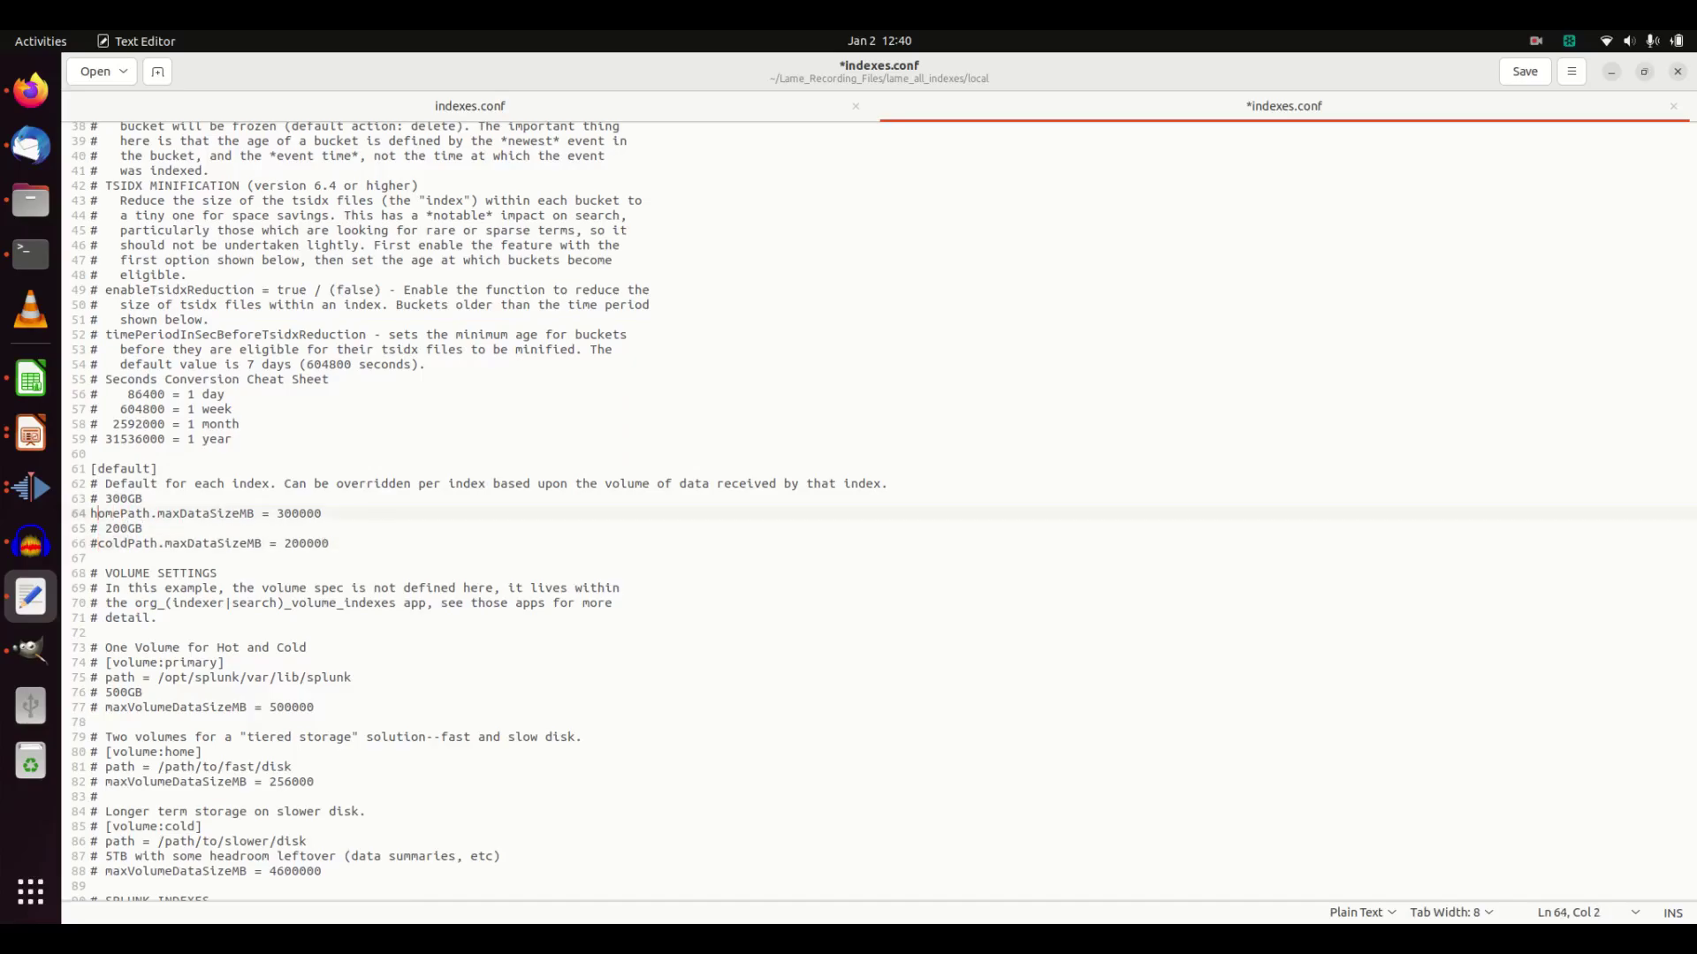
Step: Comment out the homePath.maxDataSizeMB line in the [default] stanza again with a leading #, keeping it directly below the 300GB comment
{"action": "key", "text": "Right"}
{"action": "key", "text": "Right"}
{"action": "key", "text": "Right"}
{"action": "key", "text": "Right"}
{"action": "key", "text": "Right"}
{"action": "key", "text": "Right"}
{"action": "key", "text": "Right"}
{"action": "left_click", "coordinate": [107, 518]}
{"action": "key", "text": "Left"}
{"action": "key", "text": "Left"}
{"action": "key", "text": "Return"}
{"action": "type", "text": "#"}
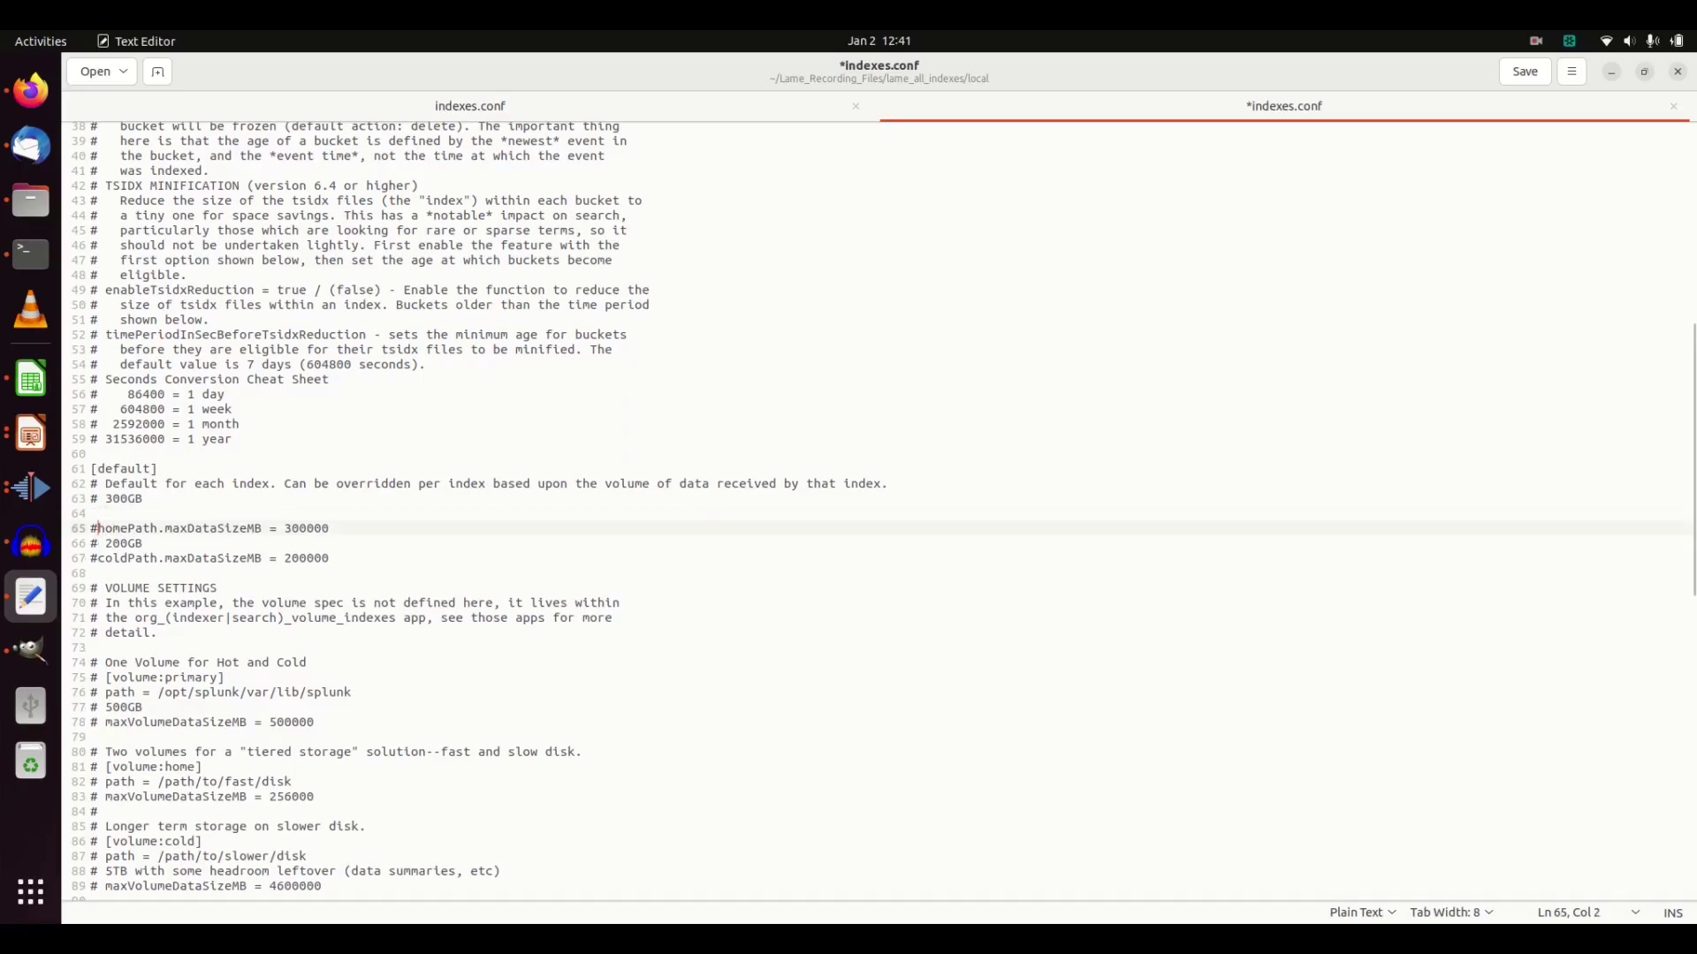
{"action": "key", "text": "BackSpace"}
{"action": "key", "text": "BackSpace"}
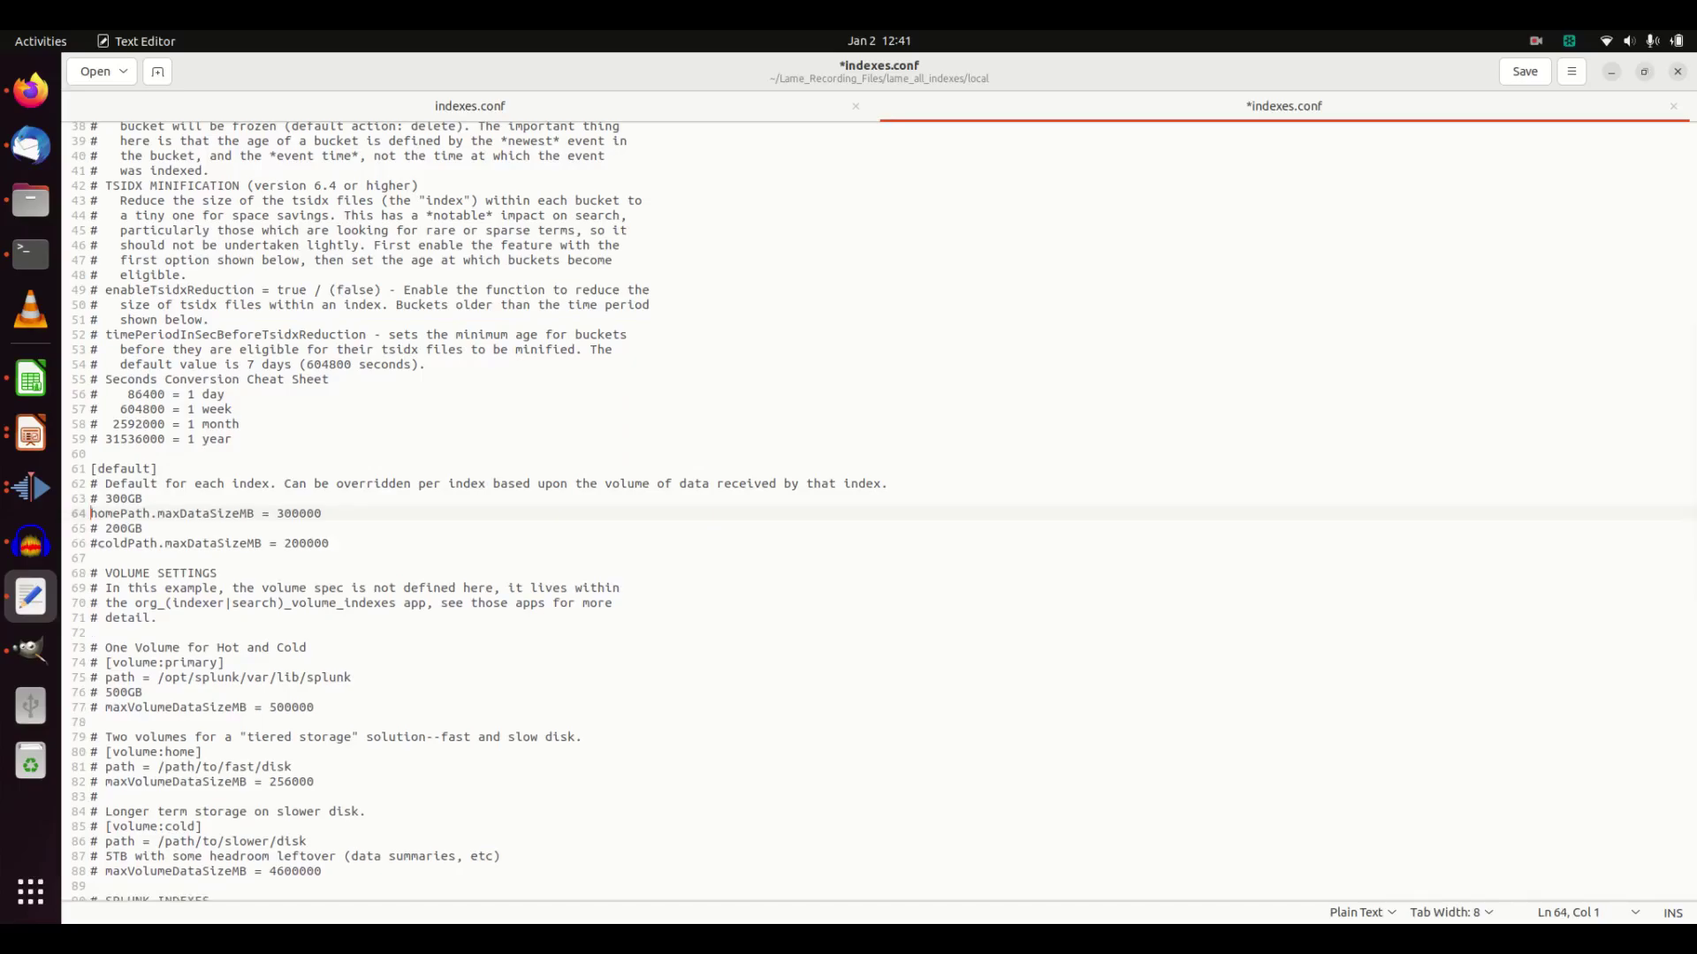
{"action": "type", "text": "#"}
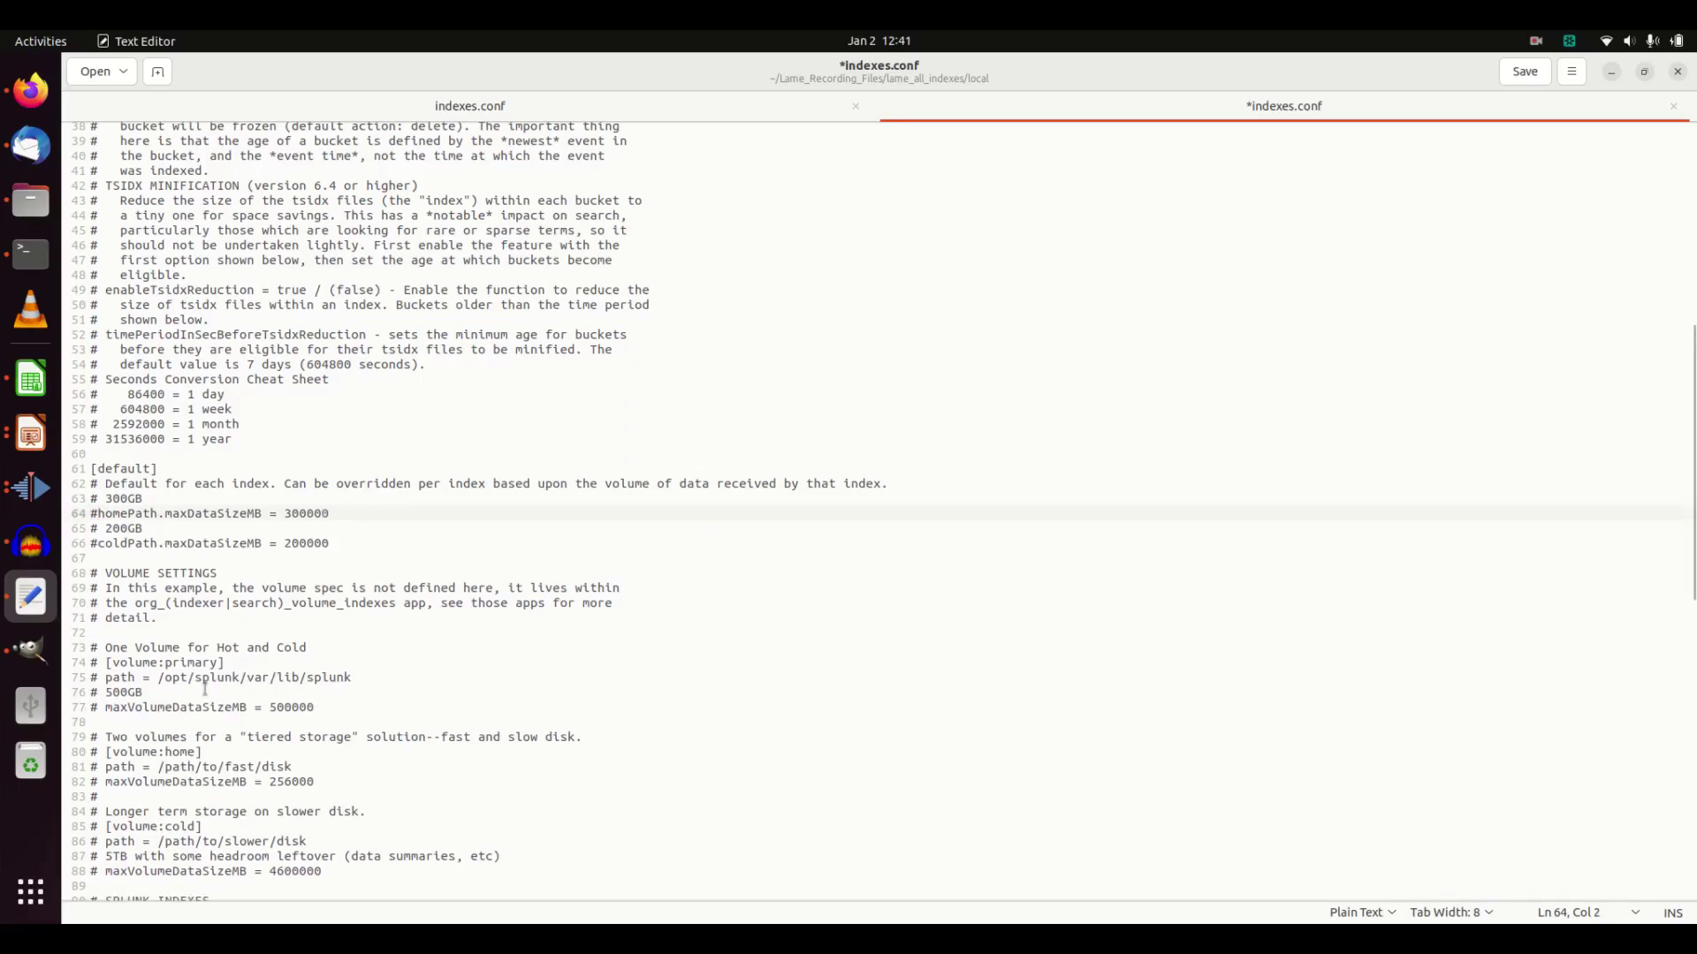
Step: Compare the commented [volume:primary] example in the lame_all_indexes indexes.conf with the volume stanzas in the lame_volume_indexes indexes.conf
{"action": "scroll", "coordinate": [172, 664], "scroll_direction": "down", "scroll_amount": 1}
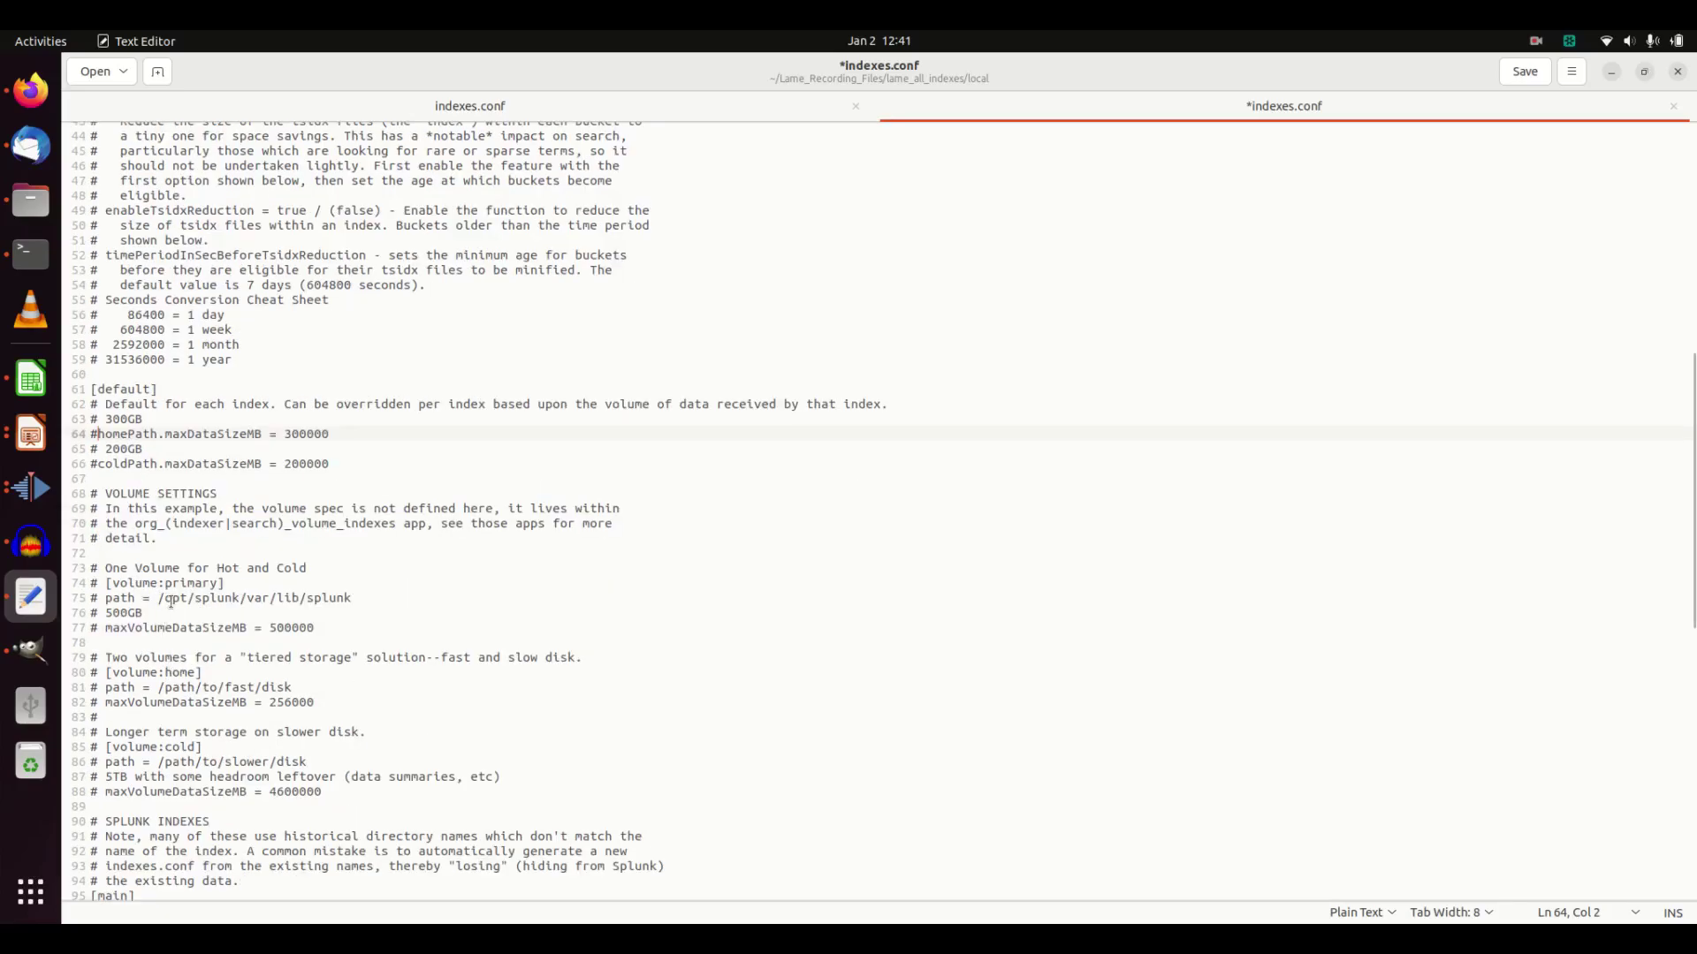
{"action": "double_click", "coordinate": [144, 584]}
{"action": "left_click", "coordinate": [145, 585]}
{"action": "left_click", "coordinate": [508, 110]}
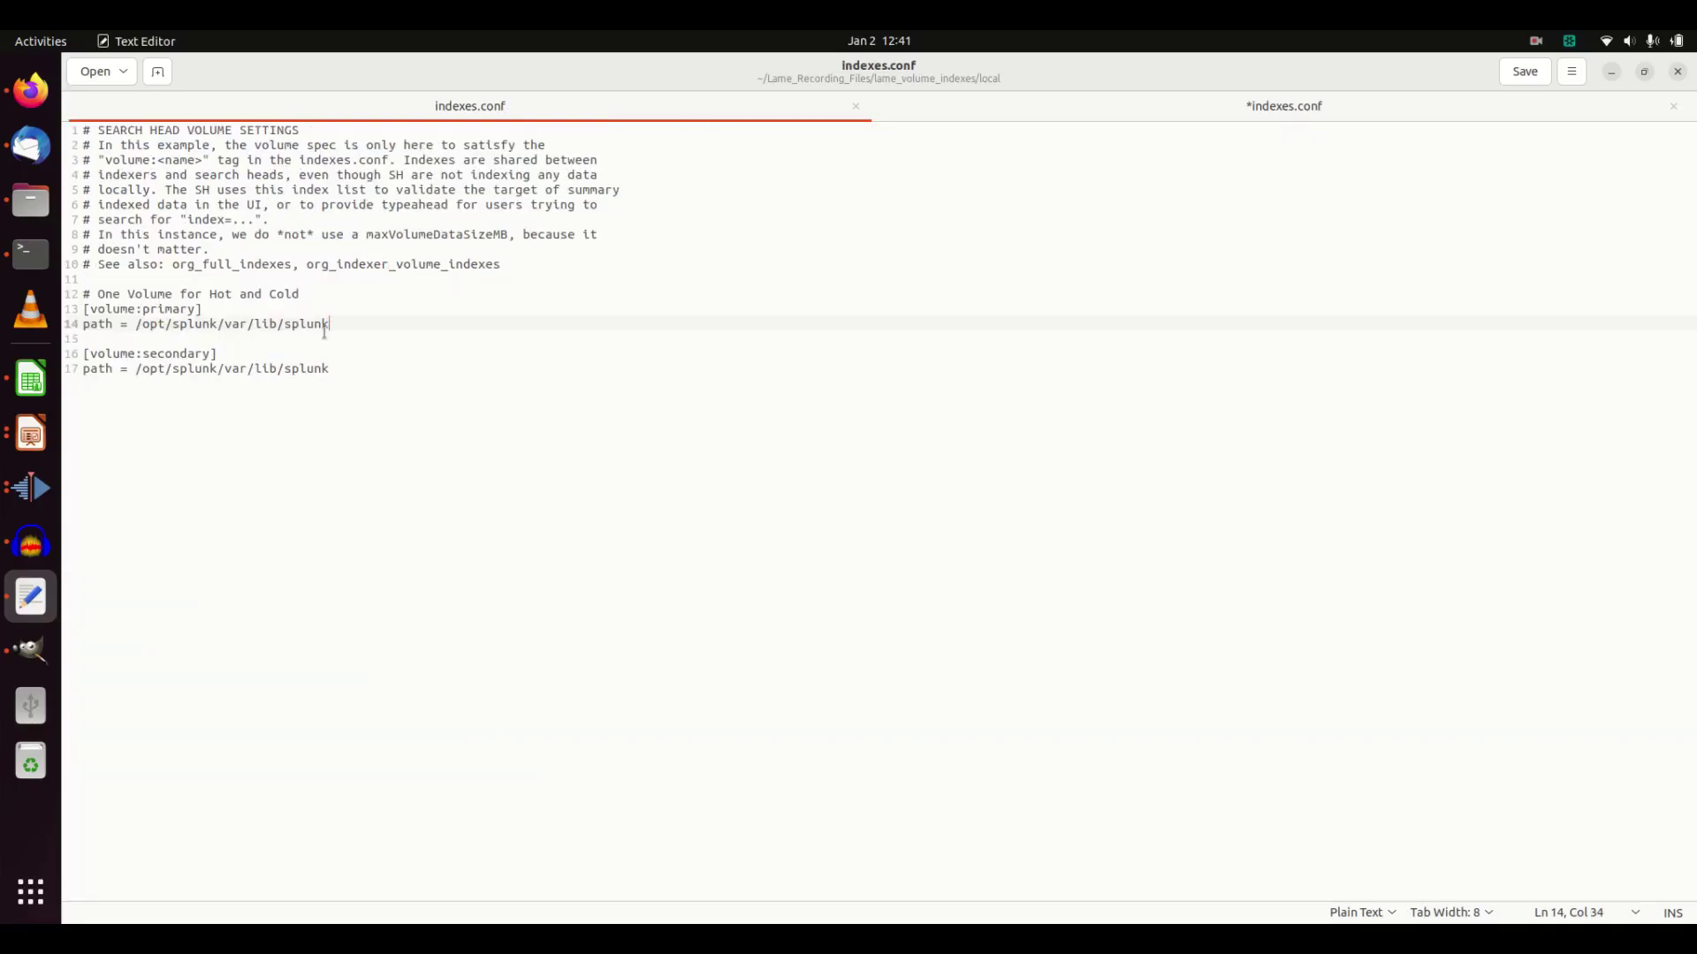
{"action": "left_click", "coordinate": [1141, 108]}
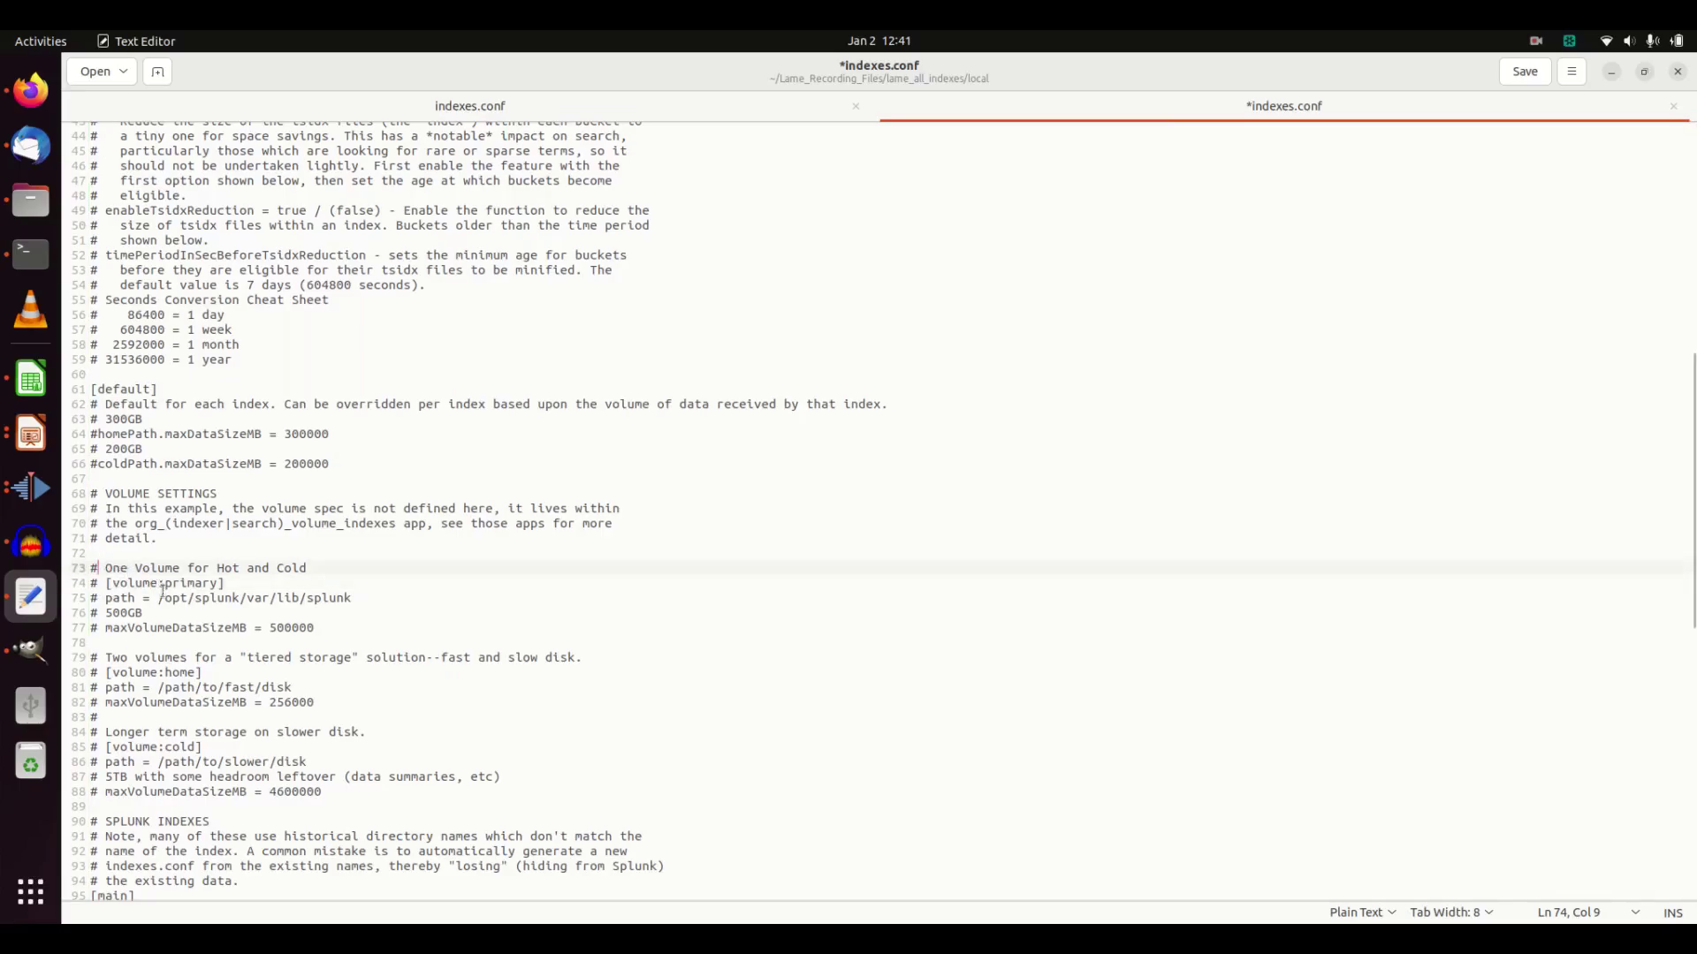
Step: Highlight the primary volume name and its maxVolumeDataSizeMB value in the commented one-volume example
{"action": "left_click", "coordinate": [177, 618]}
{"action": "double_click", "coordinate": [300, 628]}
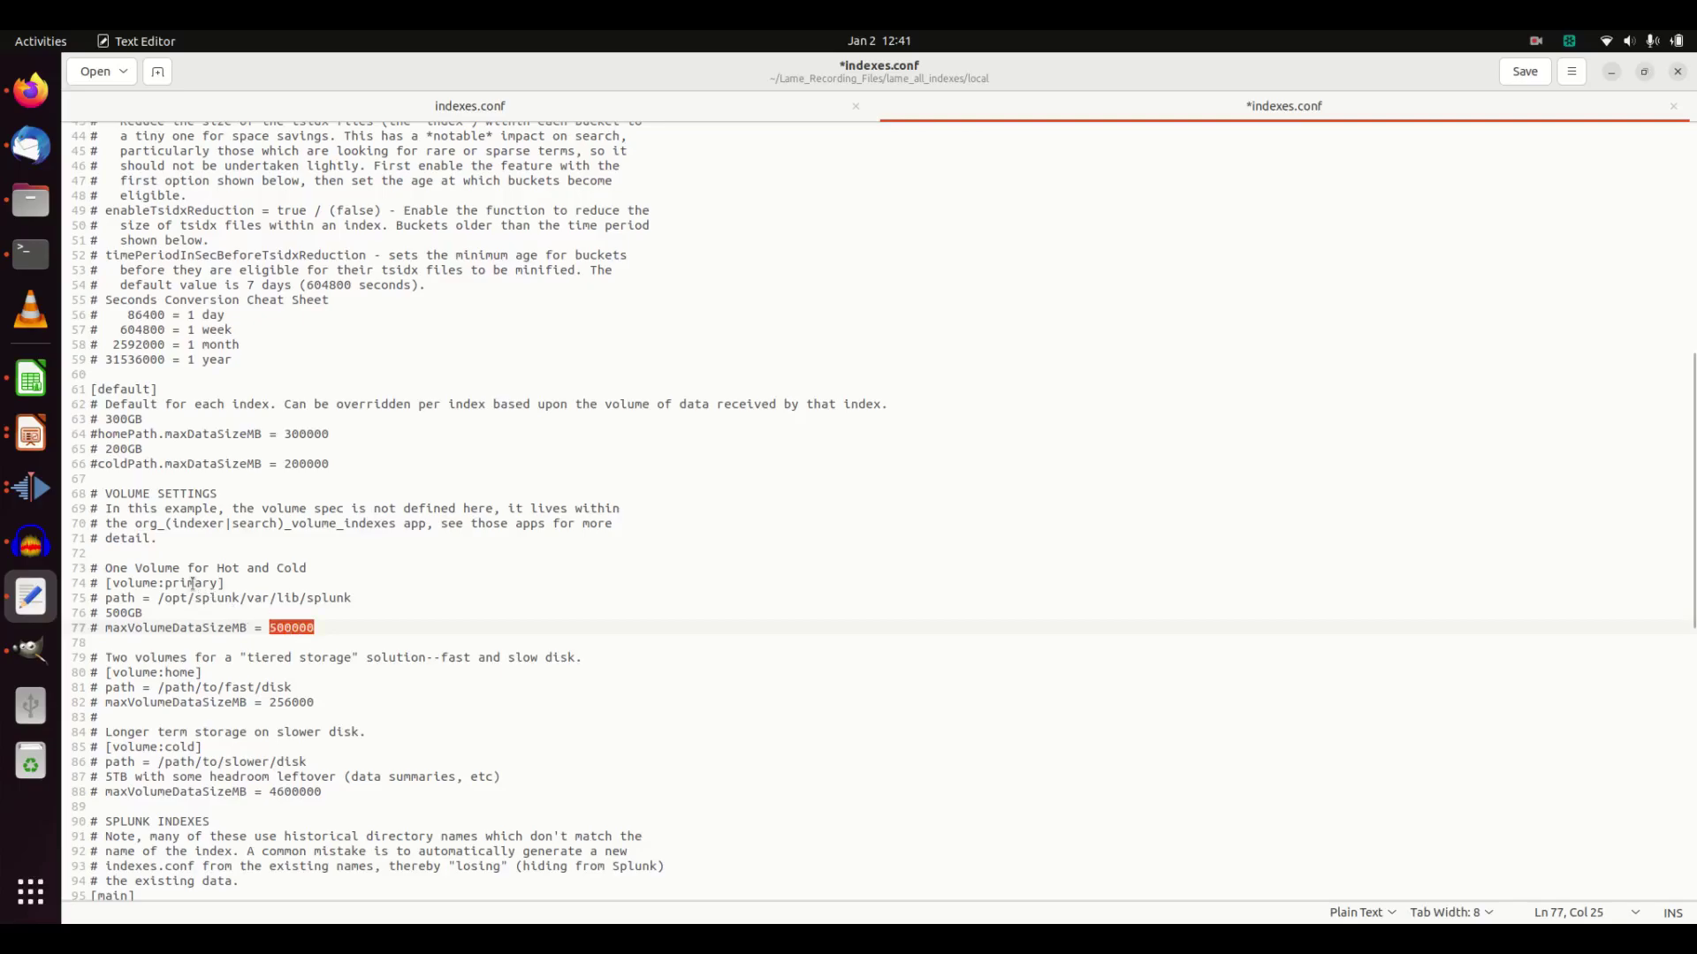
{"action": "double_click", "coordinate": [192, 585]}
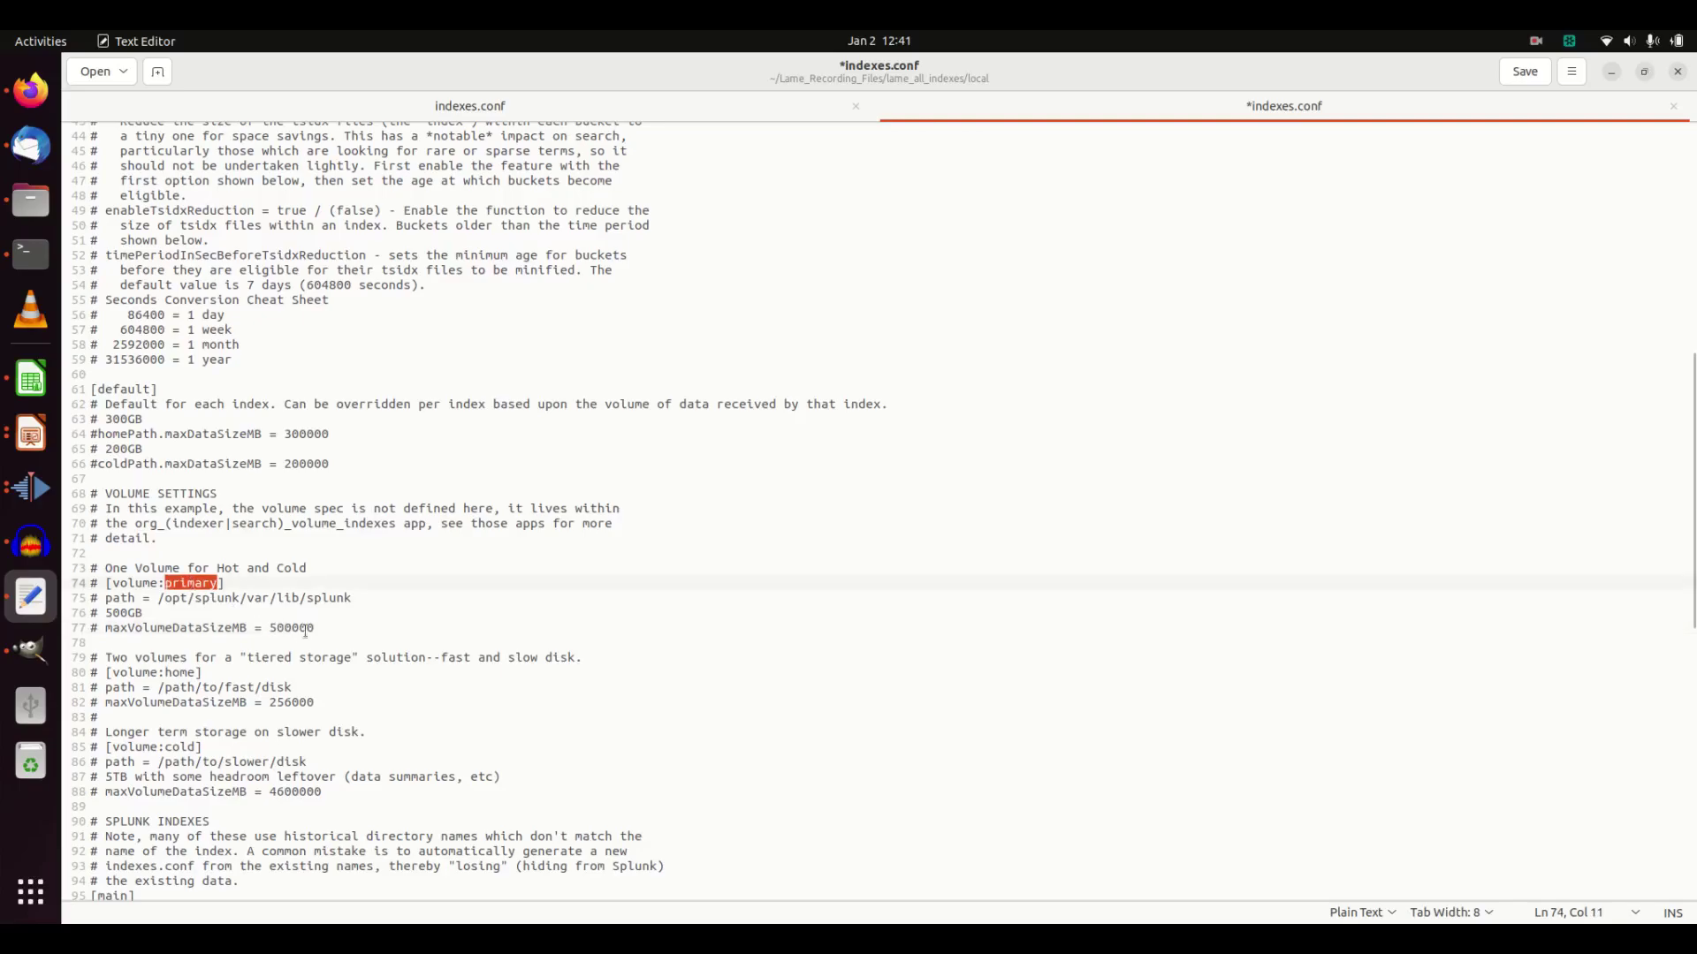
{"action": "double_click", "coordinate": [271, 628]}
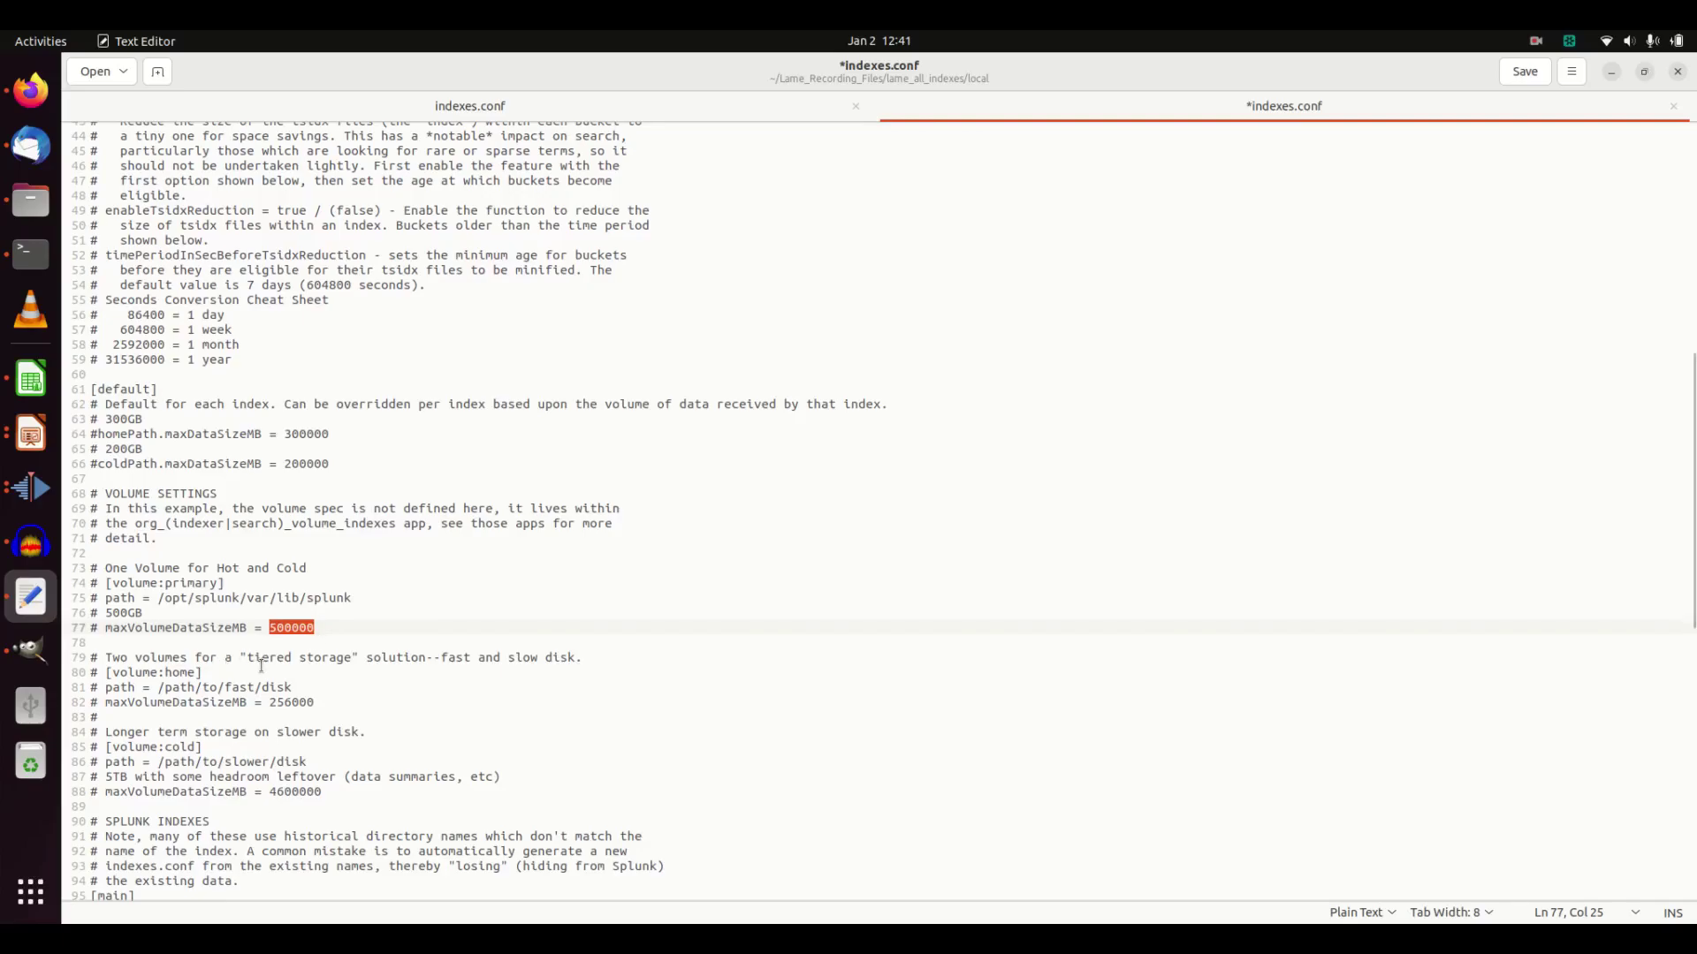
Step: Examine the commented tiered-storage volume examples and the Splunk index stanzas from [main] onward
{"action": "scroll", "coordinate": [261, 665], "scroll_direction": "down", "scroll_amount": 3}
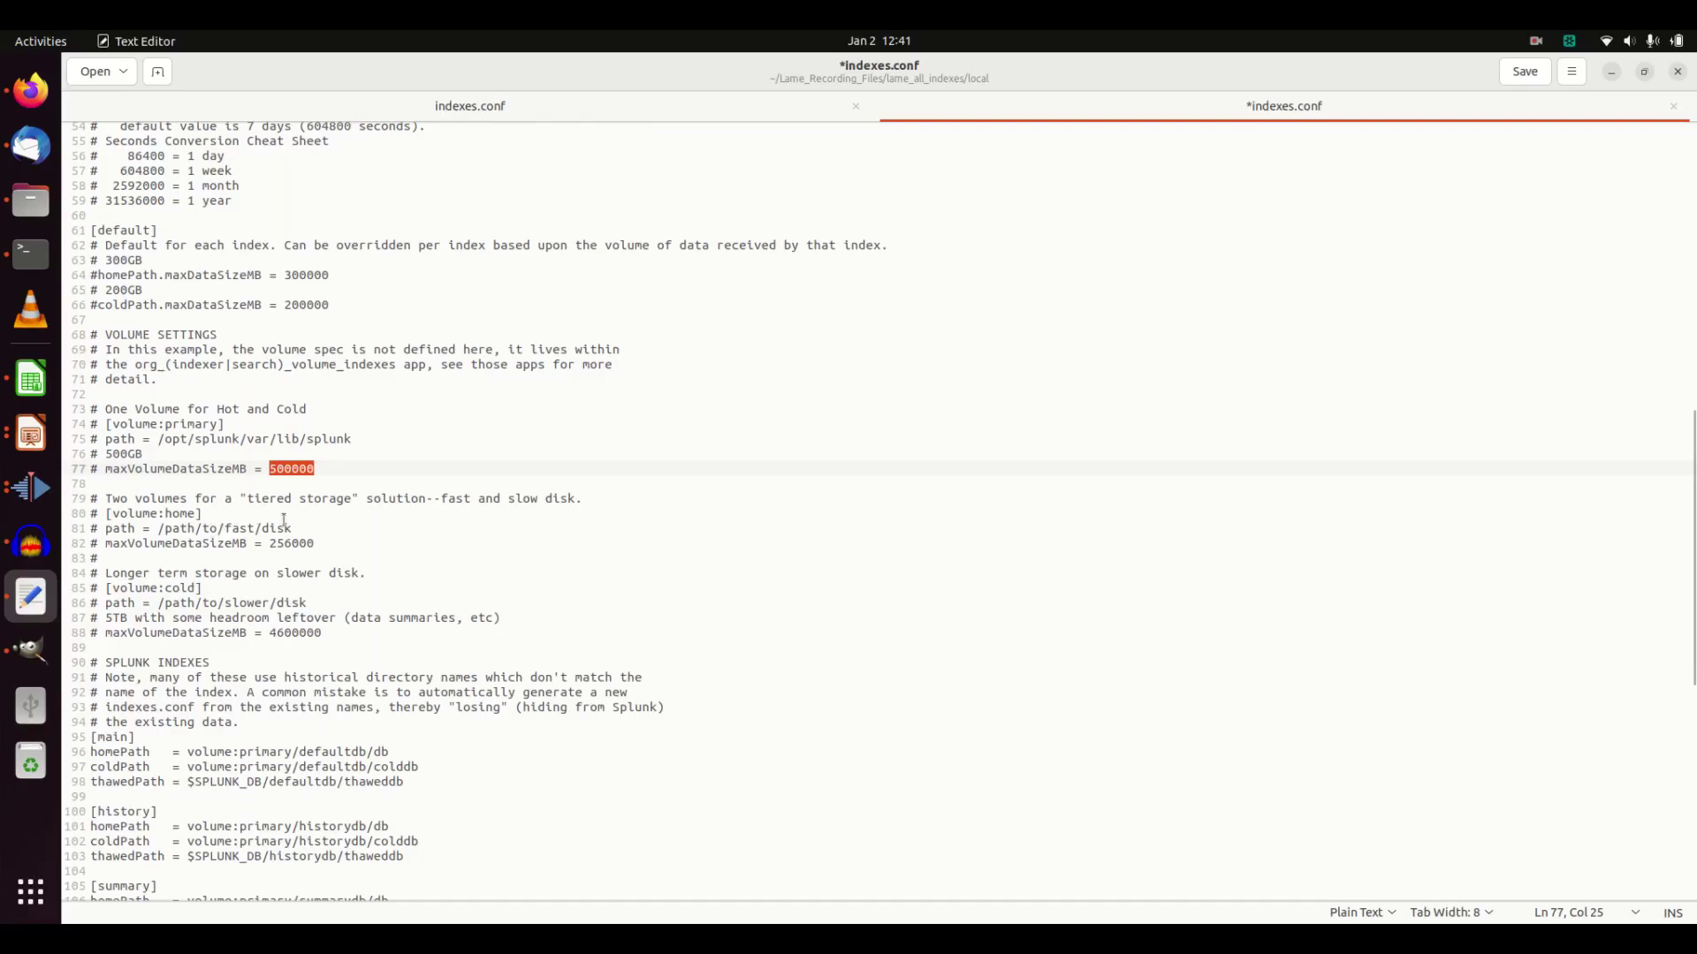
{"action": "scroll", "coordinate": [267, 512], "scroll_direction": "down", "scroll_amount": 2}
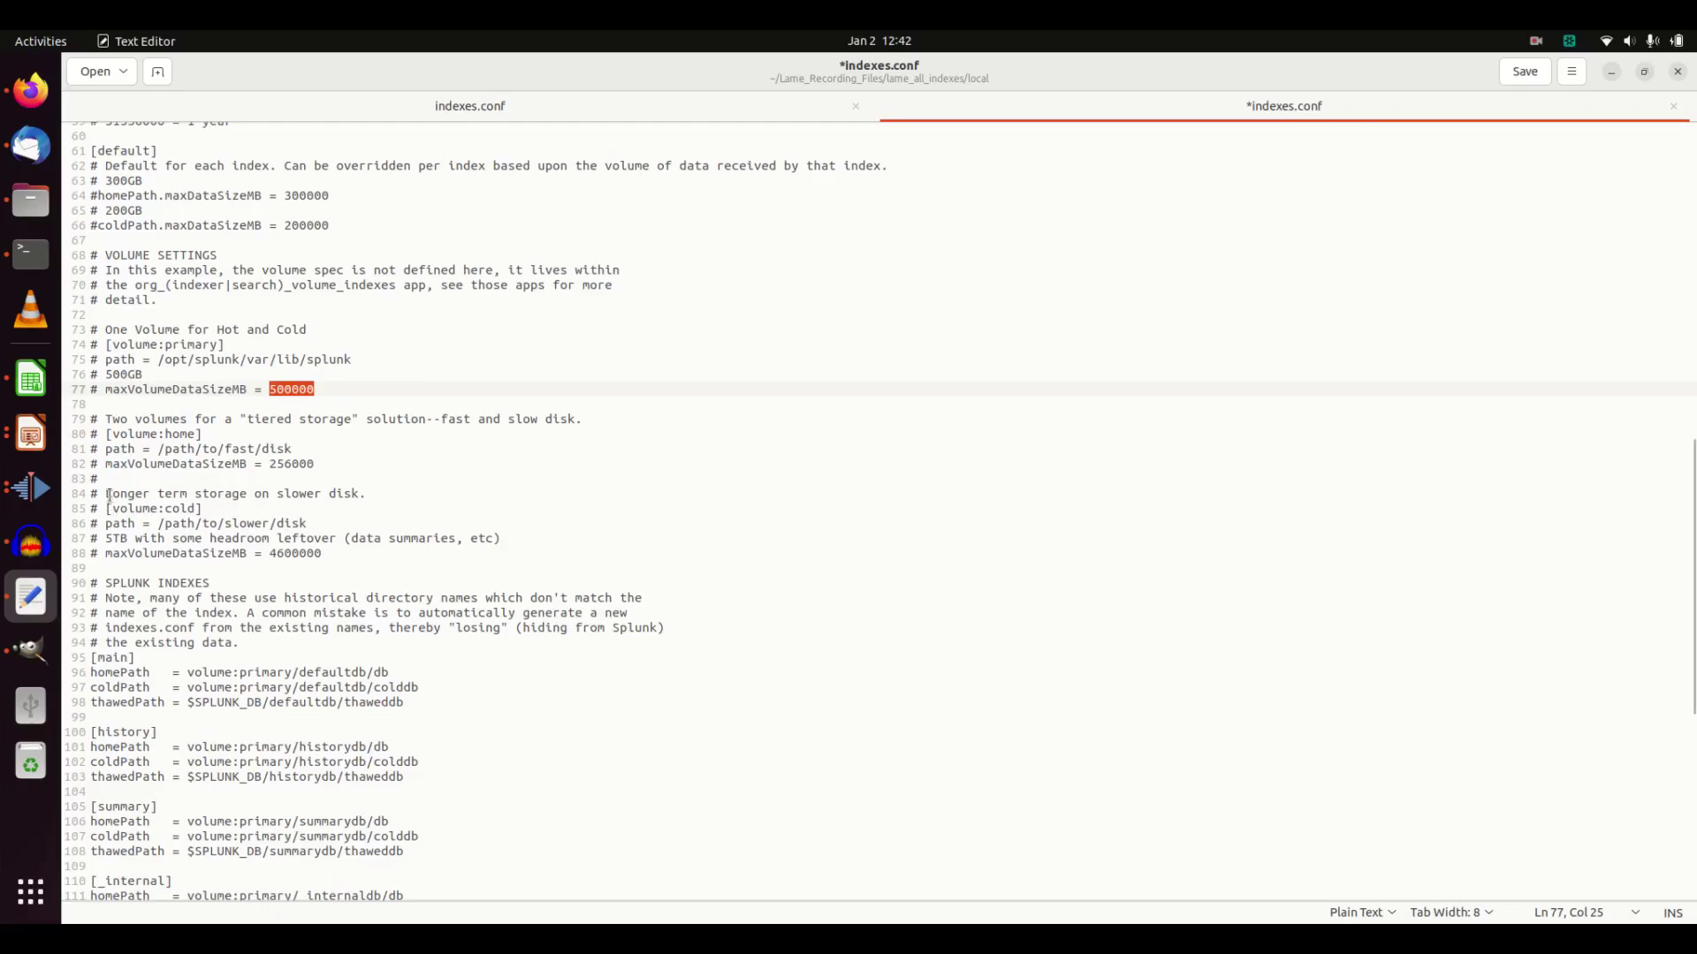
{"action": "scroll", "coordinate": [204, 530], "scroll_direction": "down", "scroll_amount": 3}
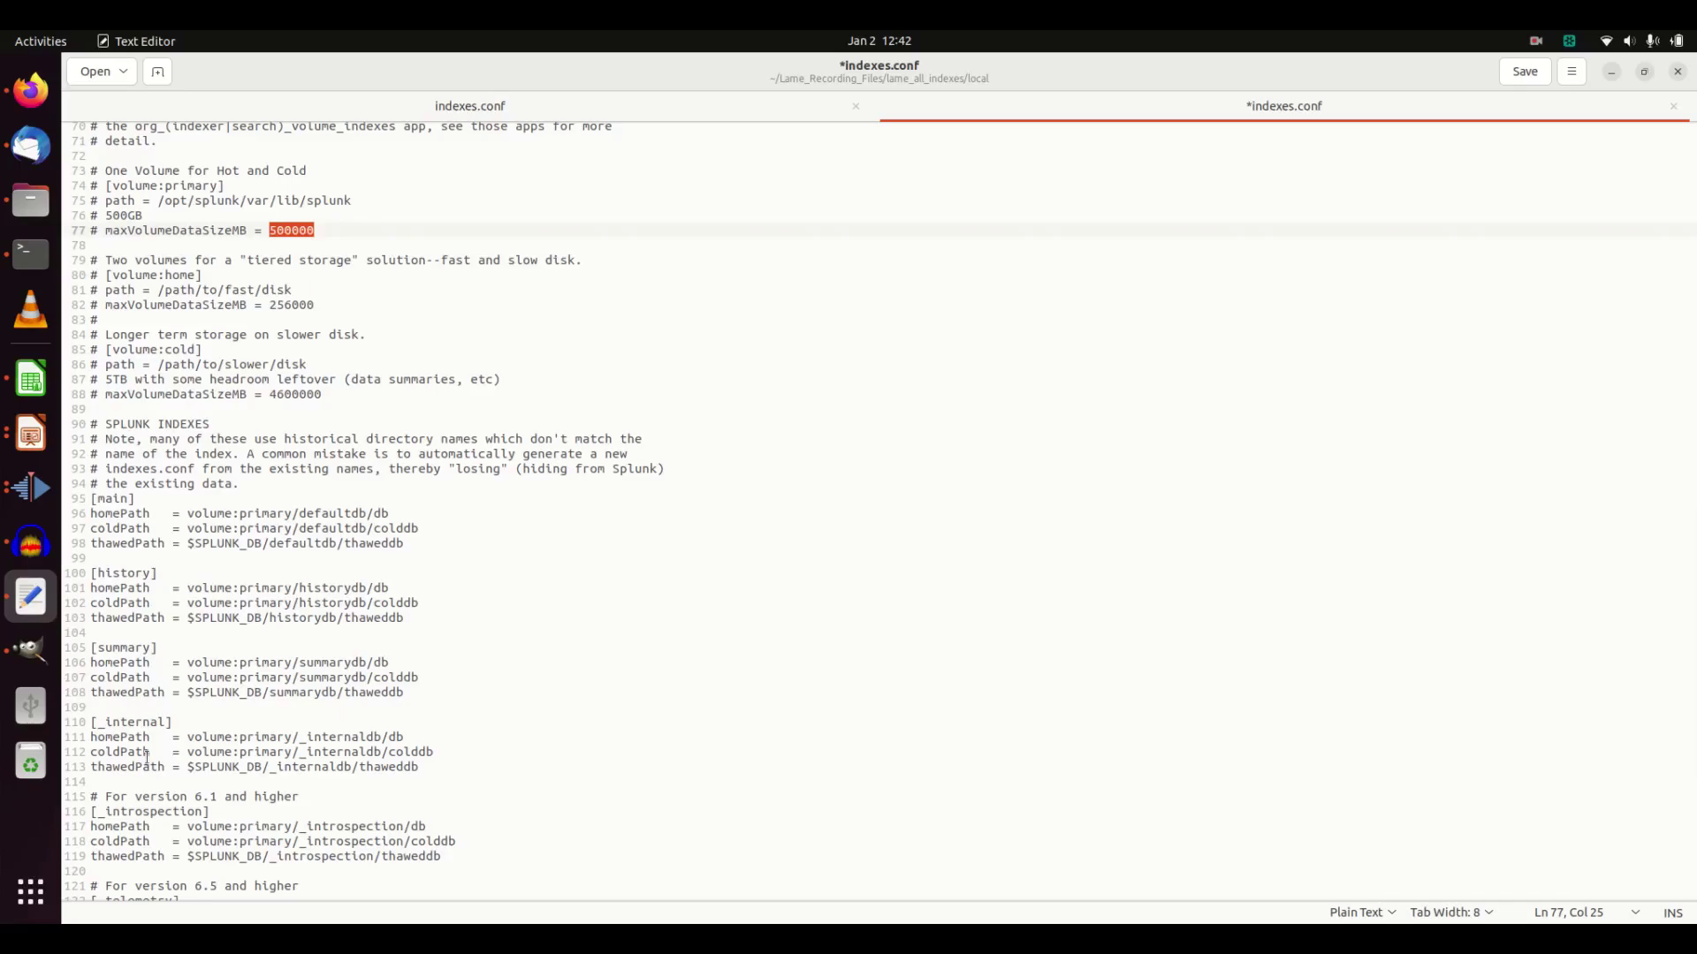
{"action": "left_click", "coordinate": [152, 500]}
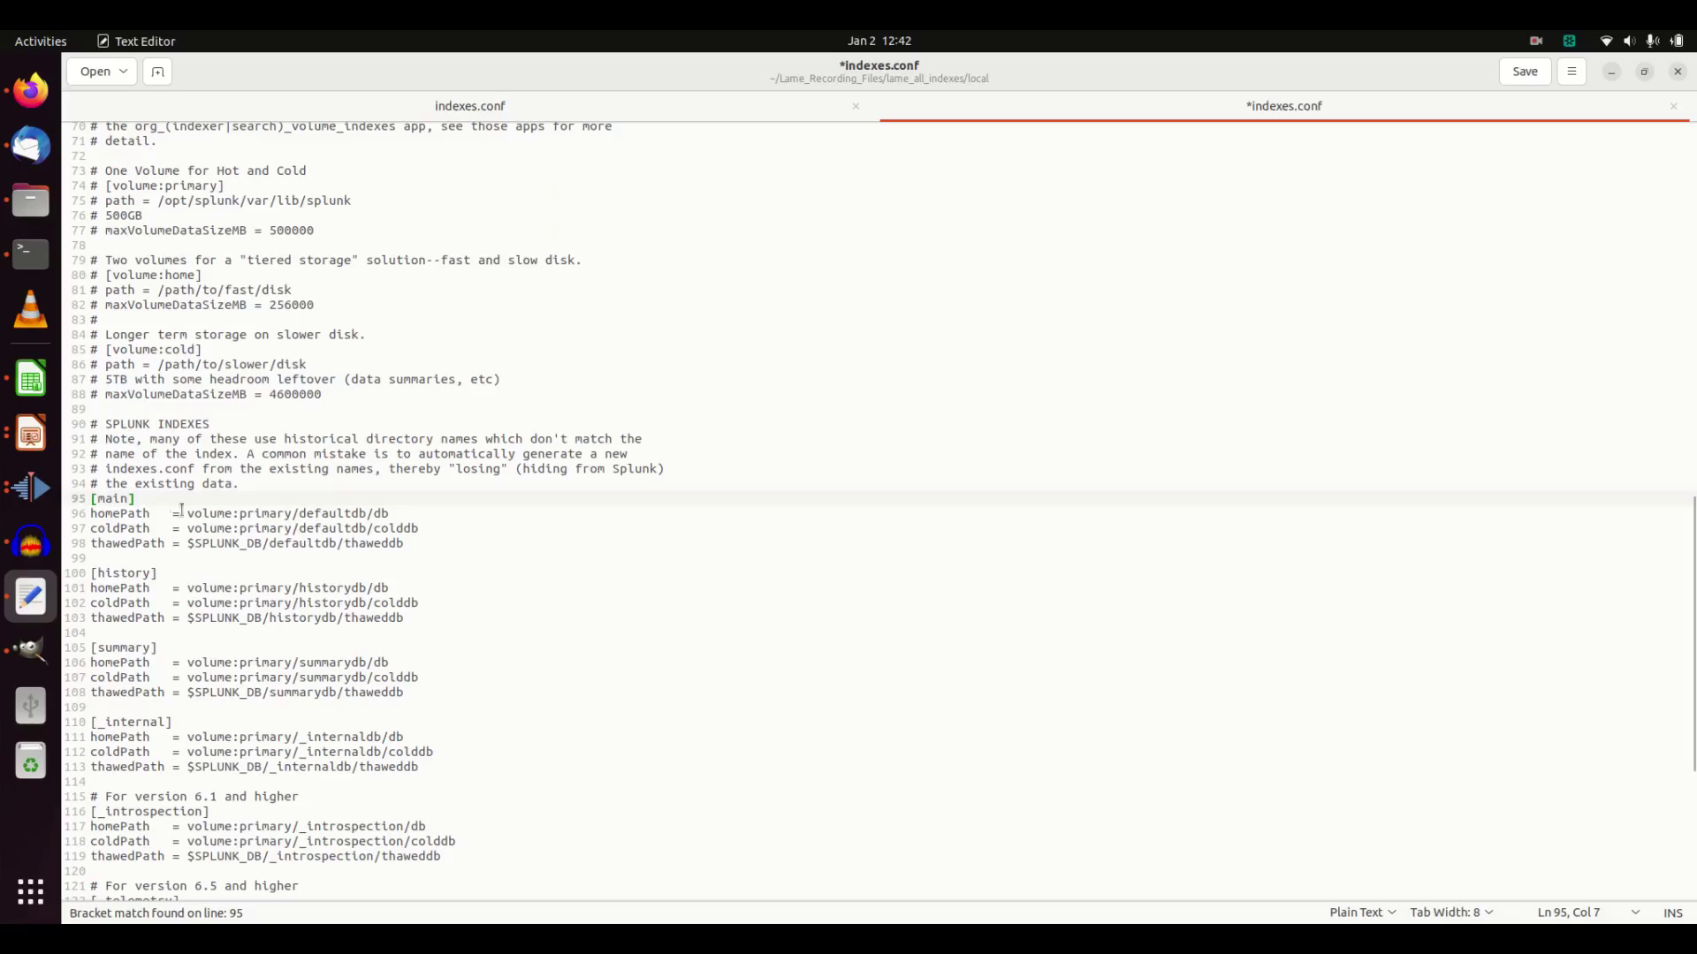
{"action": "scroll", "coordinate": [171, 507], "scroll_direction": "down", "scroll_amount": 7}
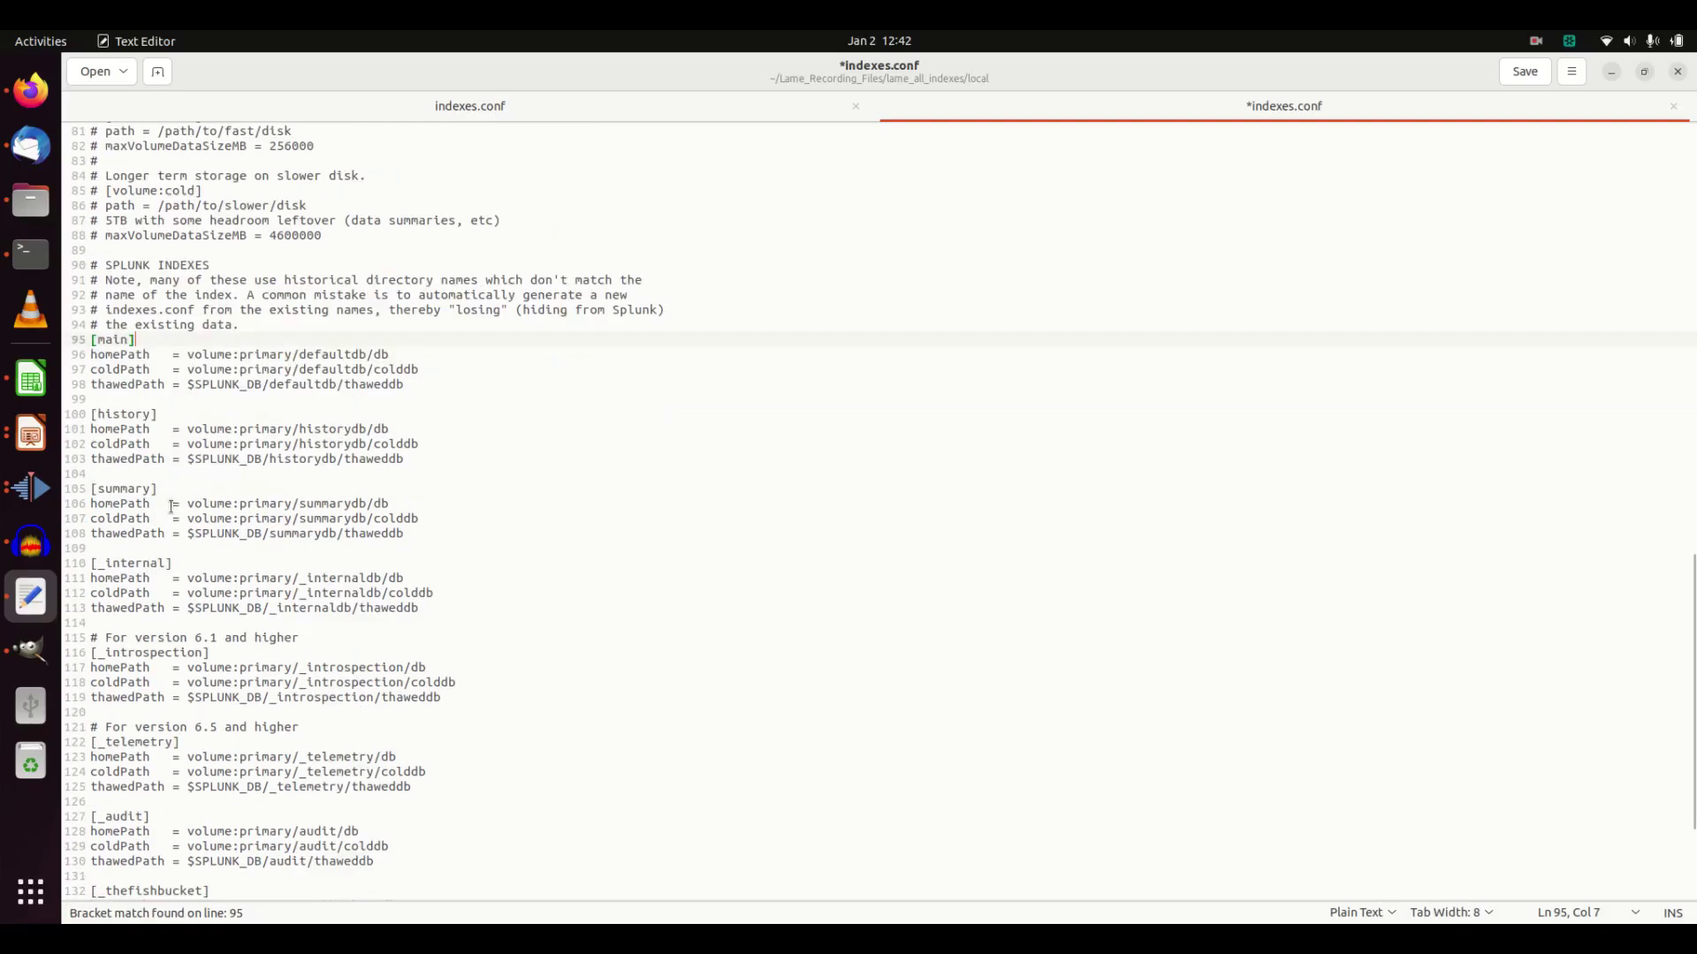
{"action": "scroll", "coordinate": [177, 513], "scroll_direction": "up", "scroll_amount": 6}
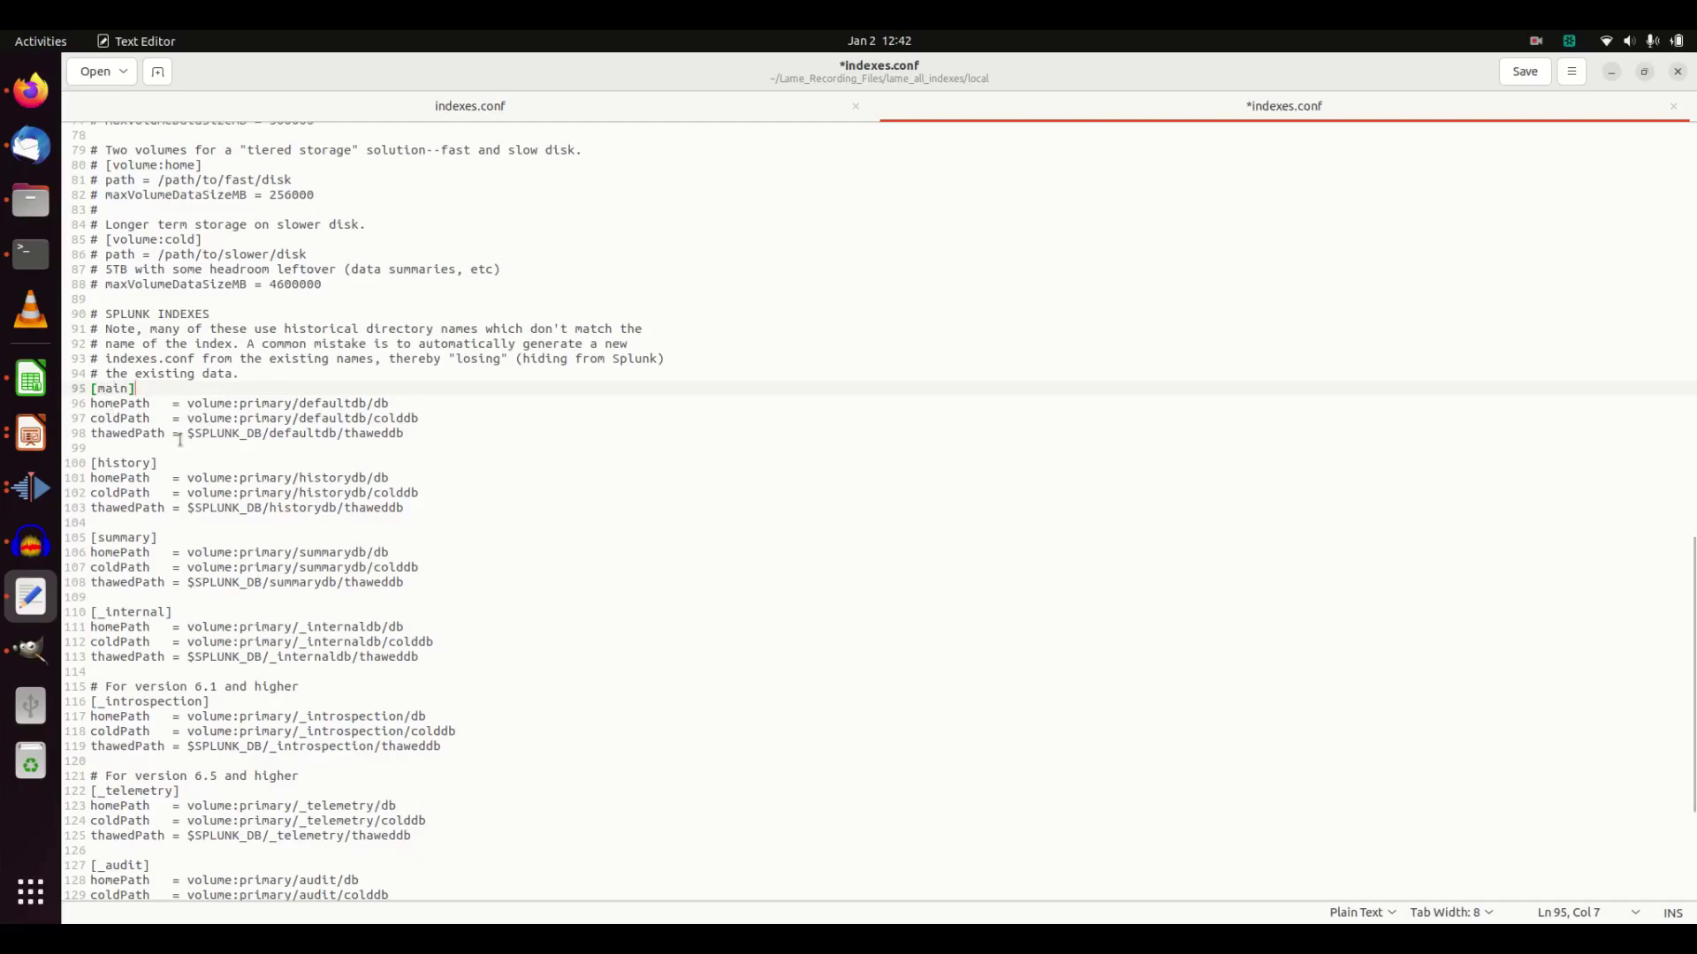
Step: Review the parameter descriptions at the start of the lame_all_indexes indexes.conf, and return to the end of the [main] stanza
{"action": "scroll", "coordinate": [247, 447], "scroll_direction": "up", "scroll_amount": 5}
{"action": "scroll", "coordinate": [247, 447], "scroll_direction": "up", "scroll_amount": 20}
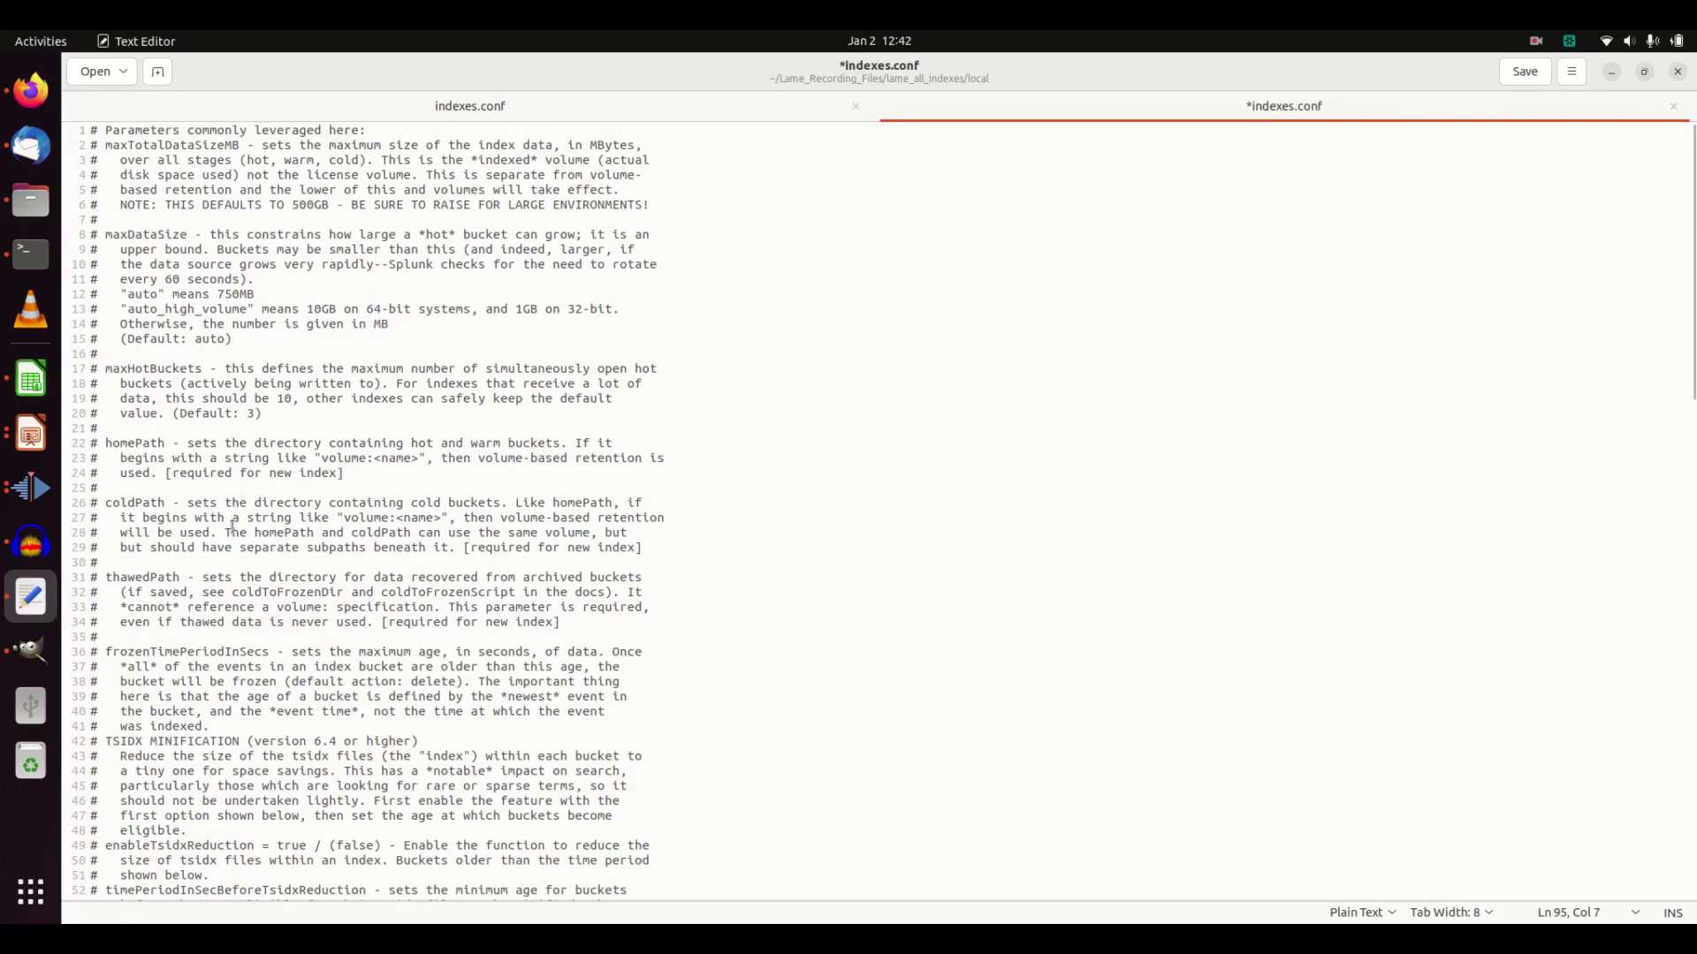
{"action": "scroll", "coordinate": [245, 543], "scroll_direction": "down", "scroll_amount": 4}
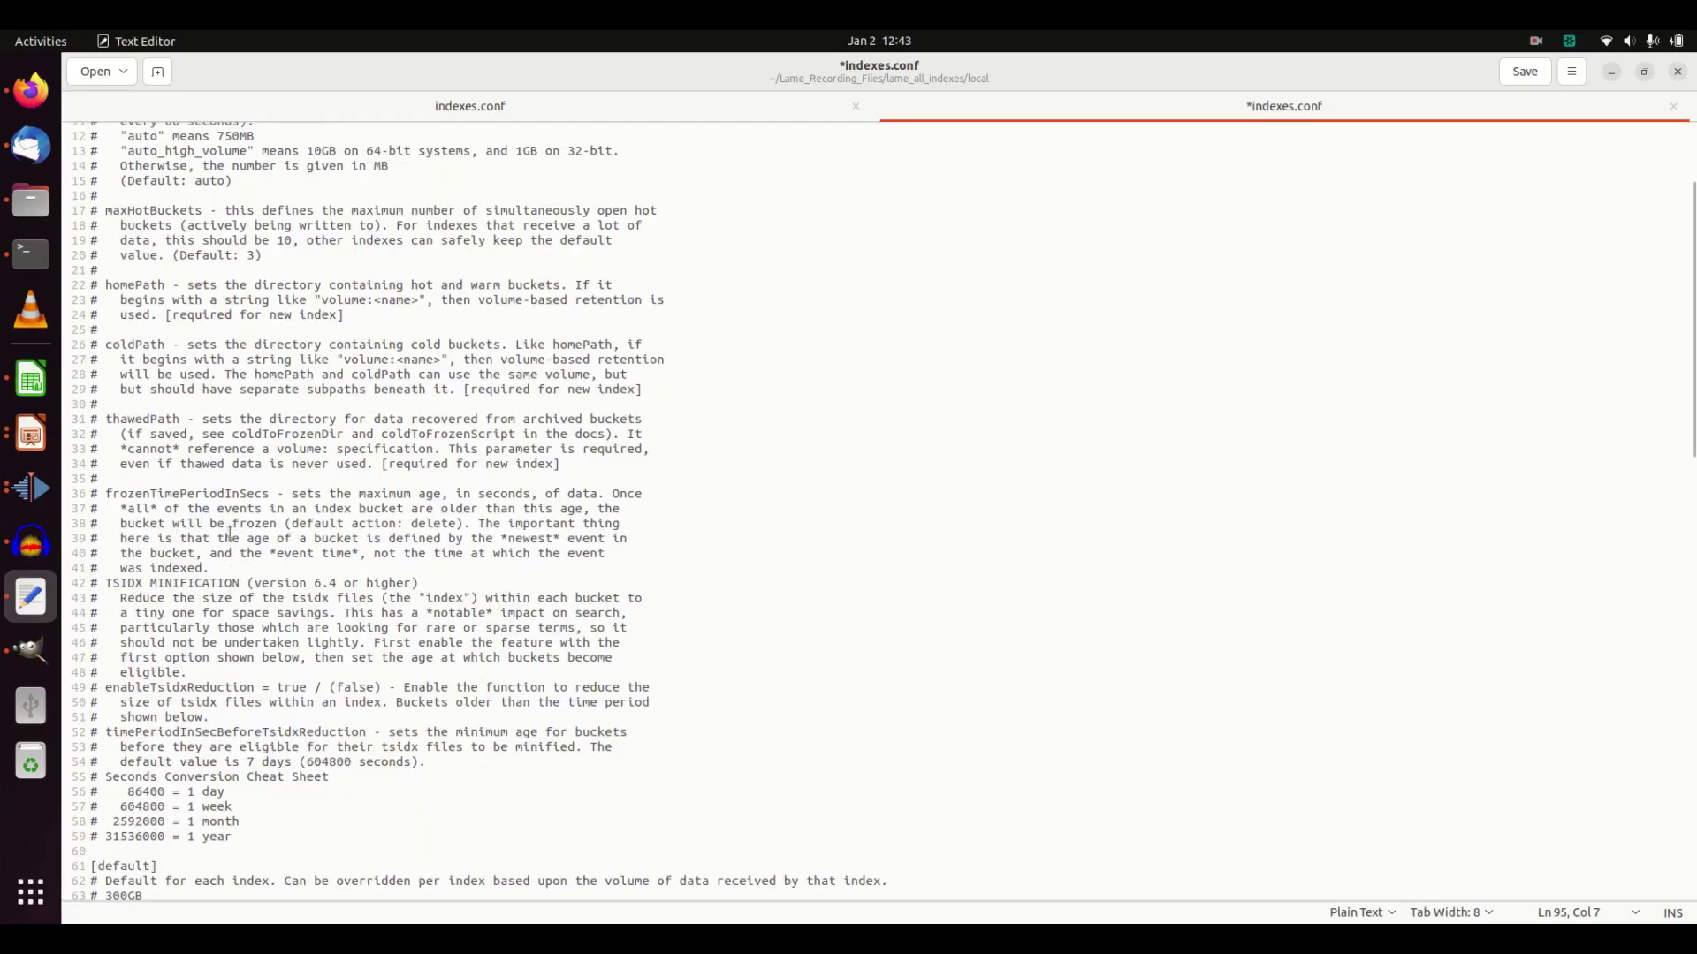
{"action": "scroll", "coordinate": [230, 533], "scroll_direction": "up", "scroll_amount": 4}
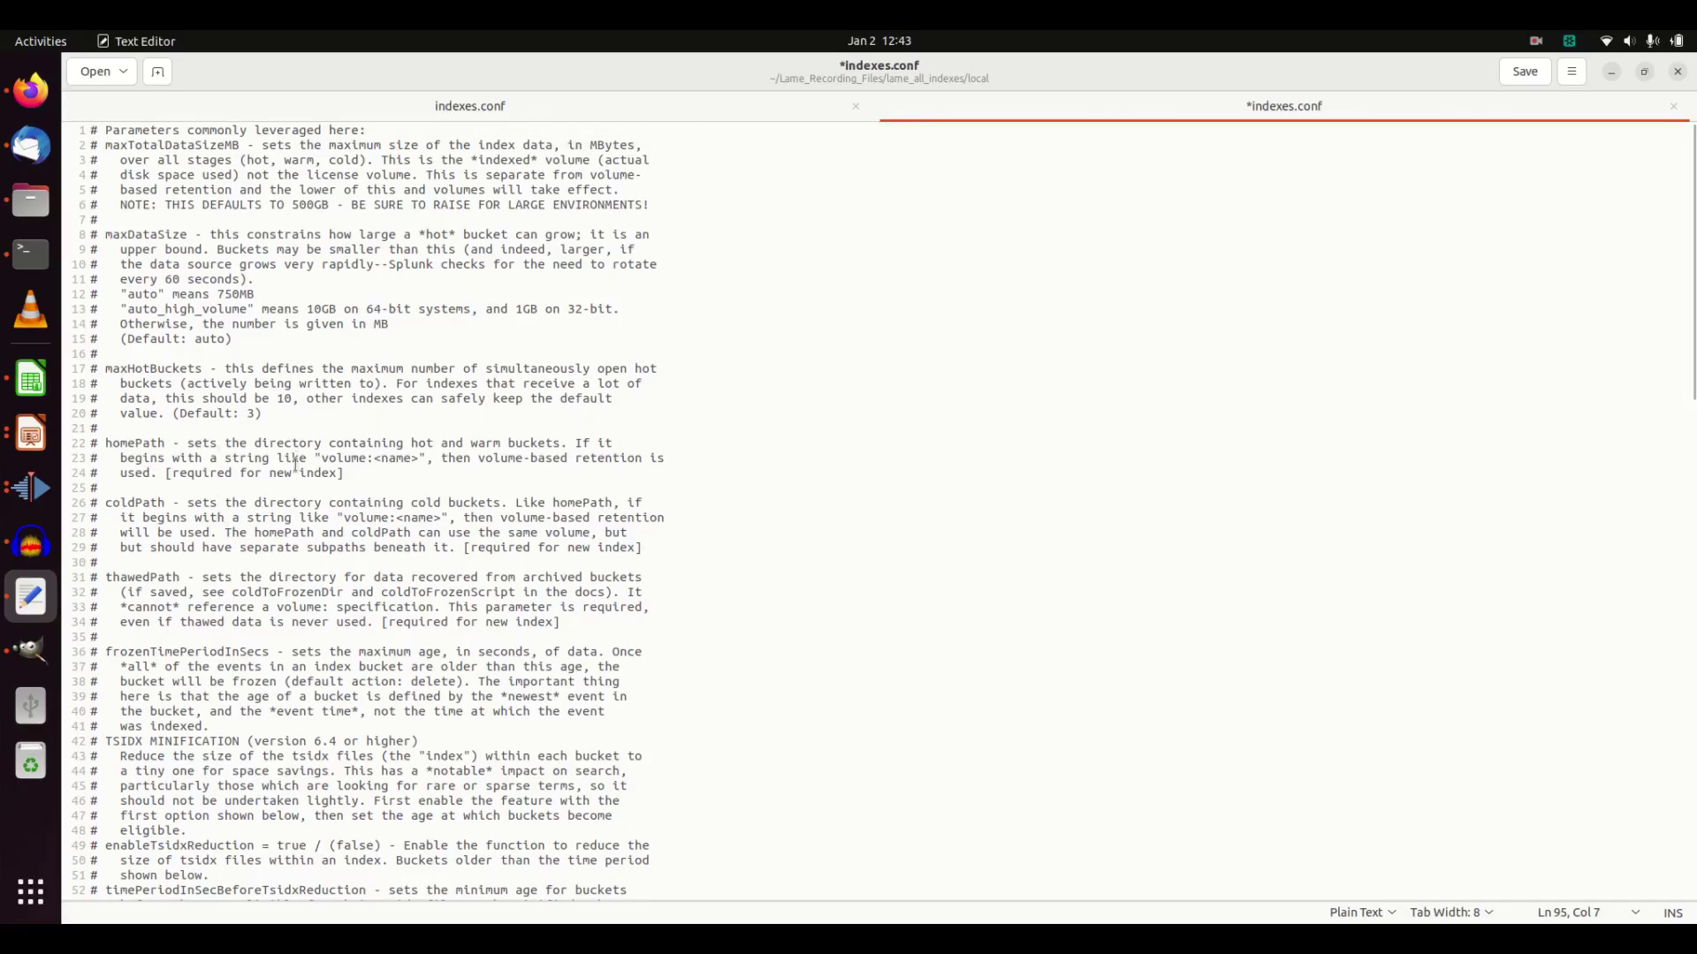
{"action": "scroll", "coordinate": [292, 477], "scroll_direction": "down", "scroll_amount": 5}
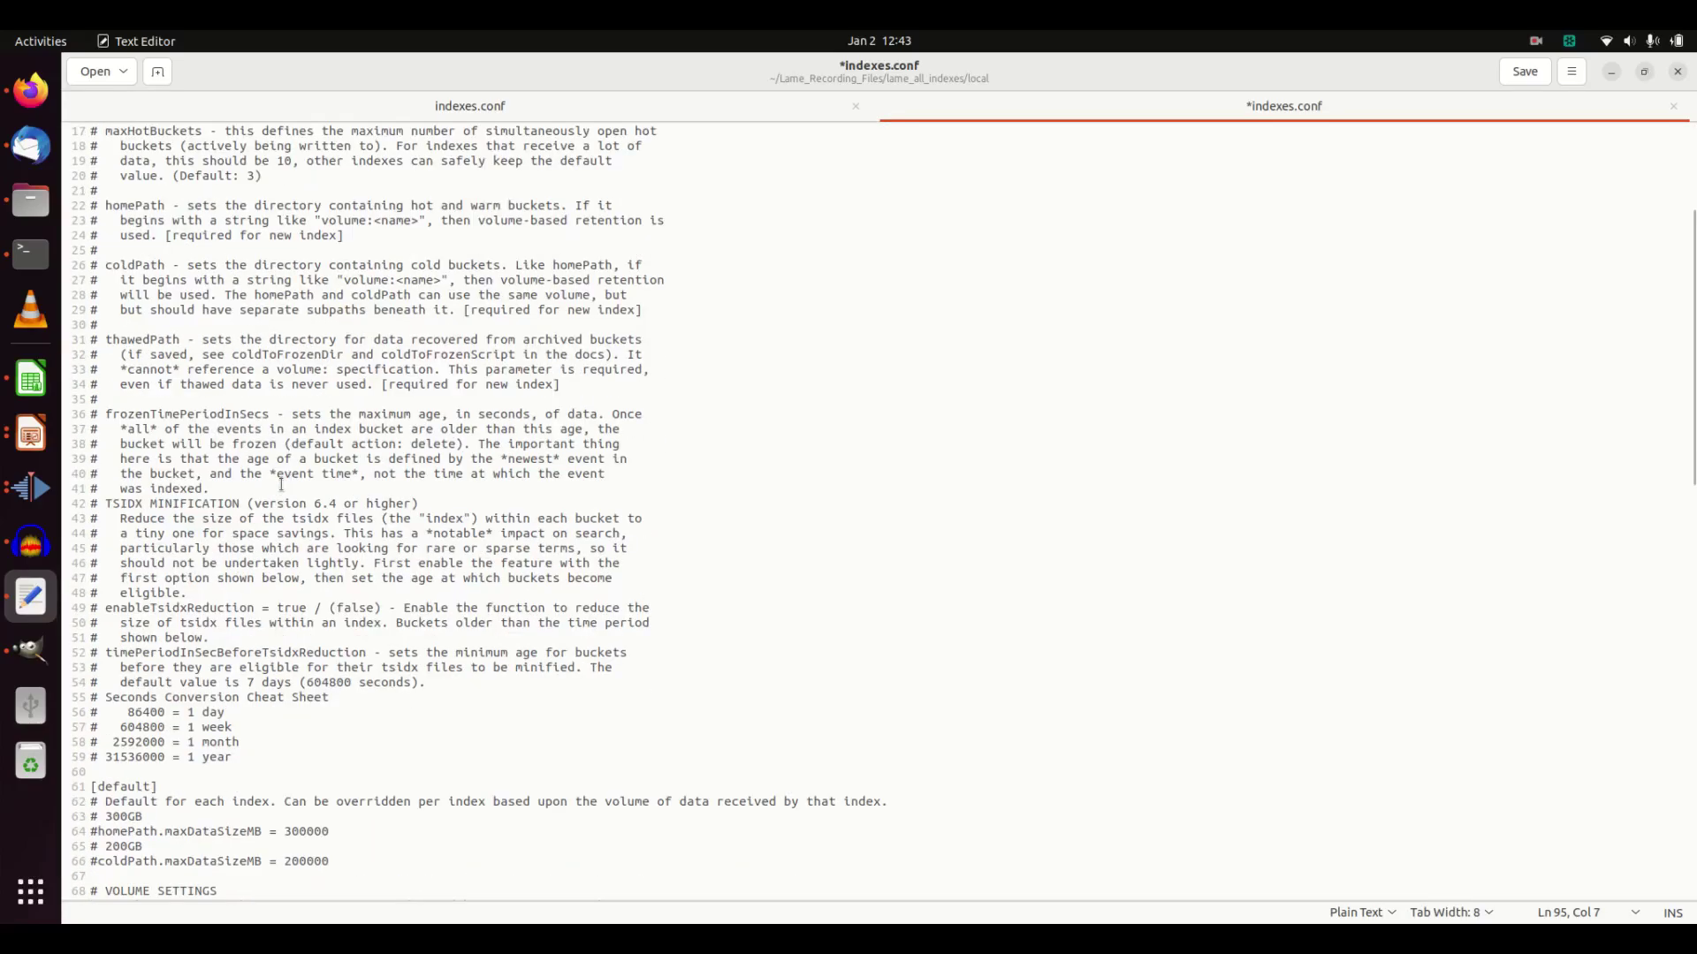
{"action": "scroll", "coordinate": [269, 486], "scroll_direction": "down", "scroll_amount": 2}
{"action": "scroll", "coordinate": [269, 486], "scroll_direction": "down", "scroll_amount": 10}
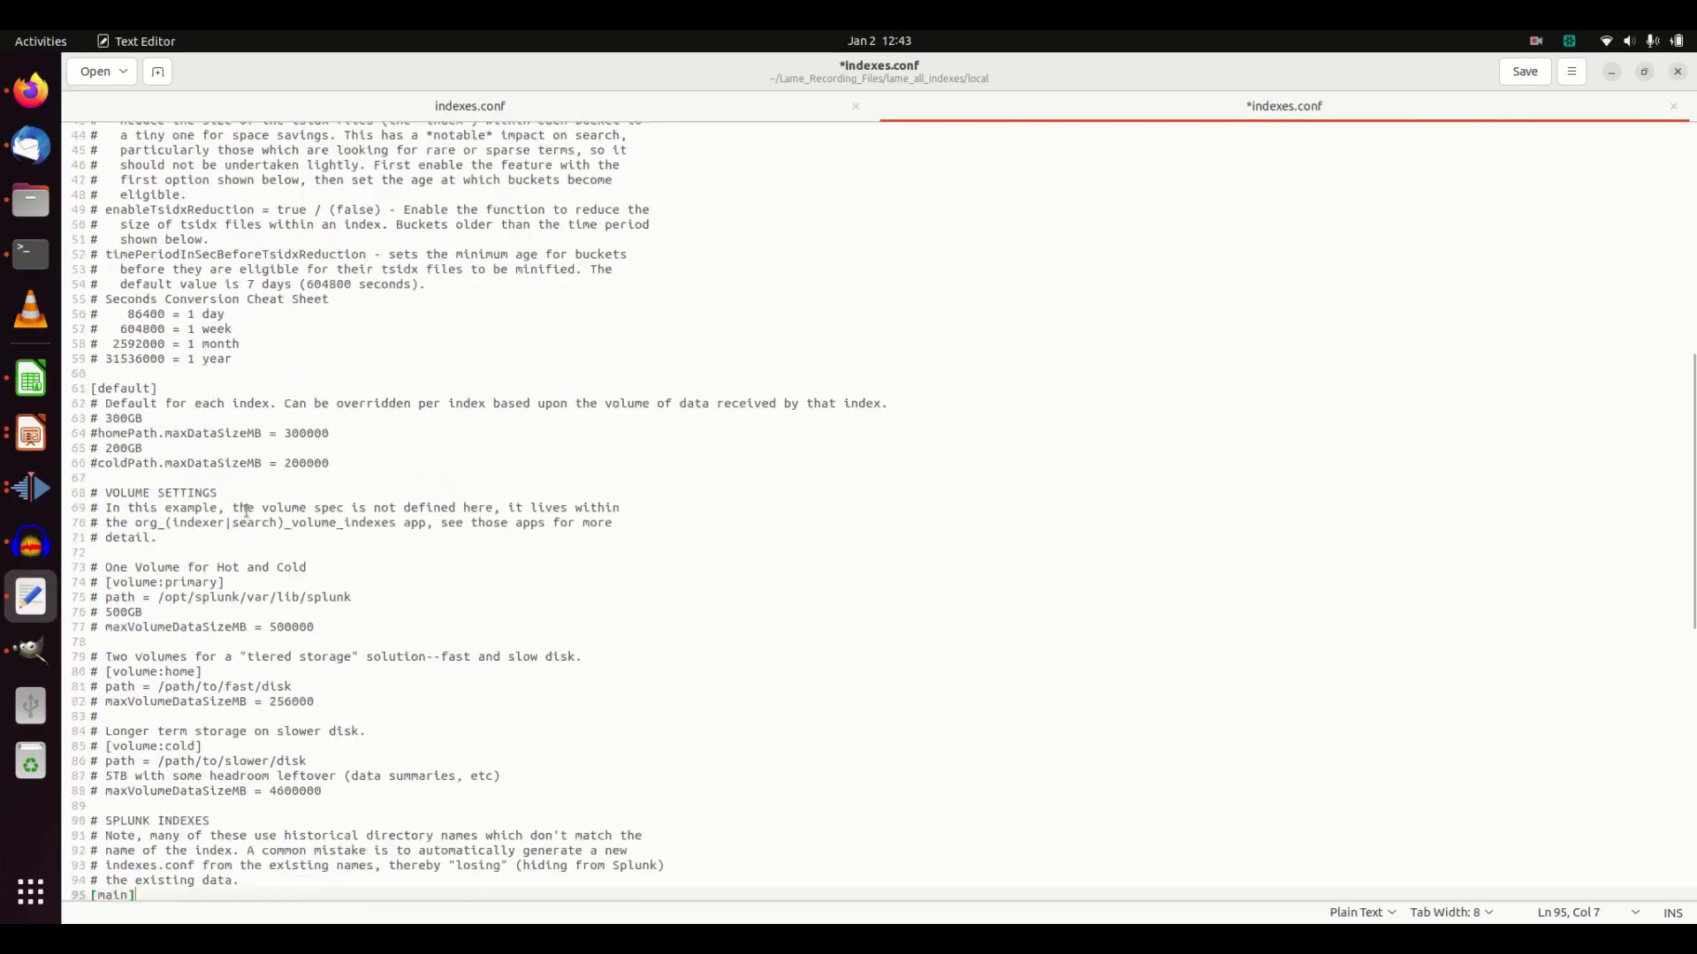
{"action": "scroll", "coordinate": [227, 565], "scroll_direction": "down", "scroll_amount": 13}
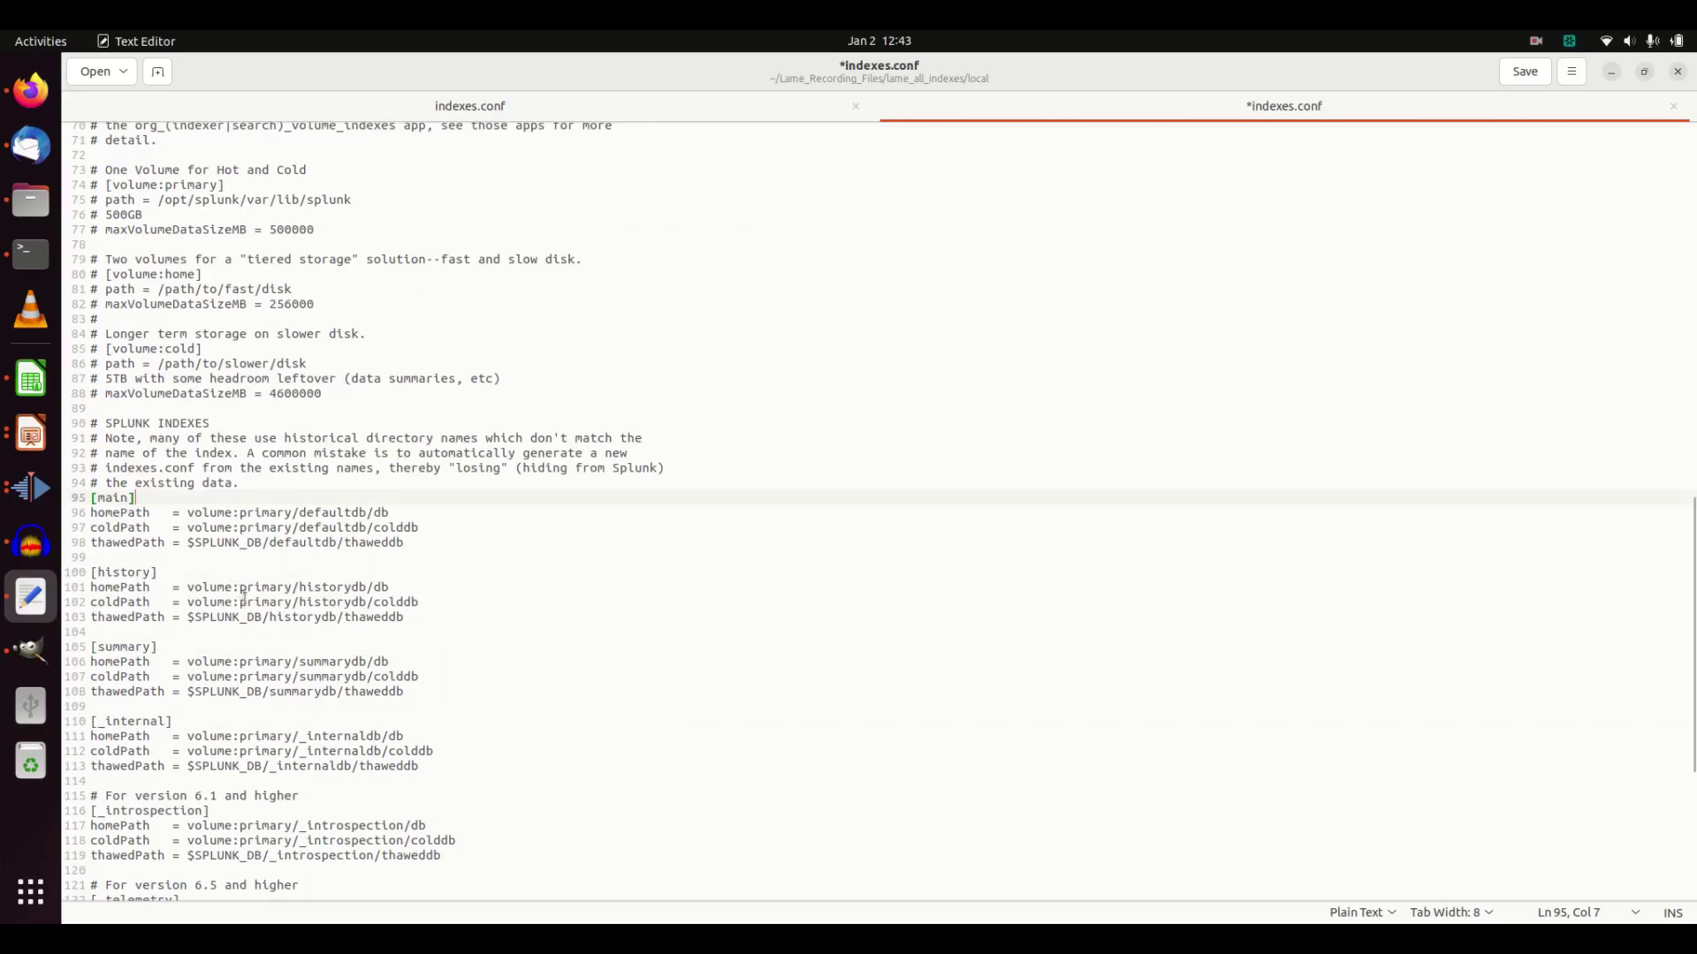
{"action": "scroll", "coordinate": [226, 590], "scroll_direction": "up", "scroll_amount": 6}
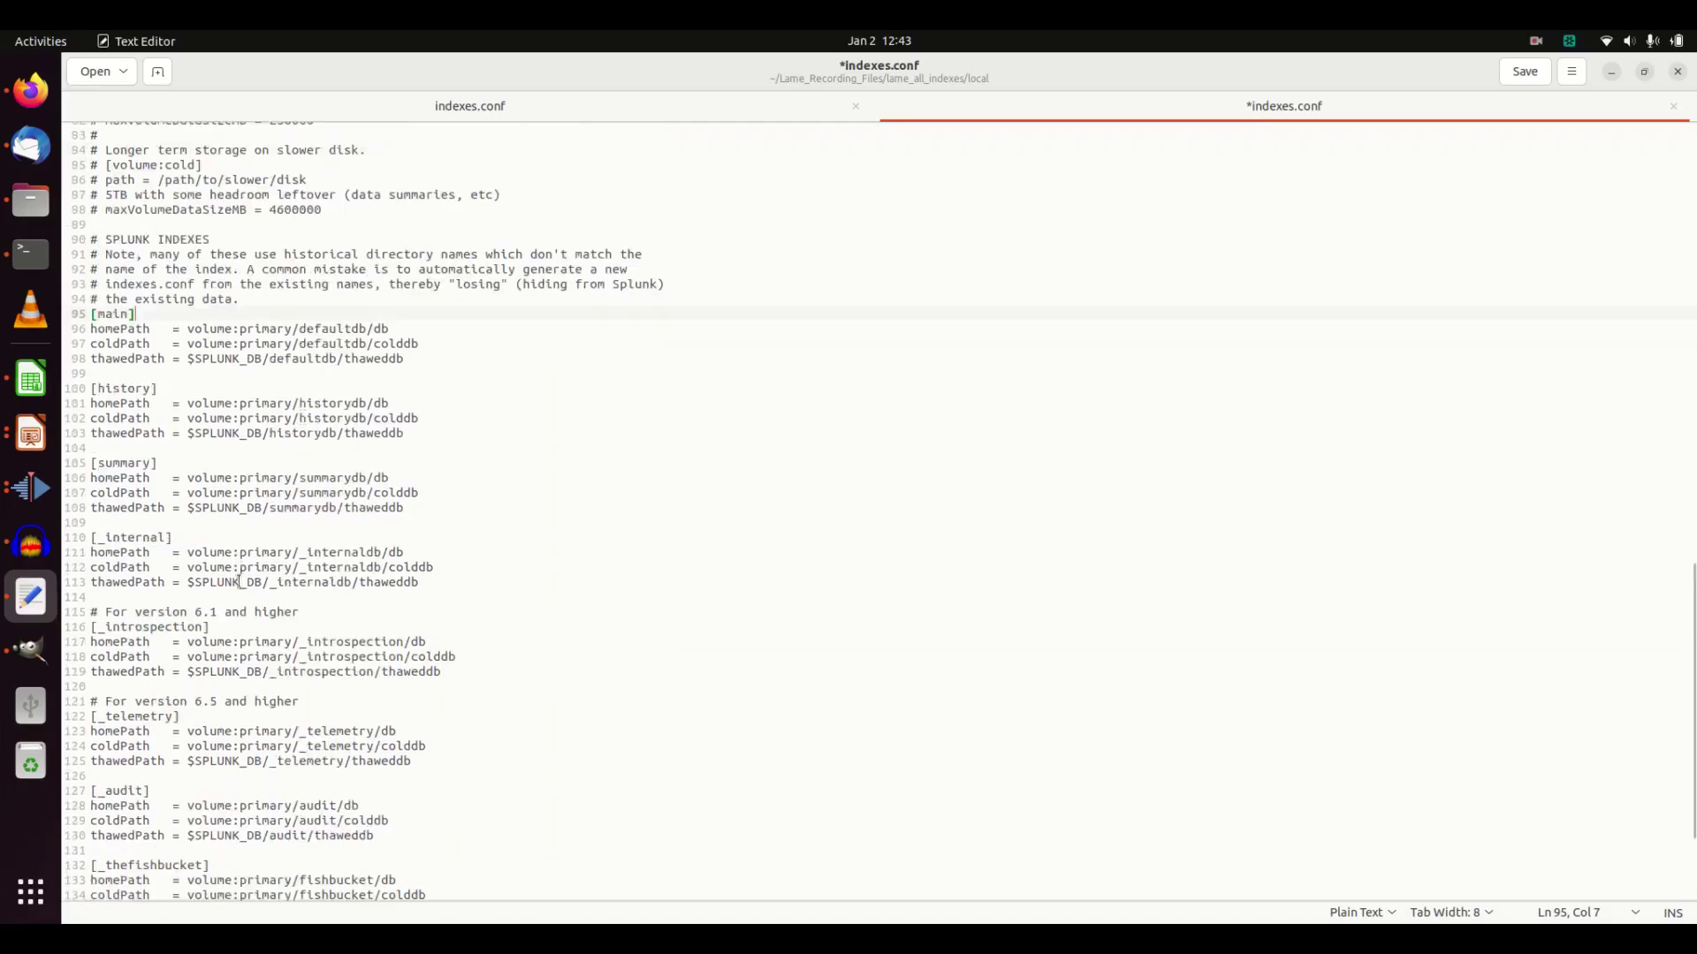
{"action": "left_click", "coordinate": [132, 457]}
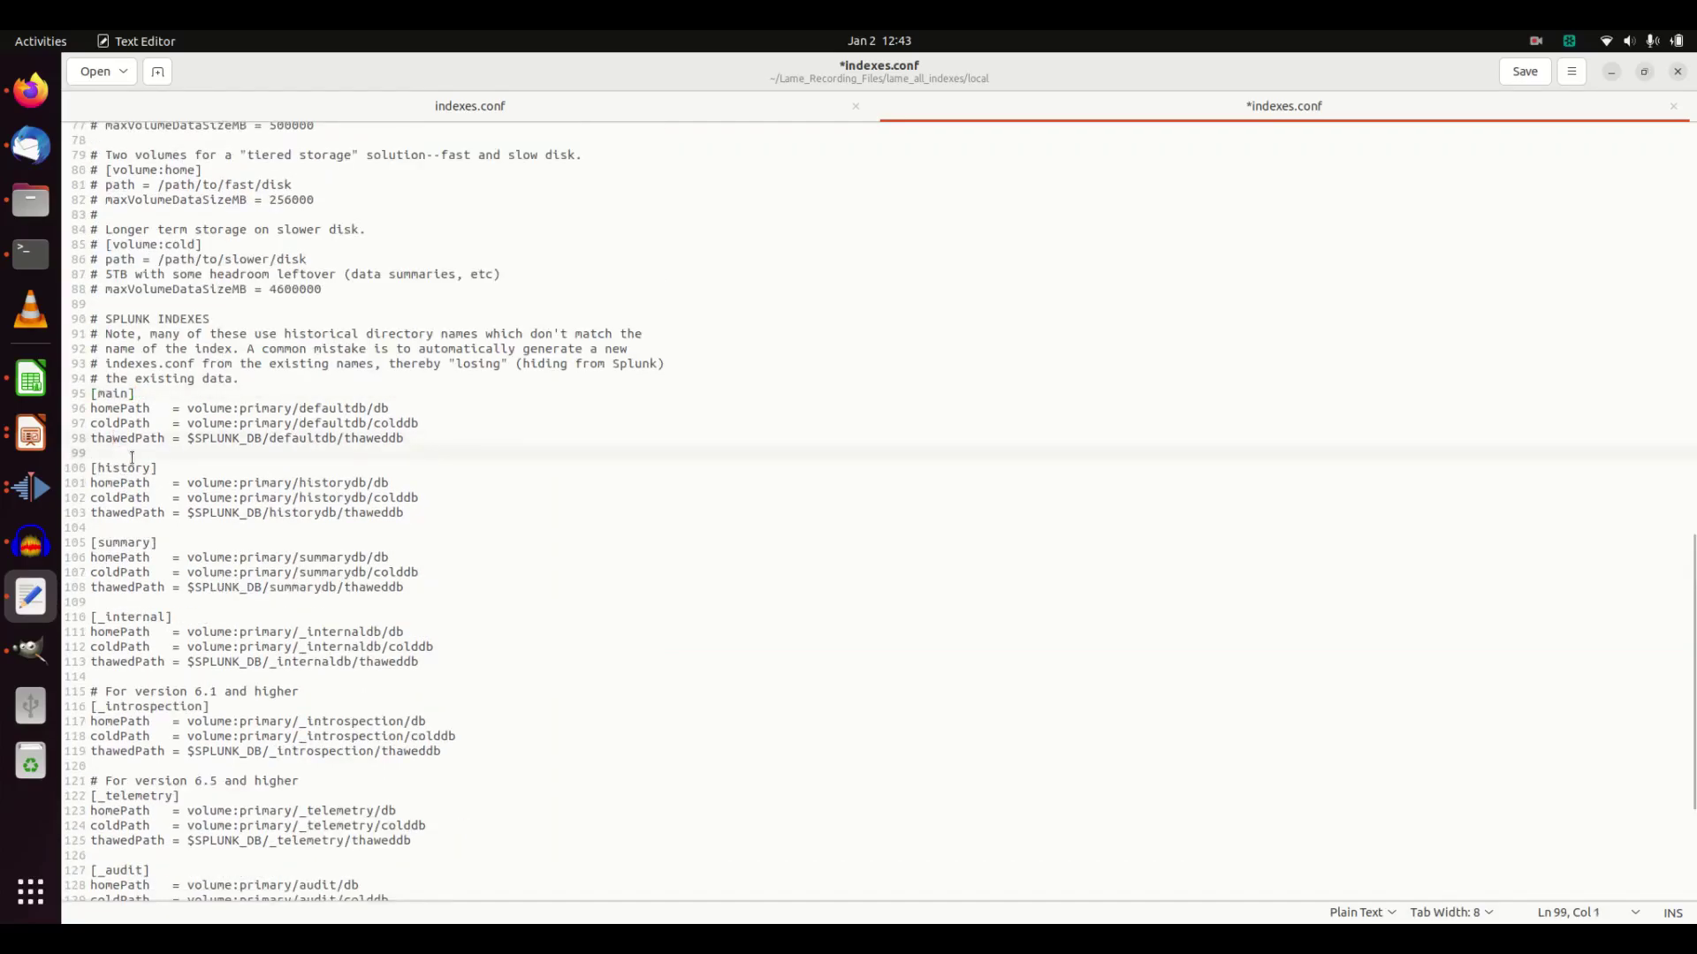
Step: Switch to the terminal and move up two directories with cd ../.. from the lame_youtube app's default folder
{"action": "left_click", "coordinate": [30, 254]}
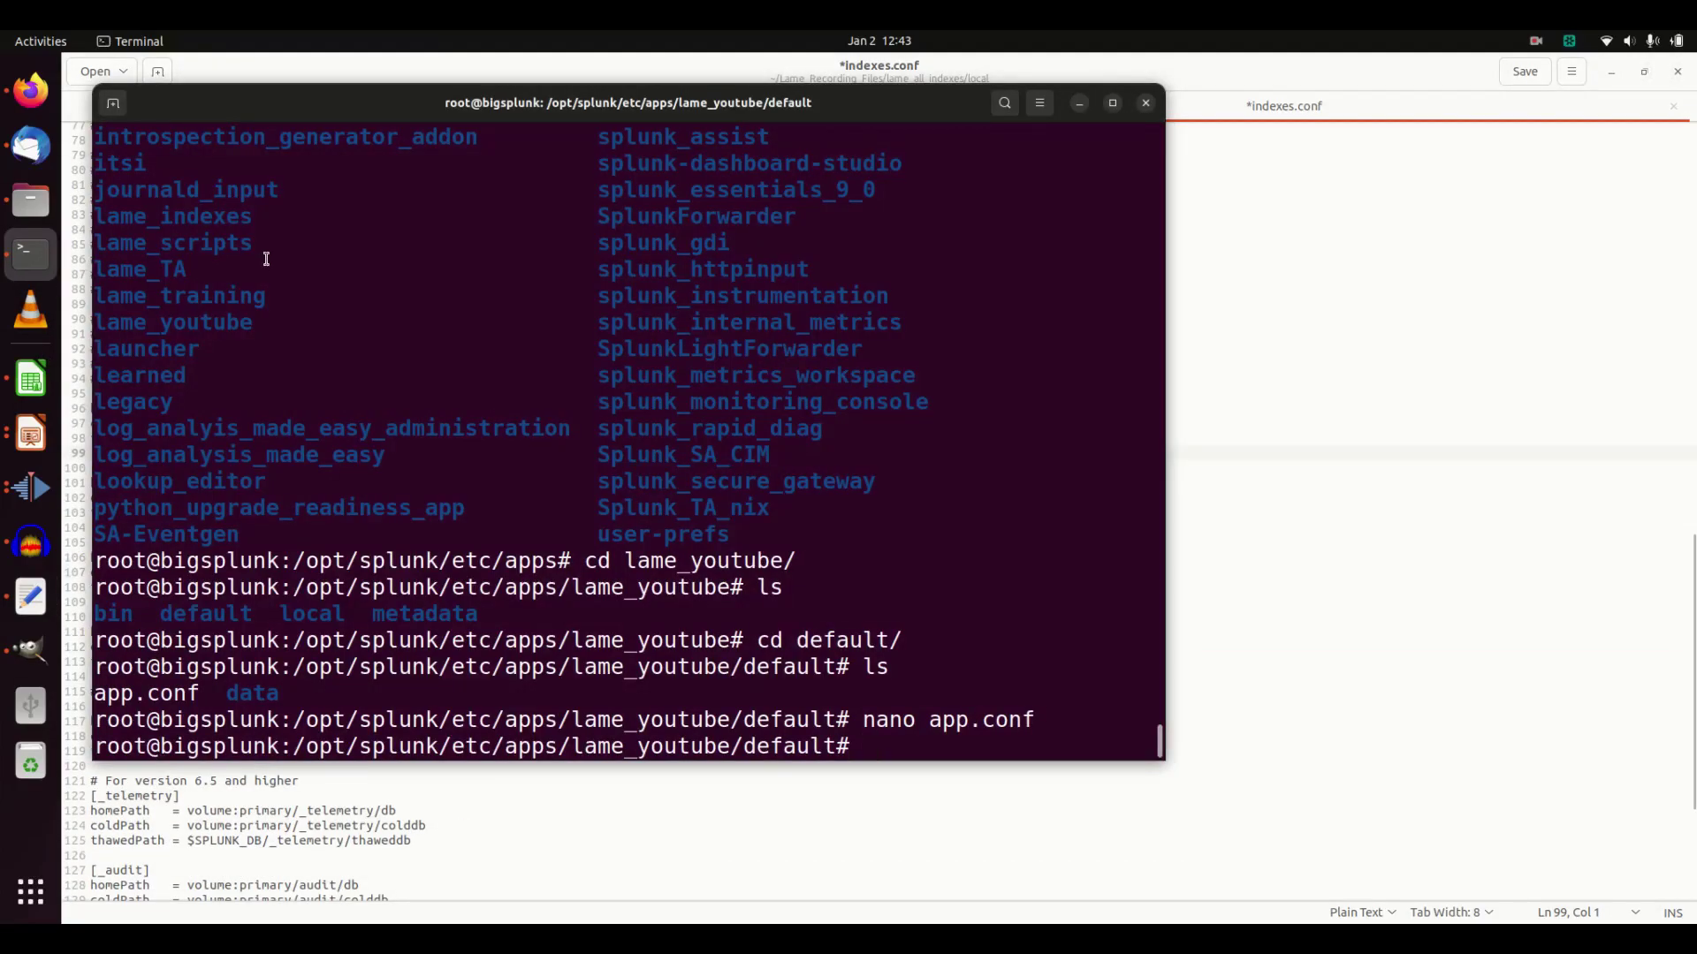
{"action": "type", "text": "cd ../.."}
{"action": "key", "text": "BackSpace"}
{"action": "key", "text": "BackSpace"}
{"action": "type", "text": "../"}
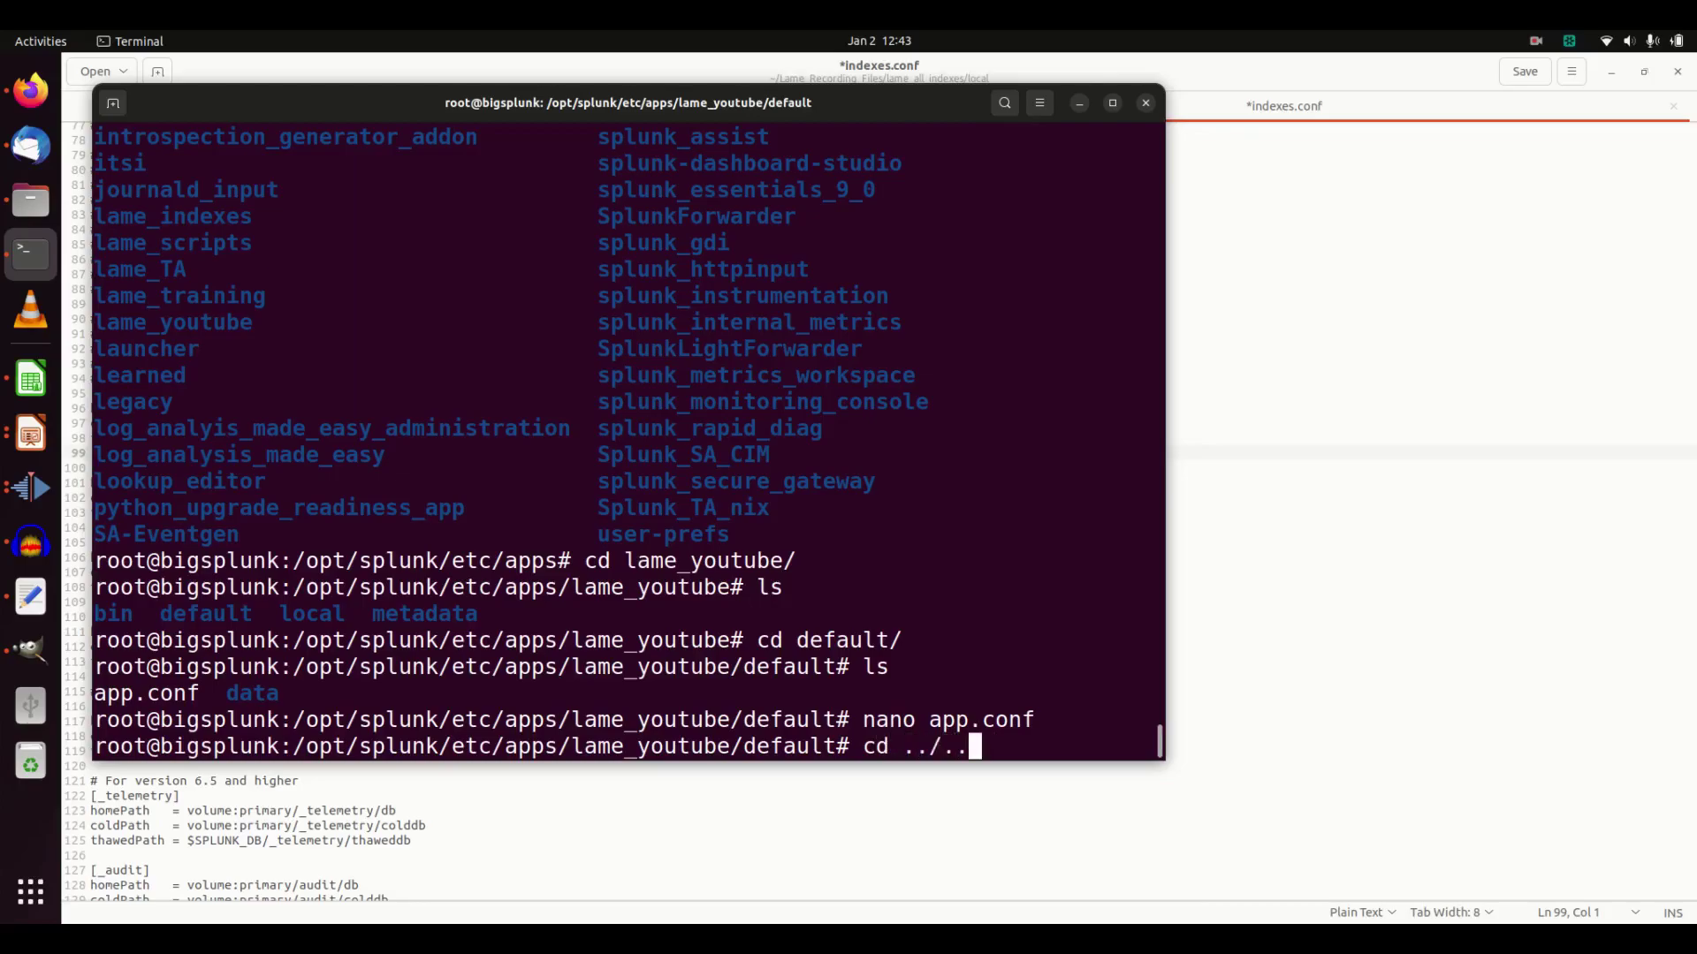
{"action": "key", "text": "BackSpace"}
{"action": "key", "text": "Return"}
{"action": "type", "text": "cd lame_t"}
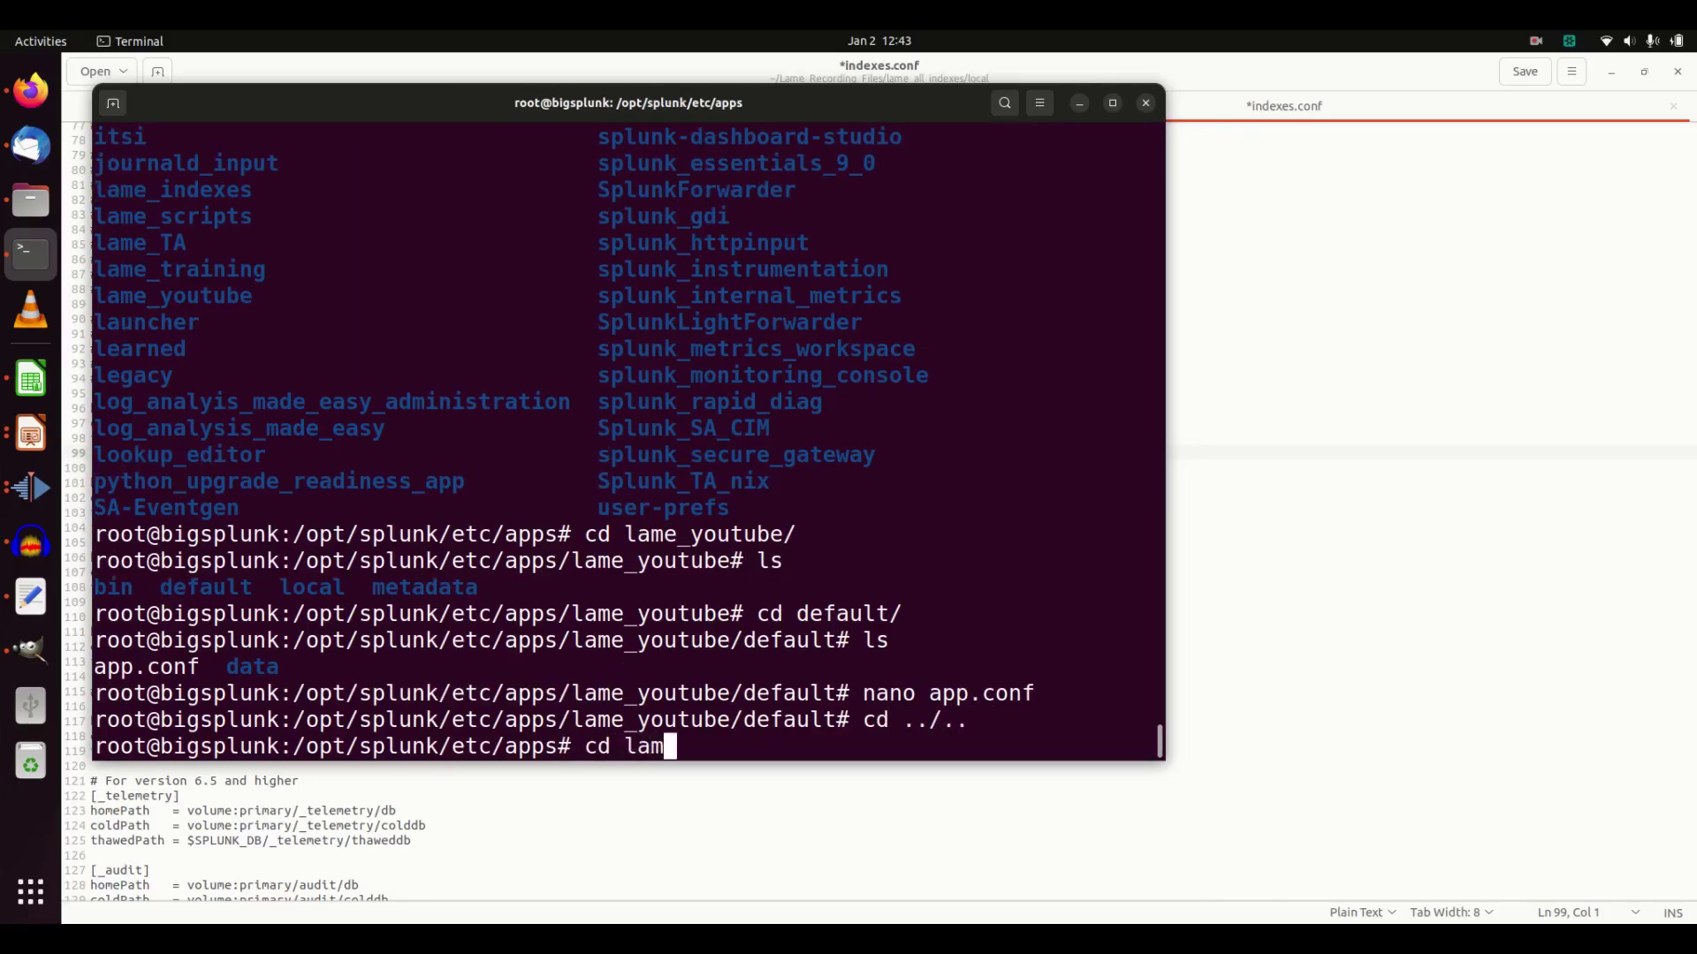
{"action": "key", "text": "Tab"}
{"action": "key", "text": "BackSpace"}
{"action": "key", "text": "BackSpace"}
{"action": "key", "text": "BackSpace"}
{"action": "key", "text": "BackSpace"}
{"action": "key", "text": "BackSpace"}
{"action": "key", "text": "BackSpace"}
{"action": "key", "text": "BackSpace"}
{"action": "key", "text": "BackSpace"}
{"action": "key", "text": "BackSpace"}
{"action": "key", "text": "BackSpace"}
{"action": "key", "text": "BackSpace"}
{"action": "key", "text": "BackSpace"}
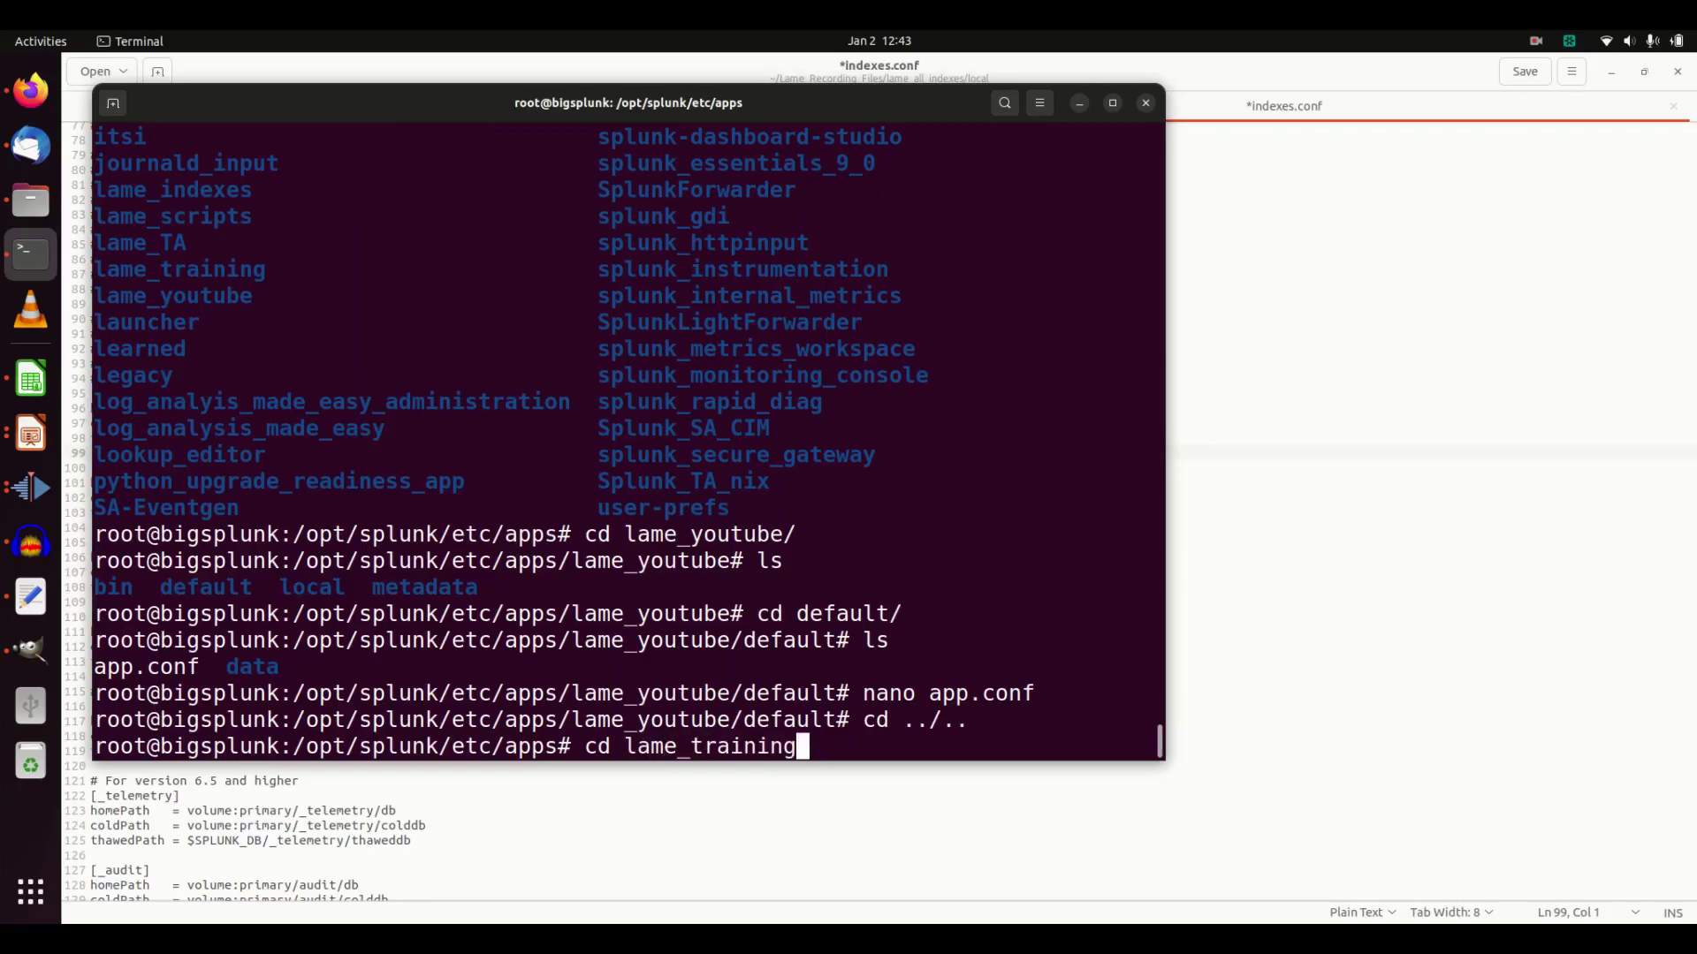
{"action": "key", "text": "BackSpace"}
{"action": "key", "text": "BackSpace"}
{"action": "key", "text": "BackSpace"}
{"action": "key", "text": "BackSpace"}
{"action": "key", "text": "BackSpace"}
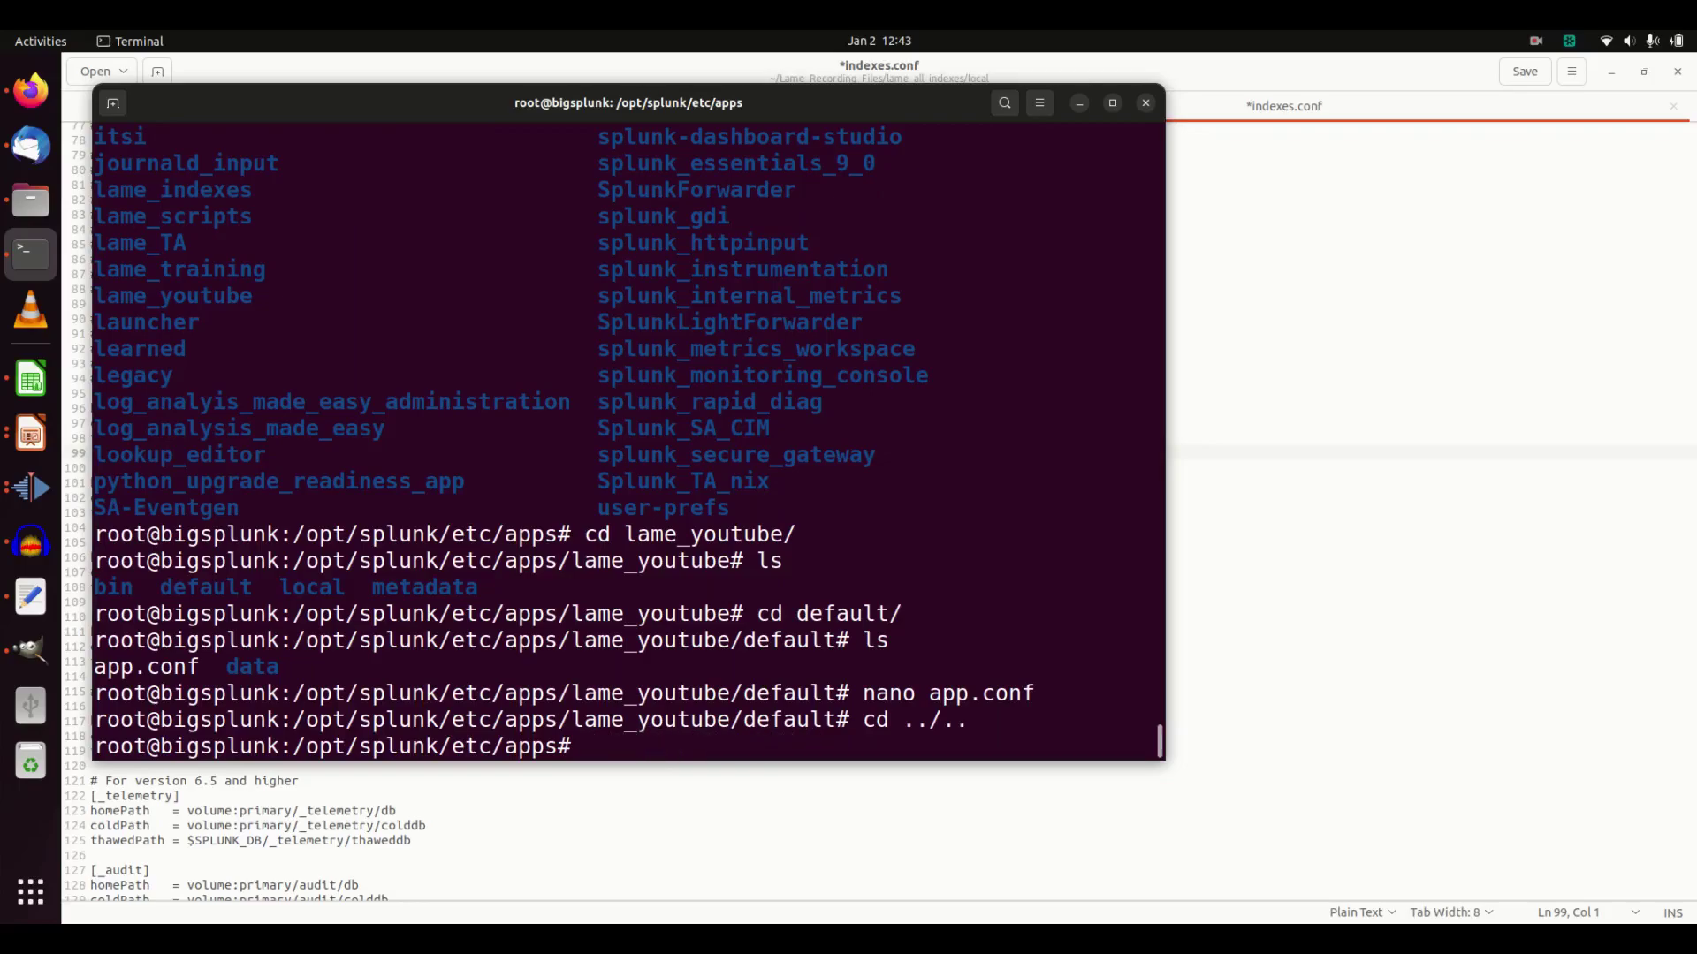
Step: Return to the lame_all_indexes indexes.conf and highlight the commented maxVolumeDataSizeMB setting of the cold volume example
{"action": "left_click", "coordinate": [1079, 103]}
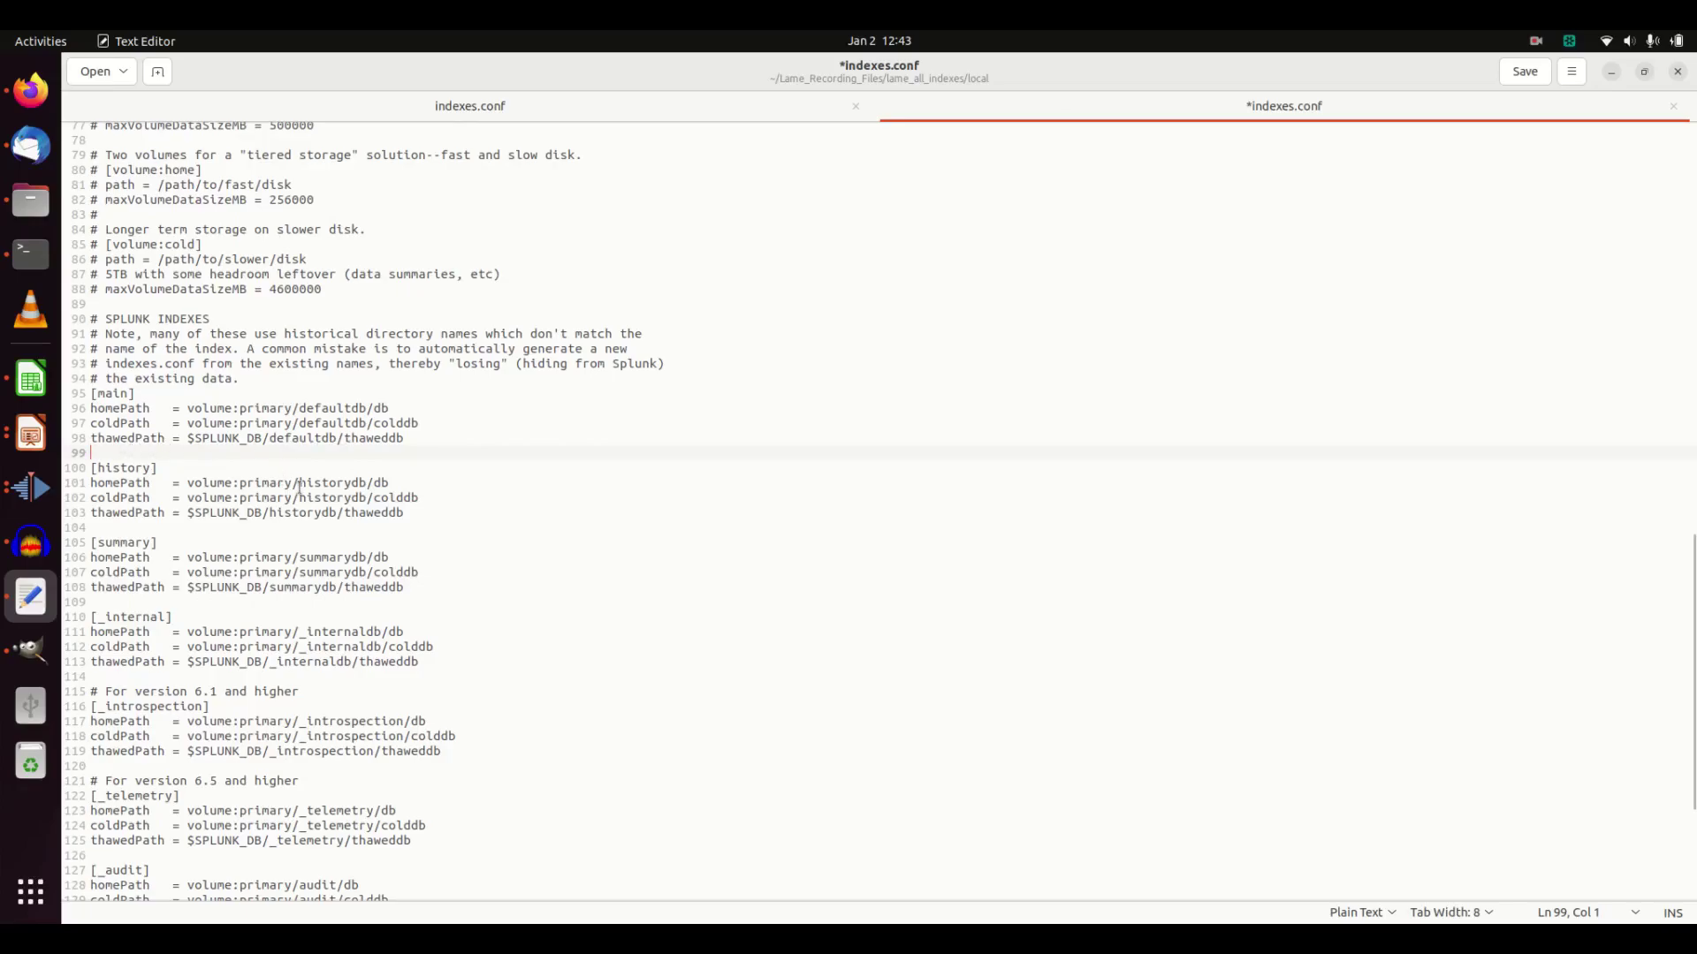
{"action": "scroll", "coordinate": [273, 492], "scroll_direction": "up", "scroll_amount": 3}
{"action": "scroll", "coordinate": [272, 497], "scroll_direction": "down", "scroll_amount": 2}
{"action": "scroll", "coordinate": [272, 496], "scroll_direction": "down", "scroll_amount": 2}
{"action": "left_click_drag", "start_coordinate": [328, 288], "coordinate": [106, 289]}
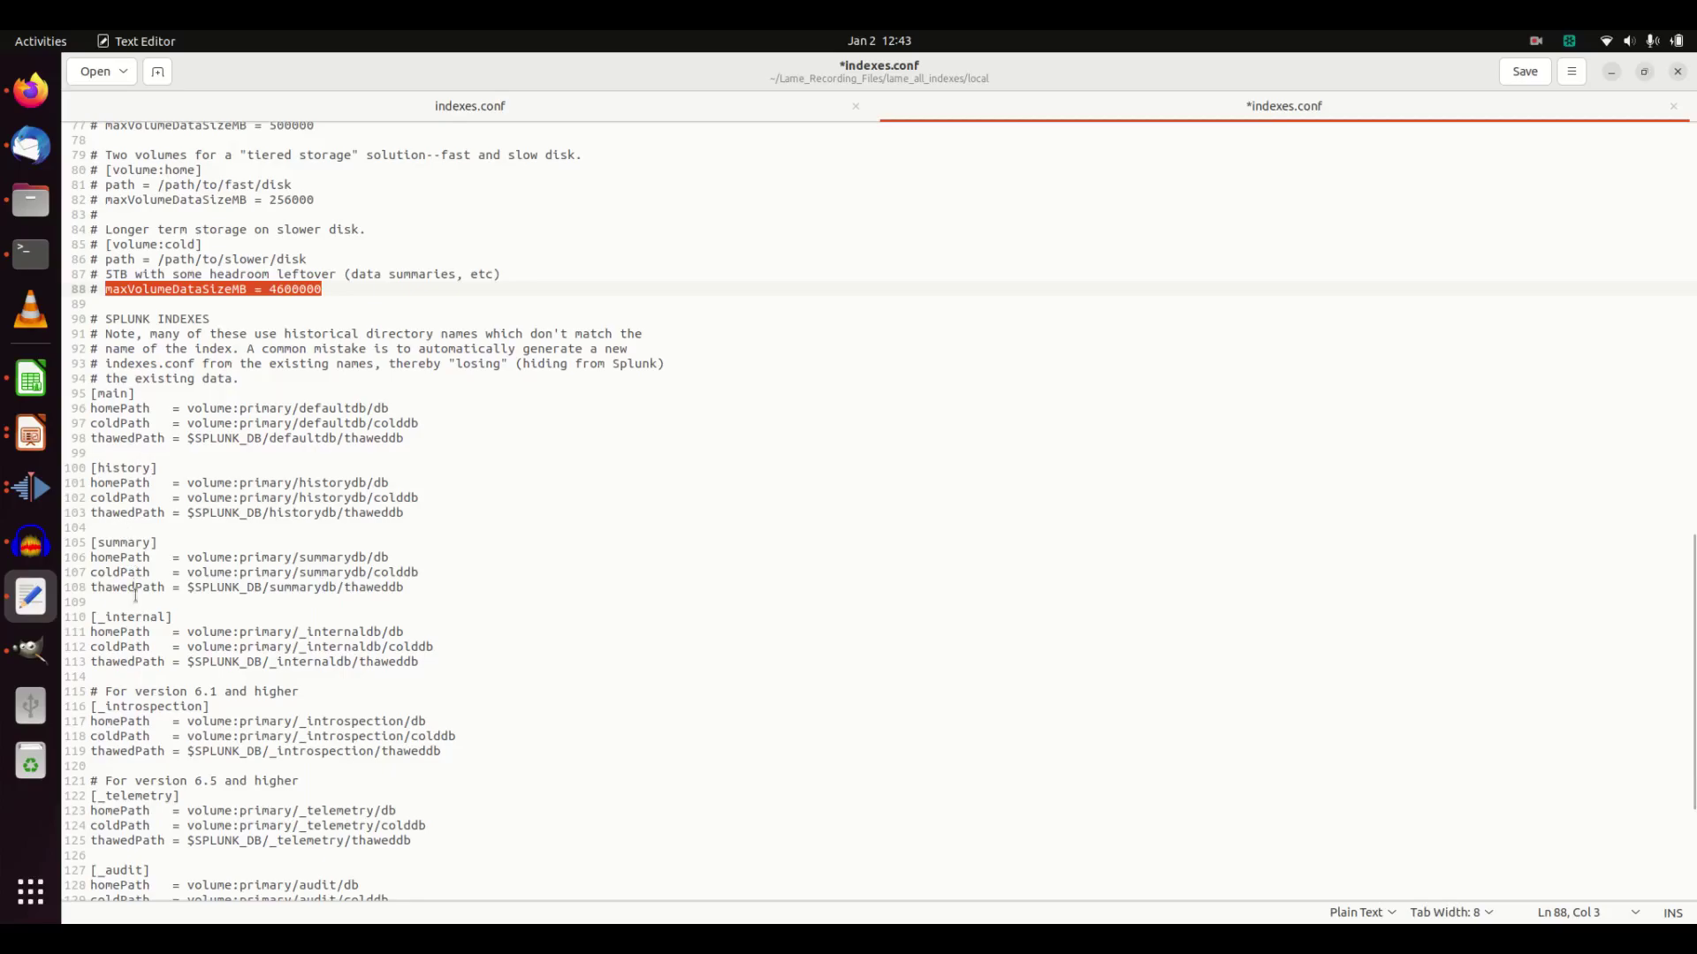
Step: Copy the parameter name frozenTimePeriodInSecs from the descriptive comments onto the blank line below thawedPath in the [main] stanza
{"action": "scroll", "coordinate": [233, 457], "scroll_direction": "up", "scroll_amount": 7}
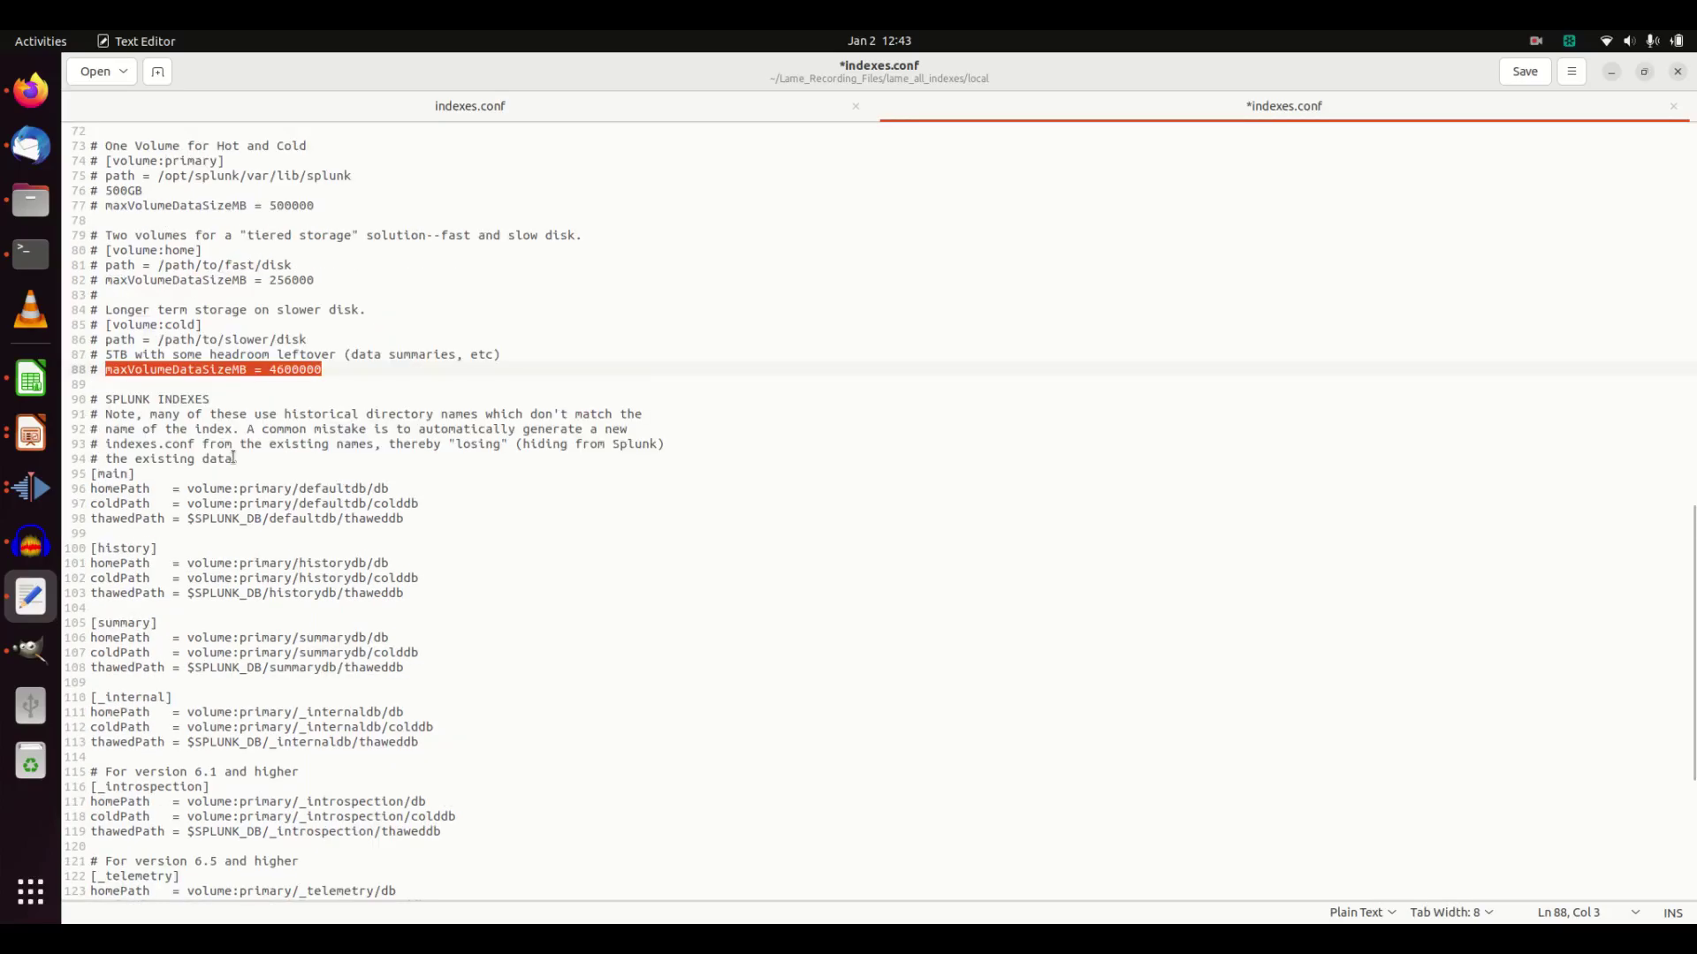
{"action": "scroll", "coordinate": [250, 476], "scroll_direction": "down", "scroll_amount": 2}
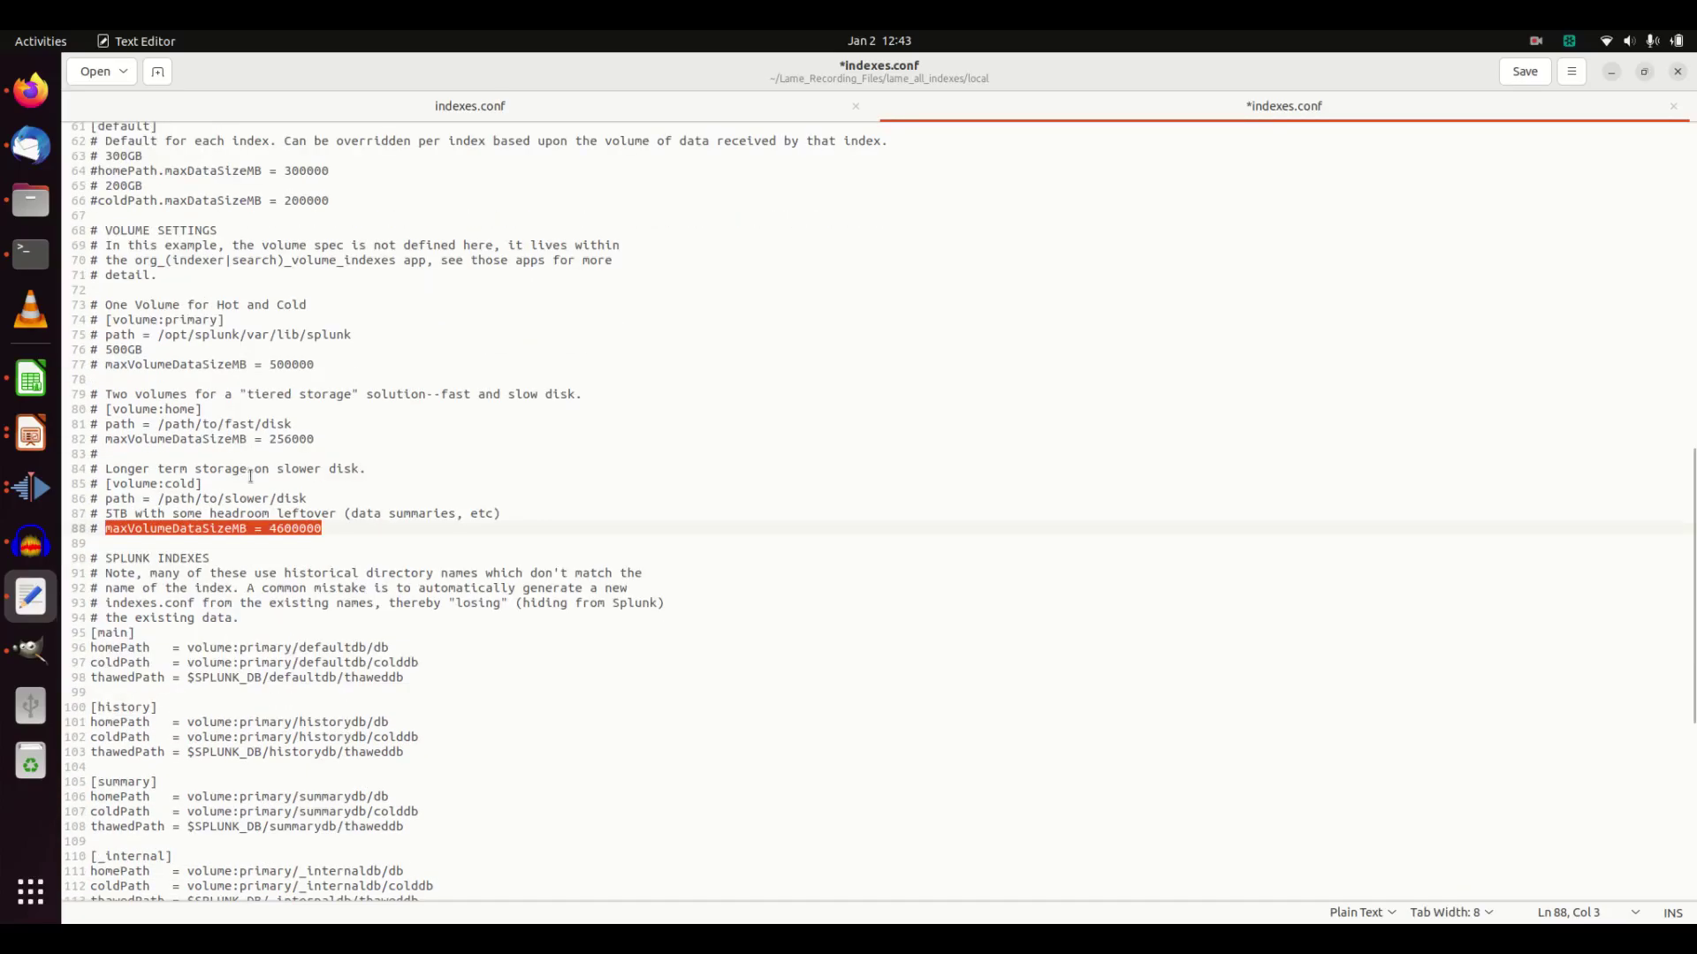
{"action": "scroll", "coordinate": [251, 475], "scroll_direction": "up", "scroll_amount": 11}
{"action": "scroll", "coordinate": [236, 471], "scroll_direction": "down", "scroll_amount": 10}
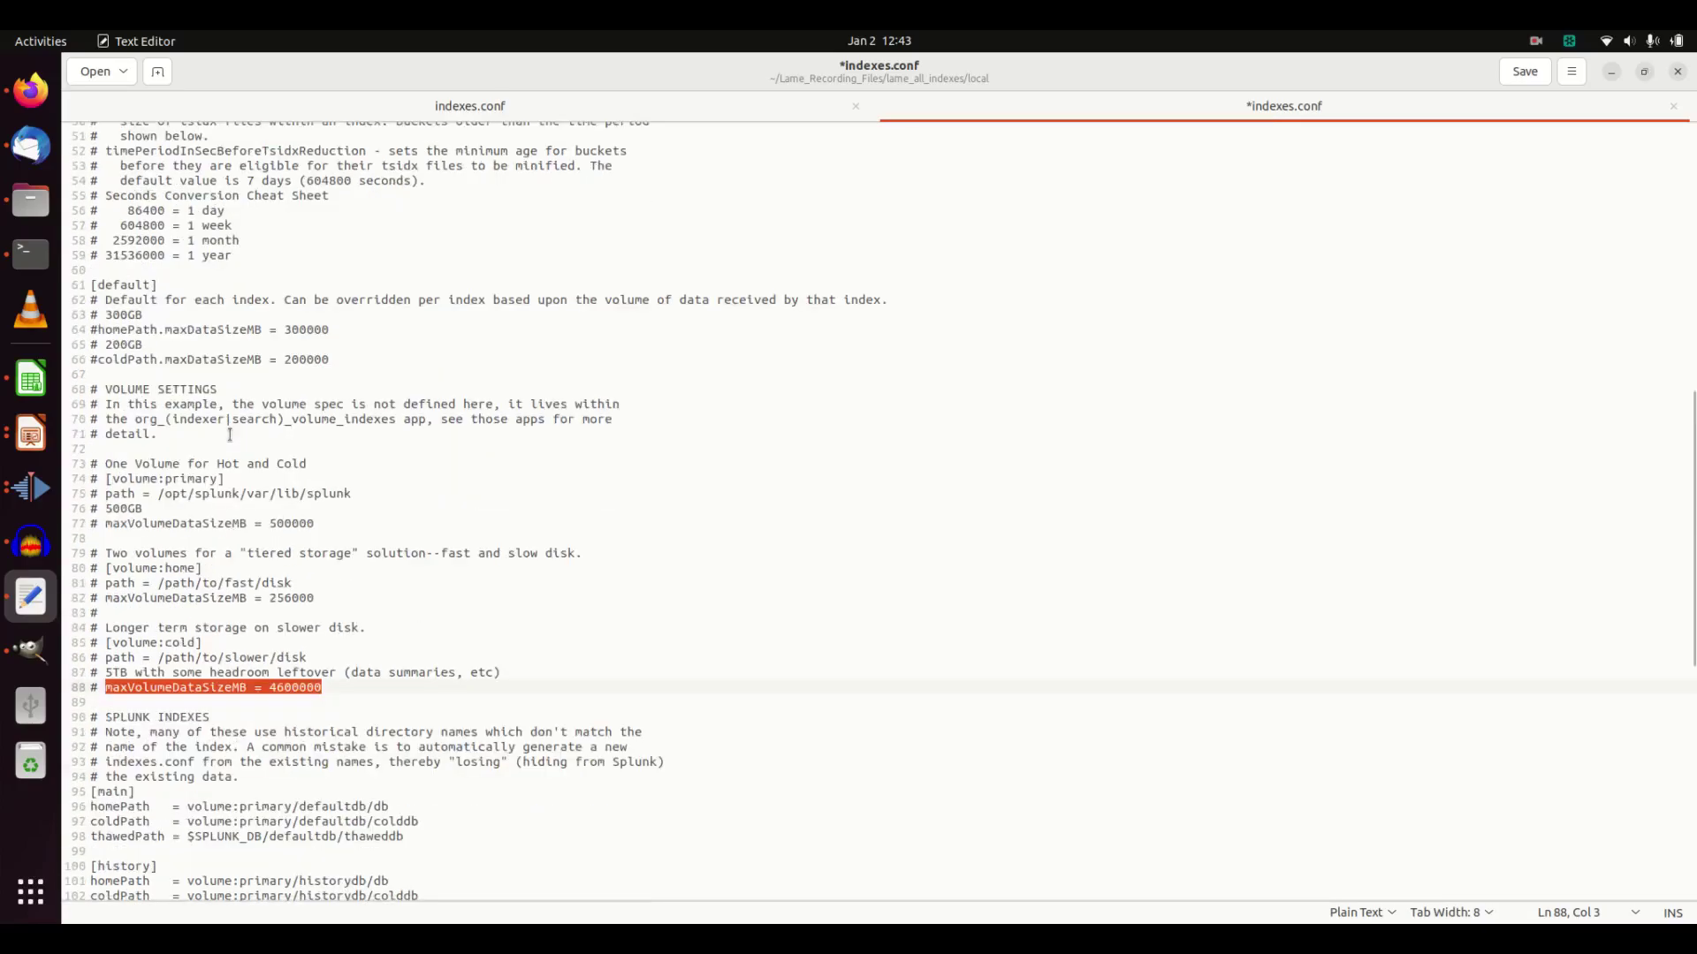
{"action": "scroll", "coordinate": [225, 442], "scroll_direction": "up", "scroll_amount": 9}
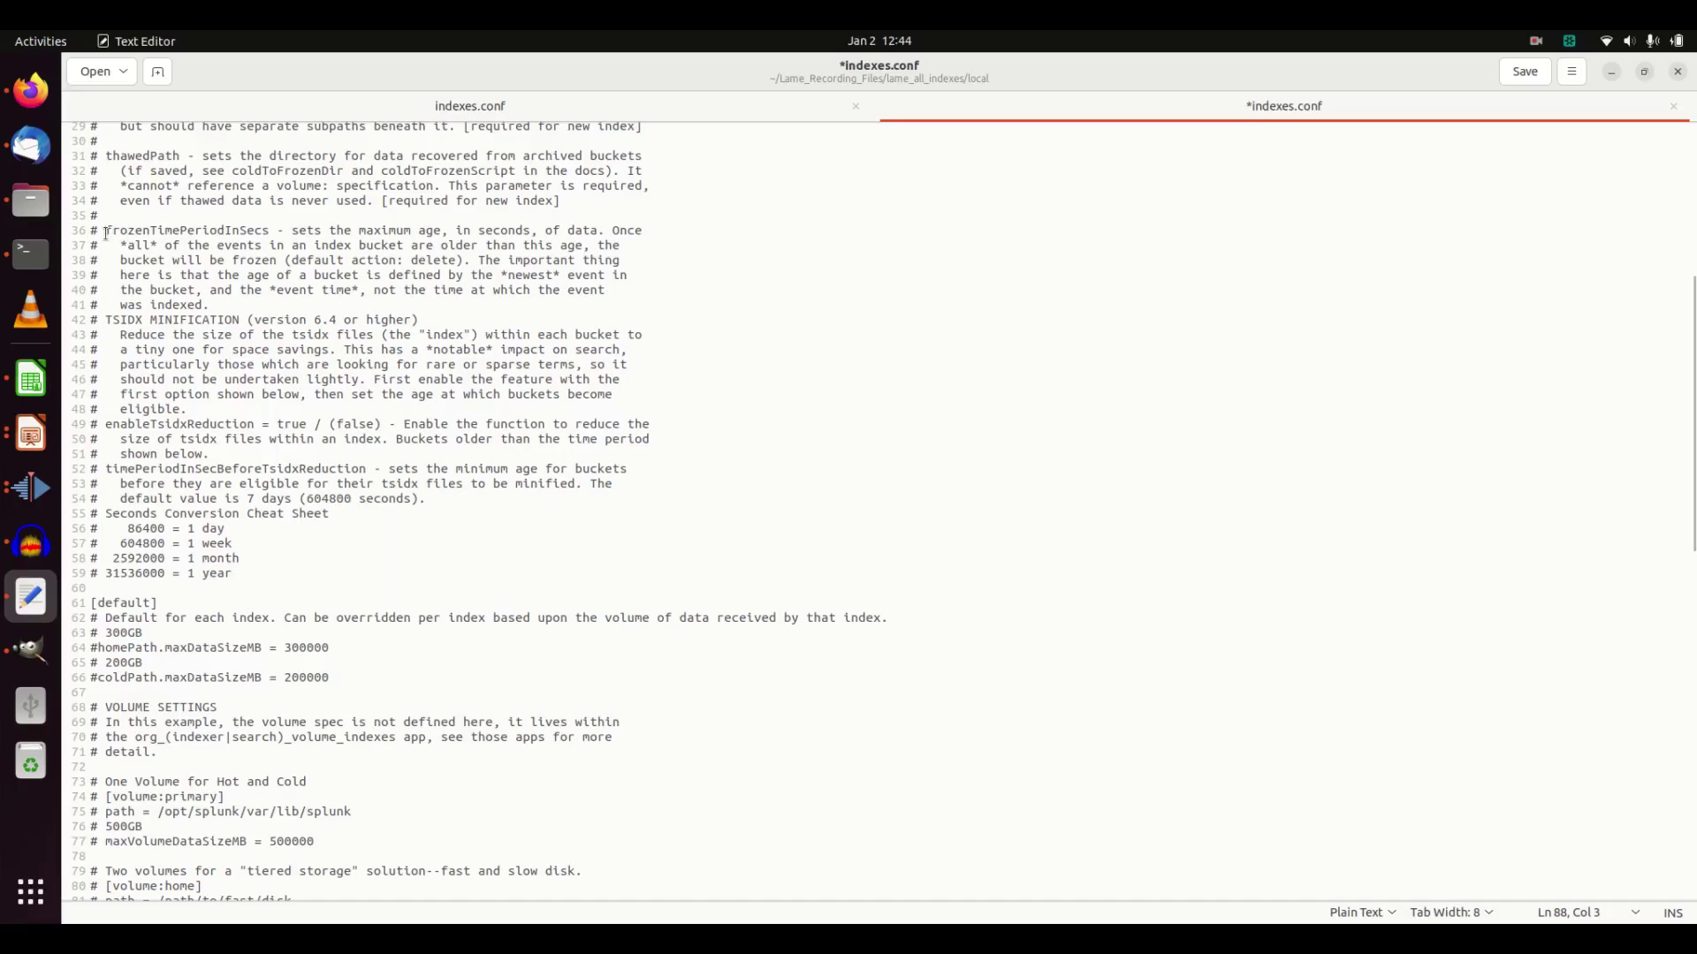
{"action": "left_click_drag", "start_coordinate": [109, 233], "coordinate": [265, 231]}
{"action": "key", "text": "ctrl+c"}
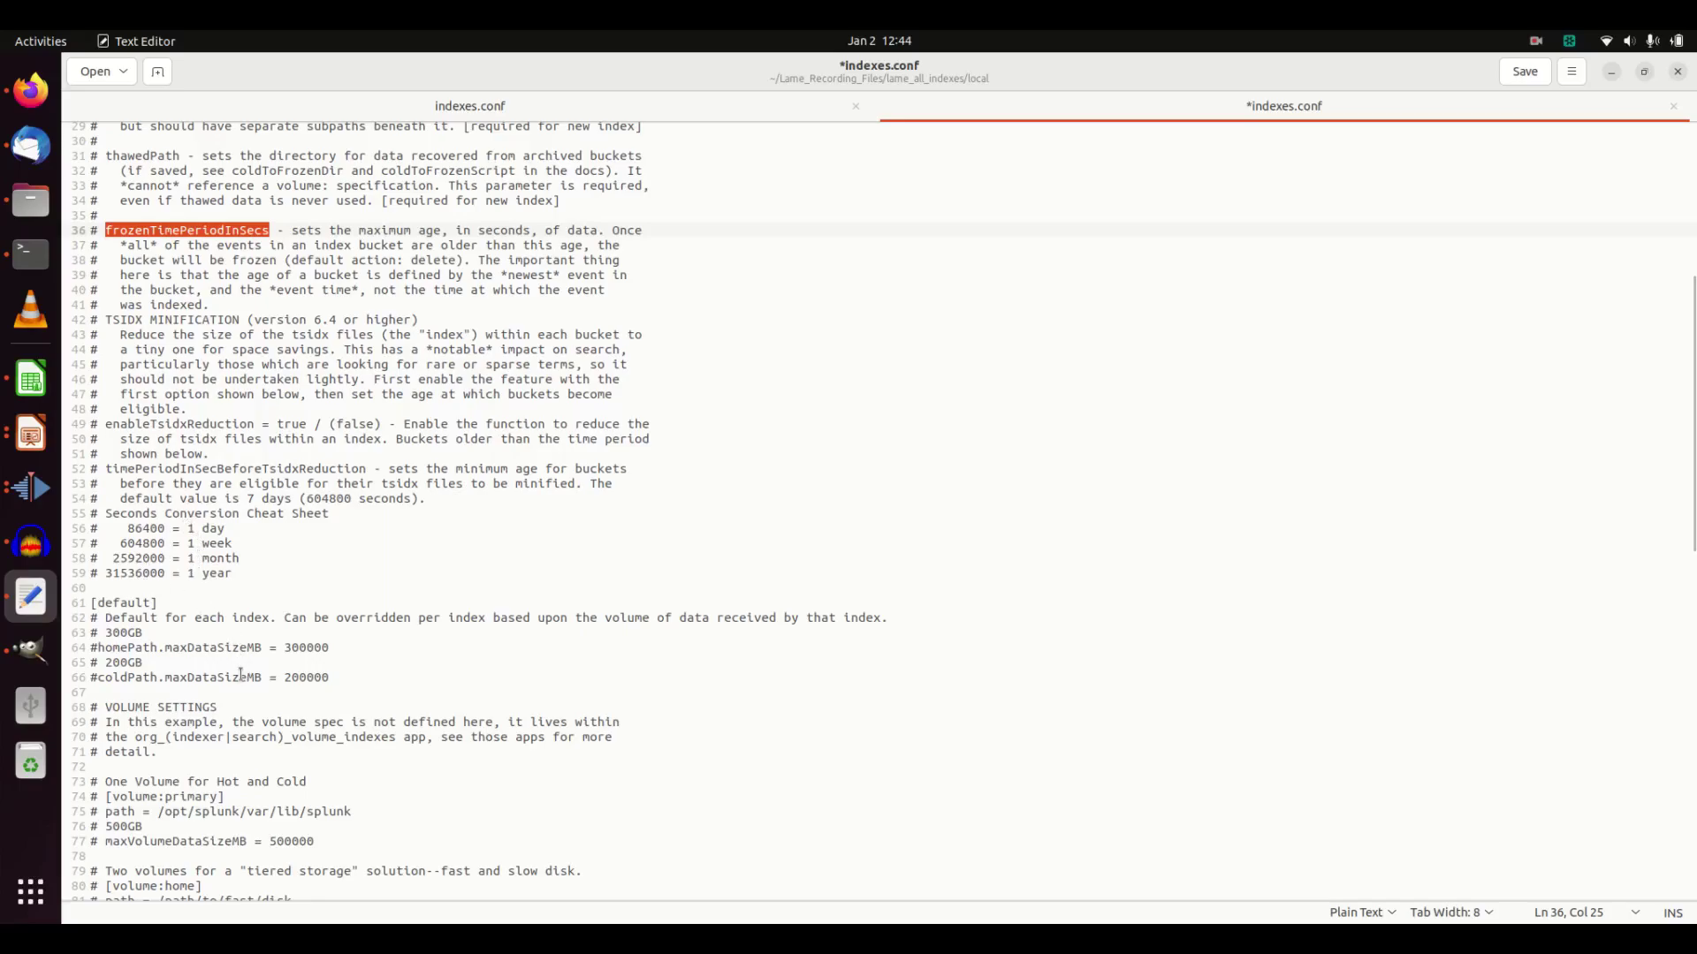
{"action": "scroll", "coordinate": [244, 721], "scroll_direction": "down", "scroll_amount": 5}
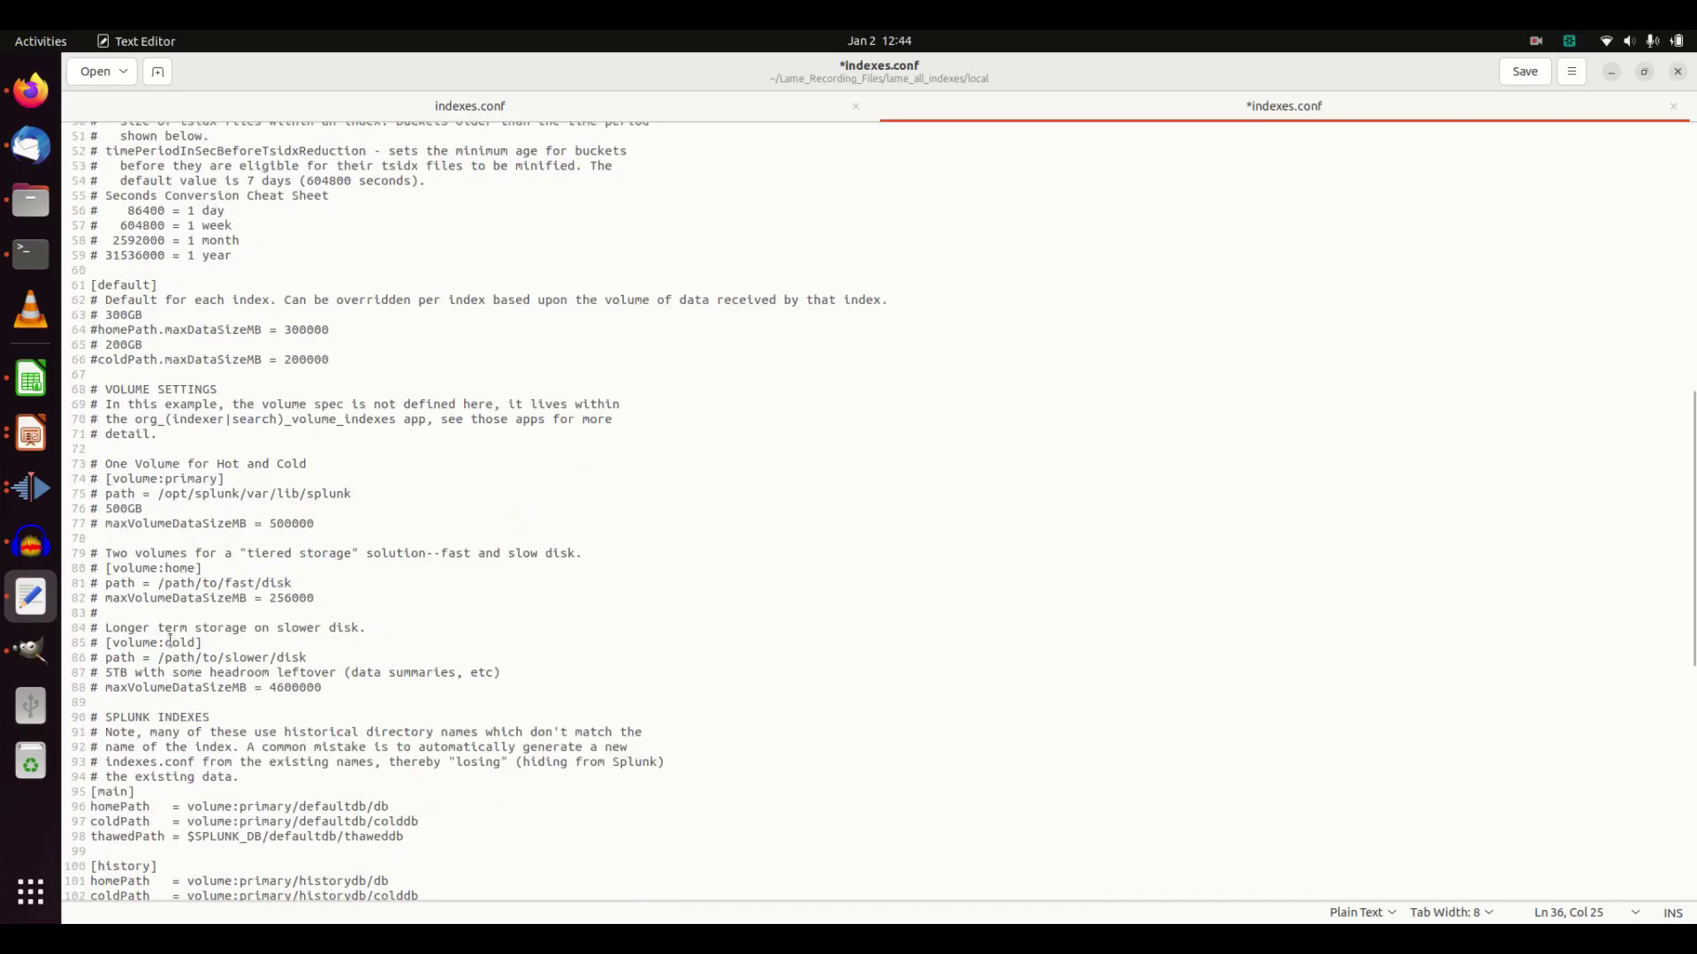
{"action": "scroll", "coordinate": [185, 664], "scroll_direction": "down", "scroll_amount": 1}
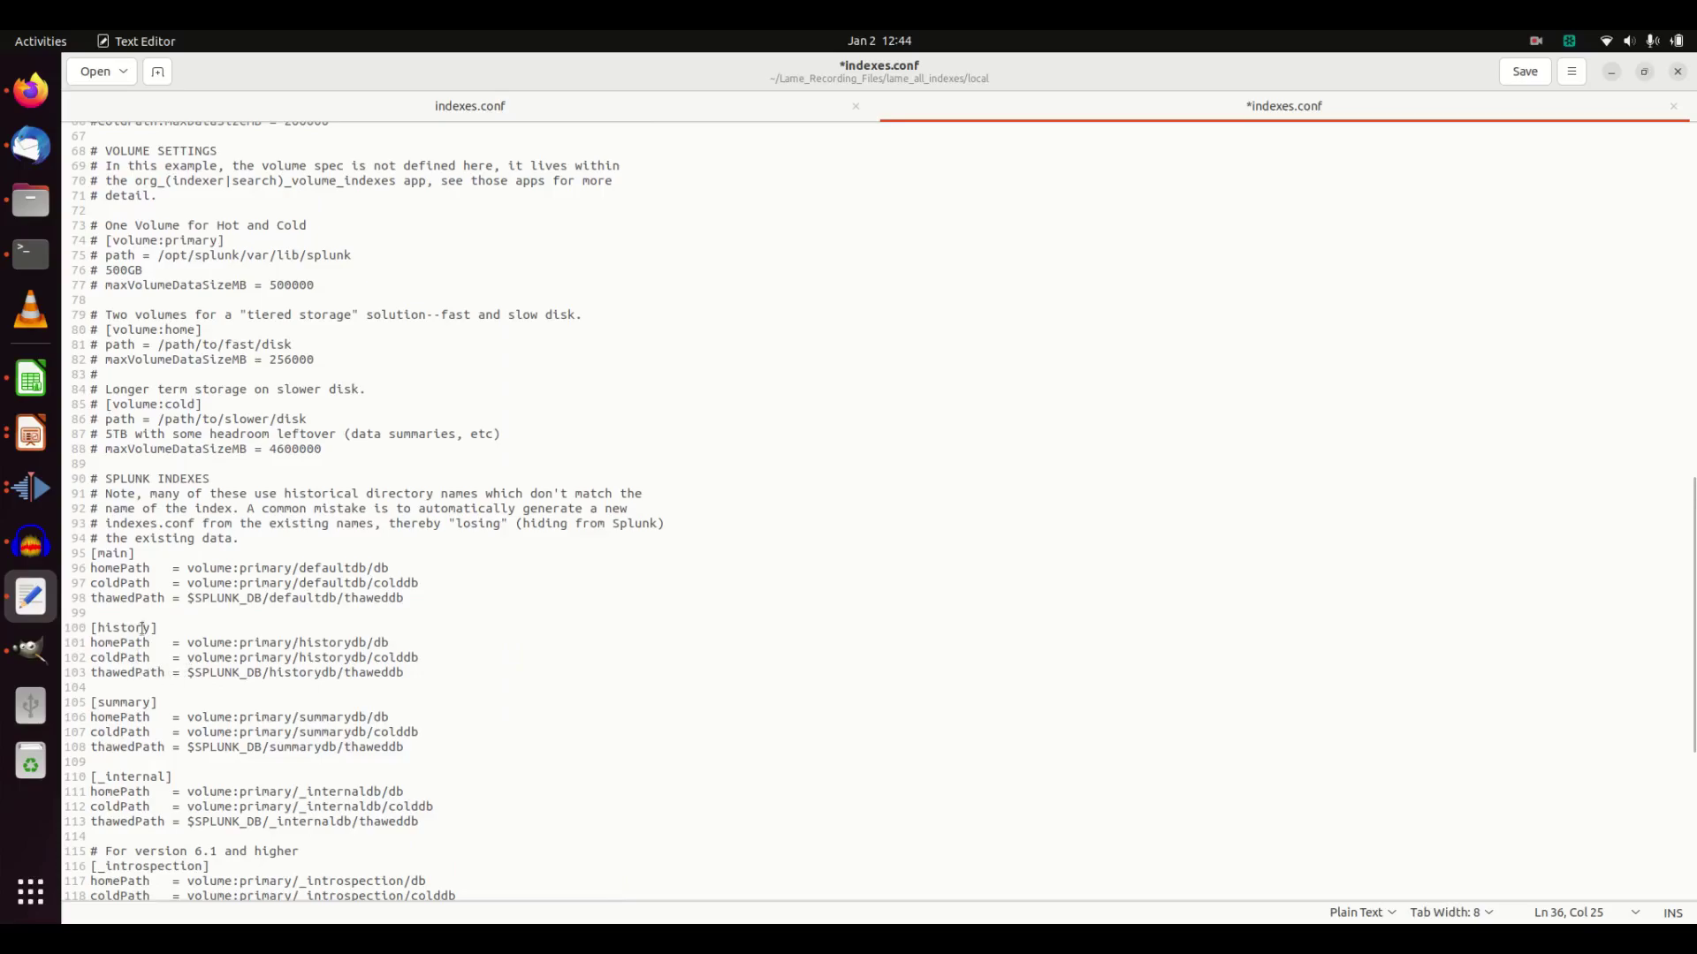
{"action": "left_click", "coordinate": [126, 607]}
{"action": "key", "text": "ctrl+v"}
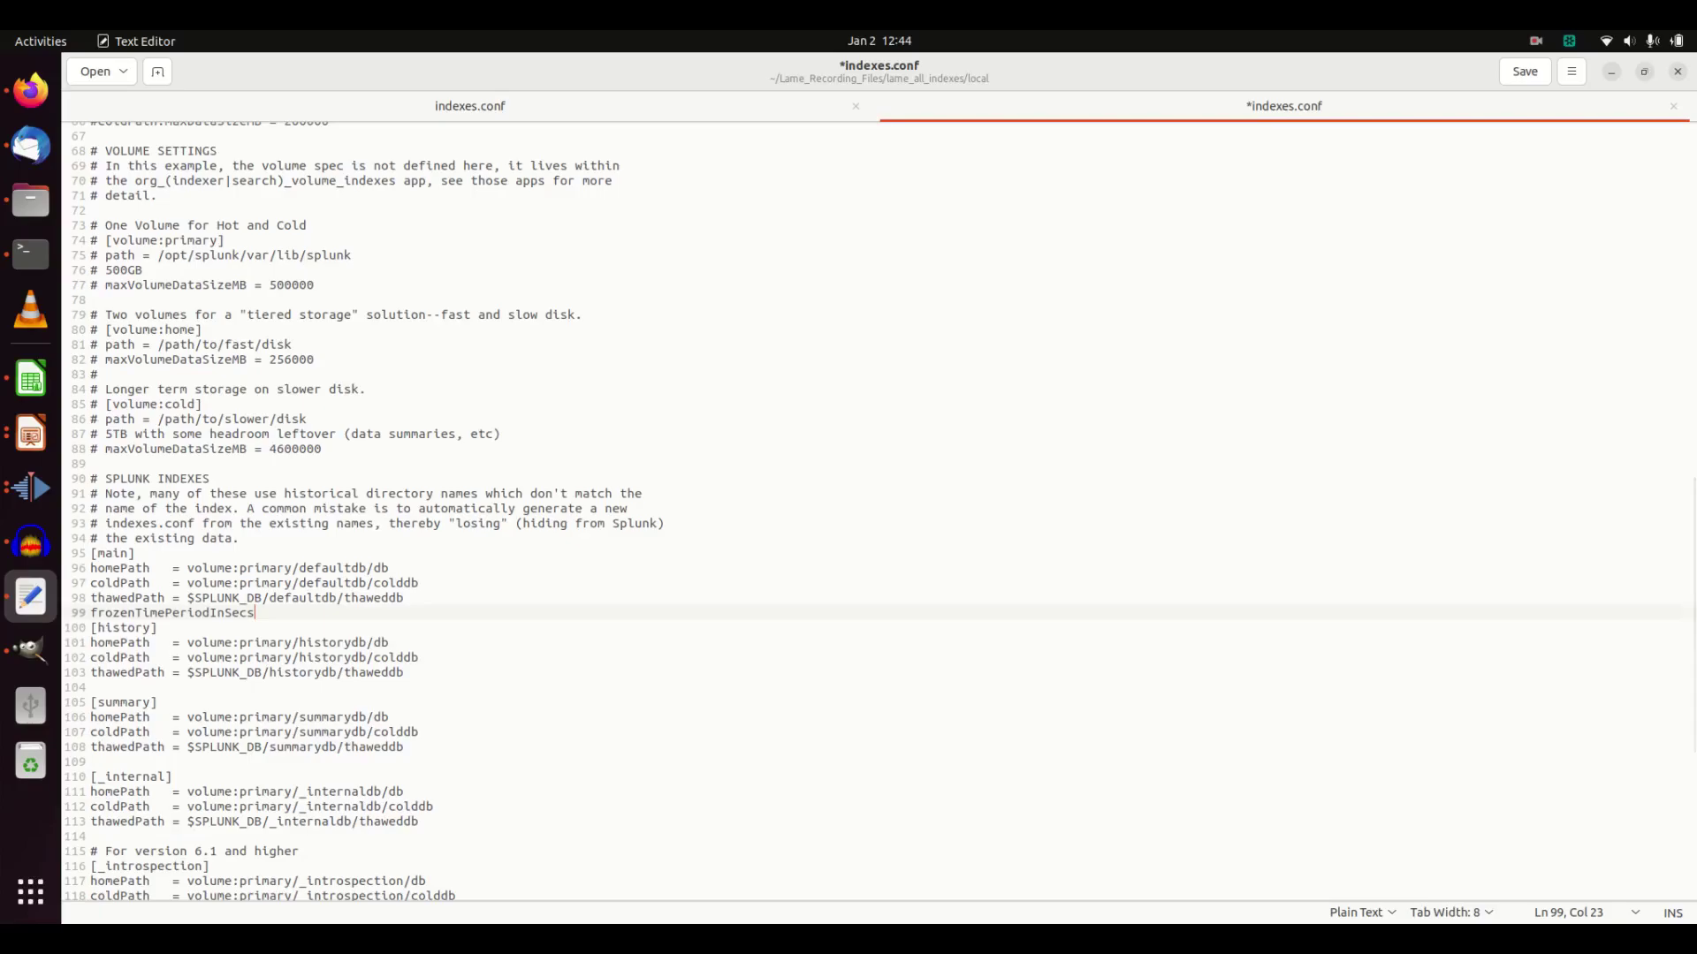
Step: Complete the frozenTimePeriodInSecs line in the [main] stanza with the one-year value 31536000 from the seconds conversion cheat sheet, followed by a blank line
{"action": "type", "text": "="}
{"action": "scroll", "coordinate": [119, 606], "scroll_direction": "up", "scroll_amount": 2}
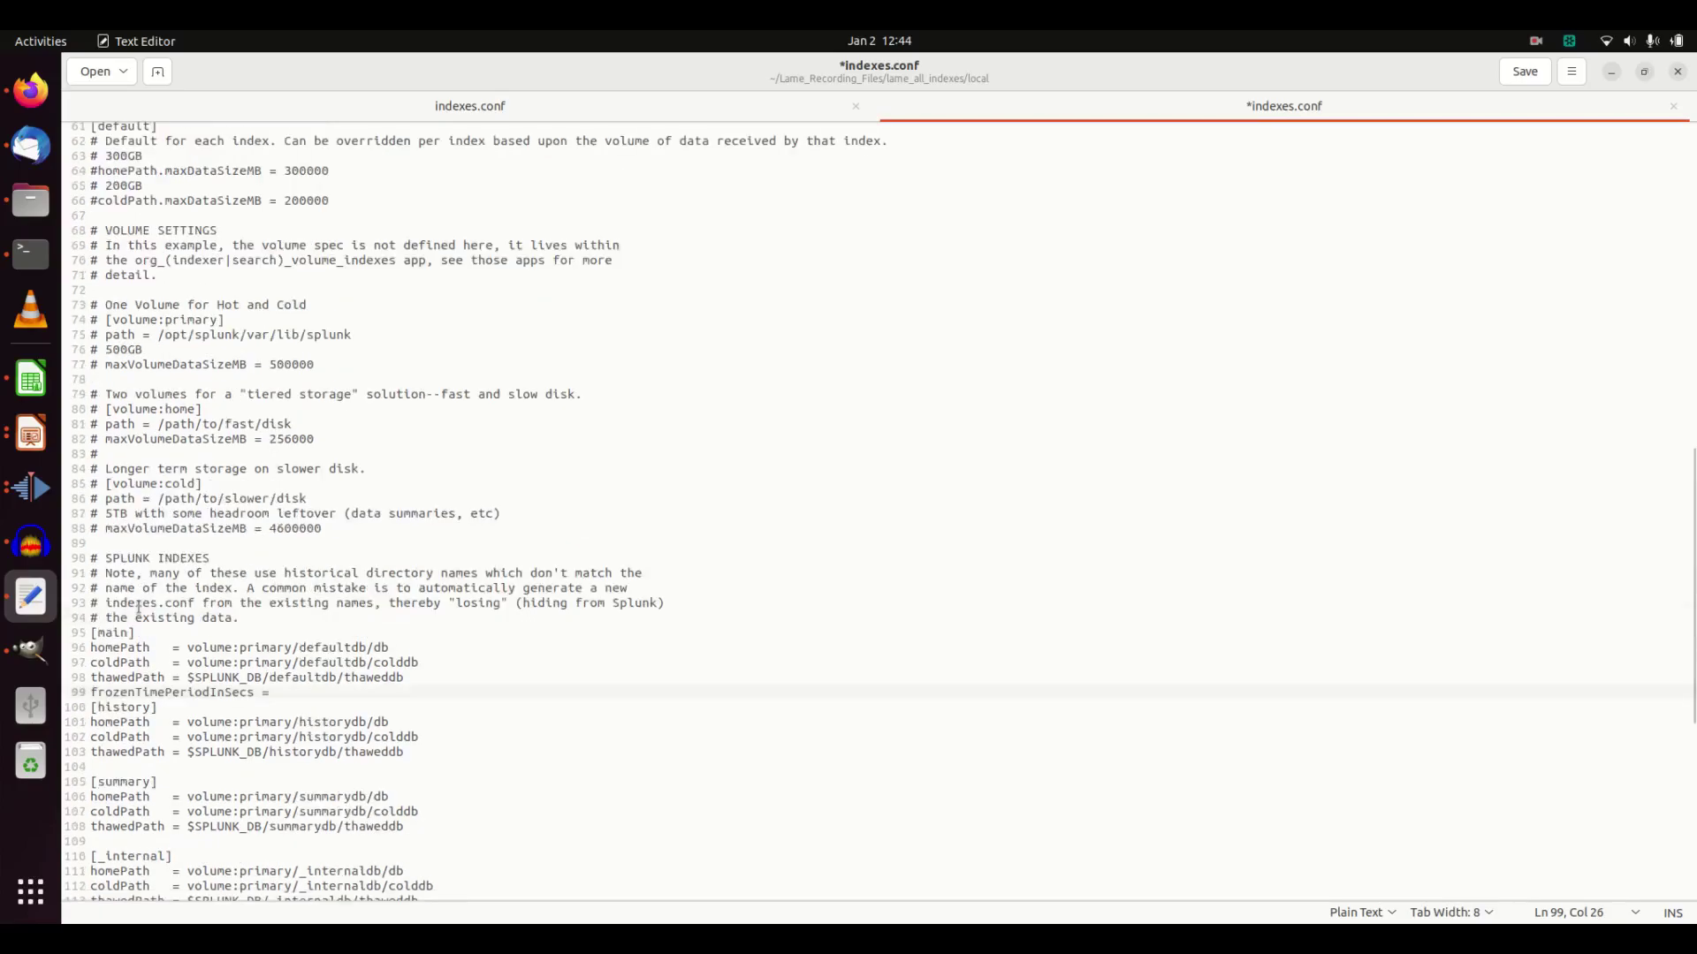
{"action": "scroll", "coordinate": [257, 290], "scroll_direction": "up", "scroll_amount": 4}
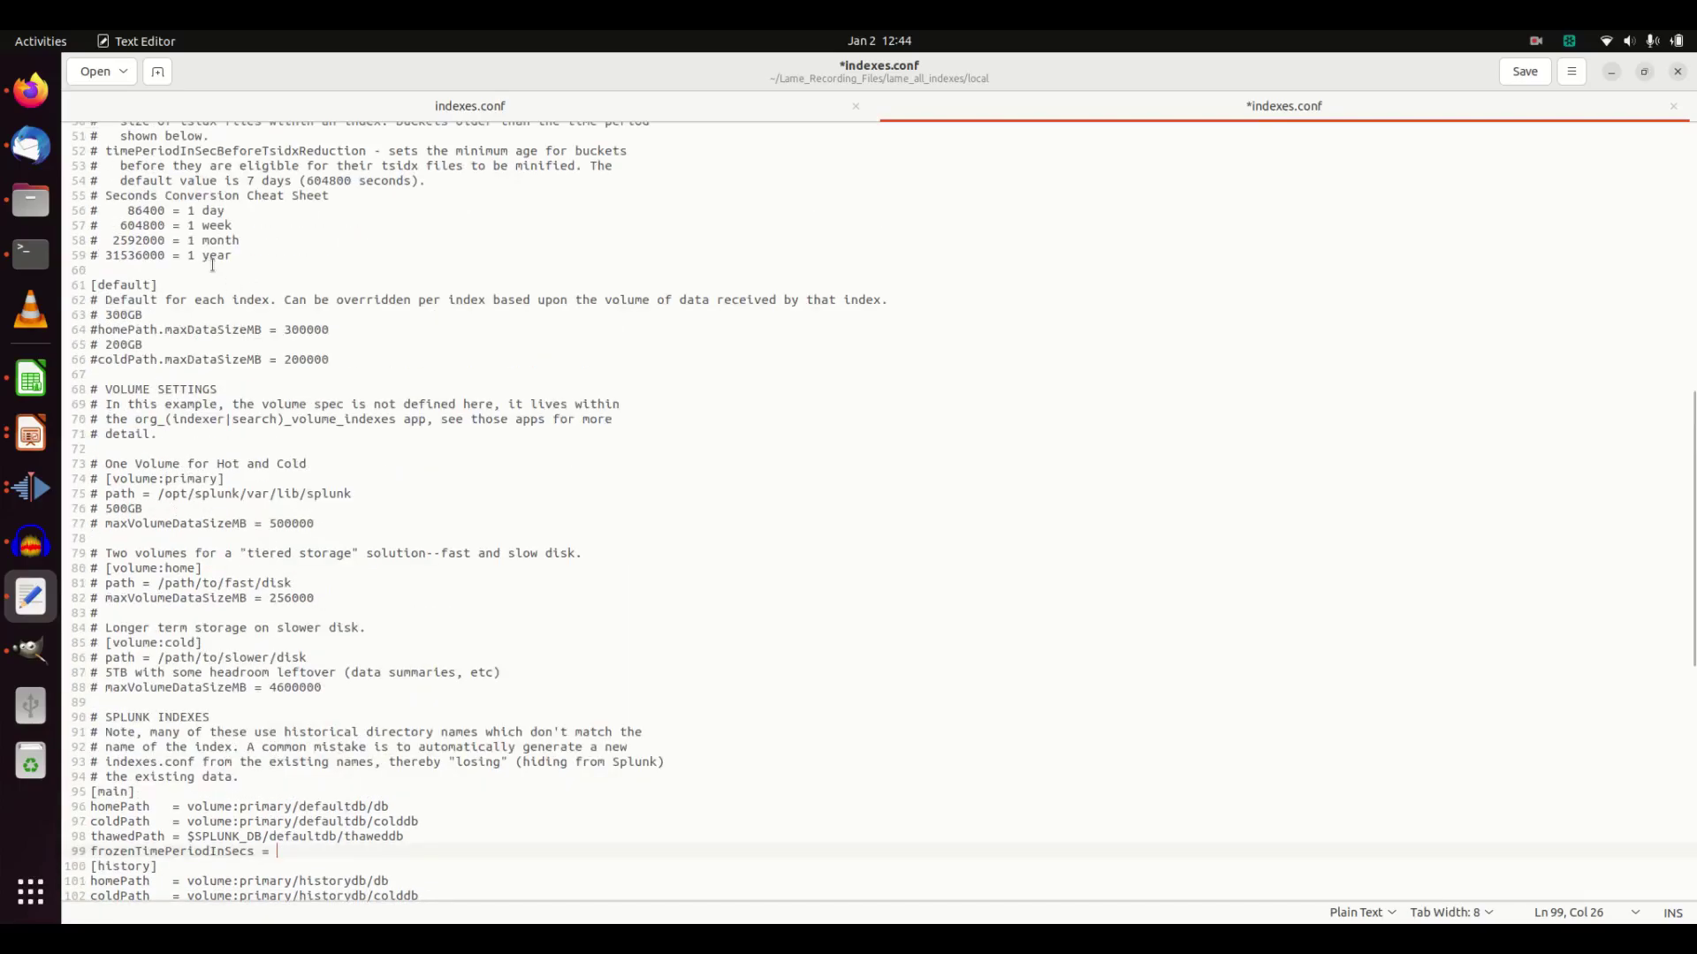
{"action": "left_click_drag", "start_coordinate": [165, 255], "coordinate": [105, 256]}
{"action": "key", "text": "ctrl+c"}
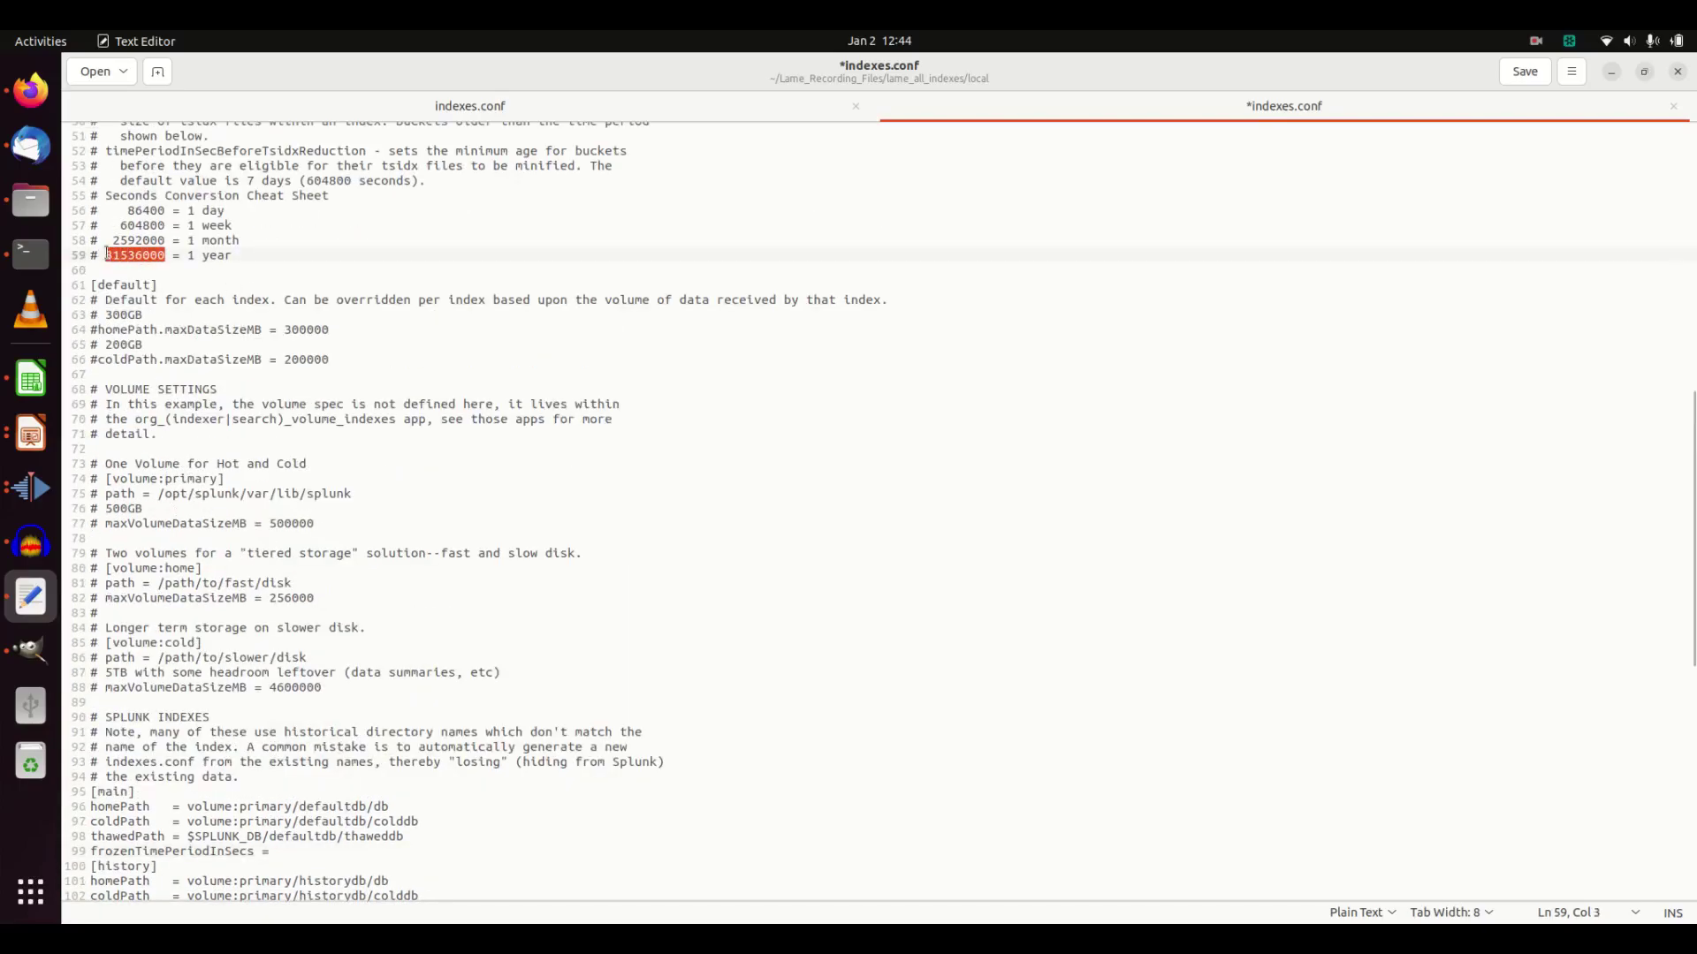
{"action": "scroll", "coordinate": [586, 604], "scroll_direction": "down", "scroll_amount": 2}
{"action": "scroll", "coordinate": [586, 604], "scroll_direction": "down", "scroll_amount": 2}
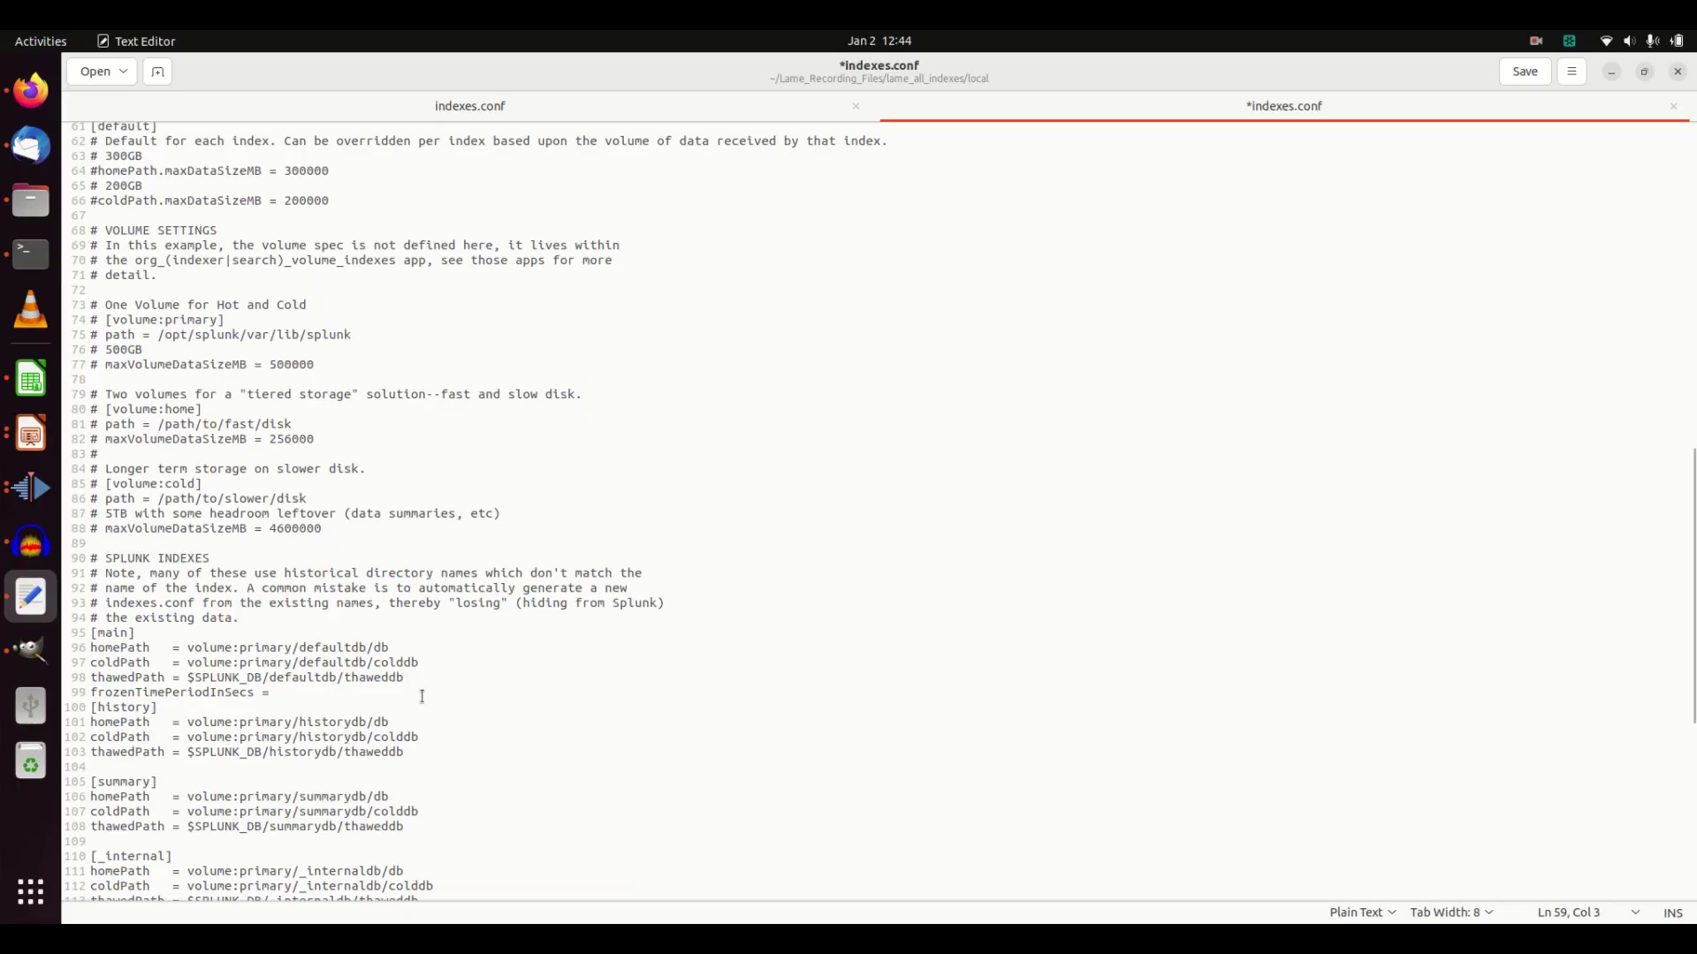
{"action": "left_click", "coordinate": [312, 695]}
{"action": "key", "text": "ctrl+v"}
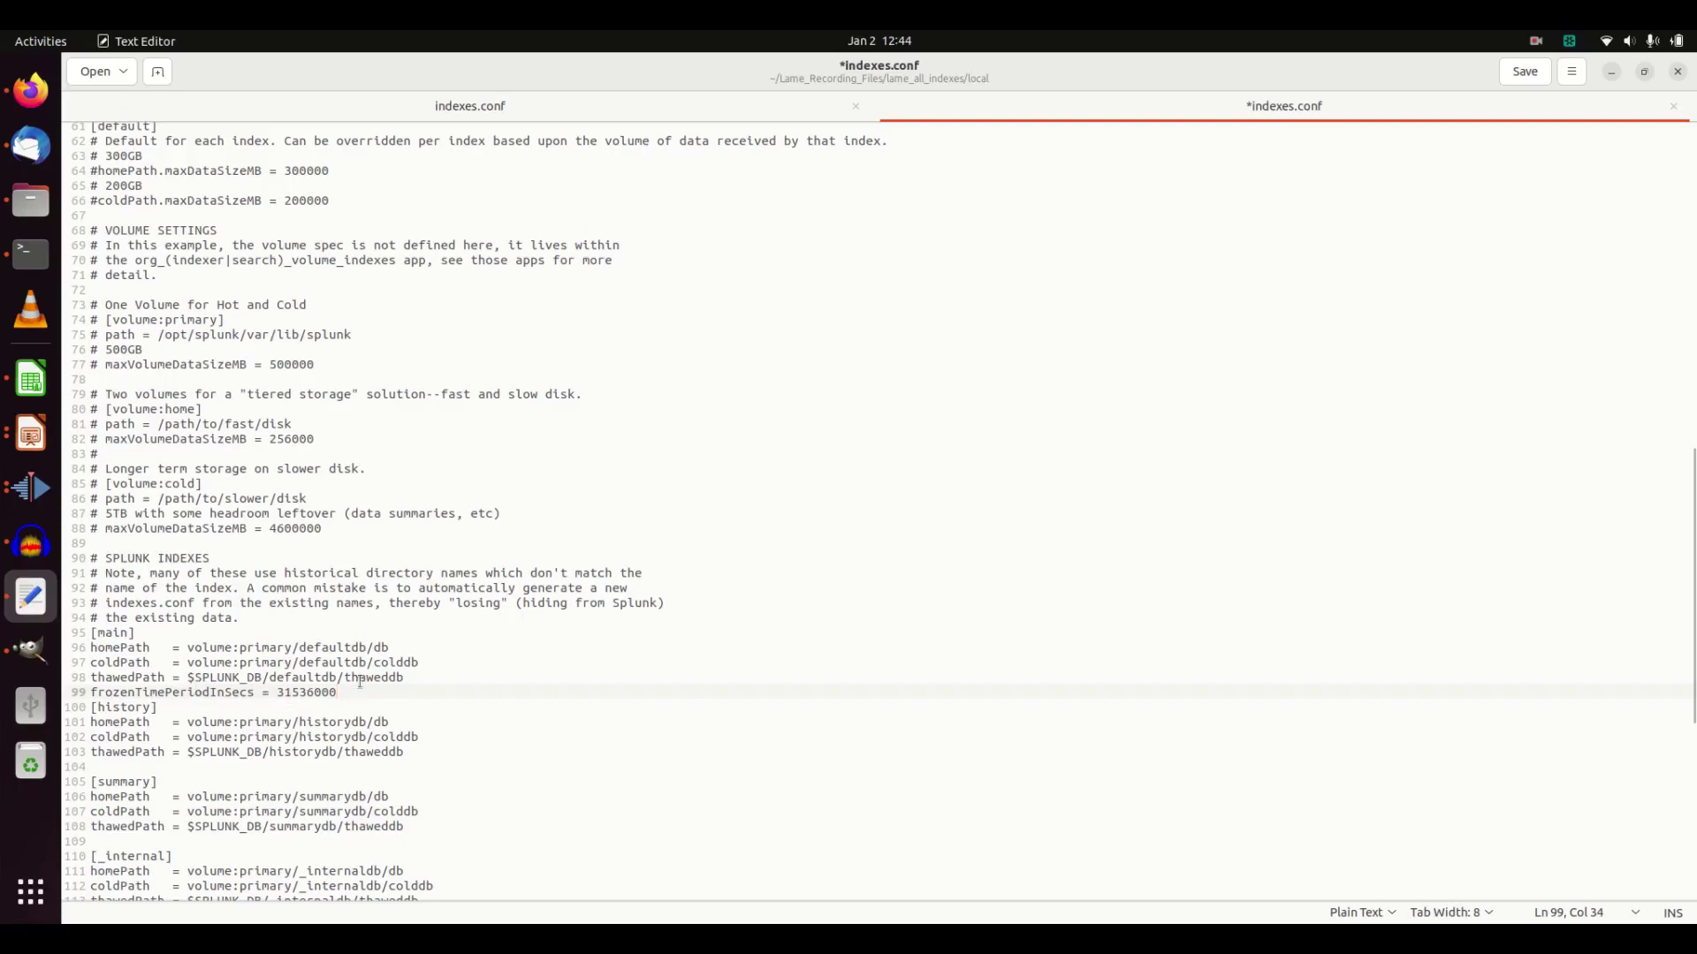
{"action": "key", "text": "Return"}
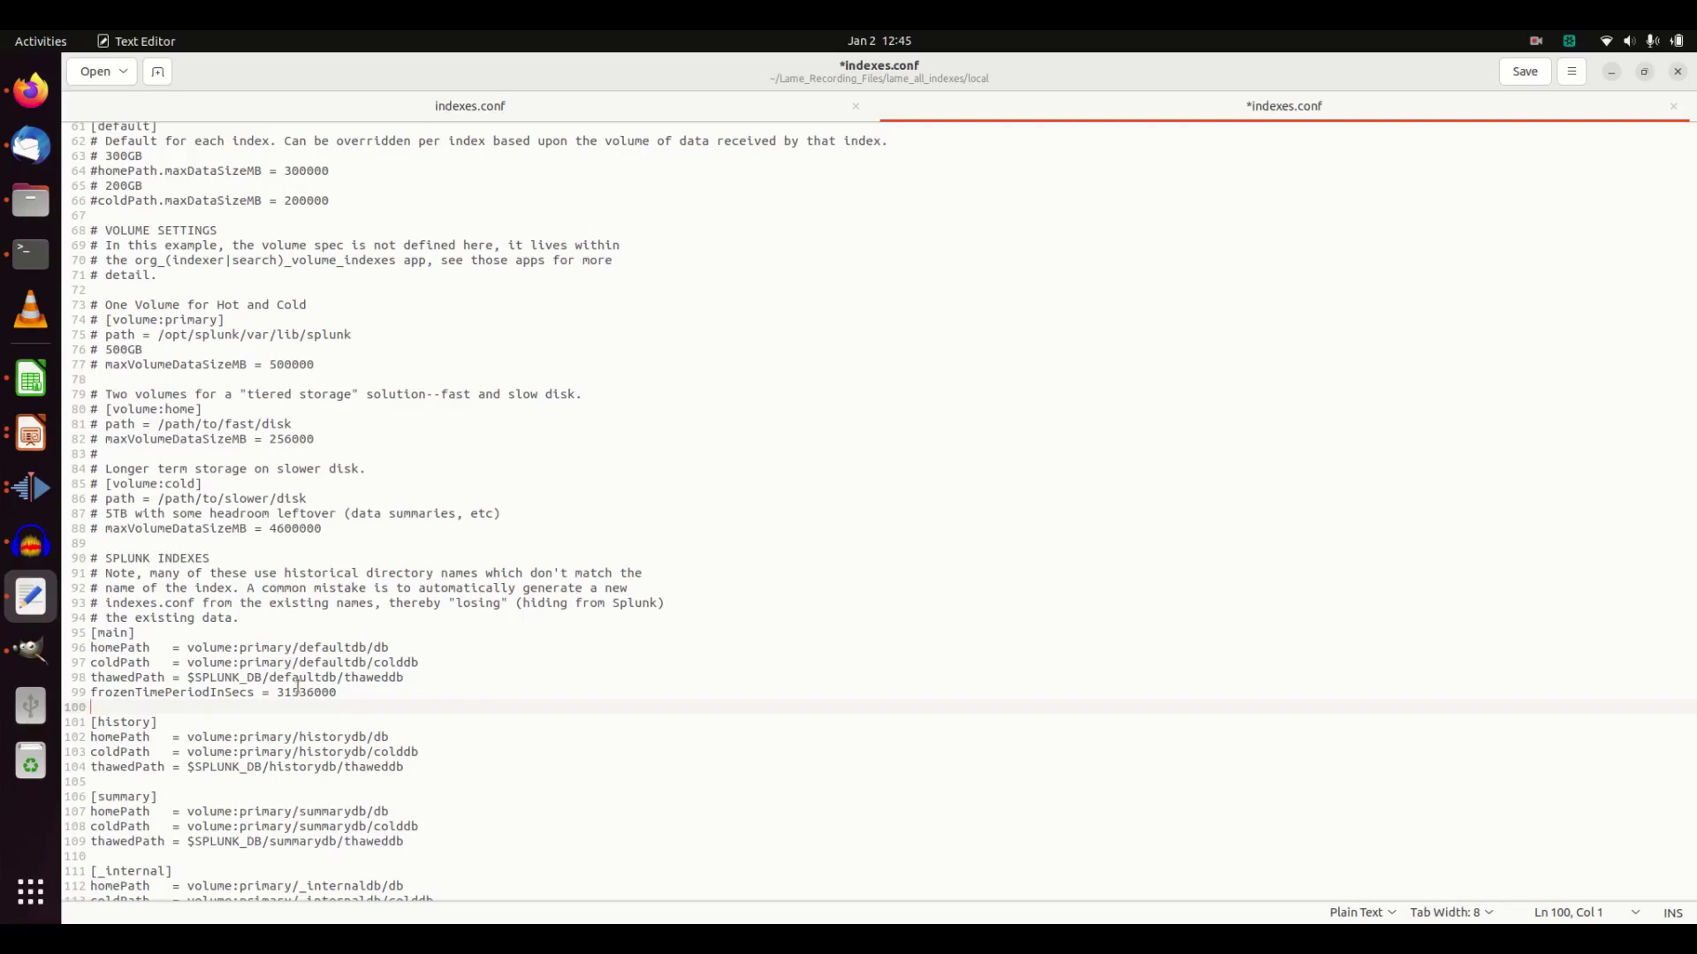
Step: Delete the frozenTimePeriodInSecs line from the [main] stanza, keeping one blank line before [history]
{"action": "scroll", "coordinate": [414, 743], "scroll_direction": "down", "scroll_amount": 4}
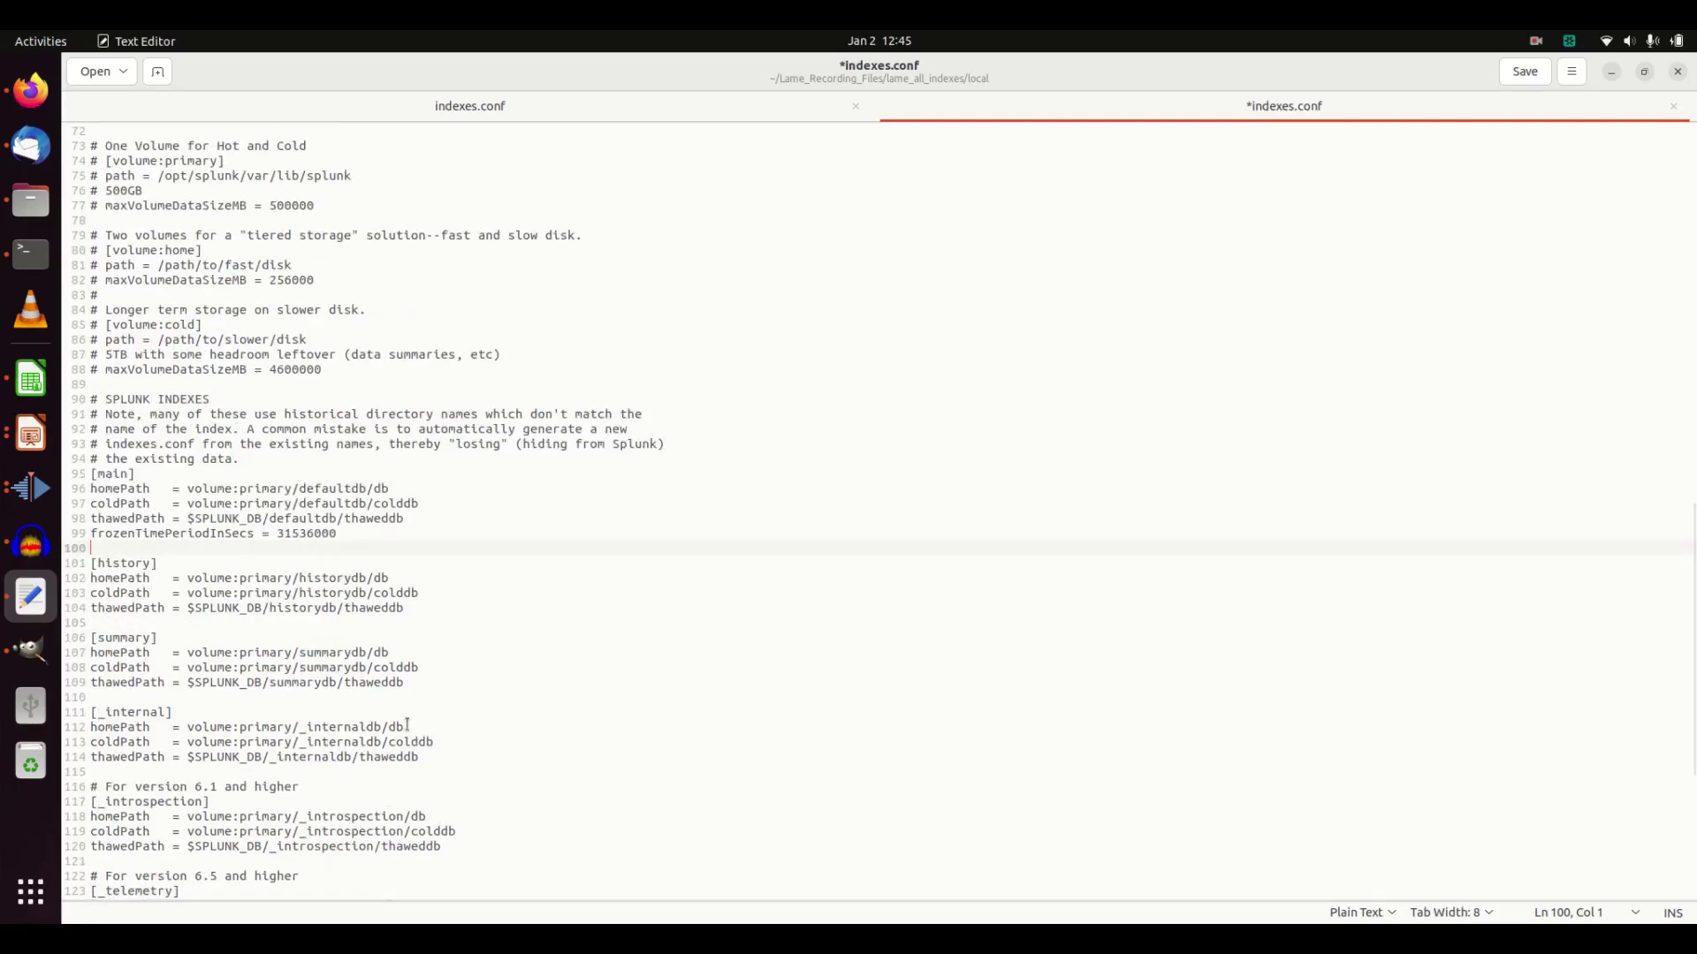
{"action": "left_click", "coordinate": [355, 520]}
{"action": "left_click_drag", "start_coordinate": [338, 533], "coordinate": [77, 535]}
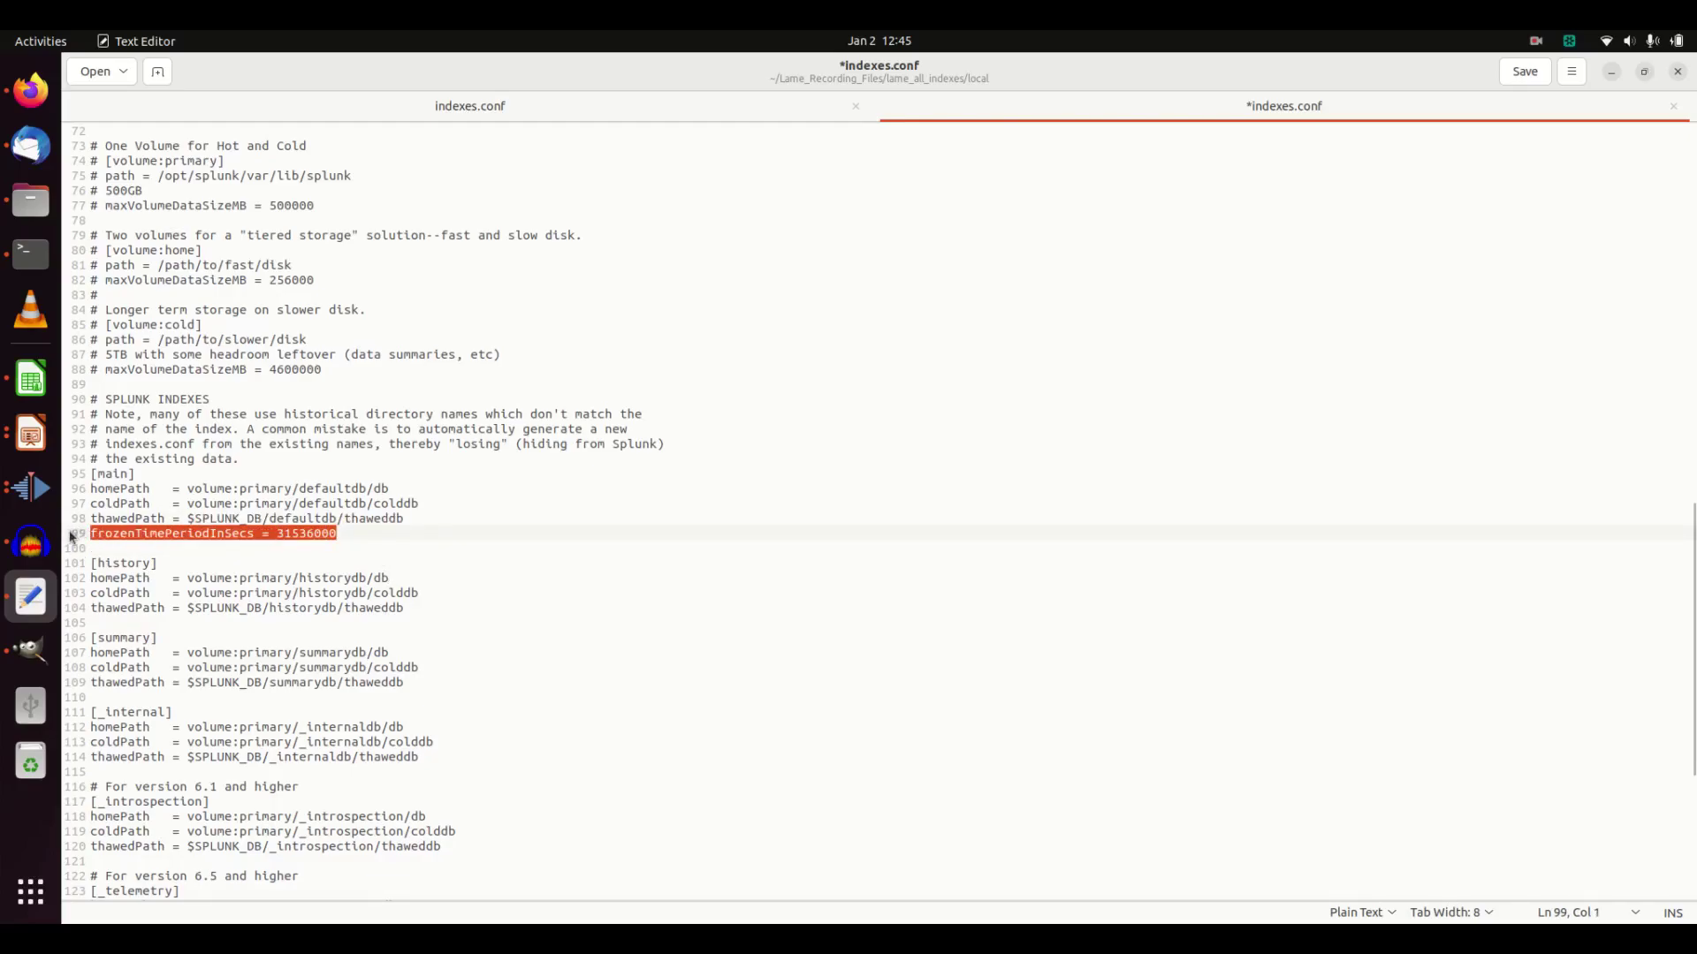
{"action": "key", "text": "BackSpace"}
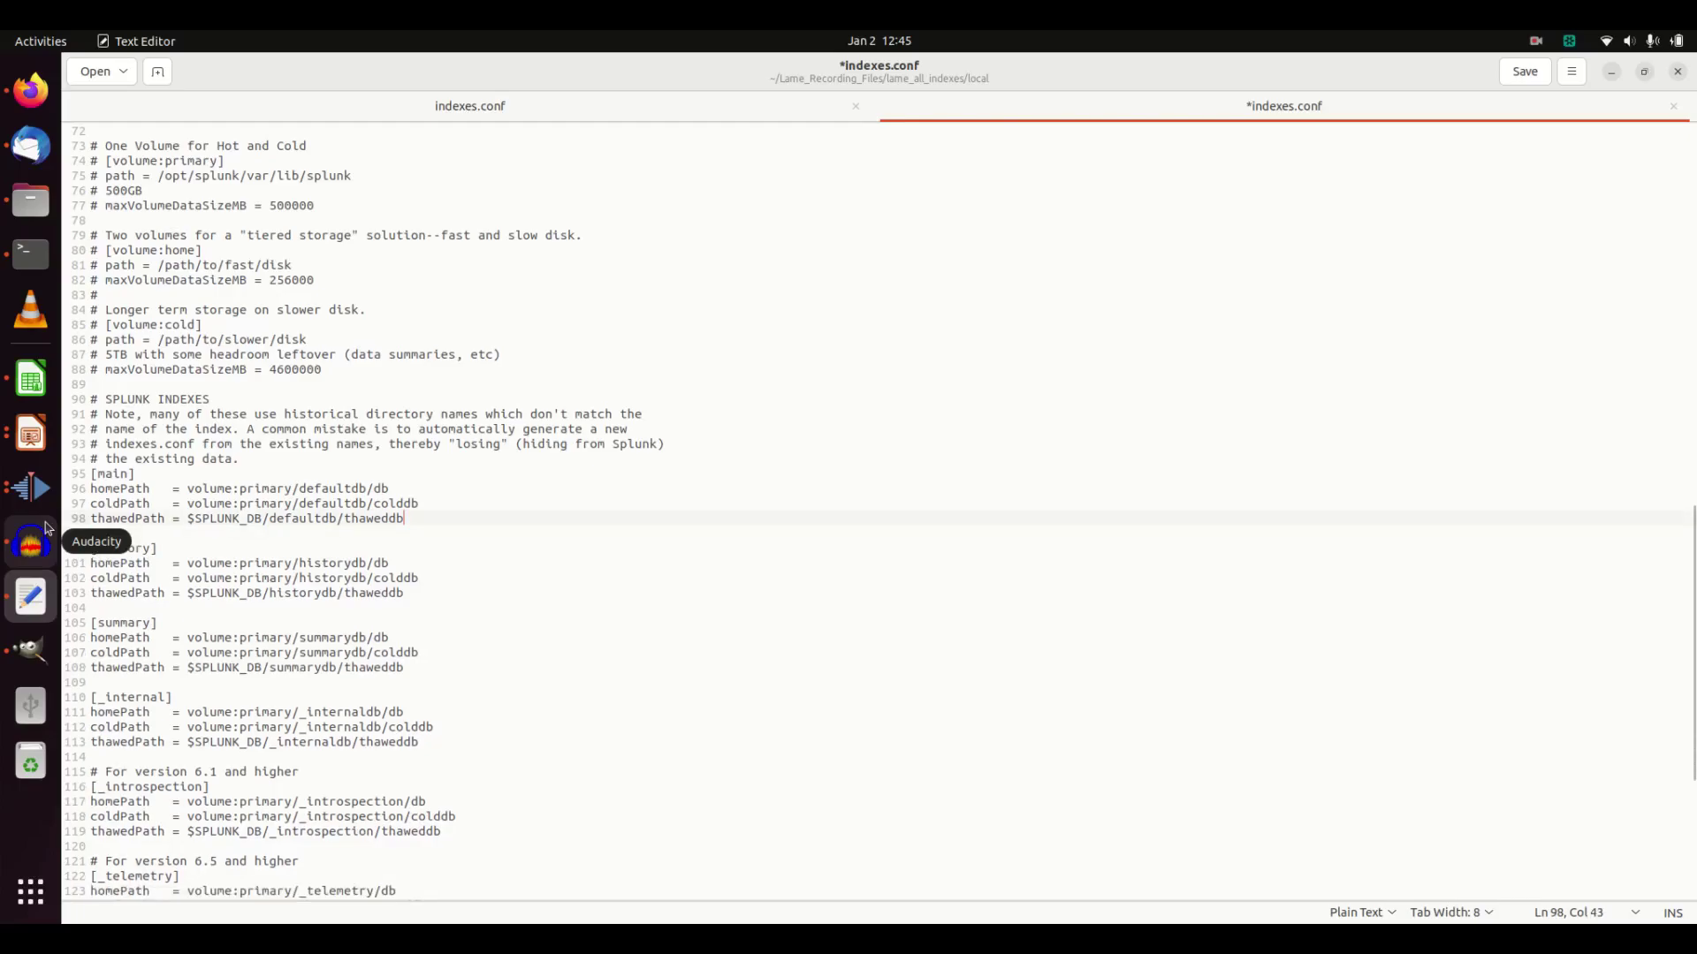
{"action": "key", "text": "BackSpace"}
Step: Copy the commented [_blocksignature] stanza into the SPLUNKBASE APP INDEXES section and add a blank line below it
{"action": "scroll", "coordinate": [389, 694], "scroll_direction": "down", "scroll_amount": 7}
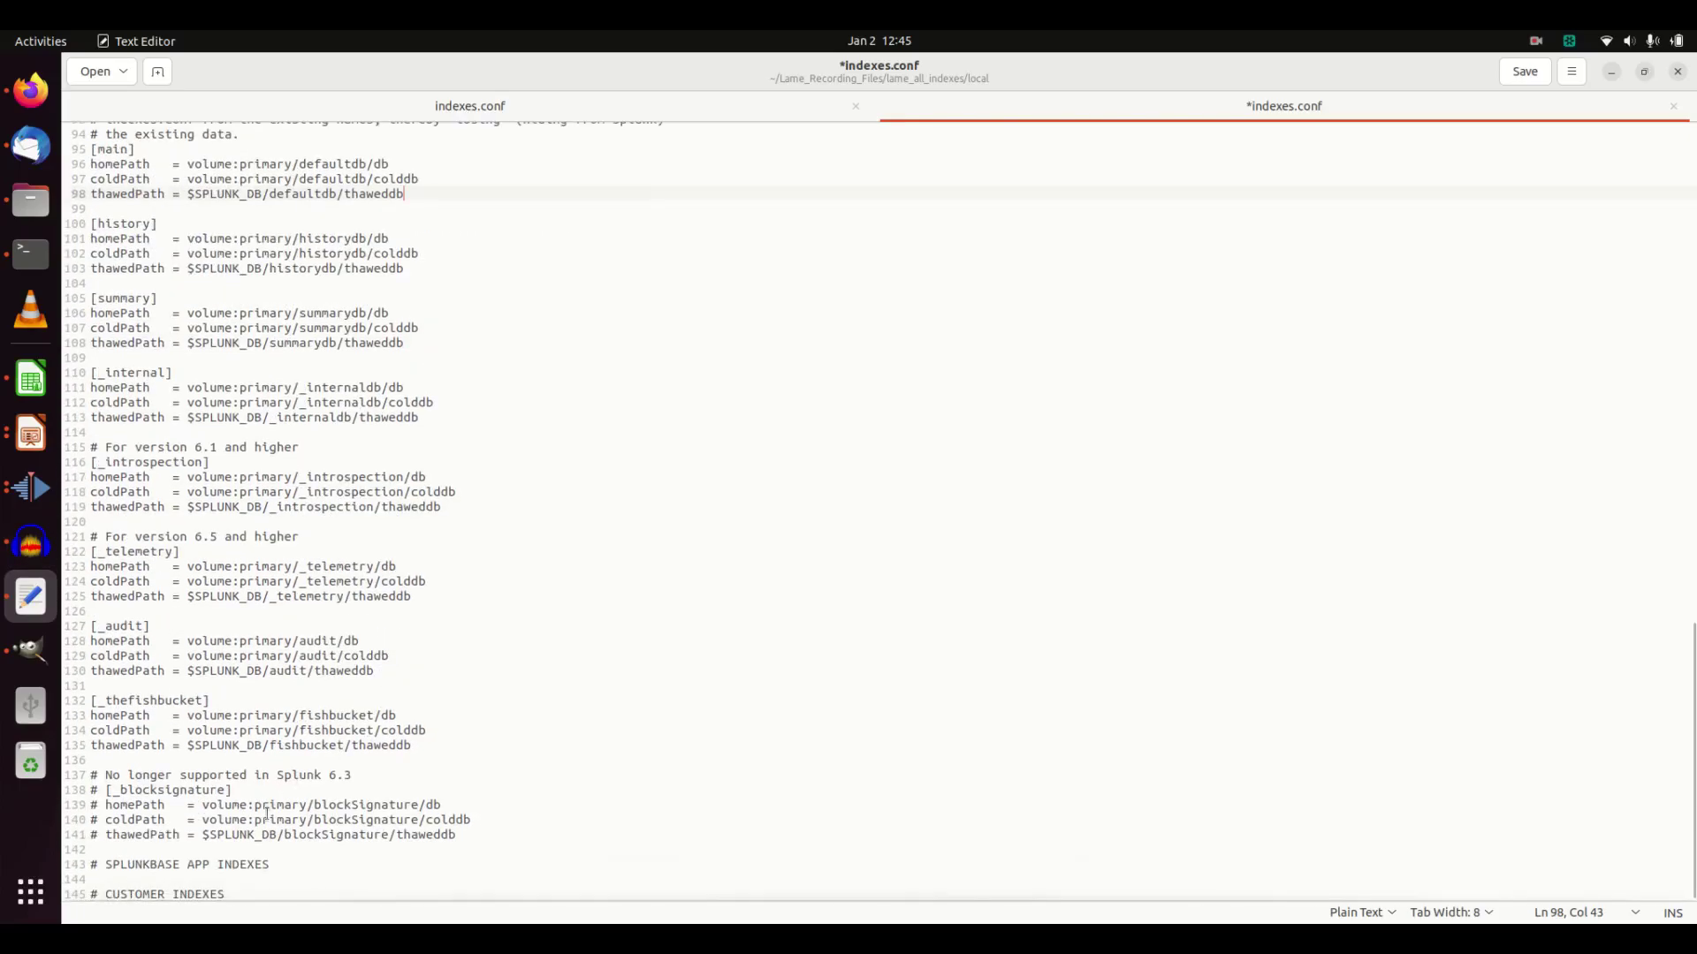
{"action": "left_click", "coordinate": [211, 874]}
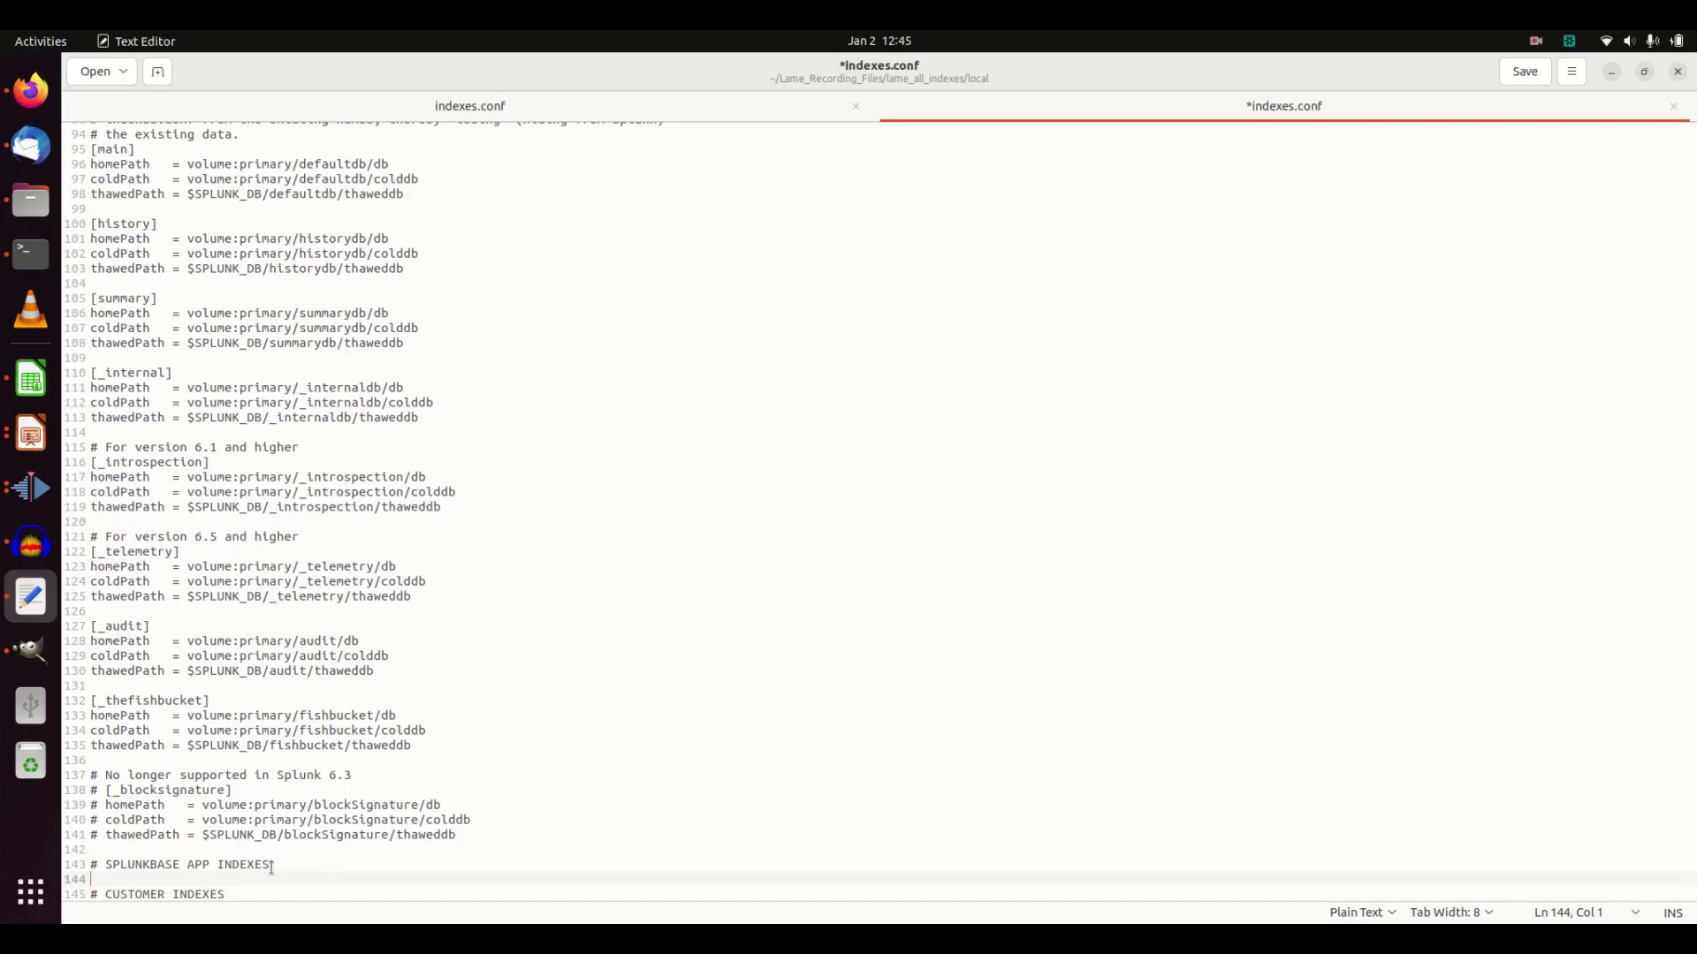
{"action": "left_click_drag", "start_coordinate": [458, 834], "coordinate": [74, 791]}
{"action": "key", "text": "ctrl+c"}
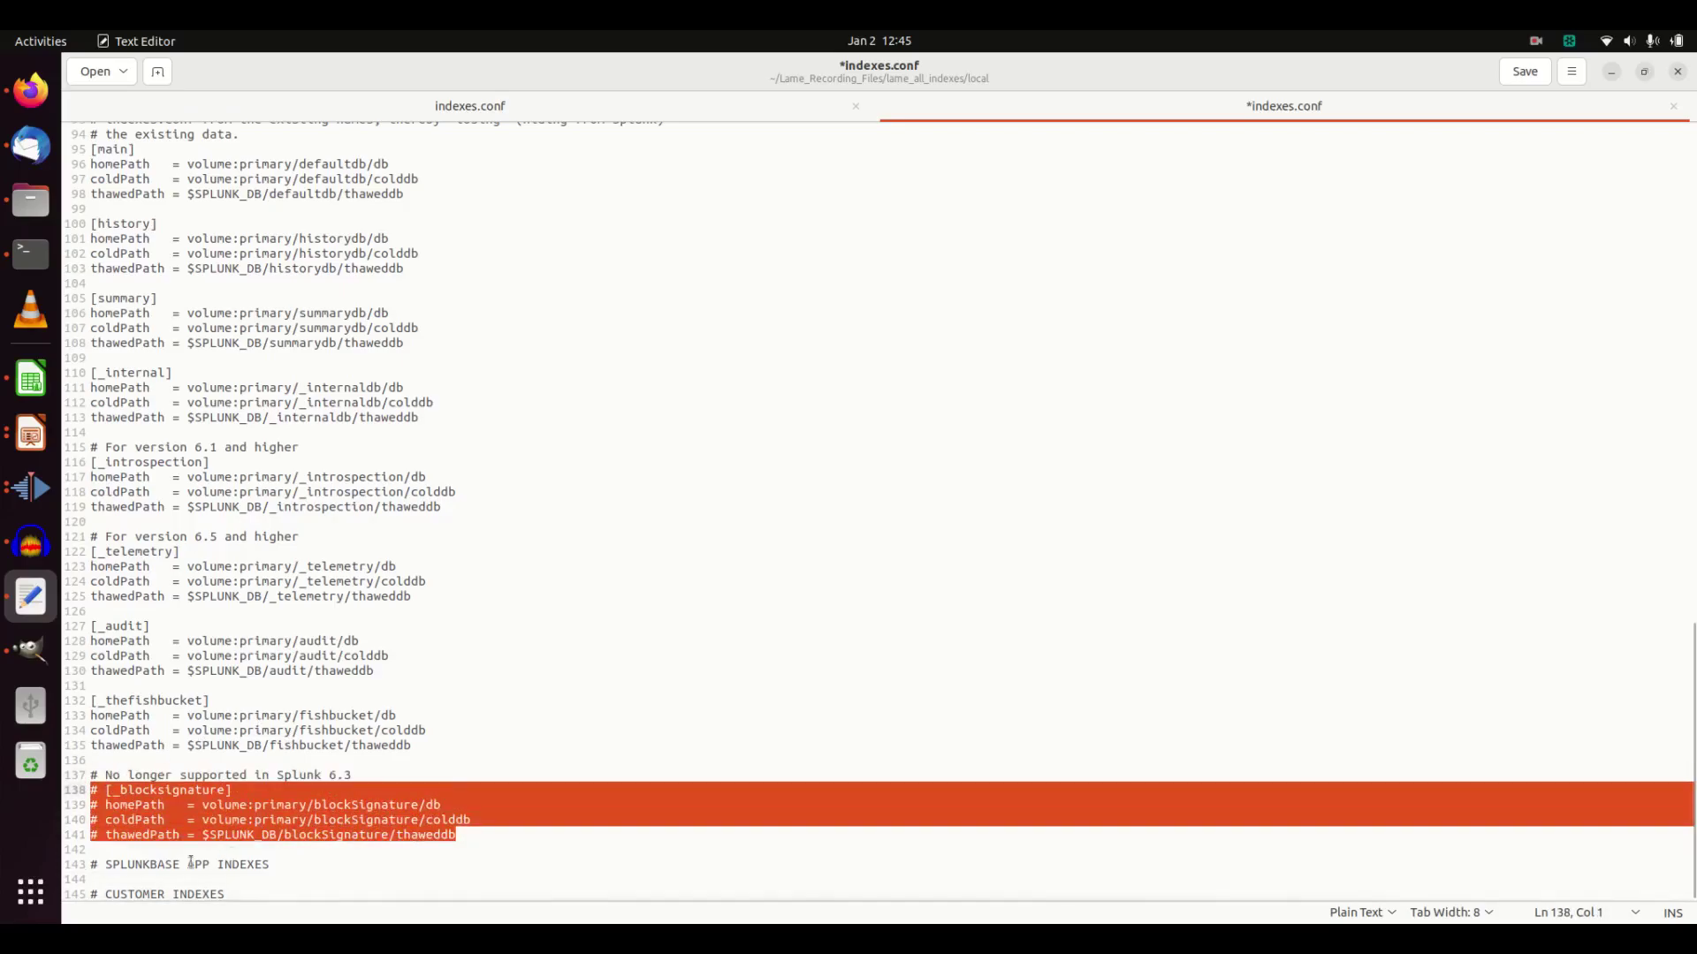
{"action": "left_click", "coordinate": [159, 879]}
{"action": "key", "text": "ctrl+v"}
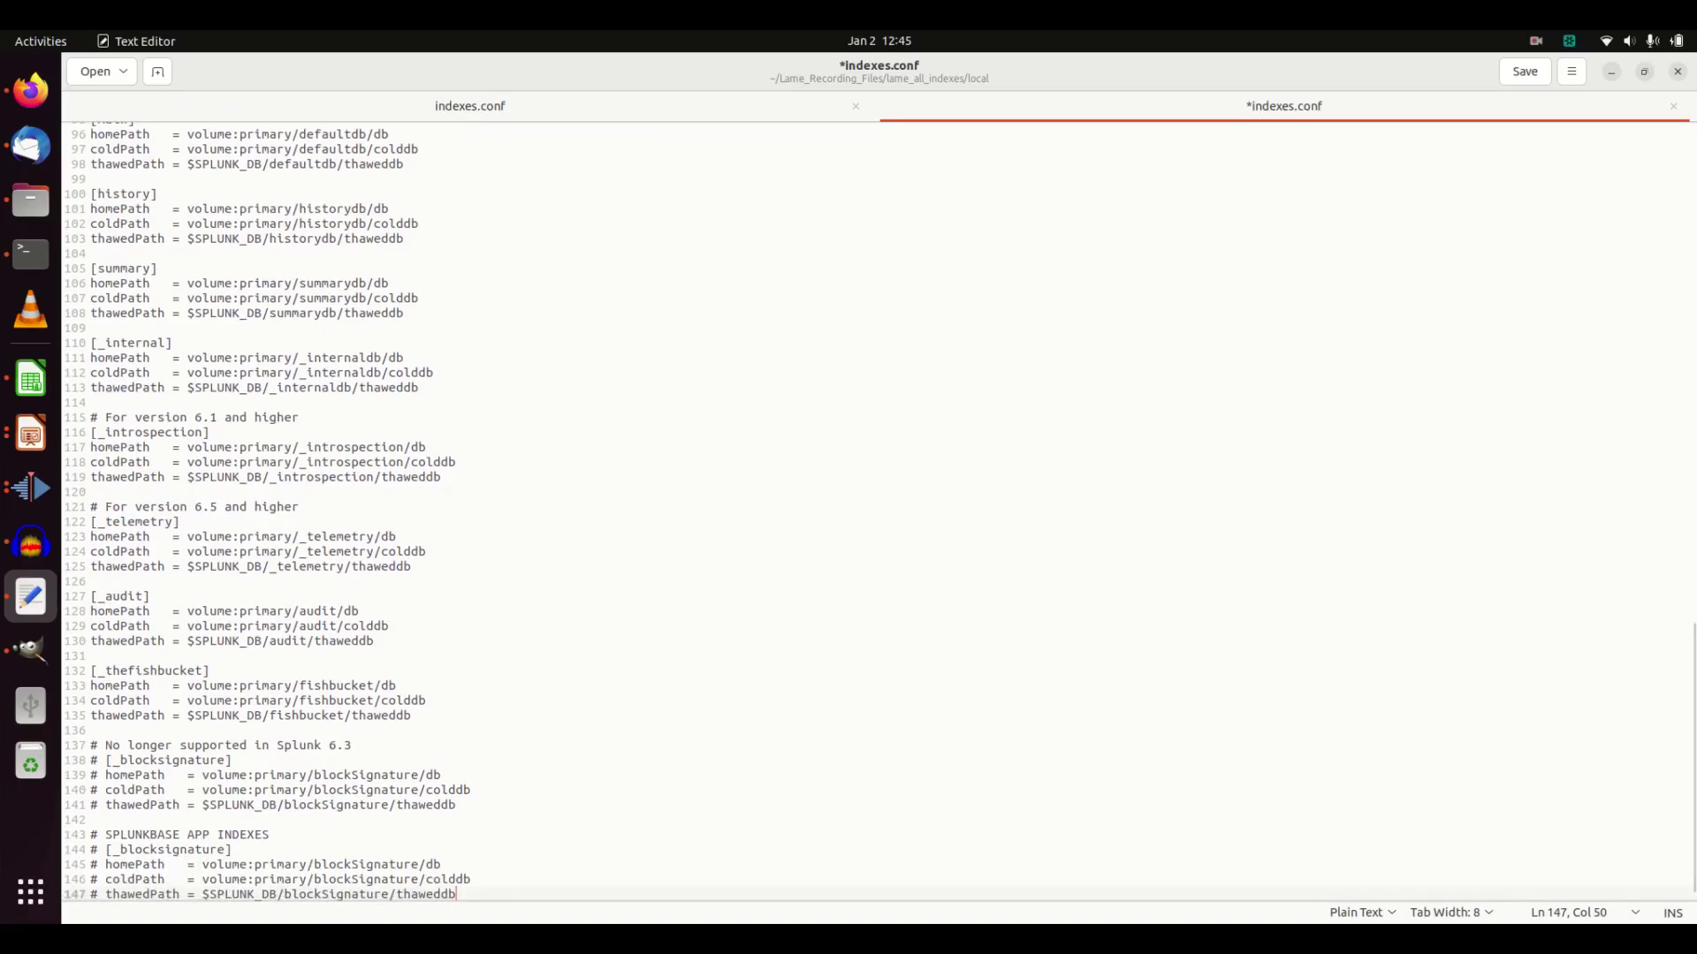
{"action": "key", "text": "Return"}
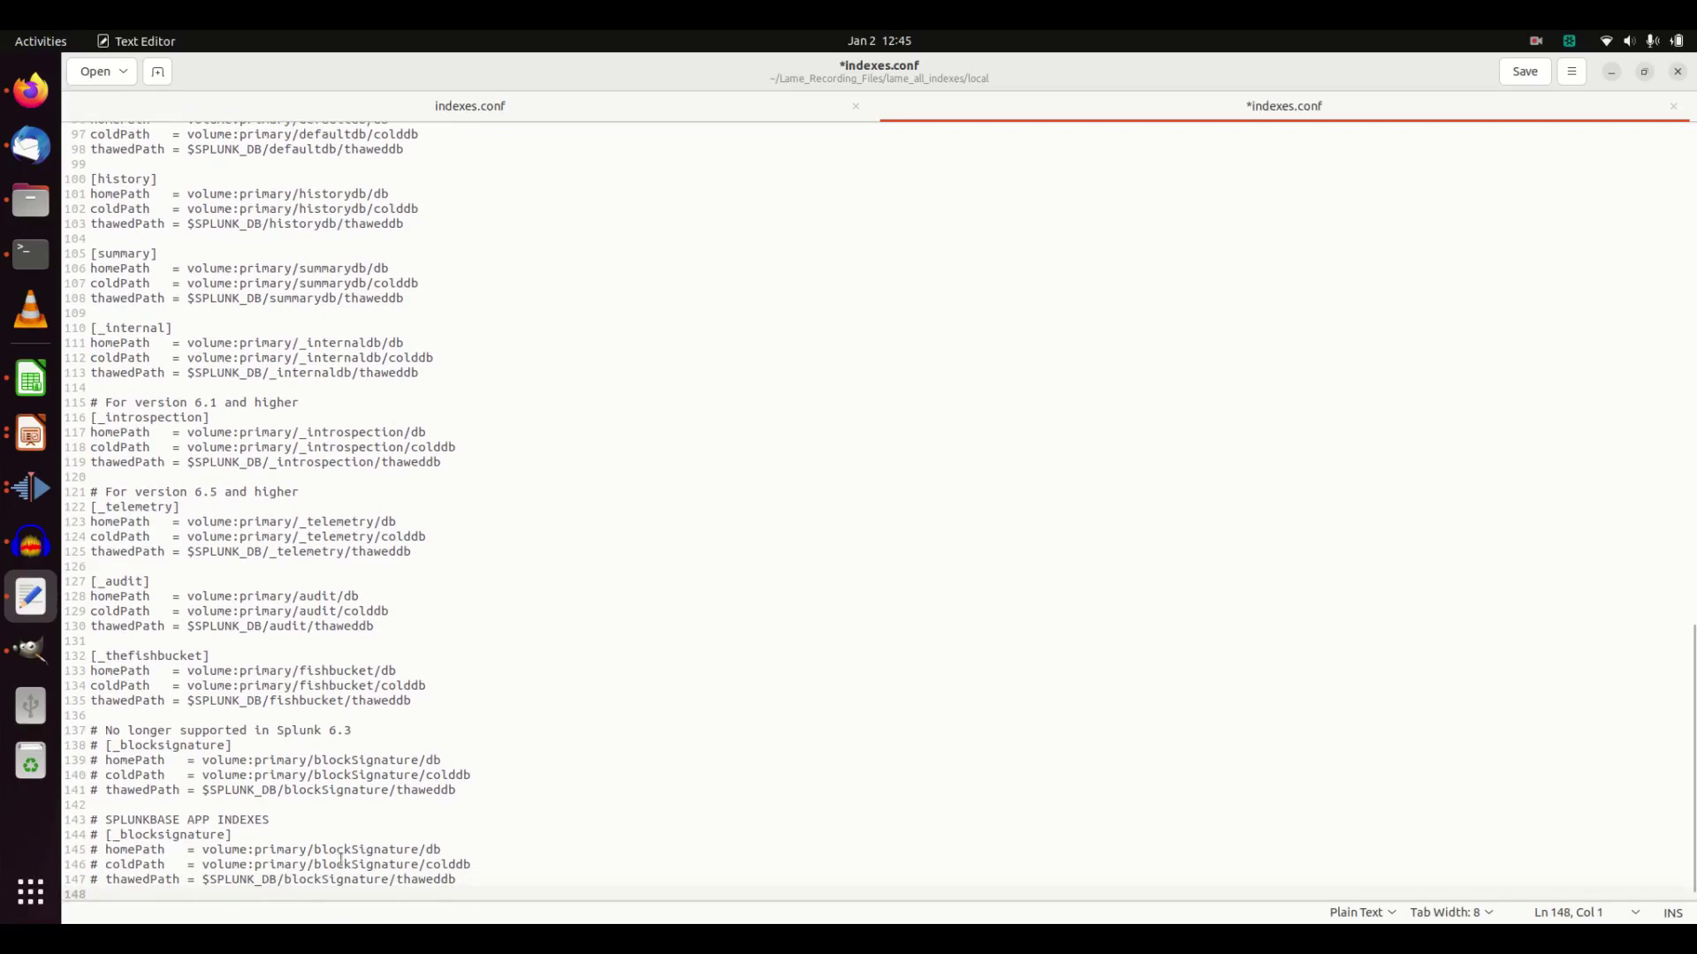
Step: Rename the copied stanza under SPLUNKBASE APP INDEXES to corelight, keeping its brackets and comment mark
{"action": "left_click", "coordinate": [362, 835]}
{"action": "key", "text": "Left"}
{"action": "key", "text": "ctrl+shift+Left"}
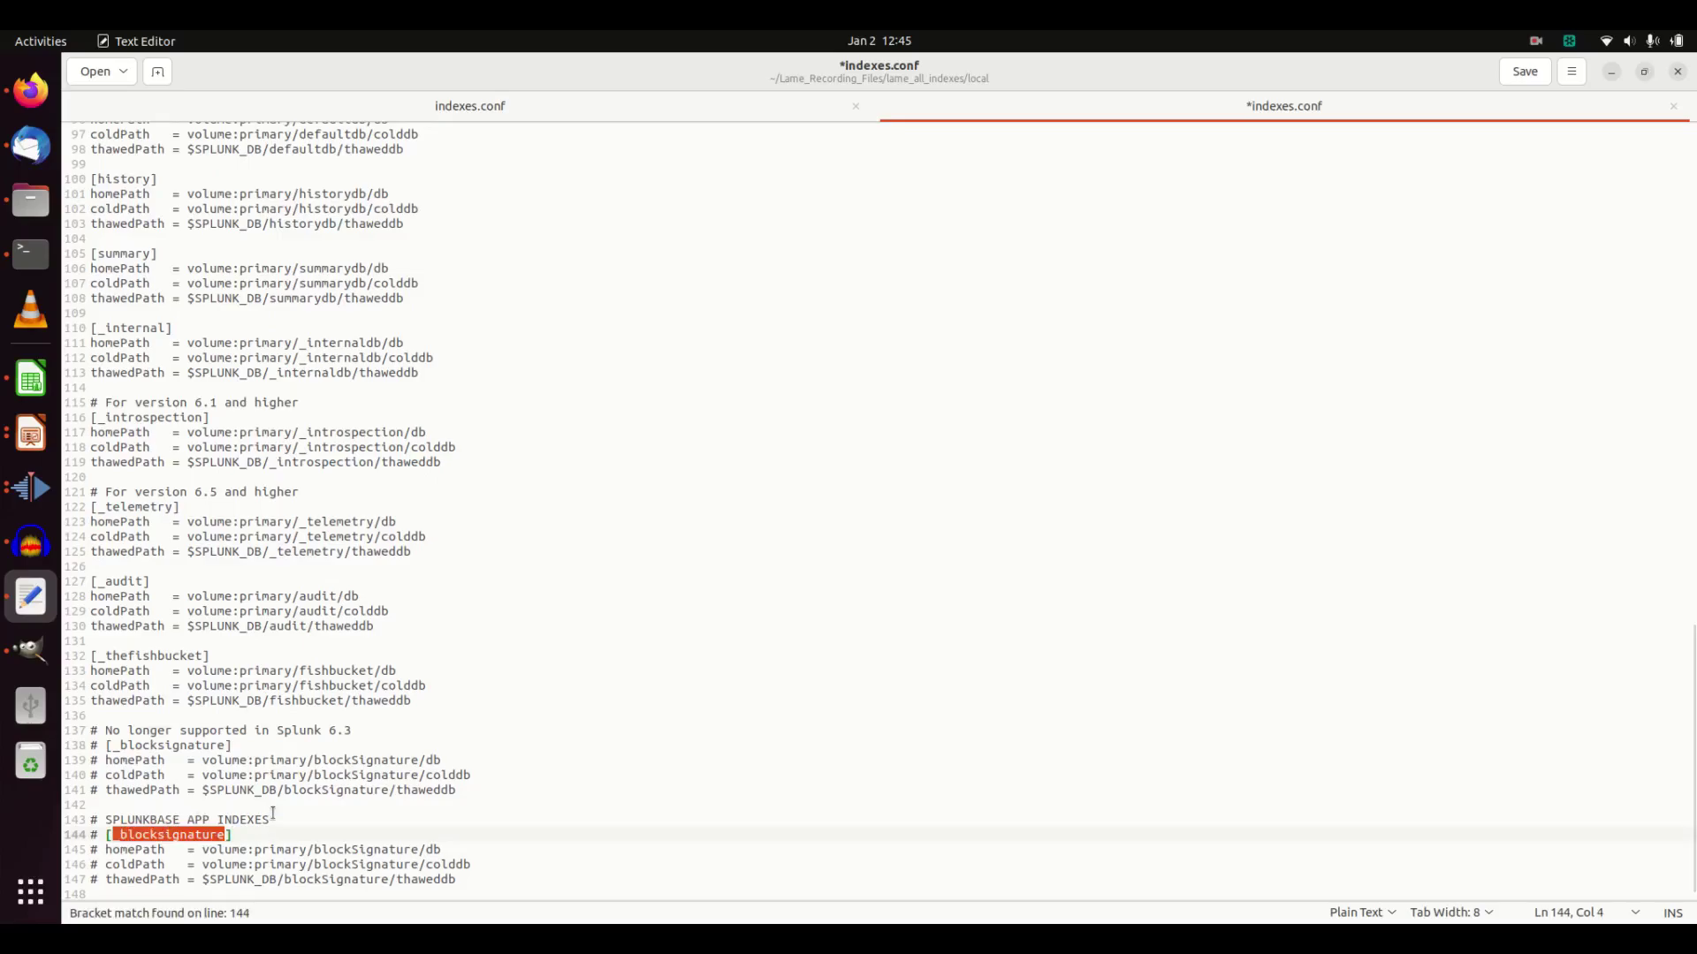
{"action": "key", "text": "BackSpace"}
{"action": "type", "text": "co"}
{"action": "type", "text": "relight"}
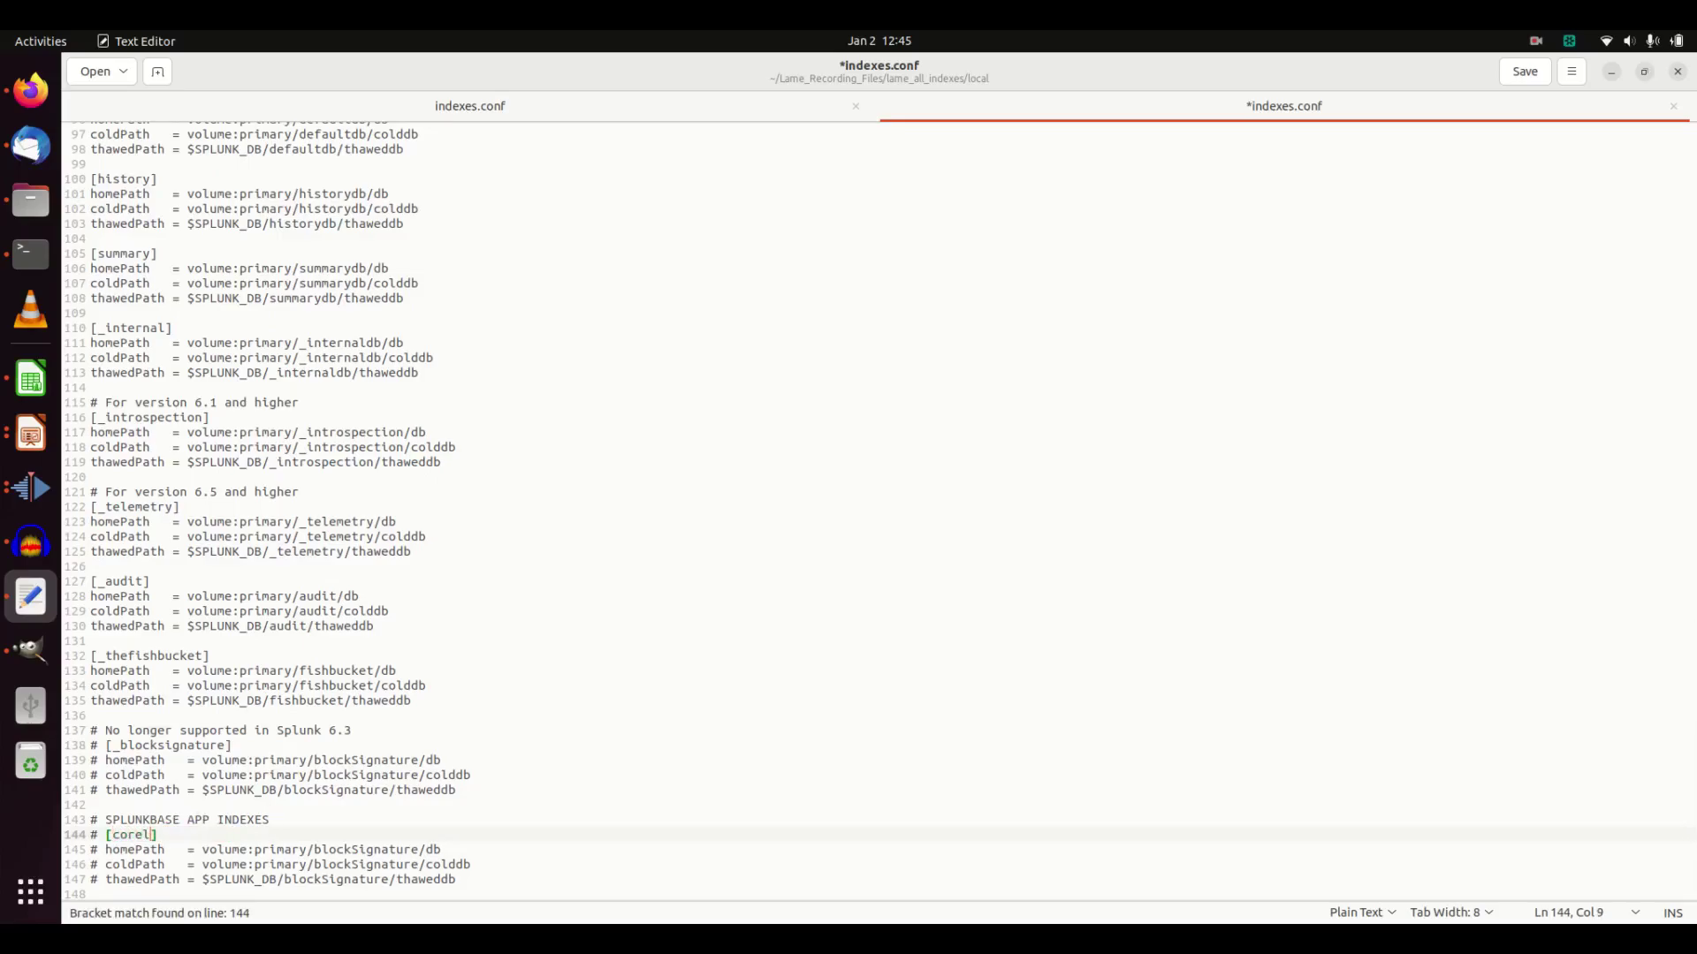
Step: Replace blockSignature with corelight in the homePath, coldPath and thawedPath lines of the commented [corelight] stanza
{"action": "left_click", "coordinate": [188, 849]}
{"action": "left_click", "coordinate": [322, 849]}
{"action": "left_click", "coordinate": [390, 849]}
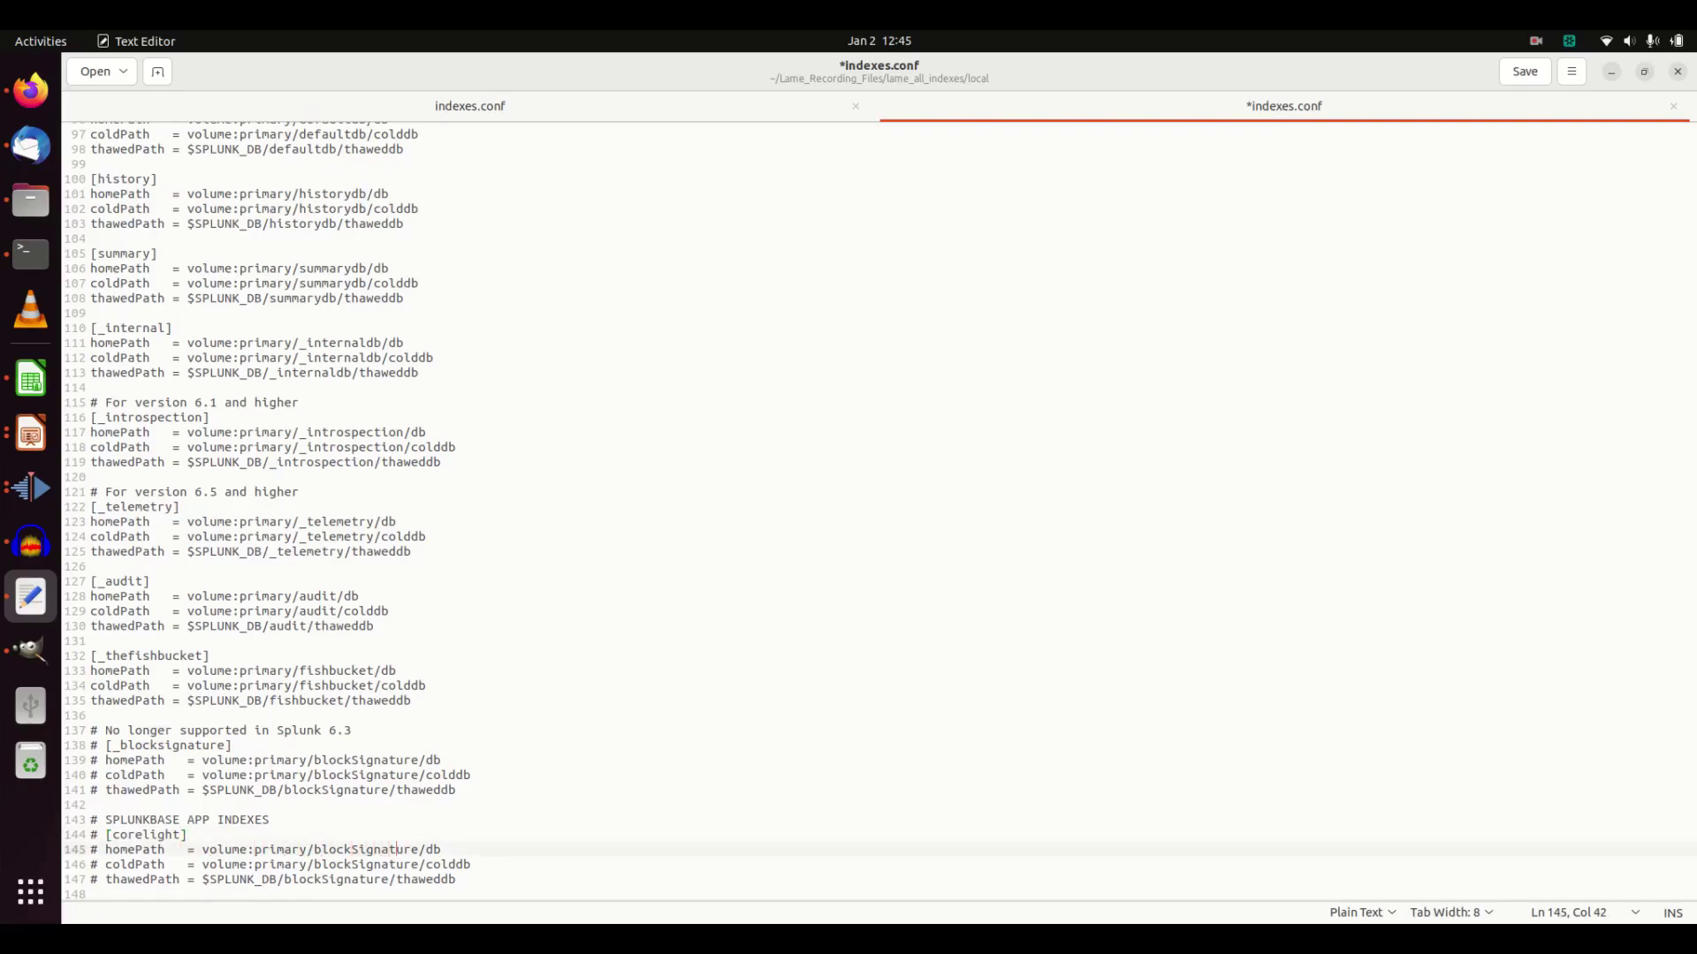
{"action": "double_click", "coordinate": [152, 834]}
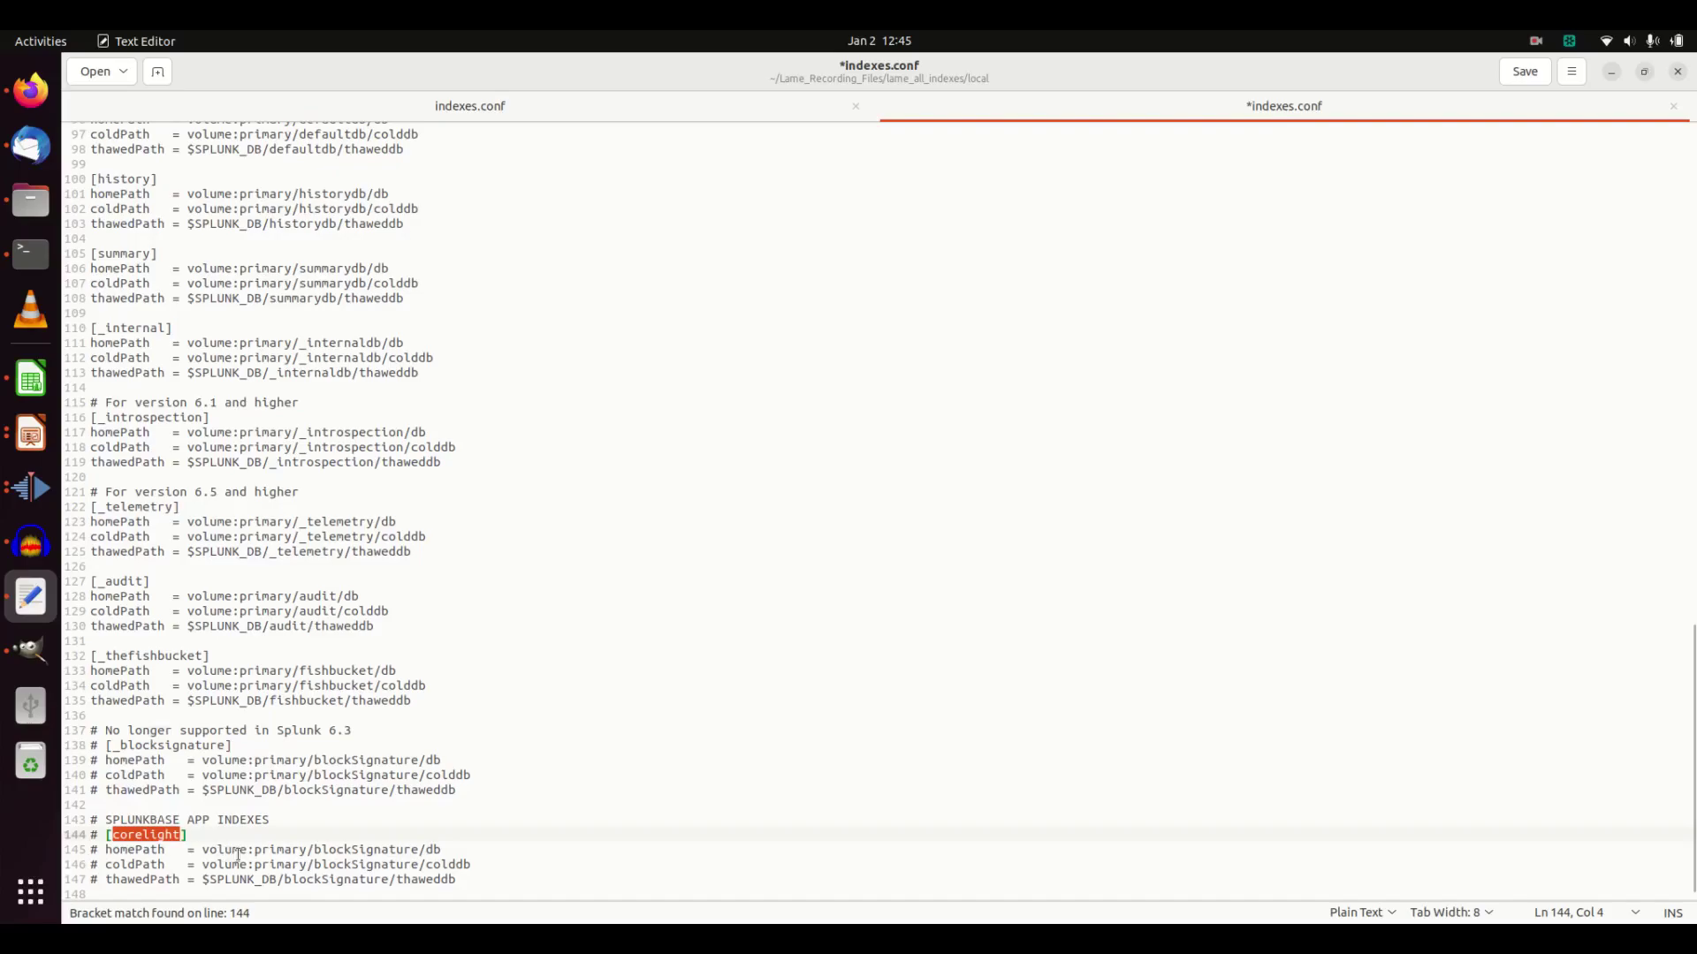
{"action": "key", "text": "ctrl+c"}
{"action": "double_click", "coordinate": [356, 850]}
{"action": "key", "text": "ctrl+v"}
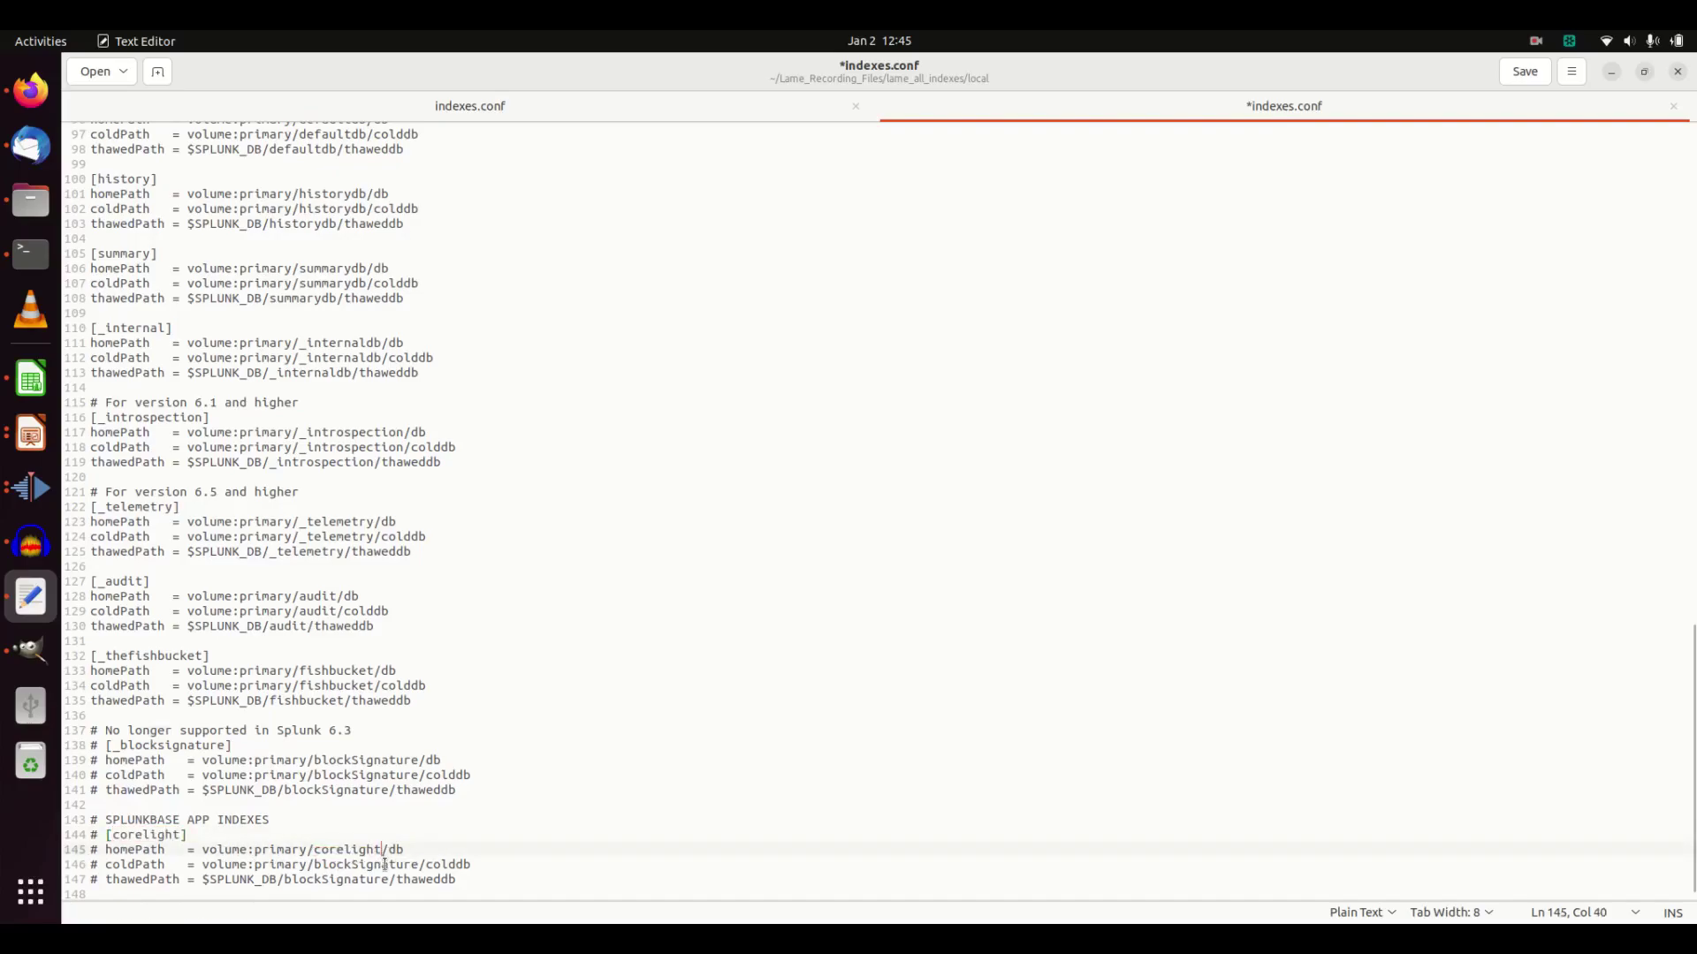
{"action": "double_click", "coordinate": [382, 864]}
{"action": "key", "text": "ctrl+v"}
{"action": "double_click", "coordinate": [358, 864]}
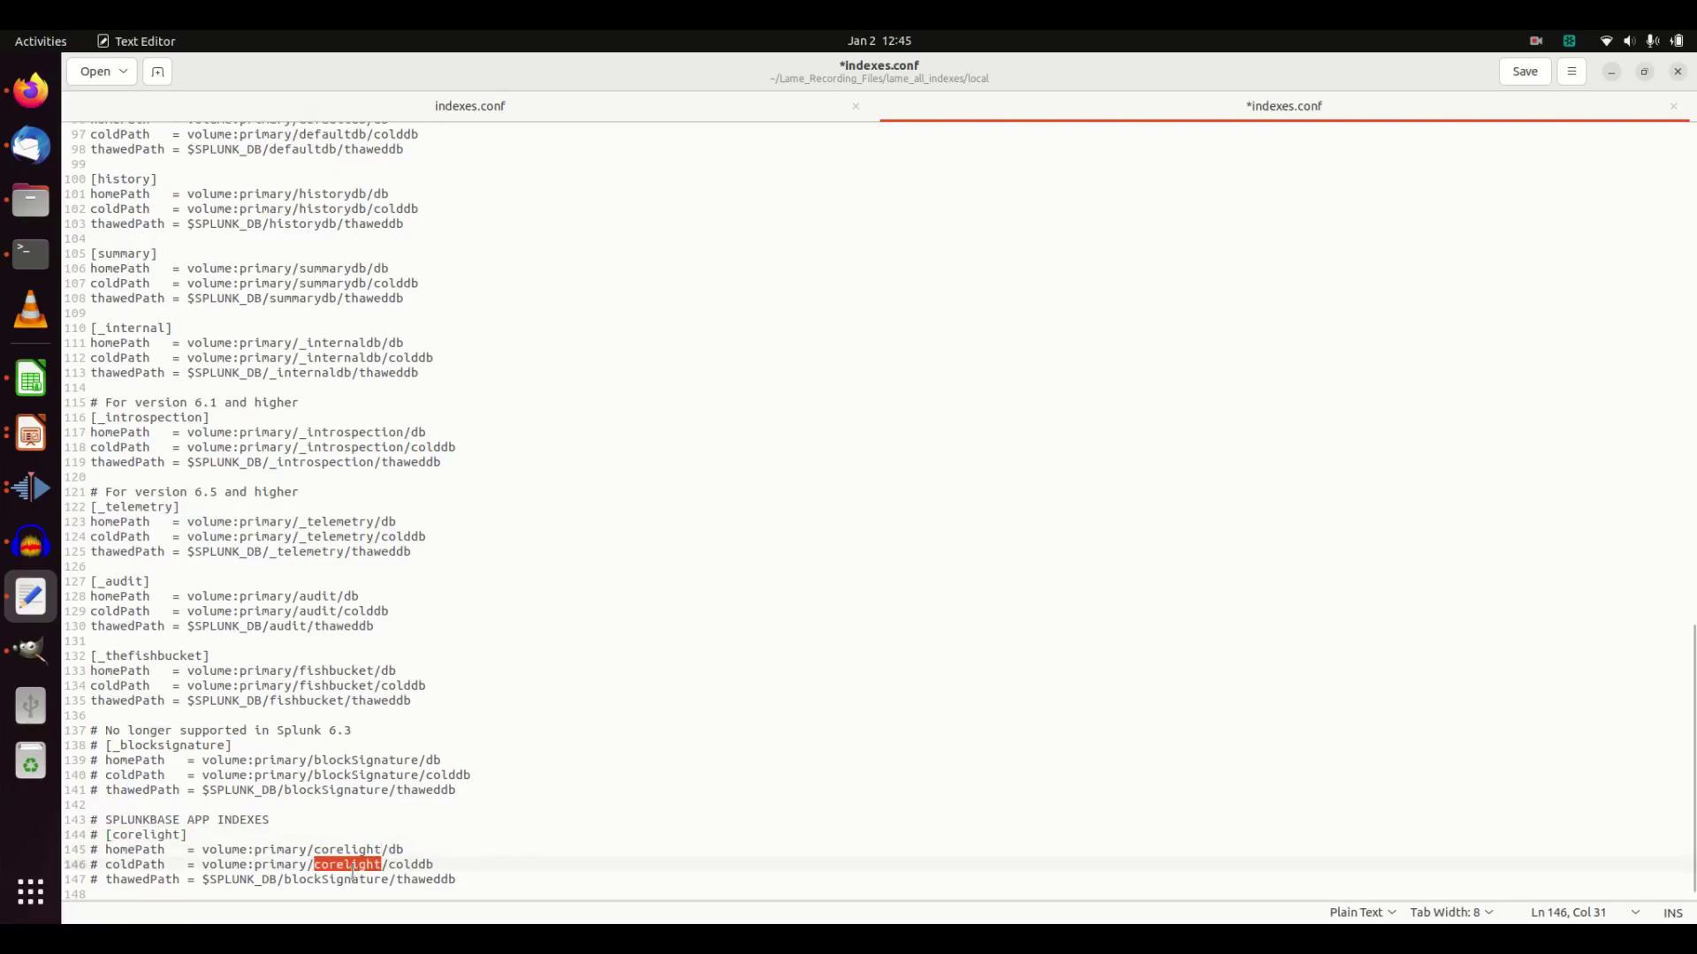
{"action": "double_click", "coordinate": [351, 879]}
{"action": "key", "text": "ctrl+v"}
{"action": "scroll", "coordinate": [420, 830], "scroll_direction": "down", "scroll_amount": 1}
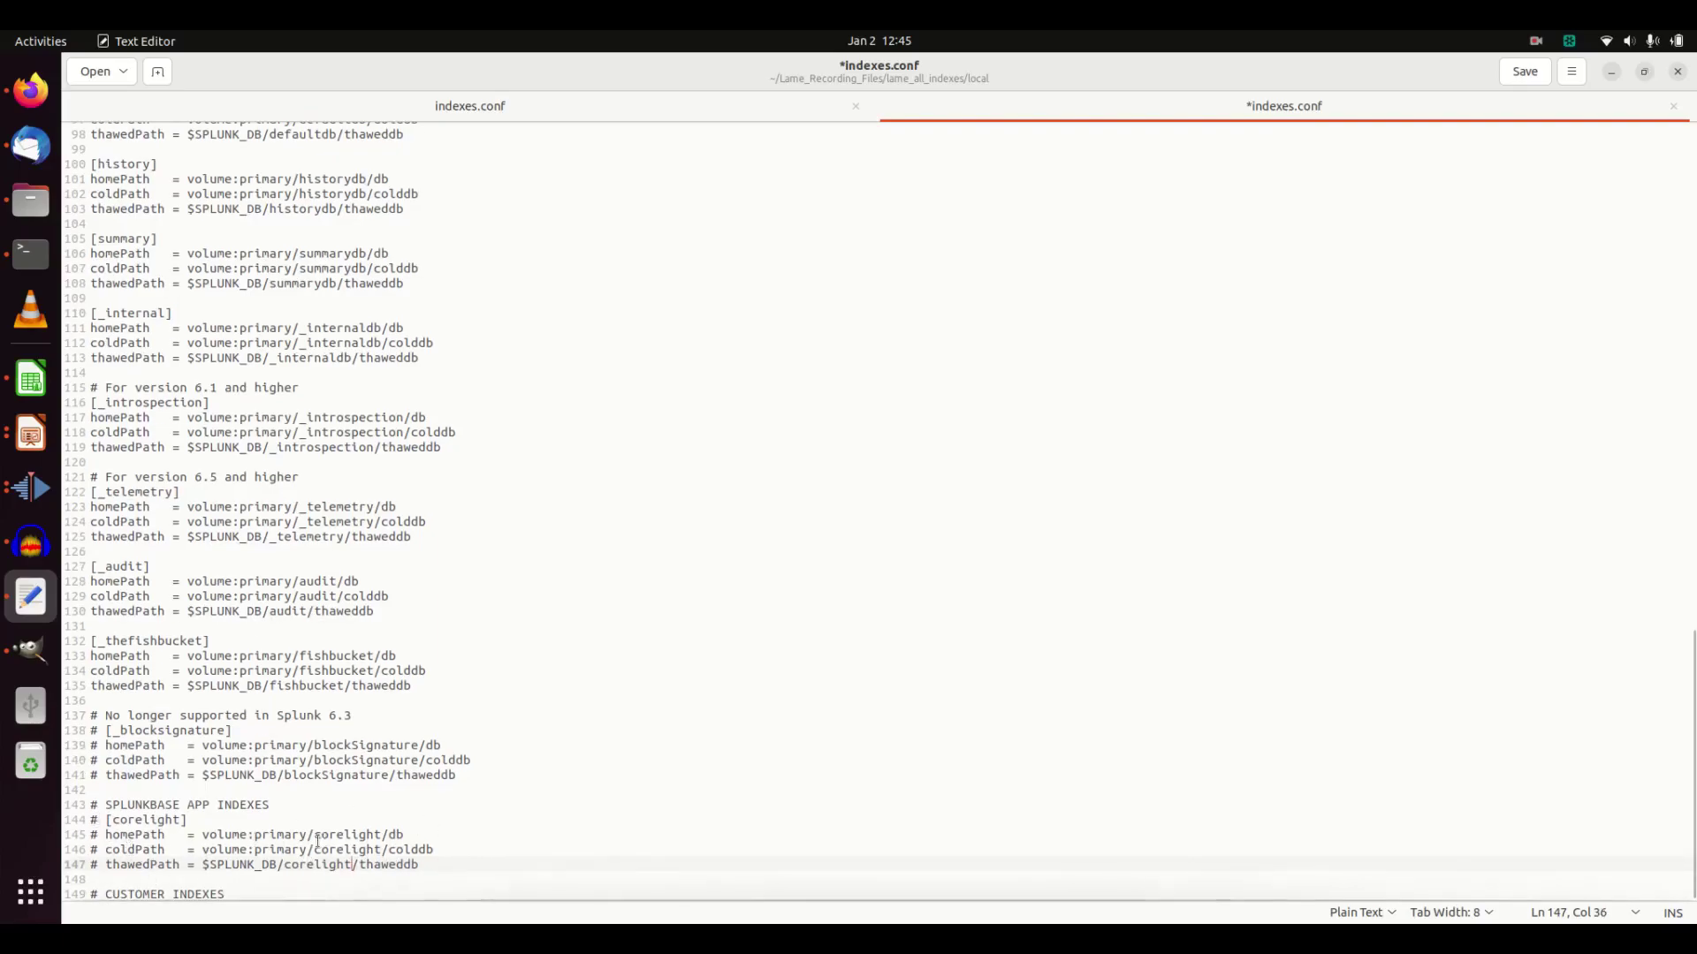
Step: Review the volume examples and index stanzas down to the CUSTOMER INDEXES section, and bring up the lame_volume_indexes indexes.conf
{"action": "left_click", "coordinate": [238, 885]}
{"action": "left_click", "coordinate": [236, 894]}
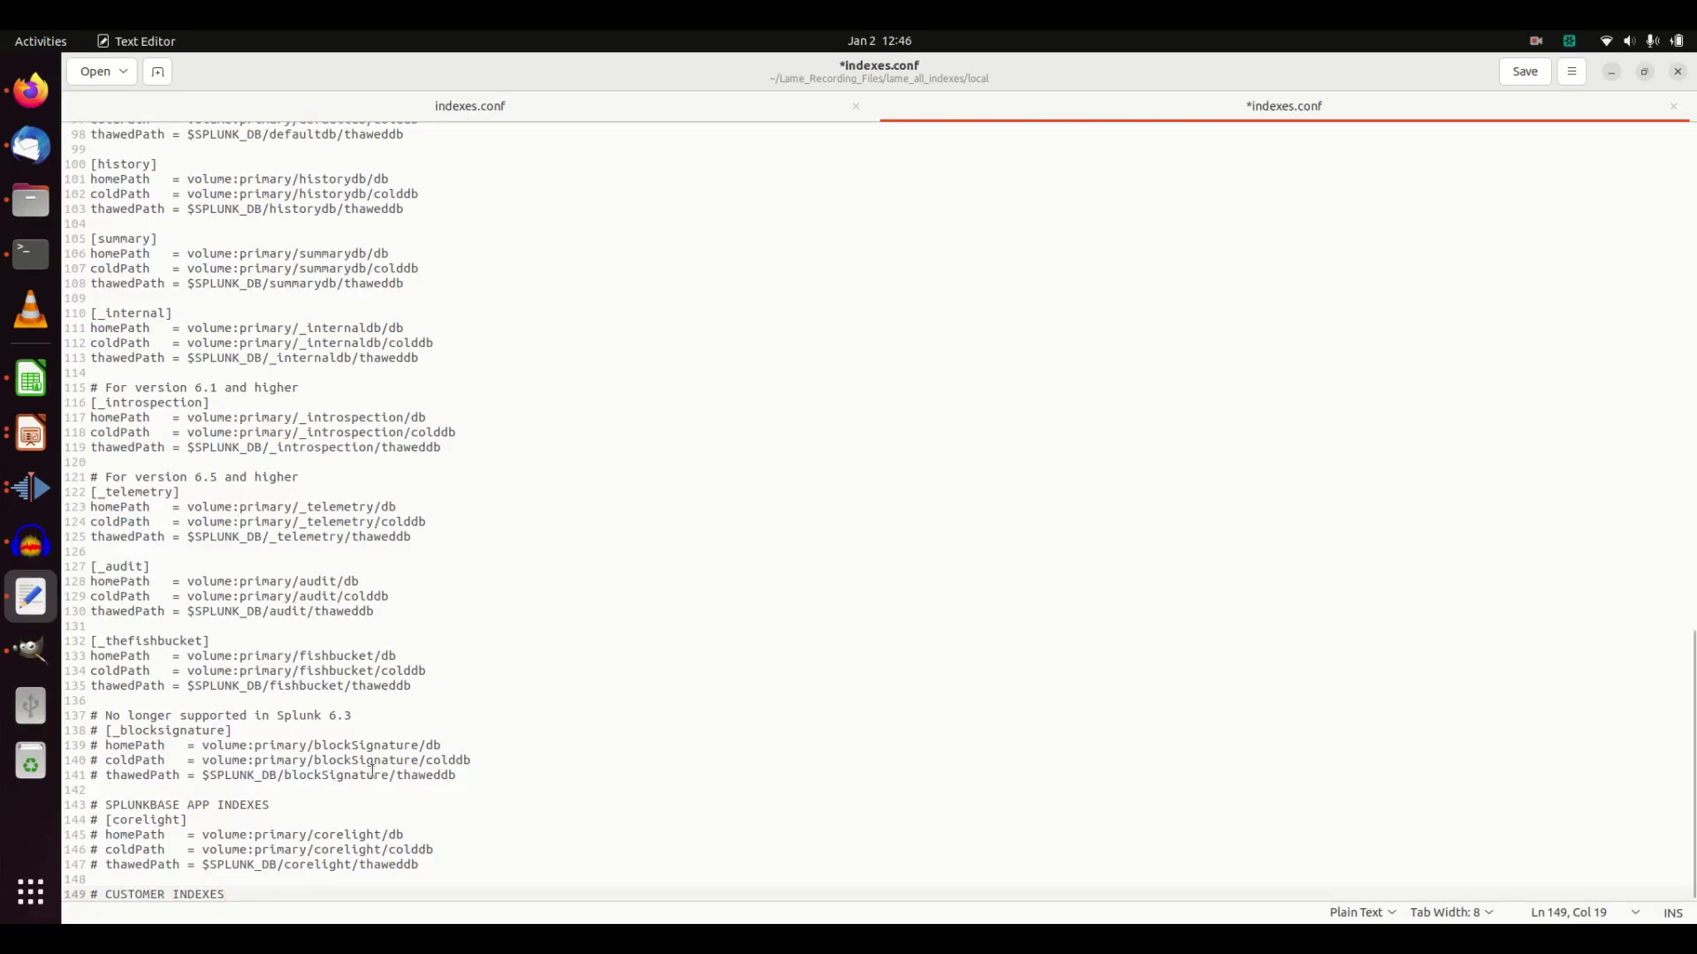
{"action": "scroll", "coordinate": [371, 767], "scroll_direction": "up", "scroll_amount": 6}
{"action": "scroll", "coordinate": [388, 751], "scroll_direction": "down", "scroll_amount": 2}
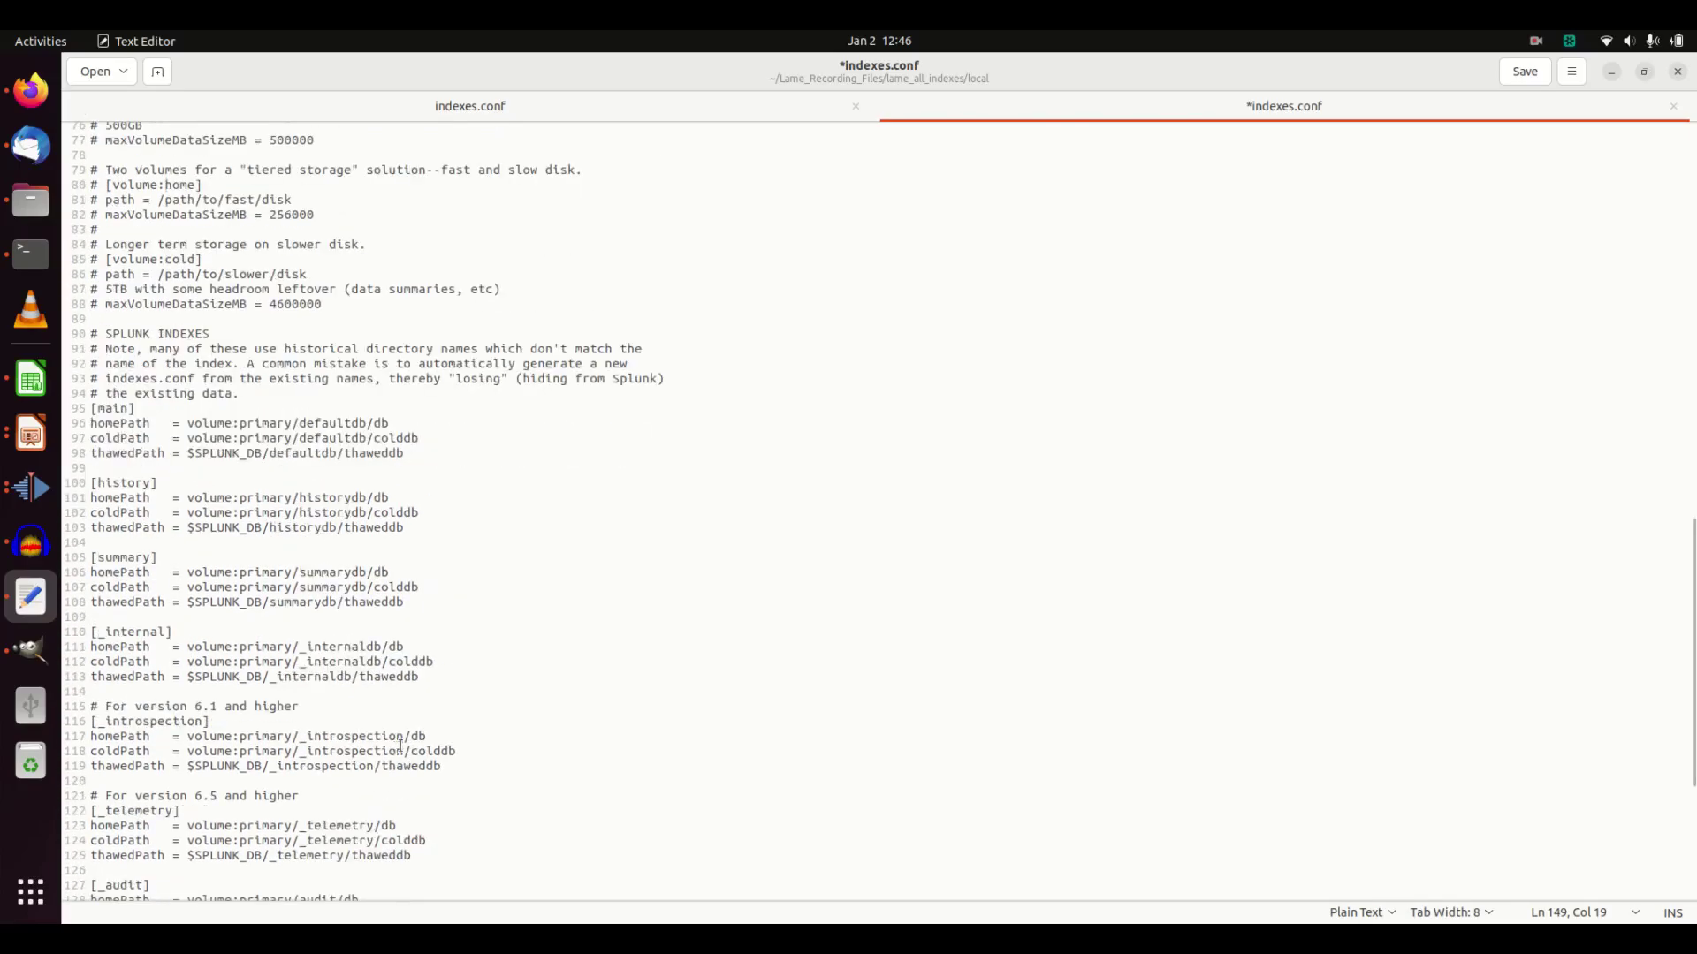
{"action": "scroll", "coordinate": [409, 739], "scroll_direction": "down", "scroll_amount": 5}
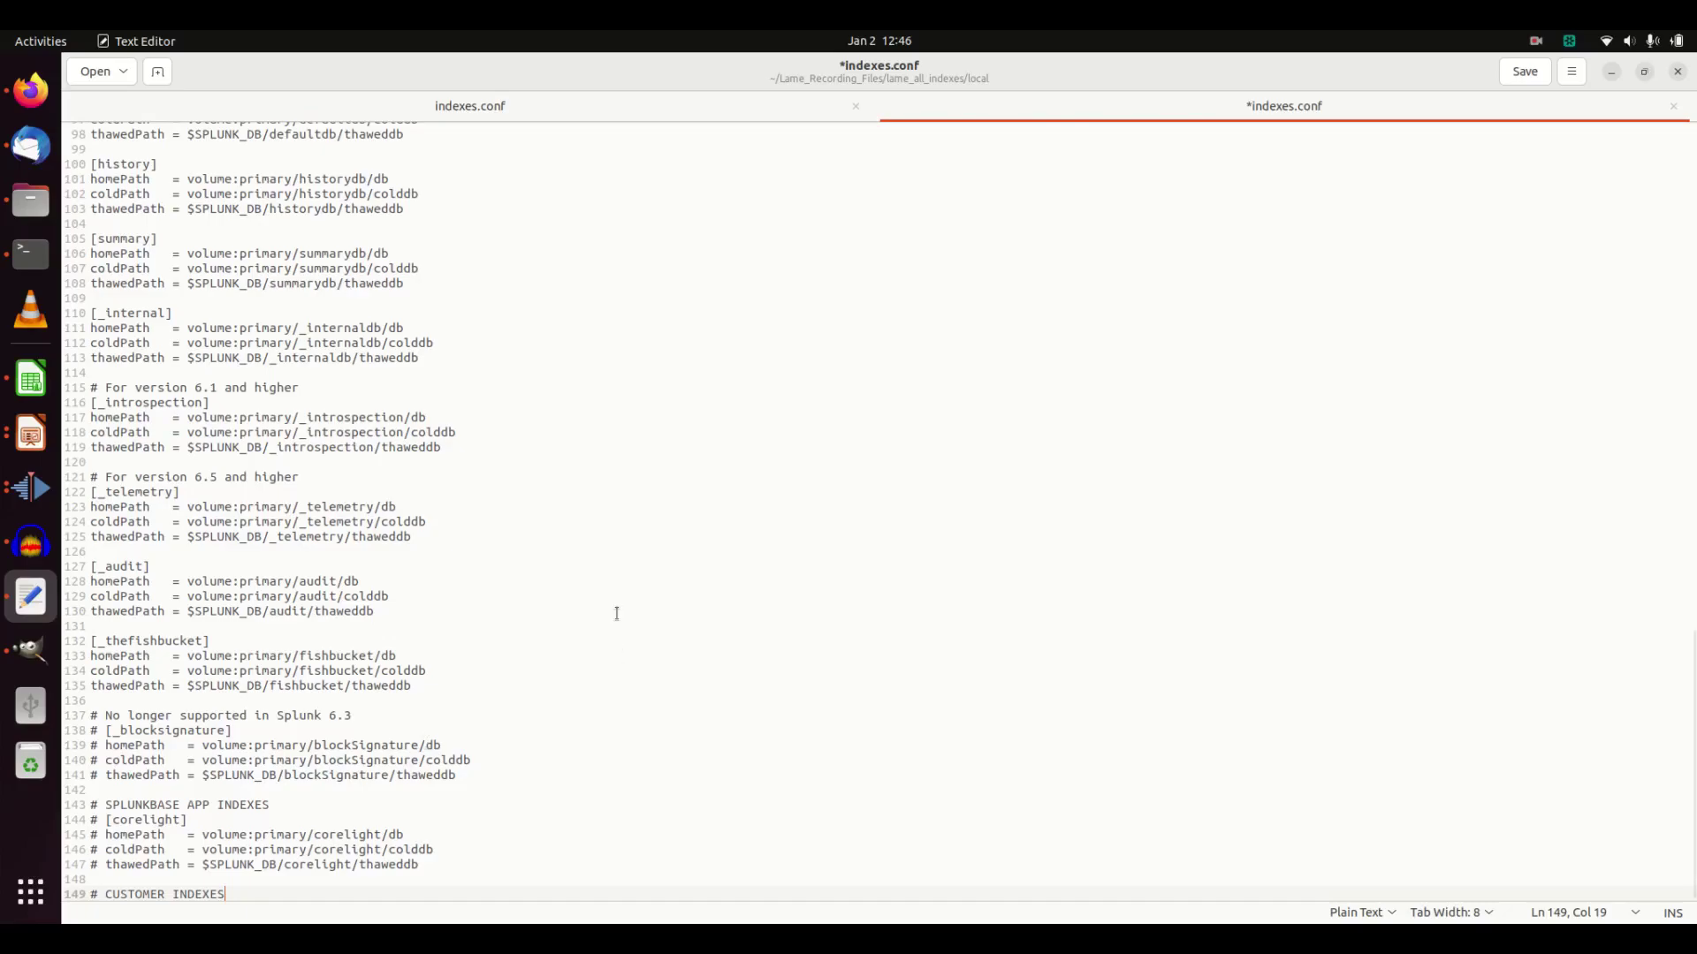
{"action": "scroll", "coordinate": [519, 587], "scroll_direction": "up", "scroll_amount": 10}
{"action": "scroll", "coordinate": [290, 656], "scroll_direction": "down", "scroll_amount": 2}
{"action": "scroll", "coordinate": [290, 656], "scroll_direction": "down", "scroll_amount": 9}
{"action": "scroll", "coordinate": [271, 677], "scroll_direction": "up", "scroll_amount": 9}
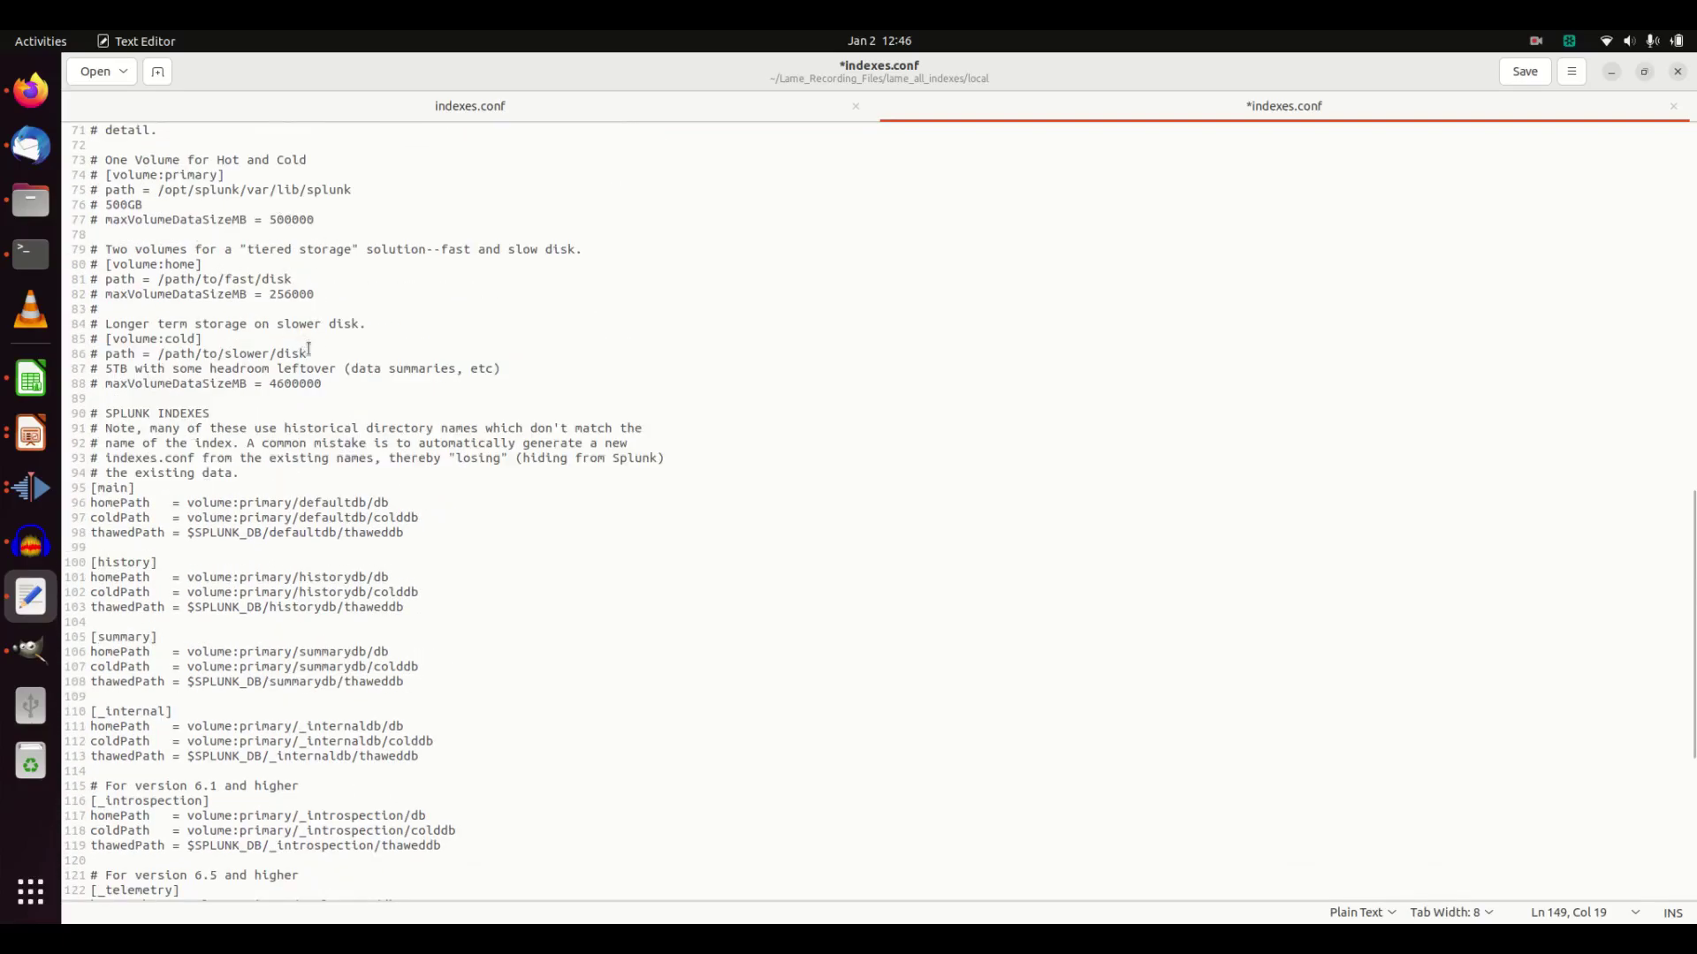
{"action": "left_click", "coordinate": [356, 542]}
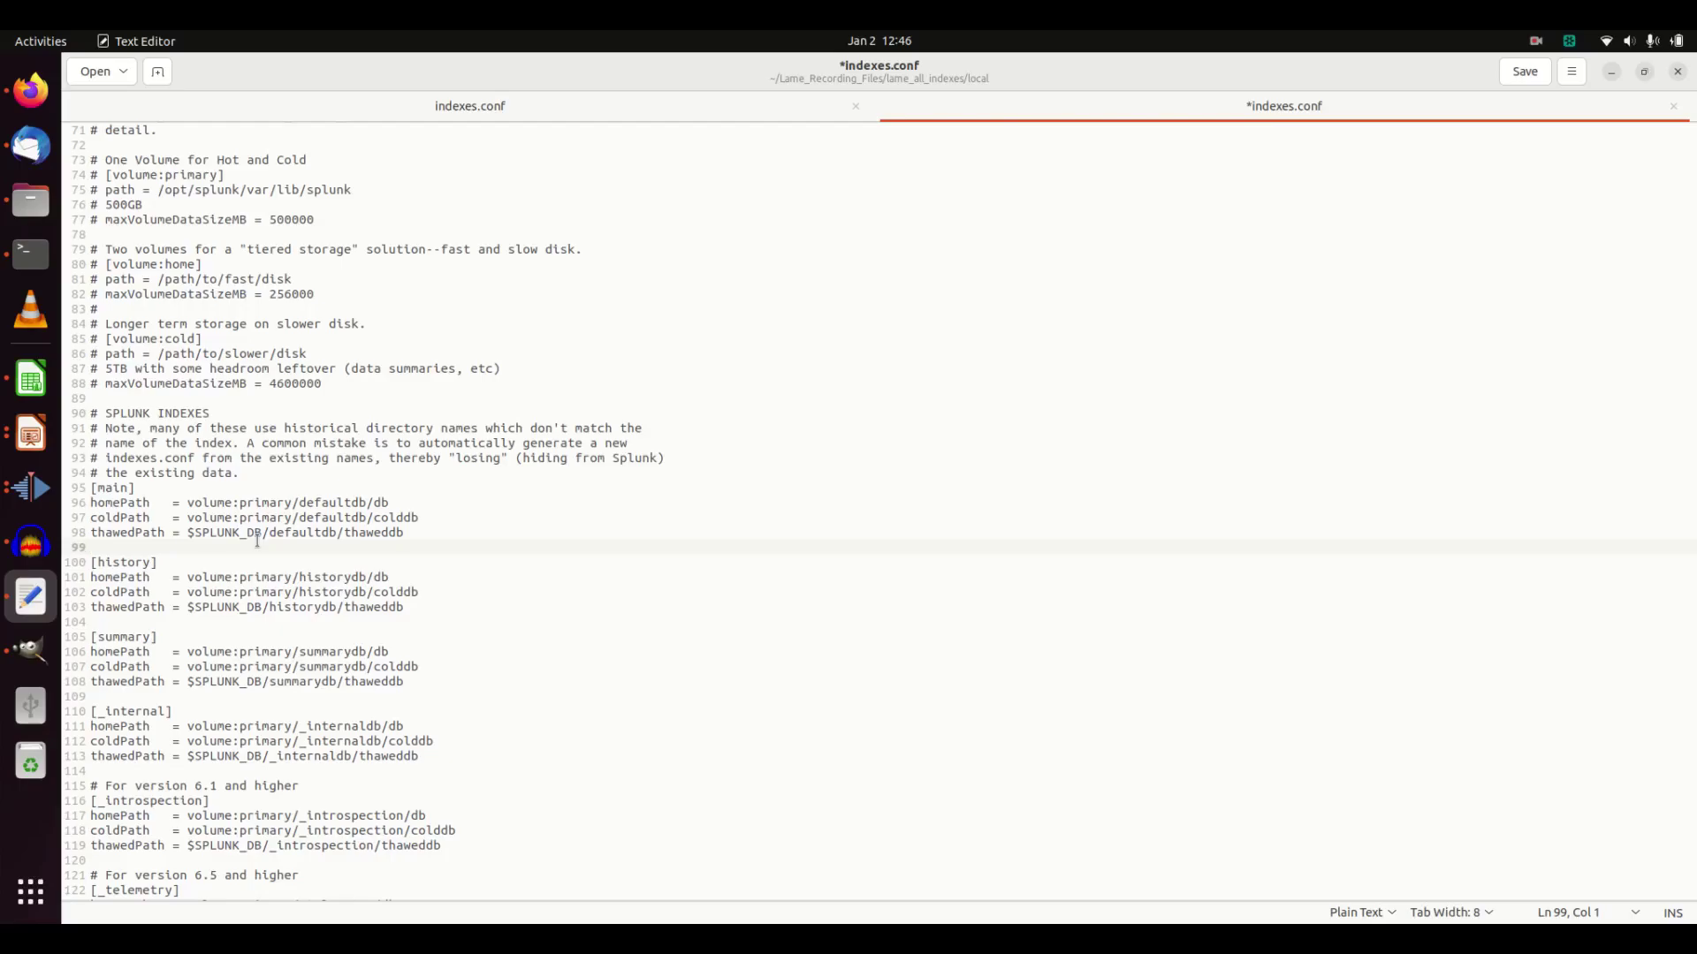
{"action": "scroll", "coordinate": [160, 633], "scroll_direction": "down", "scroll_amount": 6}
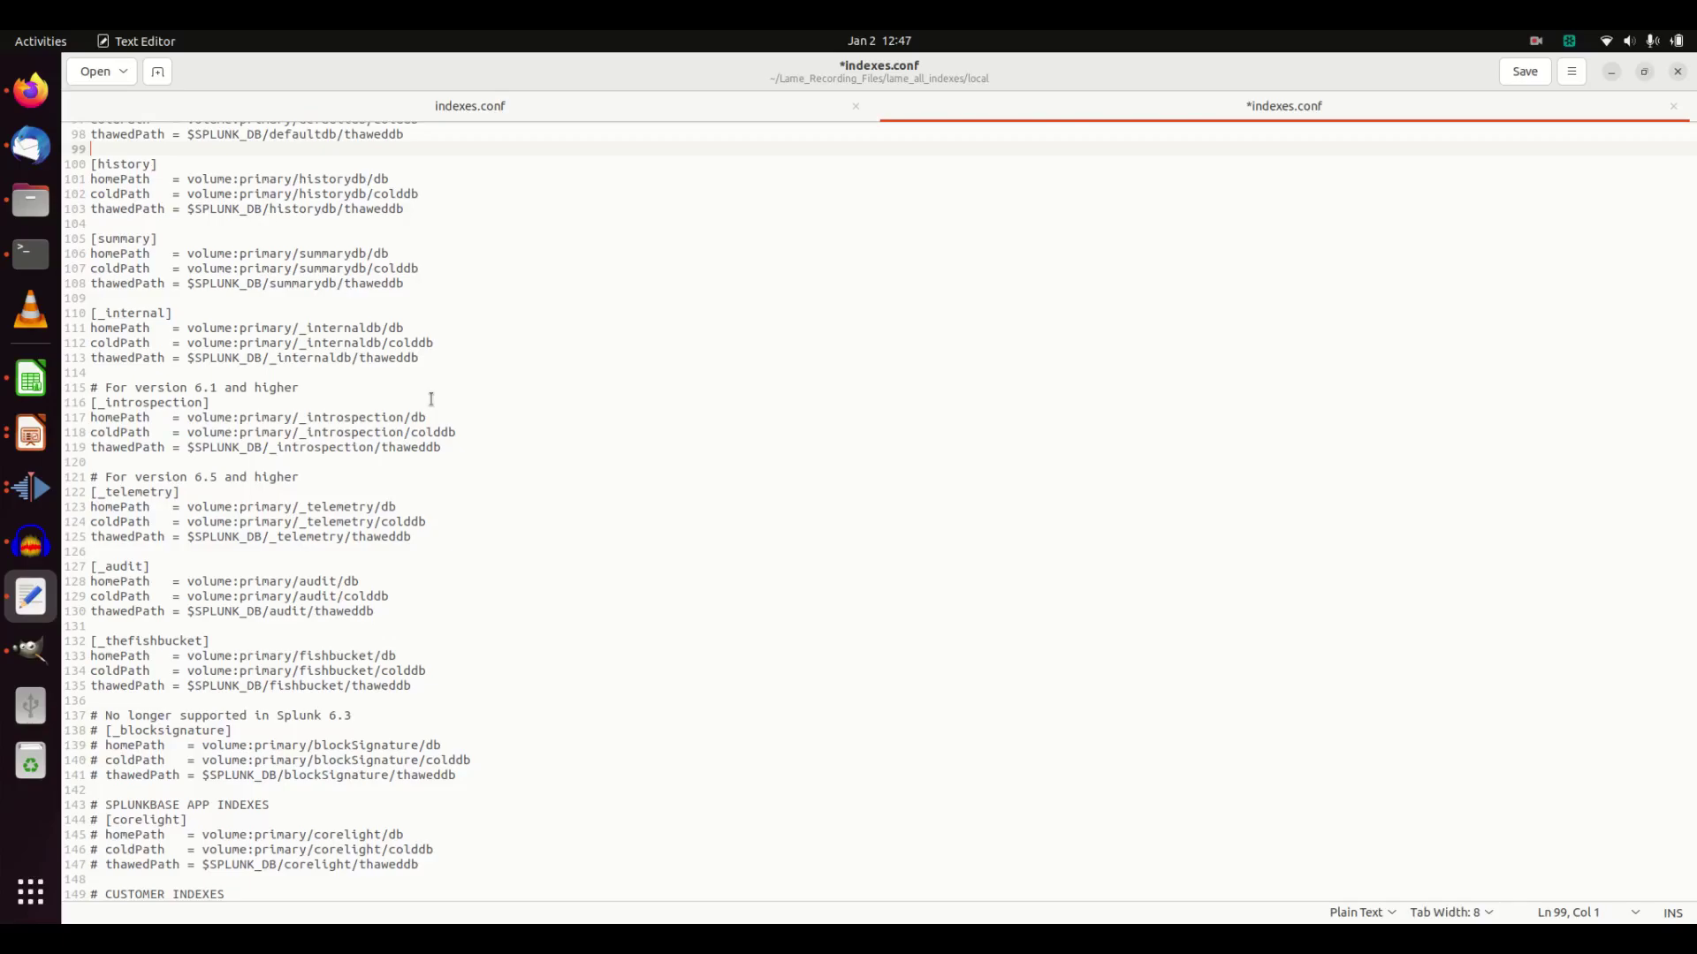
{"action": "left_click", "coordinate": [713, 113]}
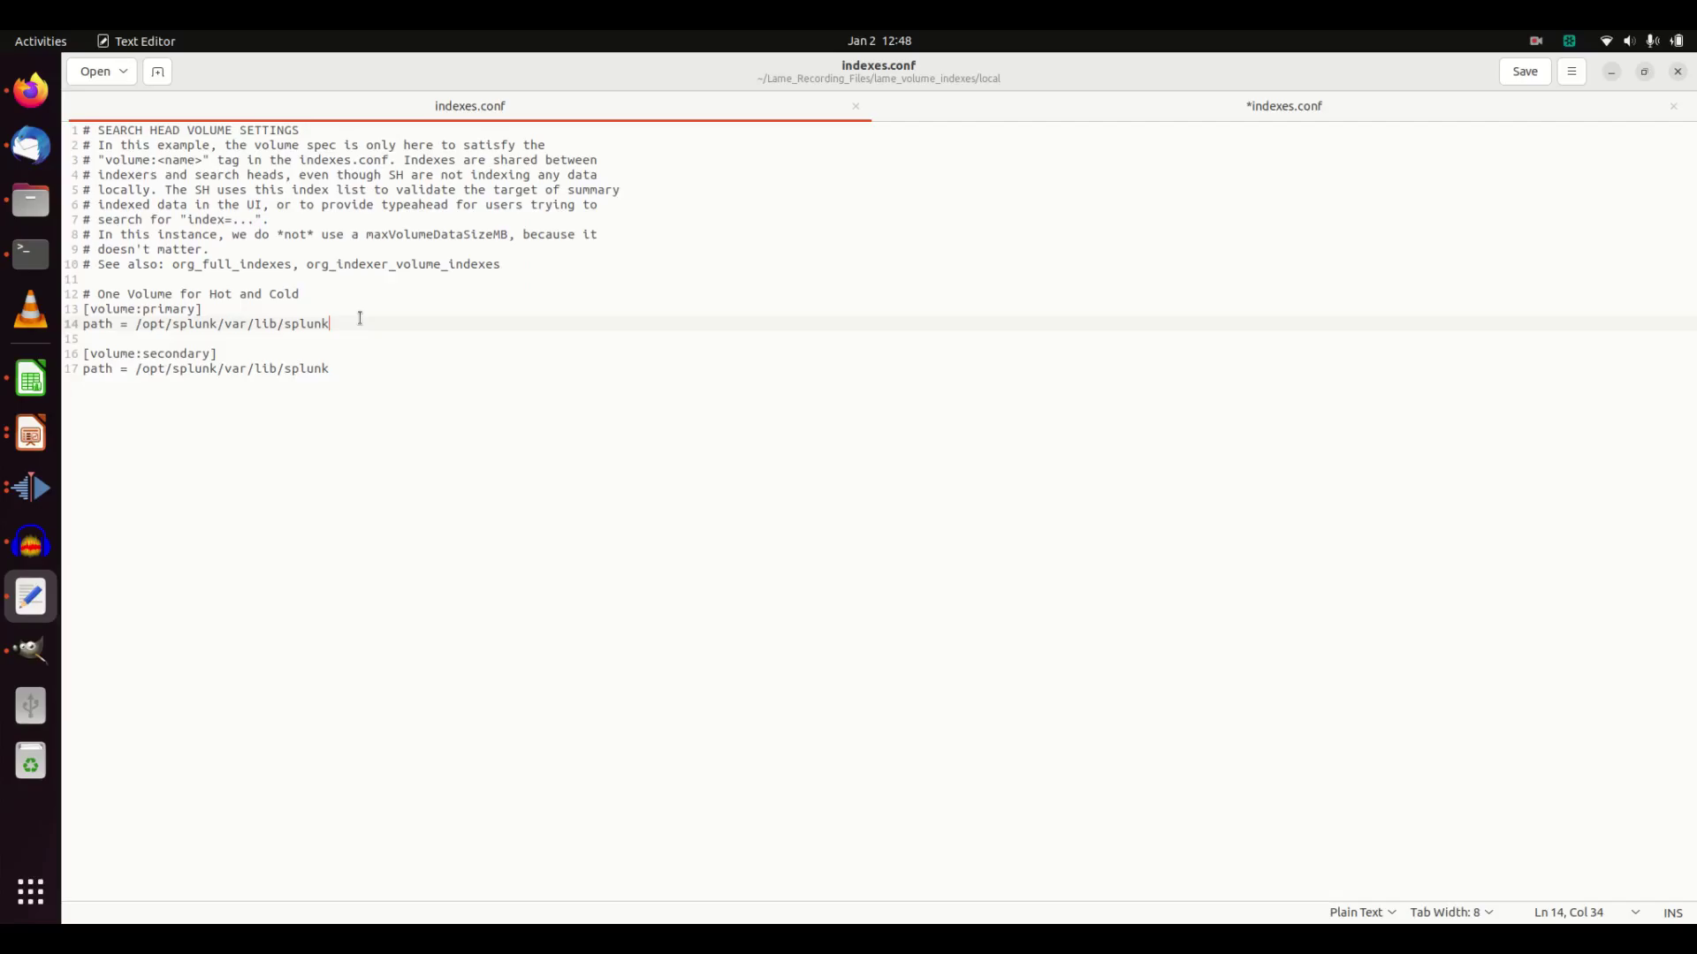
Step: Switch to LibreOffice Impress and bring up the previews of its open presentation windows
{"action": "left_click", "coordinate": [30, 433]}
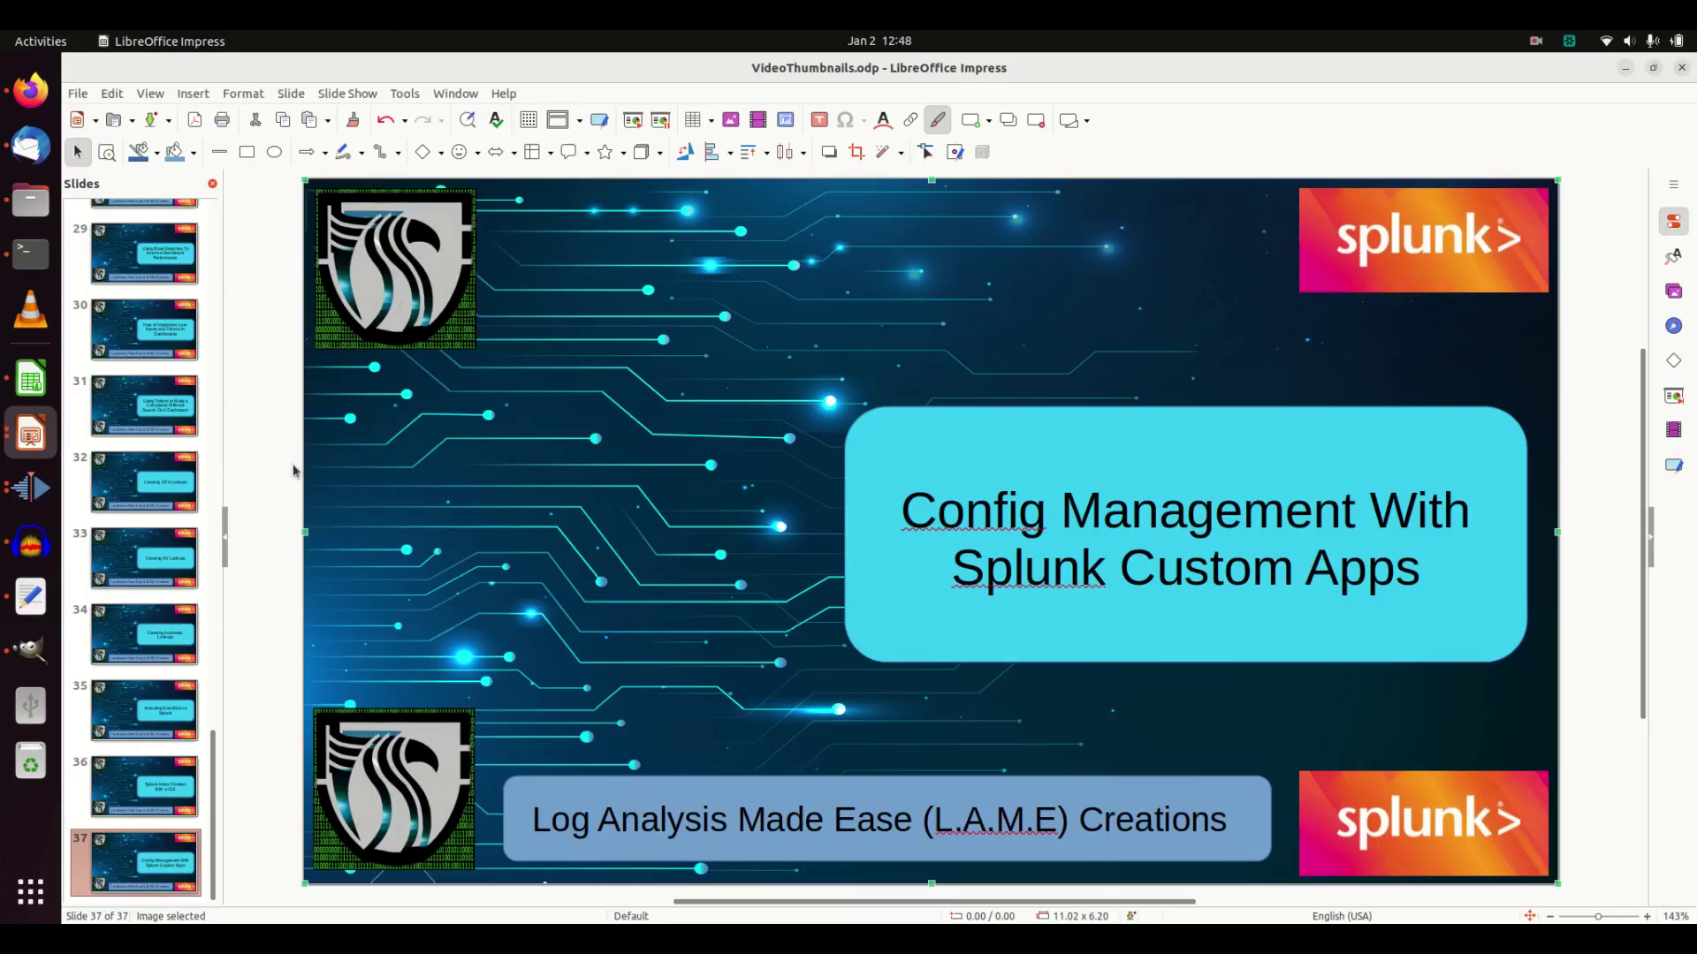
{"action": "left_click", "coordinate": [30, 435]}
{"action": "left_click", "coordinate": [32, 453]}
{"action": "left_click", "coordinate": [32, 442]}
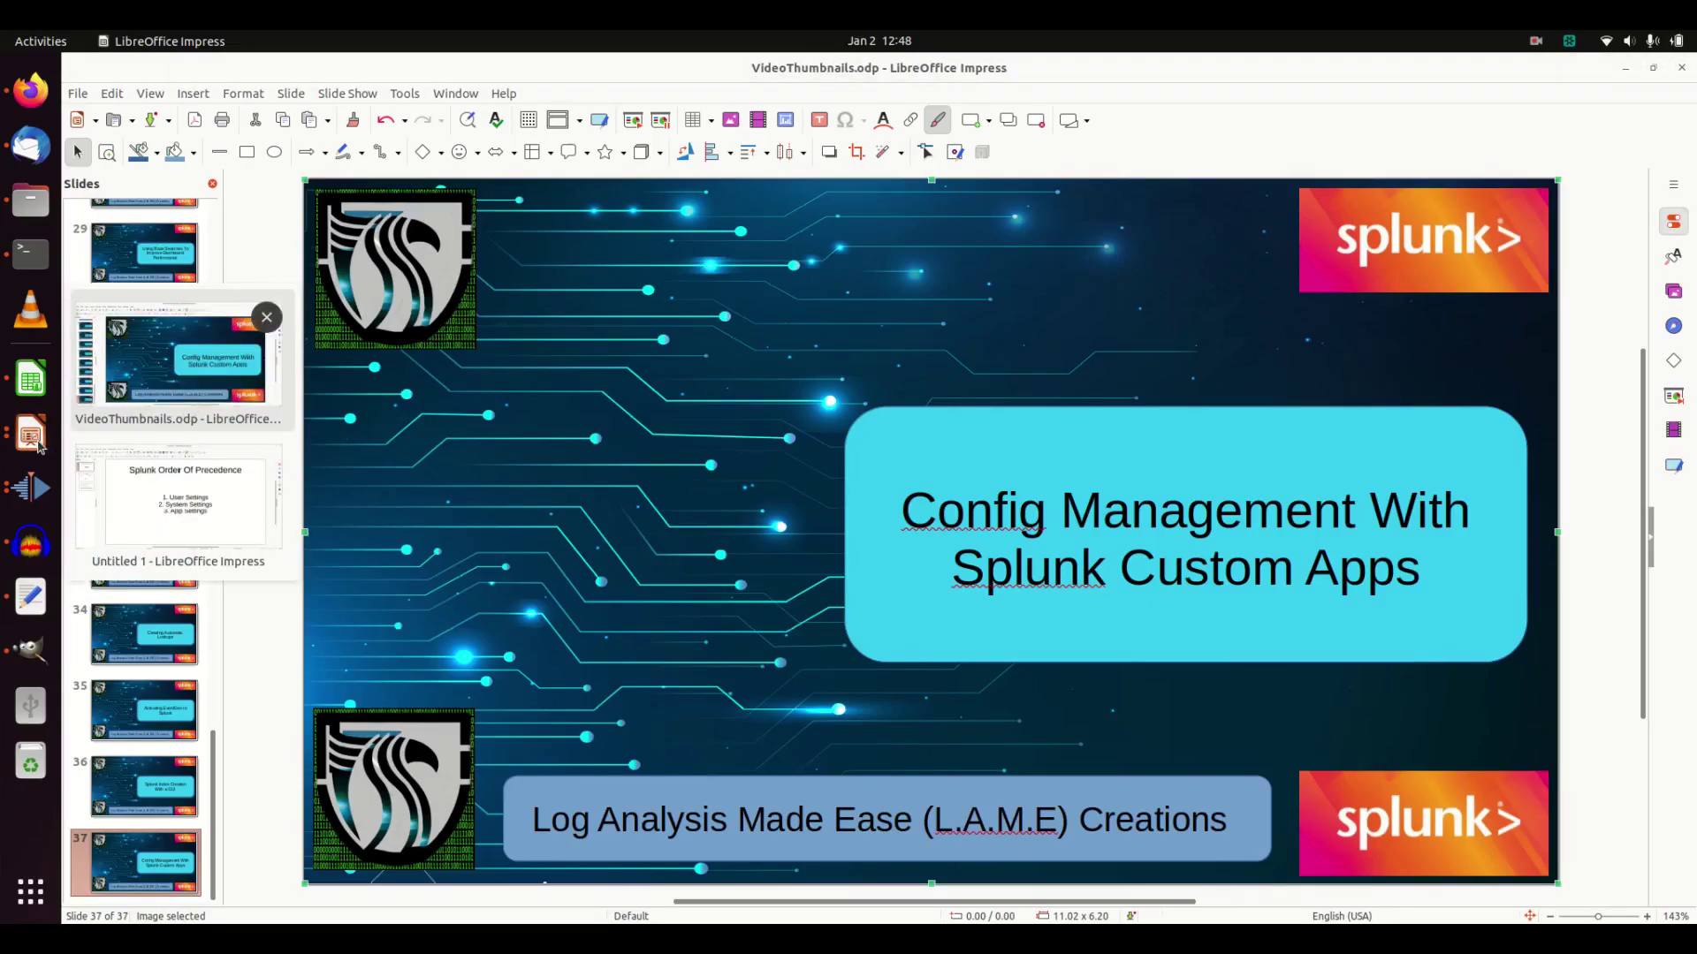